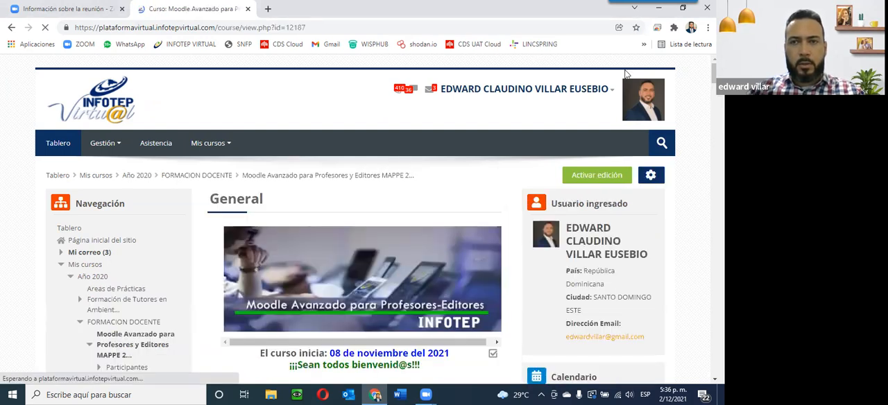
Step: Open the Unidad 4 forum 'Herramientas de aprendizaje virtual' in a new tab and switch to it
scroll(543, 114, "down", 15)
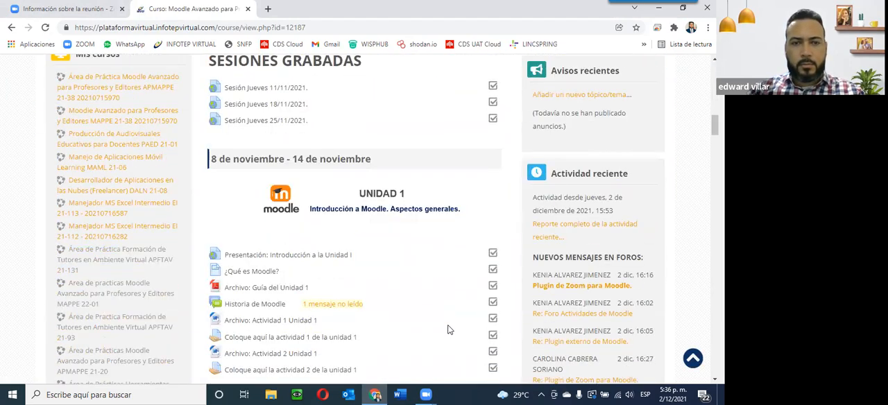
scroll(448, 330, "down", 5)
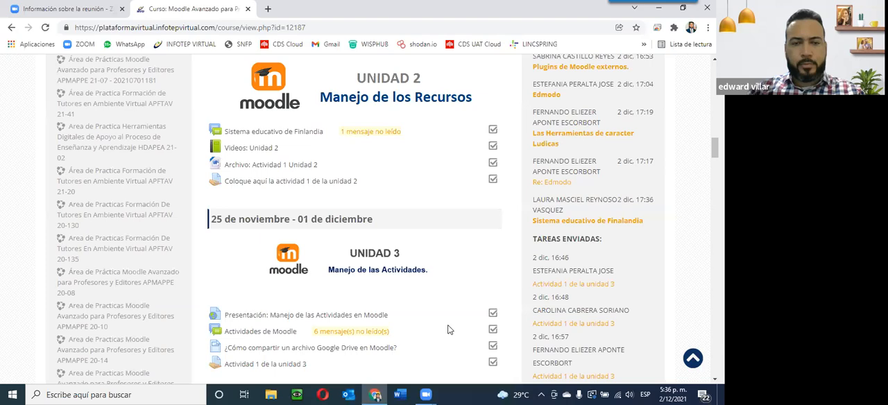
scroll(447, 330, "down", 4)
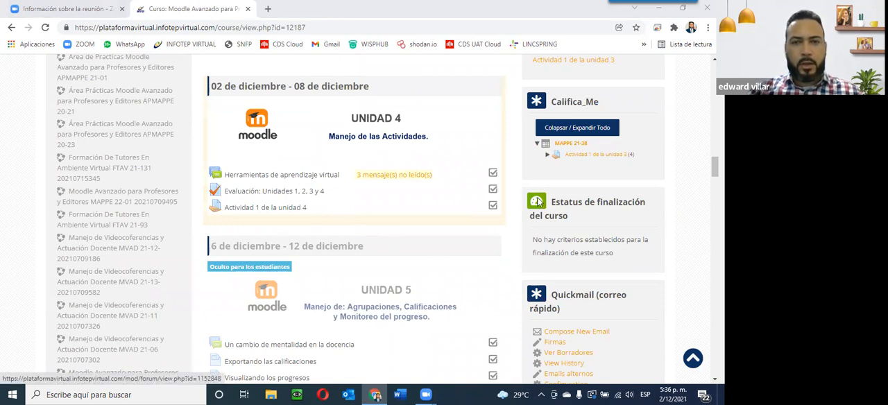
right_click(296, 177)
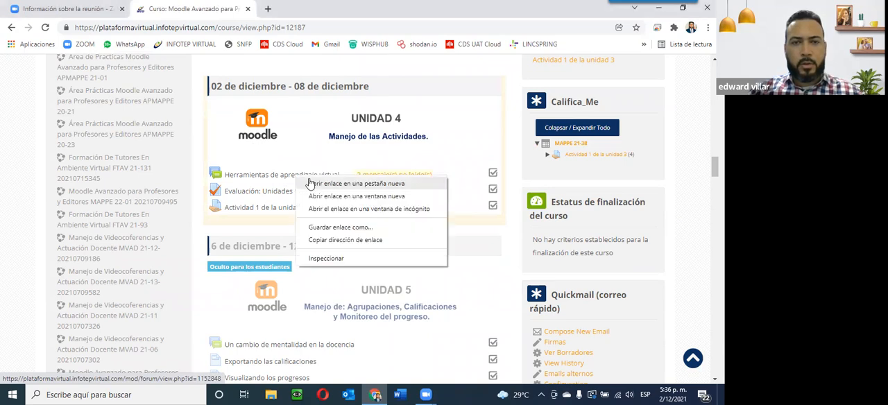
left_click(310, 183)
key("ctrl+Tab")
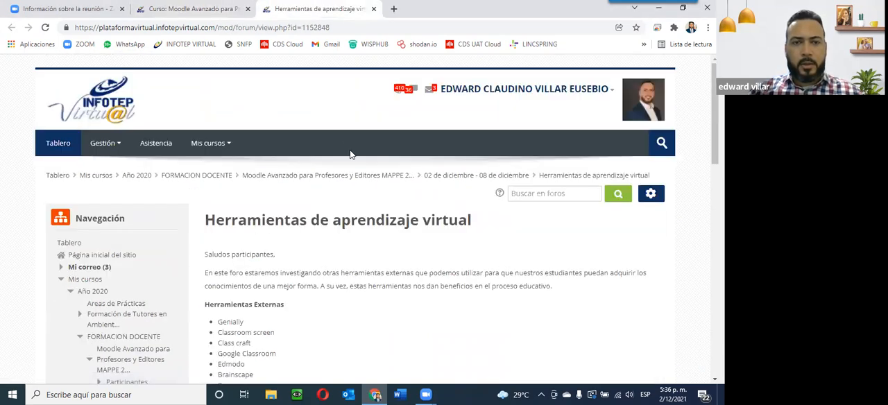
Step: Scroll through the forum's instructions and its list of discussions
scroll(350, 154, "down", 5)
scroll(351, 154, "up", 4)
scroll(351, 154, "down", 1)
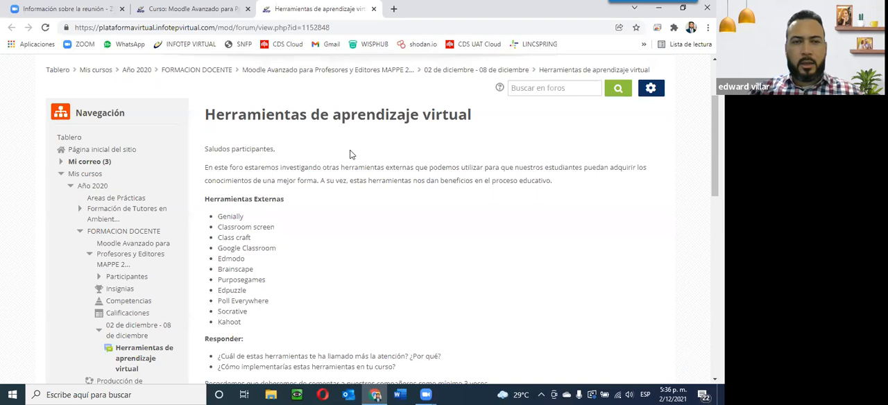
scroll(350, 154, "down", 1)
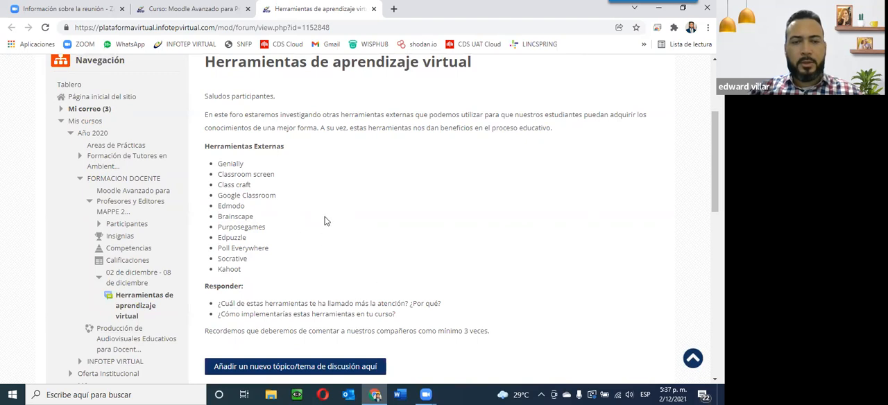
scroll(323, 218, "down", 1)
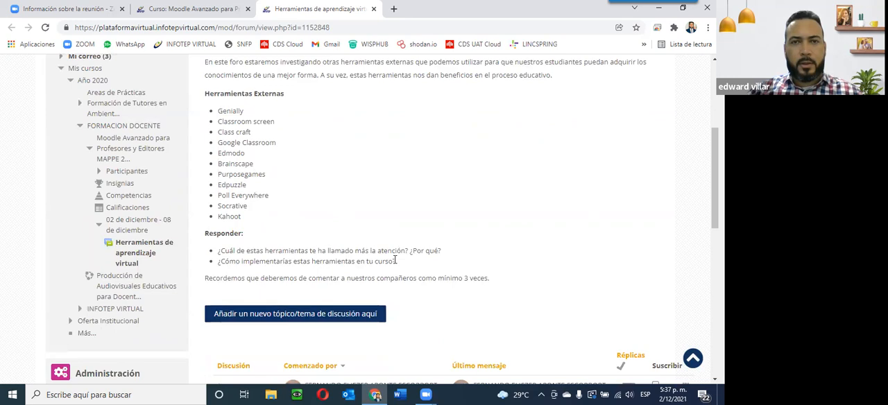
scroll(396, 260, "down", 1)
scroll(387, 213, "down", 2)
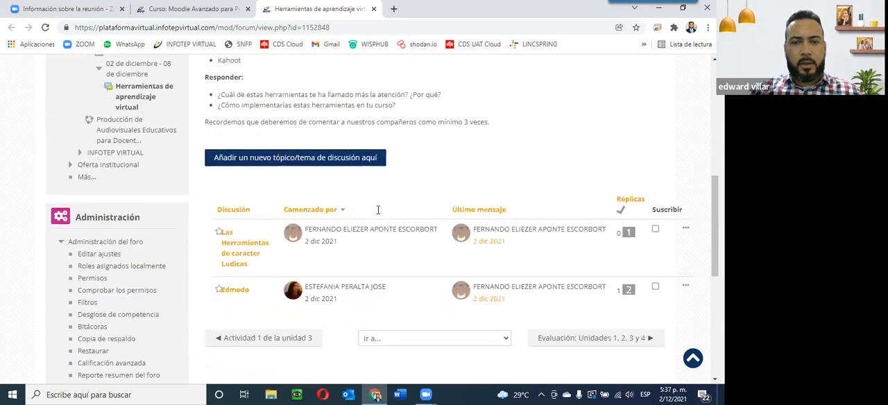
scroll(320, 180, "down", 1)
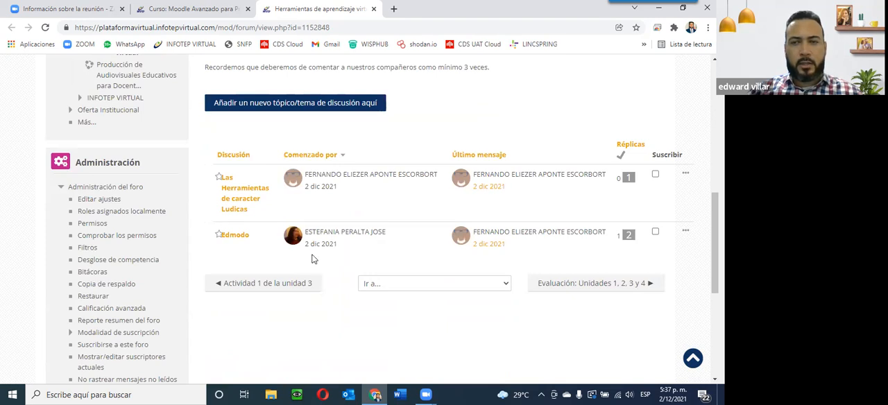
scroll(432, 304, "up", 3)
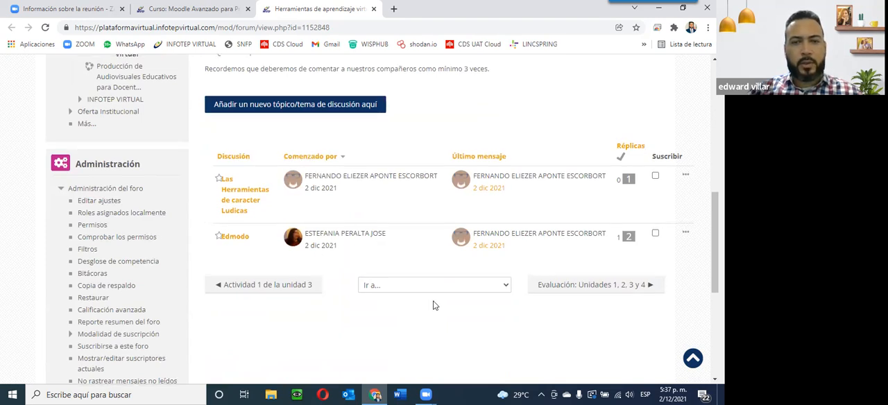
scroll(432, 304, "up", 2)
scroll(432, 303, "down", 2)
scroll(433, 305, "up", 1)
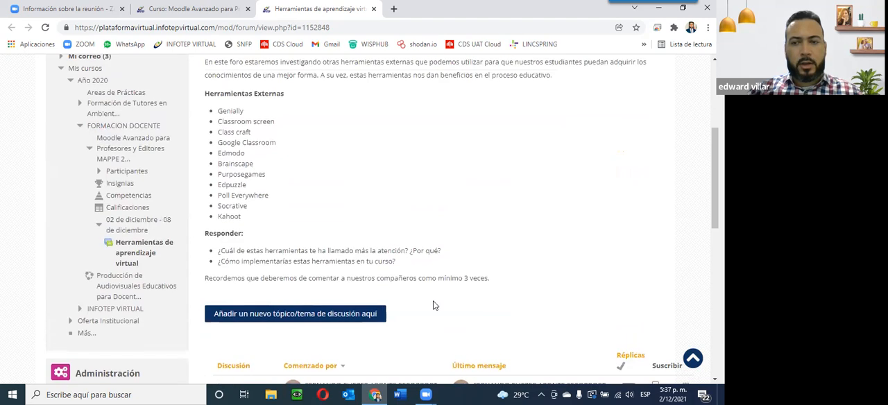
scroll(433, 305, "down", 1)
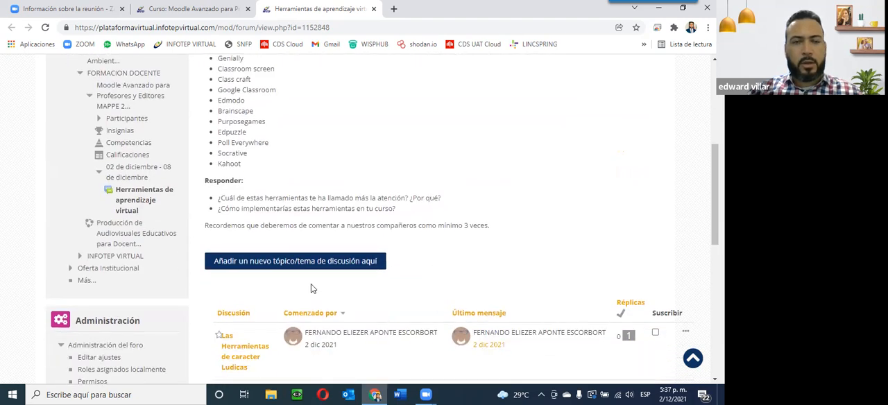
scroll(310, 284, "down", 1)
scroll(310, 298, "up", 4)
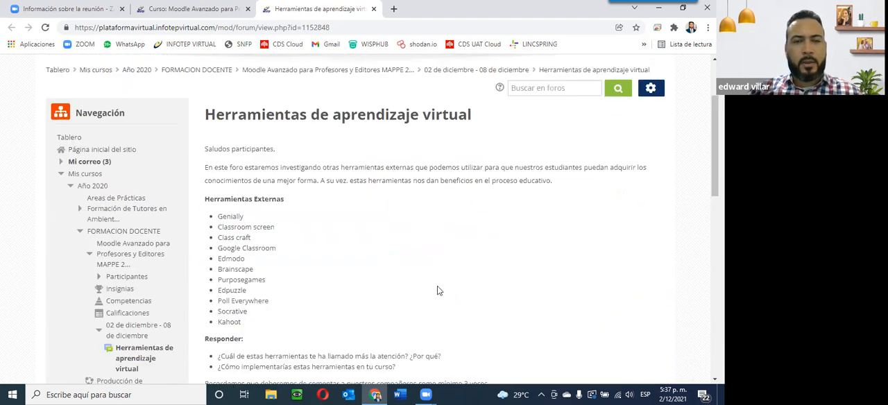
Step: Return to the course's '02 de diciembre - 08 de diciembre' section
left_click(497, 72)
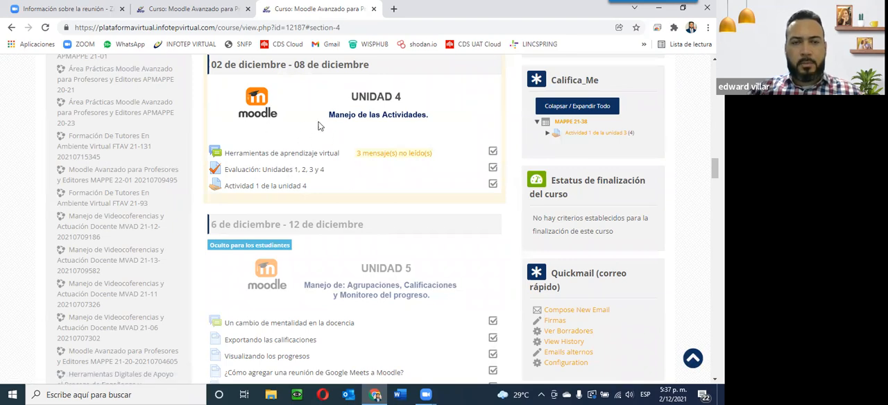
scroll(267, 145, "up", 4)
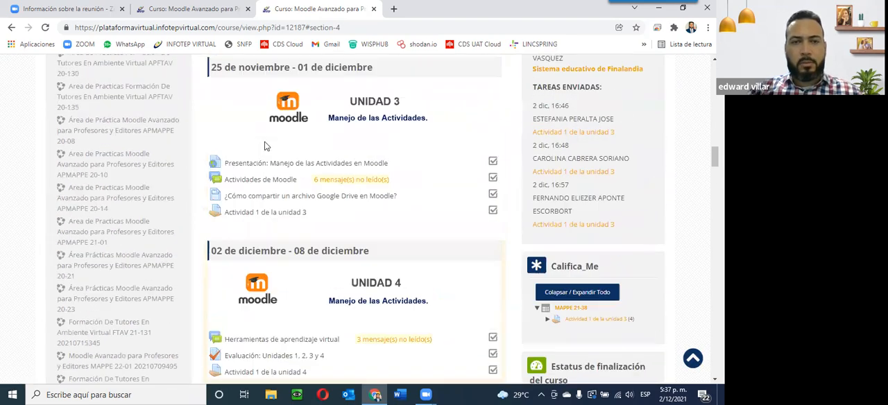
scroll(263, 145, "up", 5)
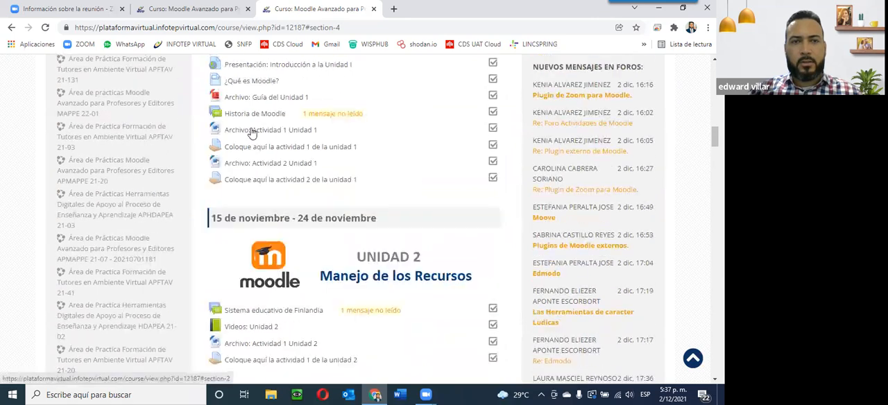
scroll(249, 107, "up", 1)
scroll(250, 111, "down", 10)
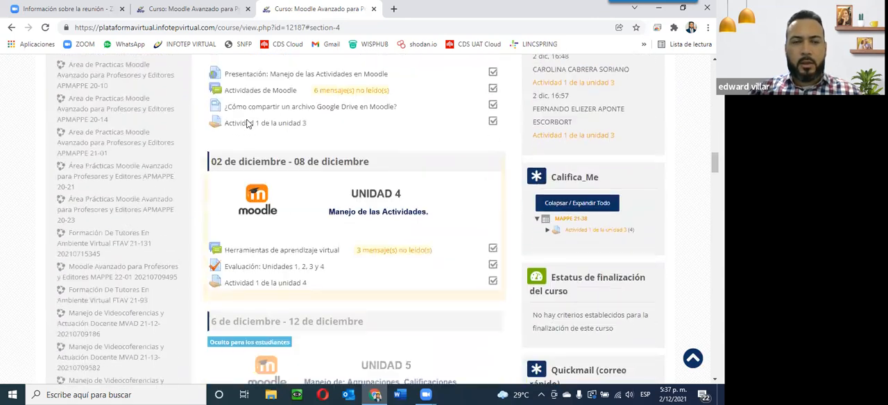
Step: Open the 'Evaluación: Unidades 1, 2, 3 y 4' quiz and continue the previous preview attempt
right_click(260, 119)
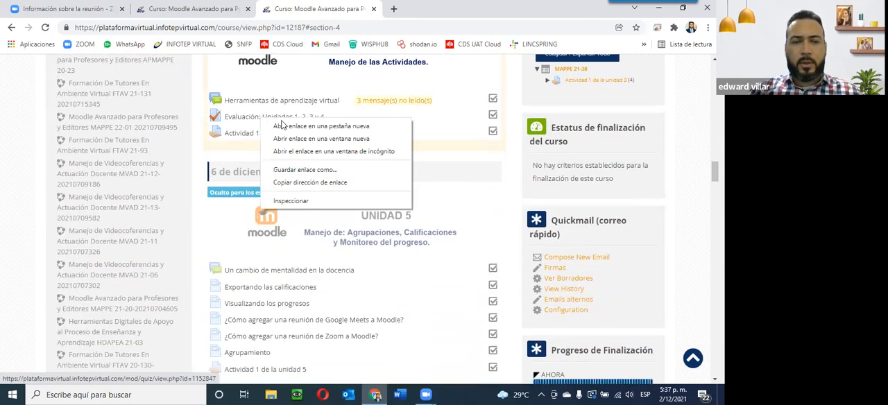
left_click(318, 137)
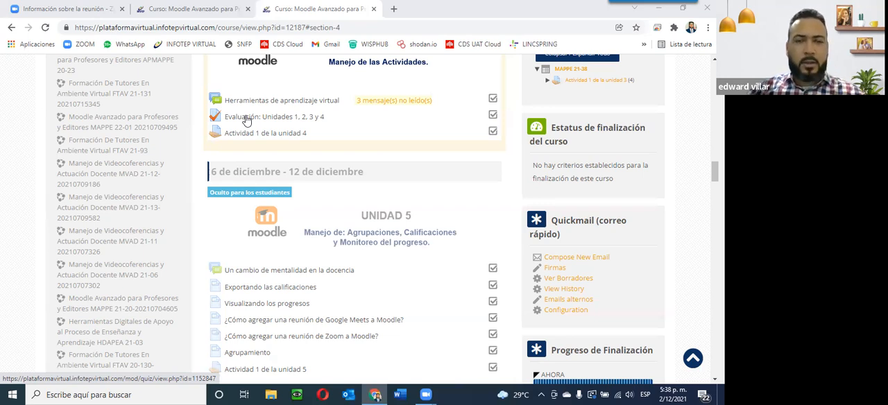
left_click(308, 118)
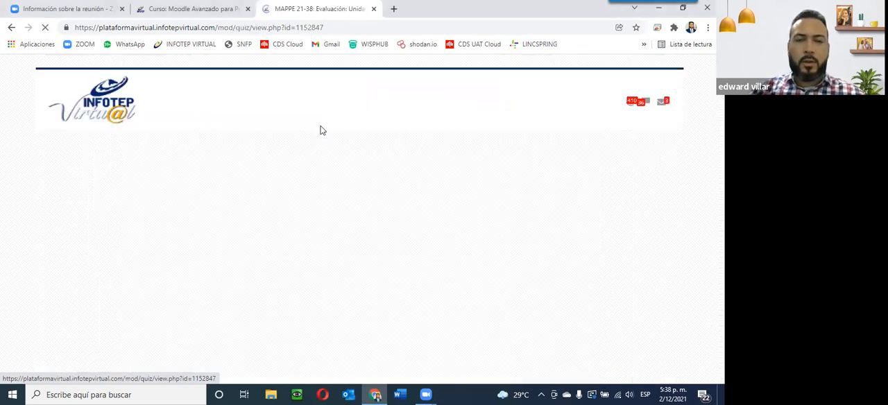
scroll(392, 260, "down", 5)
left_click(414, 256)
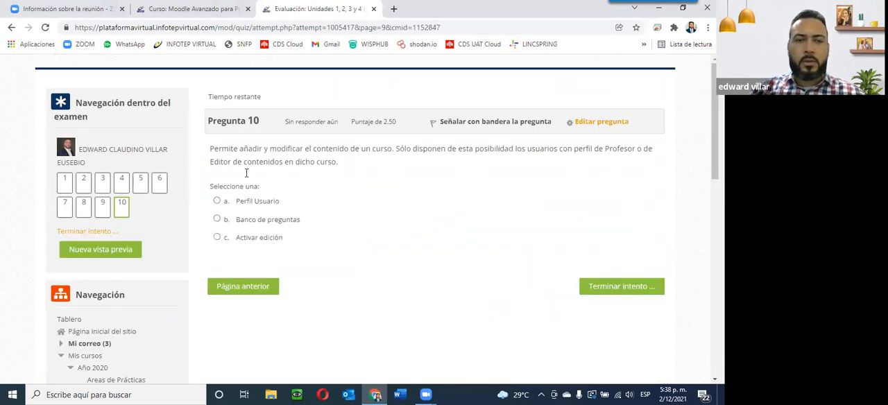
Step: Look over the previewed quiz question and go back to the course page
scroll(368, 190, "down", 1)
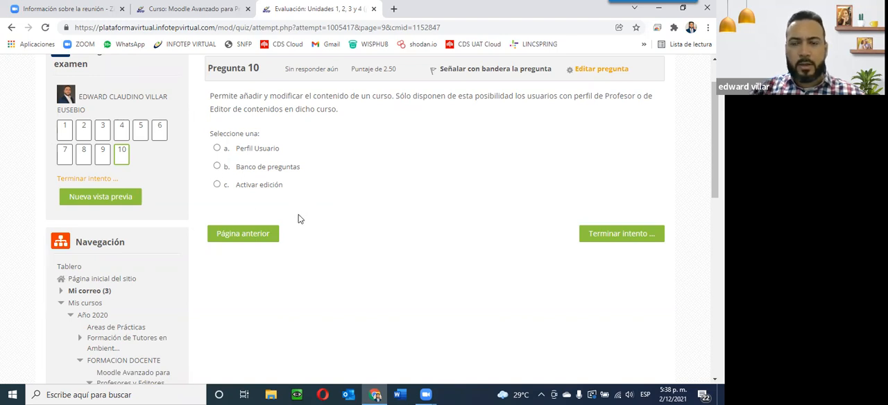
scroll(248, 183, "down", 3)
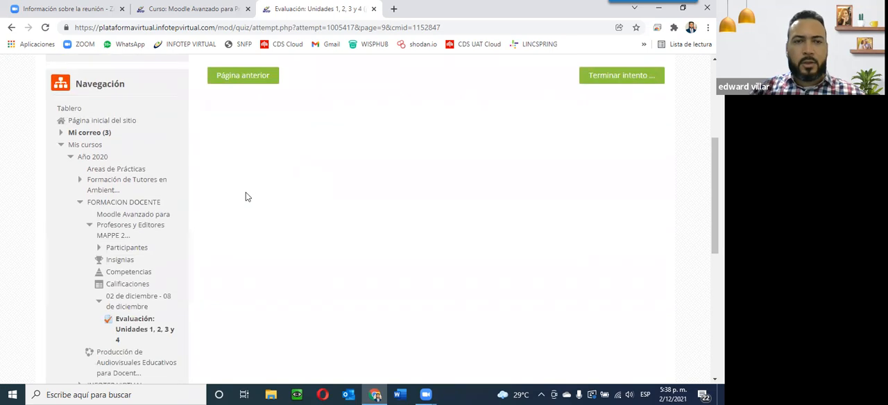
scroll(246, 195, "up", 4)
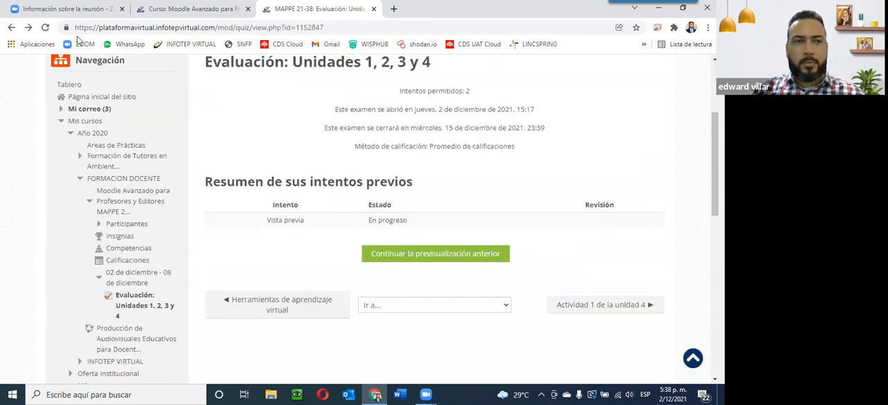
left_click(12, 28)
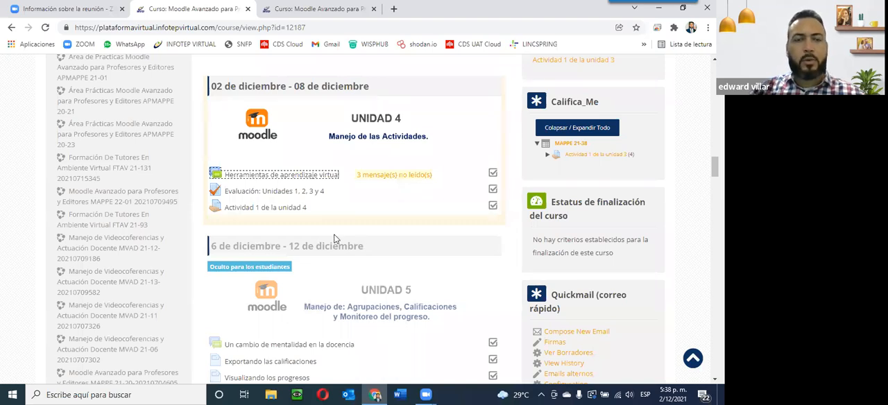
Step: Open the assignment 'Actividad 1 de la unidad 4' and read its instructions
left_click(251, 212)
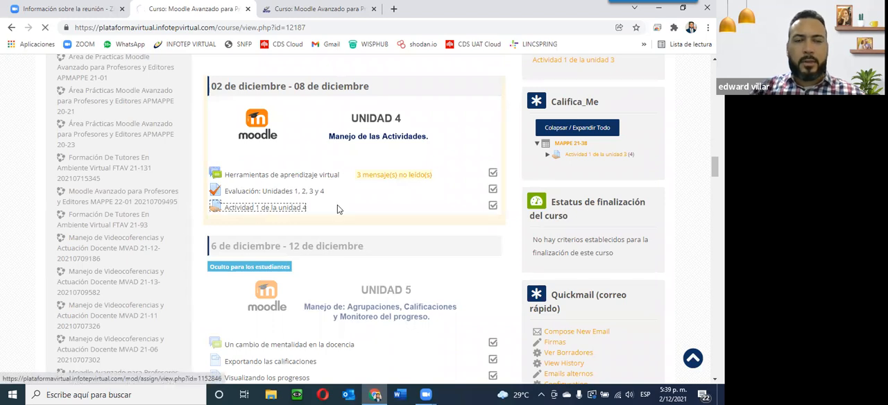
scroll(376, 213, "down", 3)
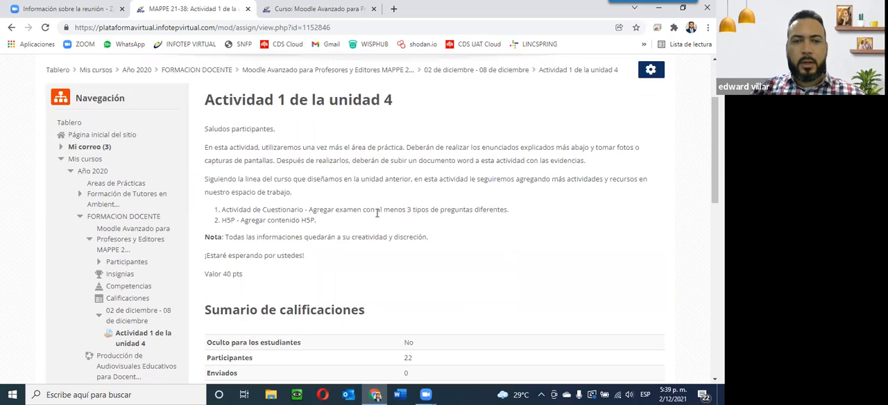
scroll(376, 213, "down", 2)
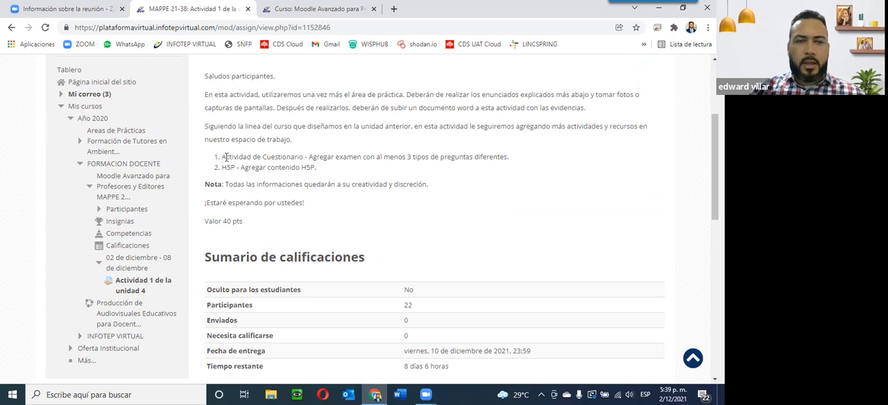
Step: Highlight the assignment's two tasks: the quiz activity line and the 'H5P - Agregar contenido H5P' line
left_click_drag(222, 157, 363, 157)
left_click(319, 8)
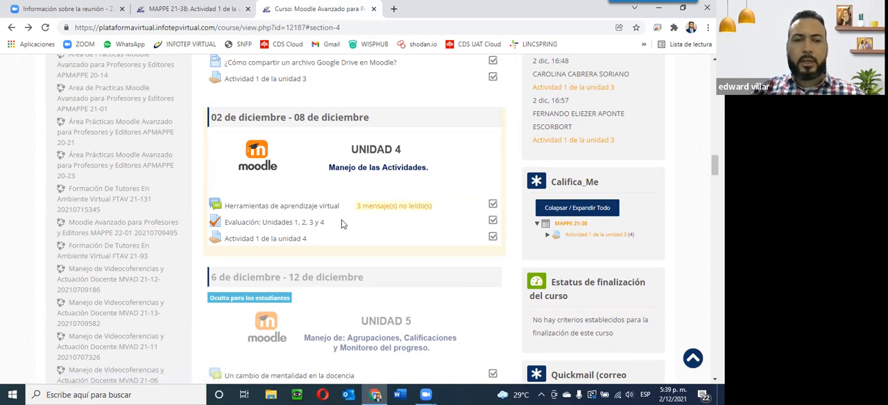
left_click(168, 8)
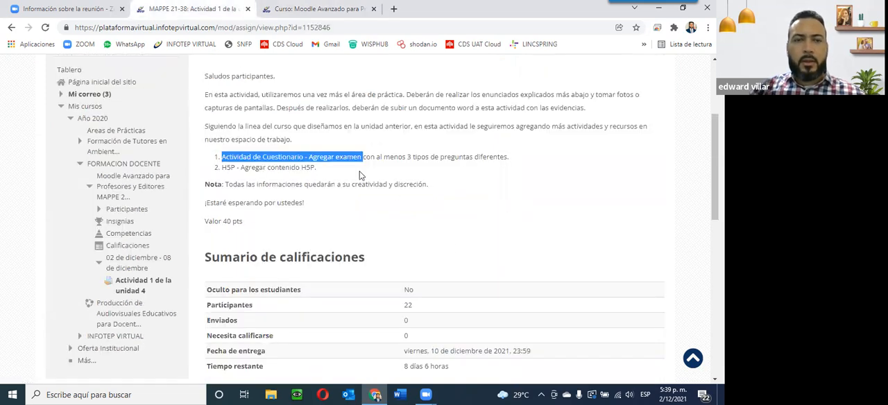
left_click_drag(222, 170, 323, 172)
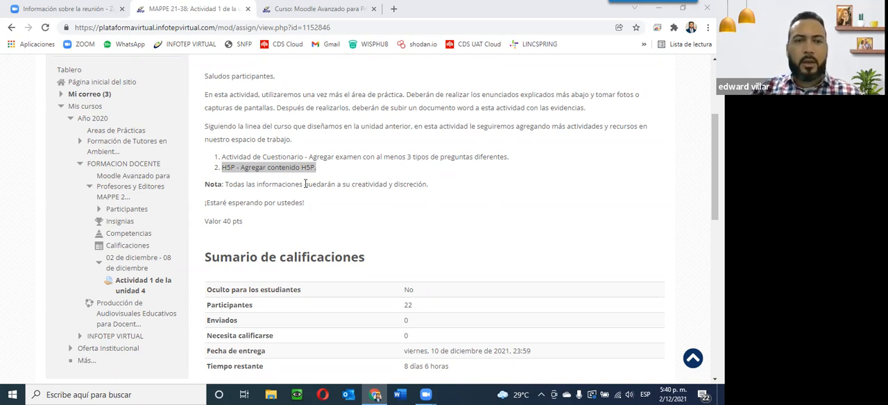
Step: Scroll through the assignment's grading summary
scroll(306, 183, "up", 3)
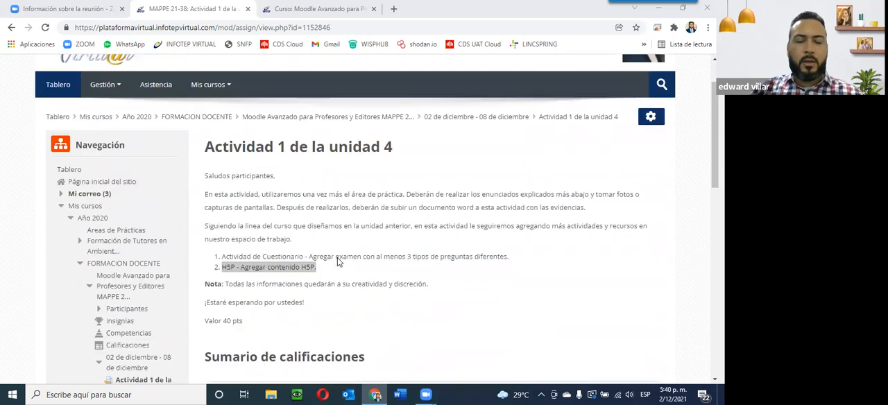
scroll(338, 261, "down", 5)
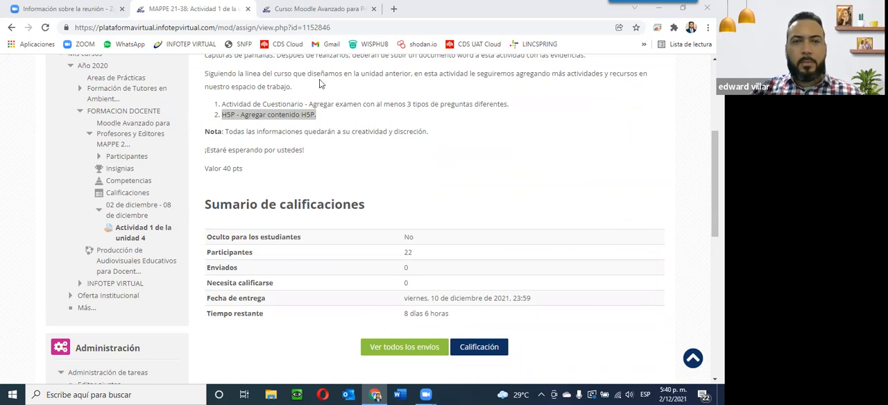
scroll(311, 235, "down", 3)
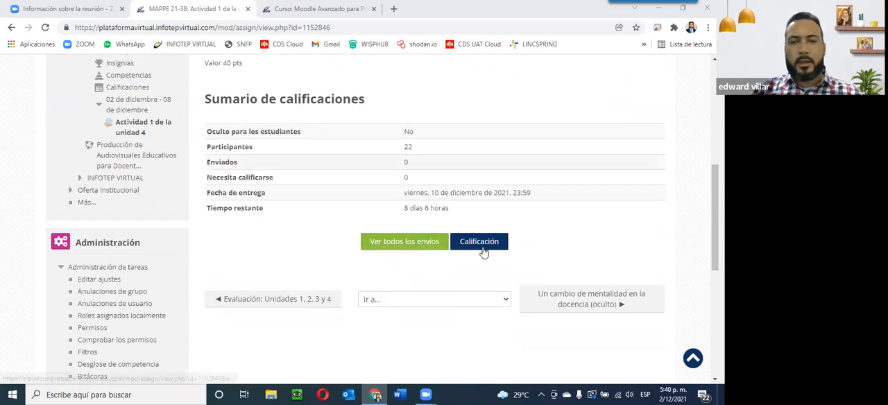
Step: Open the practice course 'Área de Práctica Moodle Avanzado para Profesores y Editores APMAPPE 21-38' from My courses
scroll(272, 220, "up", 5)
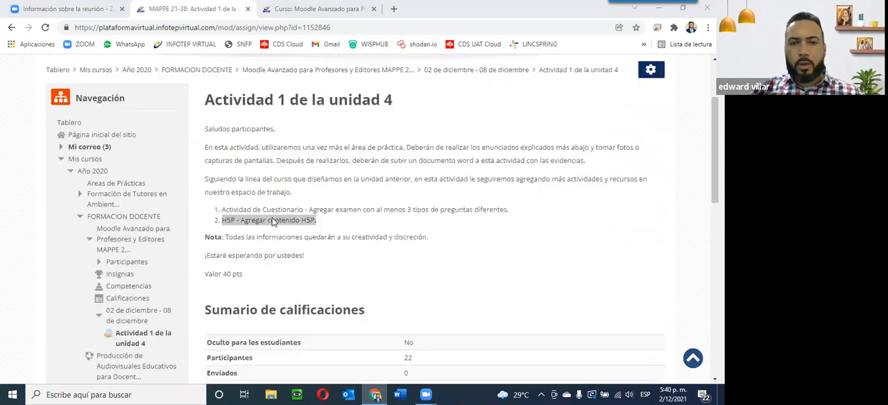
scroll(478, 252, "down", 2)
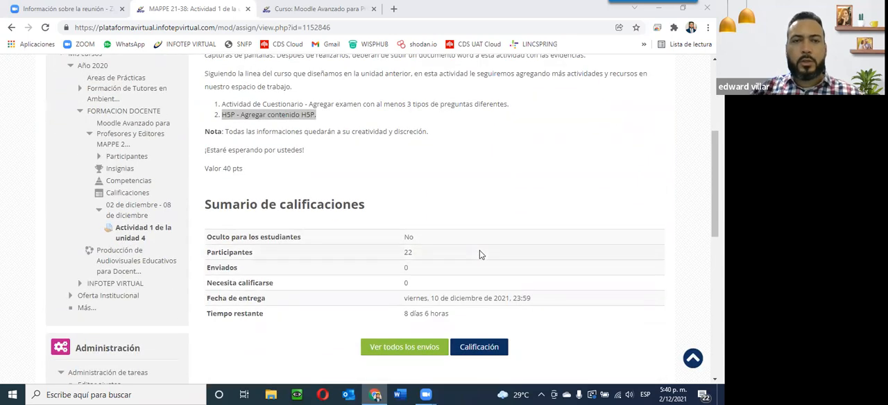
scroll(478, 255, "up", 5)
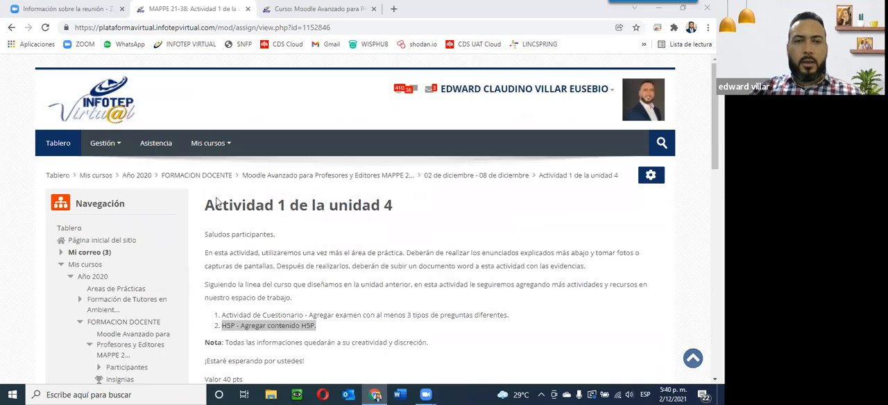
mouse_move(208, 143)
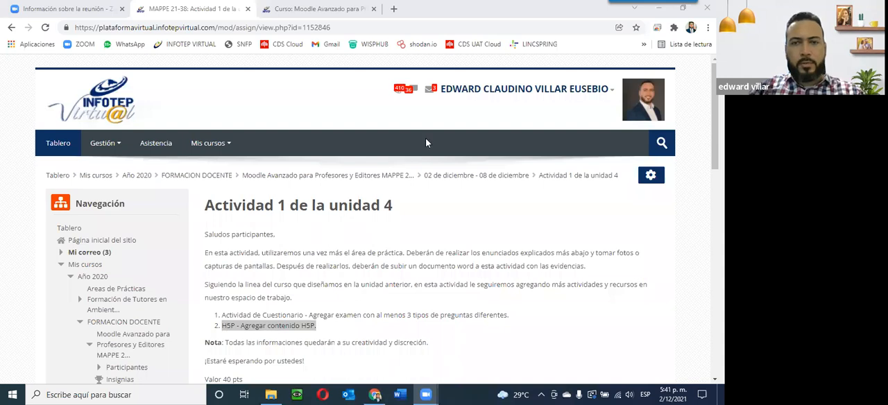
mouse_move(219, 141)
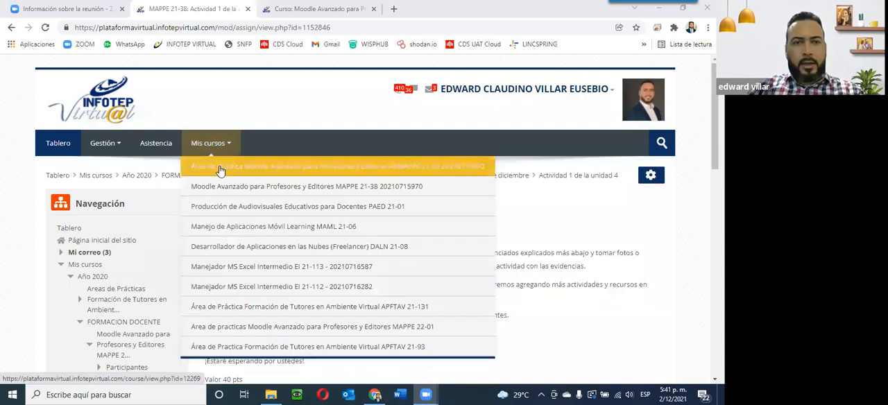
left_click(202, 170)
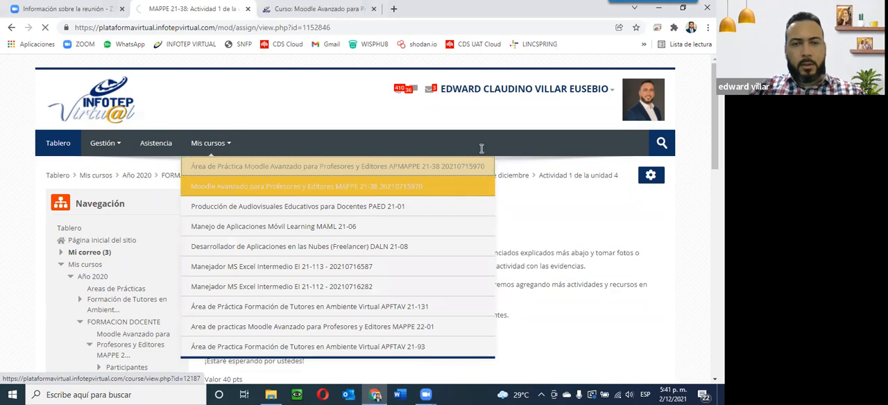
Step: Turn editing on for the practice course
scroll(536, 284, "down", 3)
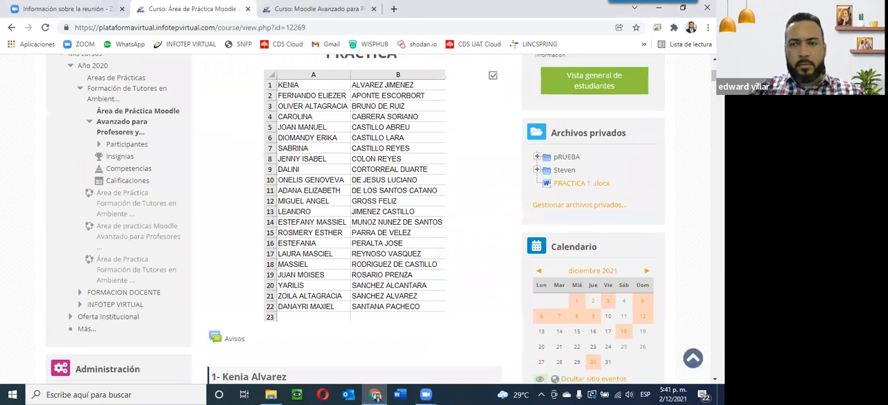
scroll(360, 222, "down", 20)
scroll(360, 221, "up", 20)
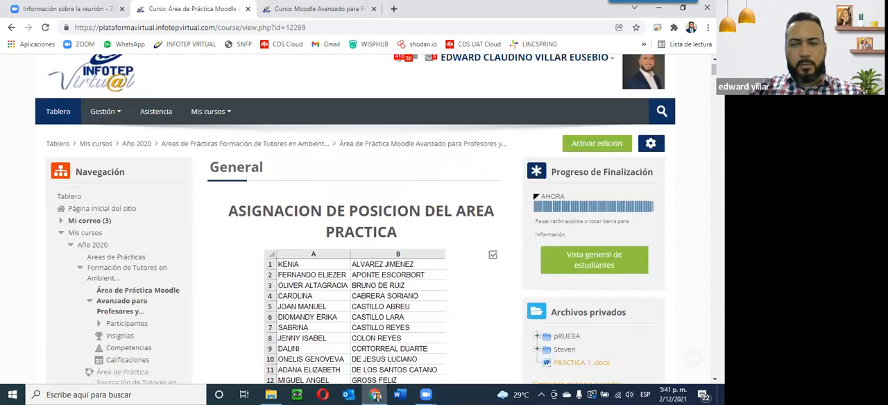
left_click(576, 144)
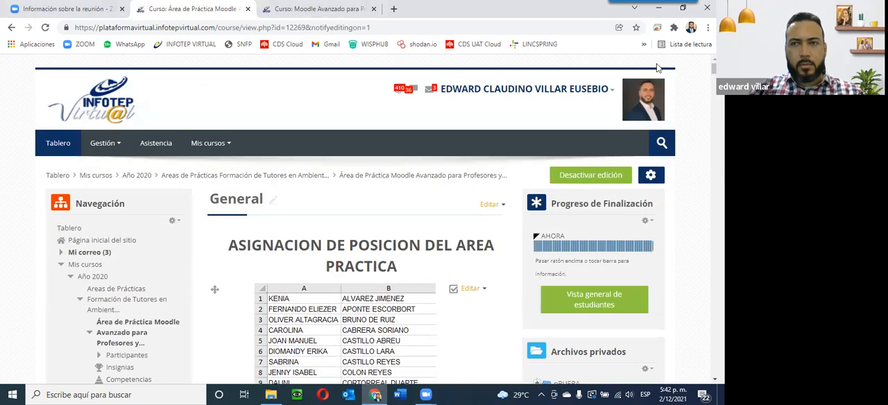
Step: Add a new Examen (quiz) activity at the end of the course page
left_click_drag(714, 68, 714, 365)
scroll(462, 204, "up", 1)
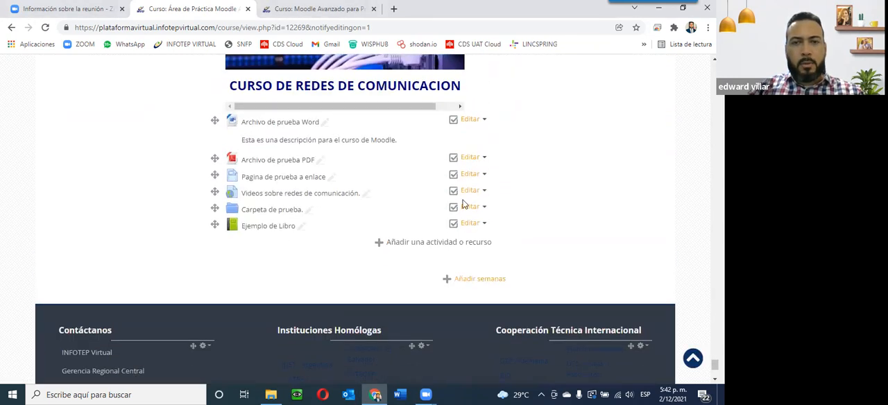
left_click(418, 244)
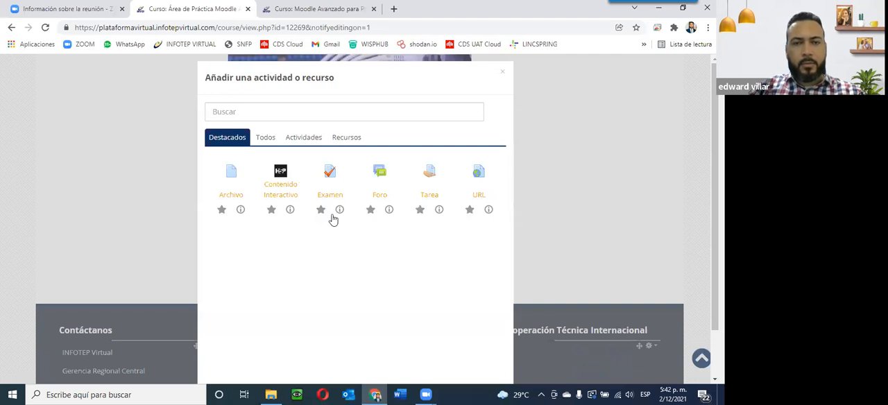
left_click(330, 174)
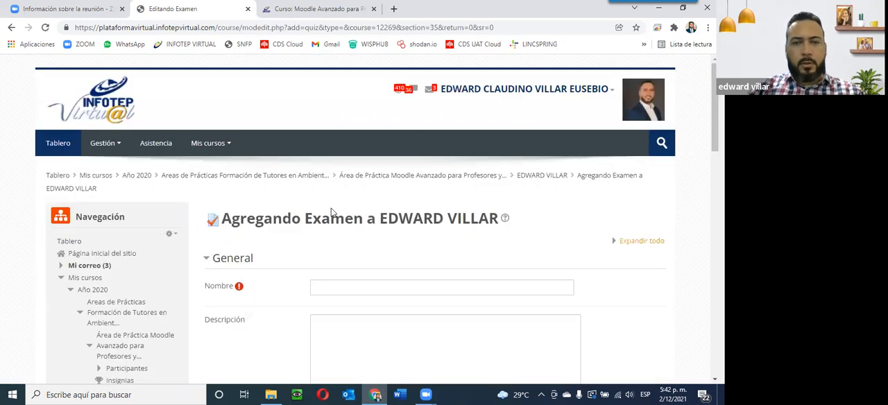
Step: Name the quiz 'Examen de pruebas Edward'
scroll(332, 211, "down", 4)
scroll(331, 211, "up", 1)
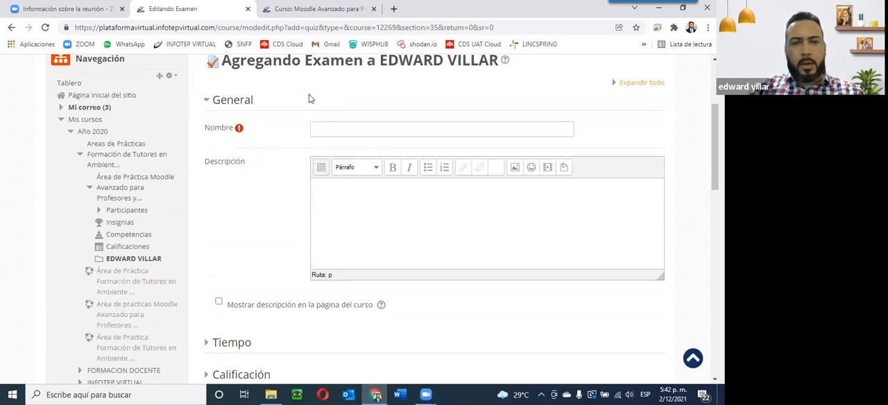
left_click(318, 131)
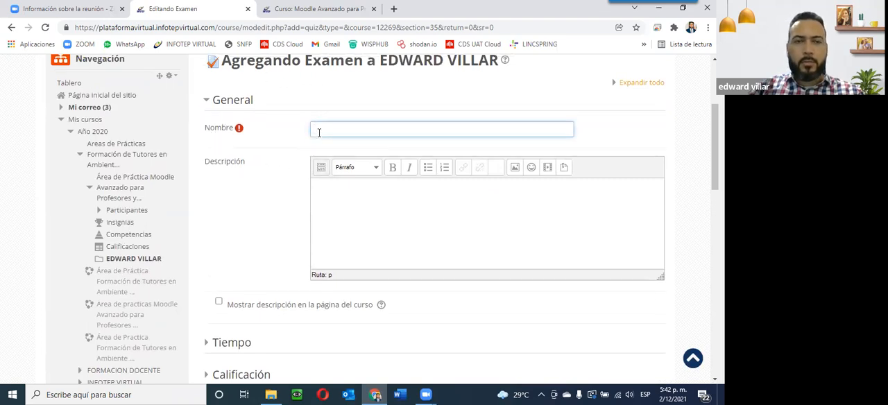
type("ex")
key("BackSpace")
key("BackSpace")
type("E")
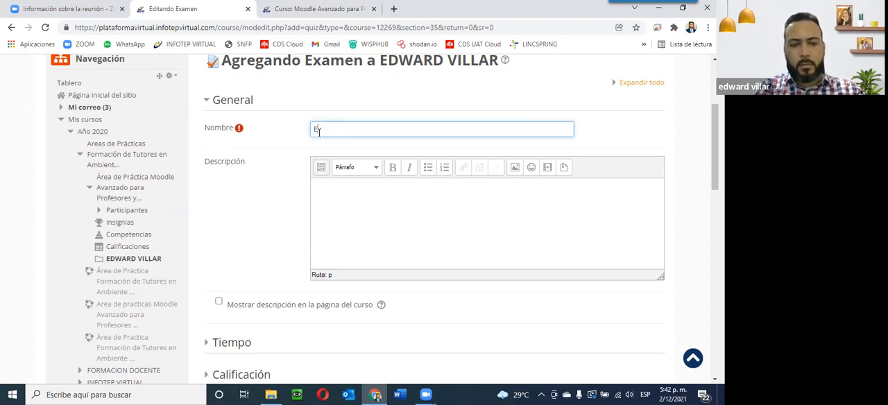
type("xamen d")
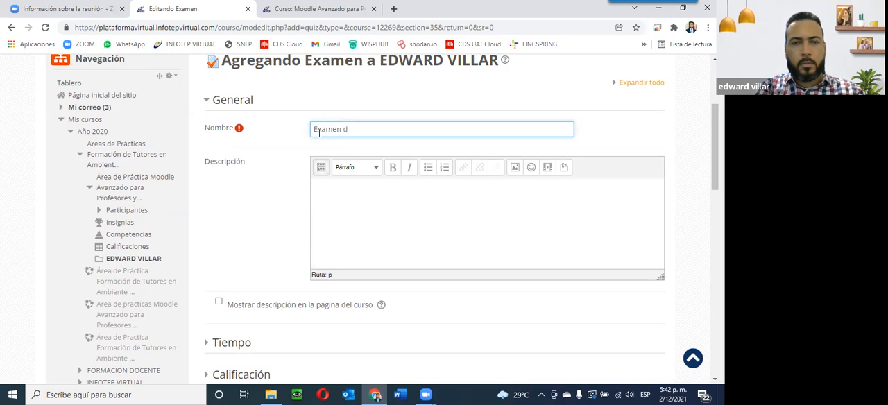
type("e pruebas ")
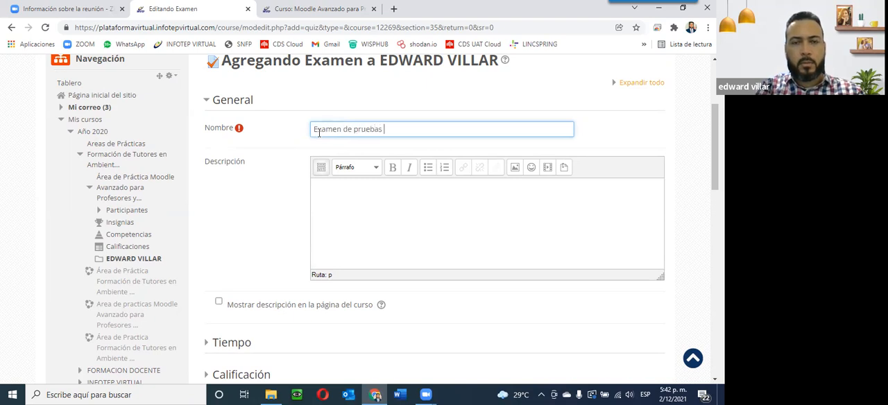
type("Edward")
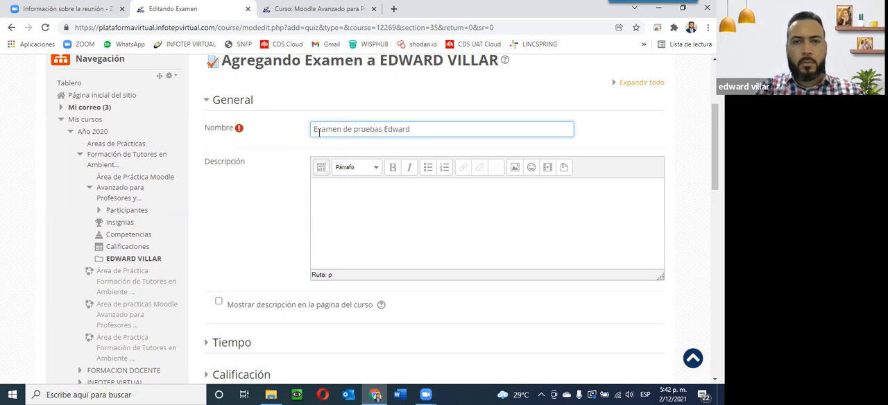
type(".")
key("BackSpace")
Step: Enter the quiz description 'Descripción examen Edward.'
left_click(360, 196)
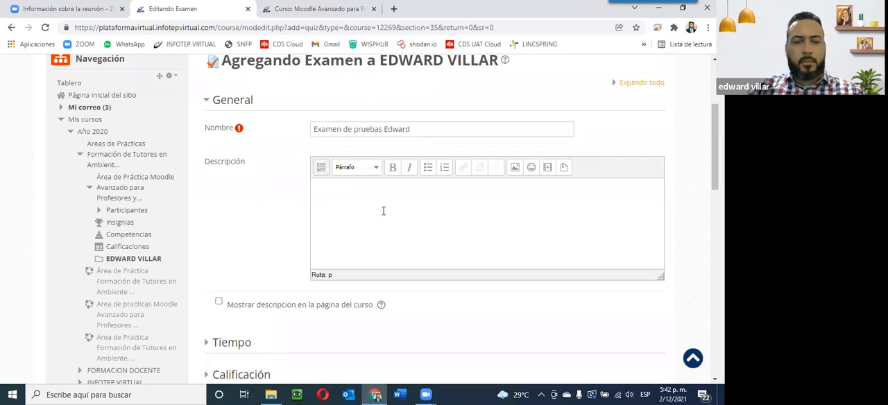
type("Est")
key("BackSpace")
key("BackSpace")
key("BackSpace")
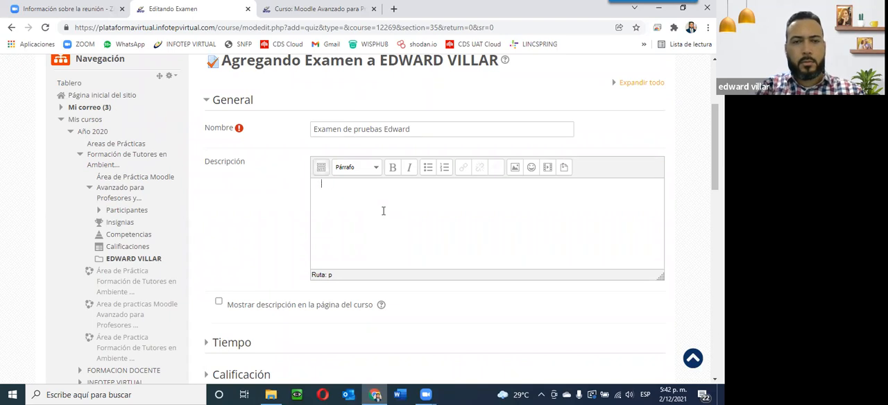
type("Descri")
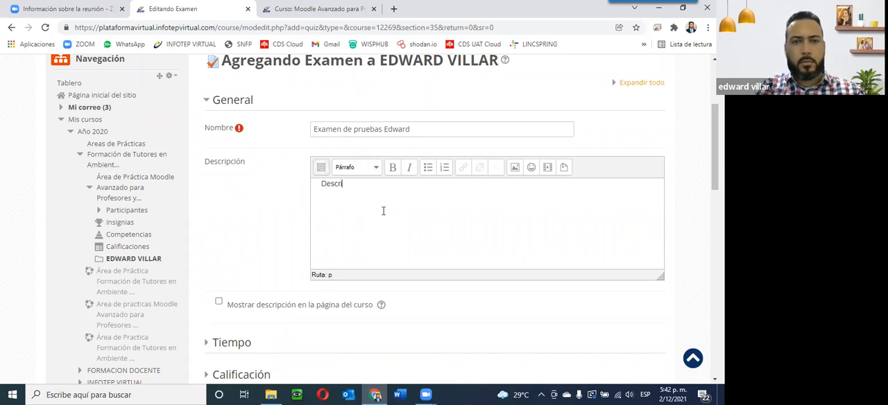
type("pci")
type("ón ")
type("ex")
type("men")
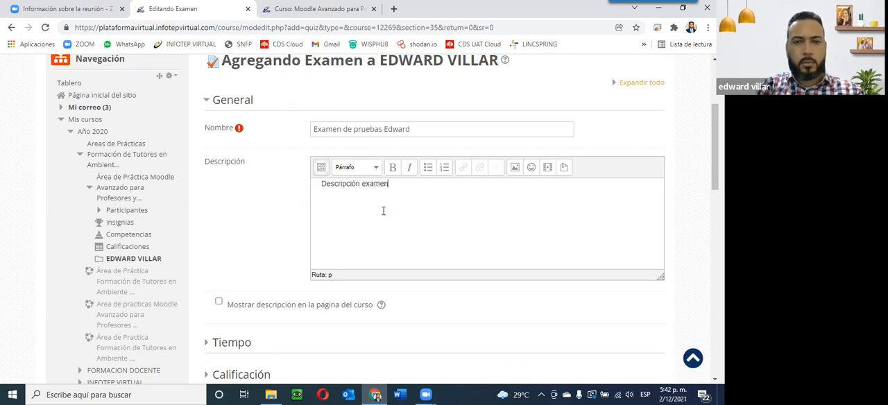
type(" Edward.")
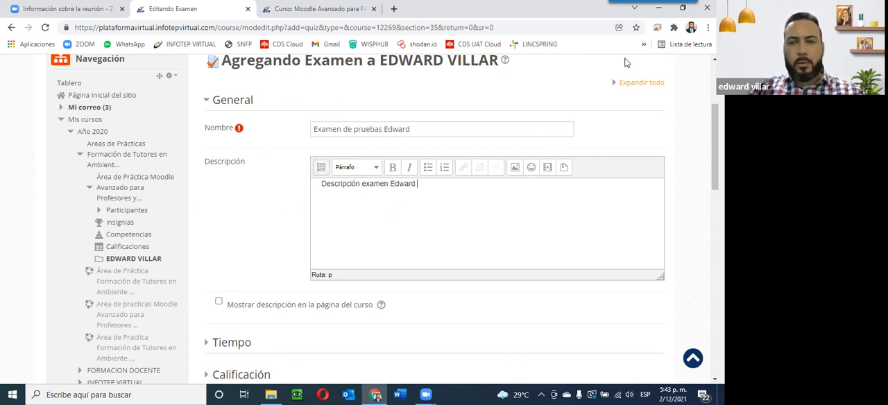
Step: Expand the quiz's Tiempo settings section
scroll(201, 244, "down", 1)
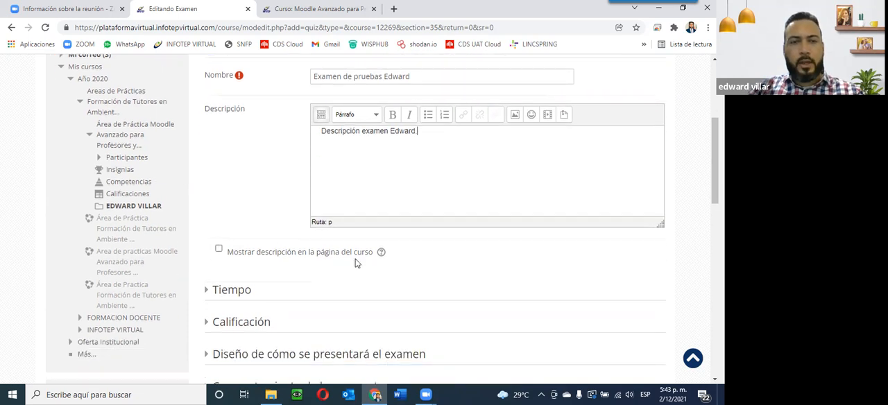
scroll(356, 263, "down", 2)
scroll(268, 295, "up", 3)
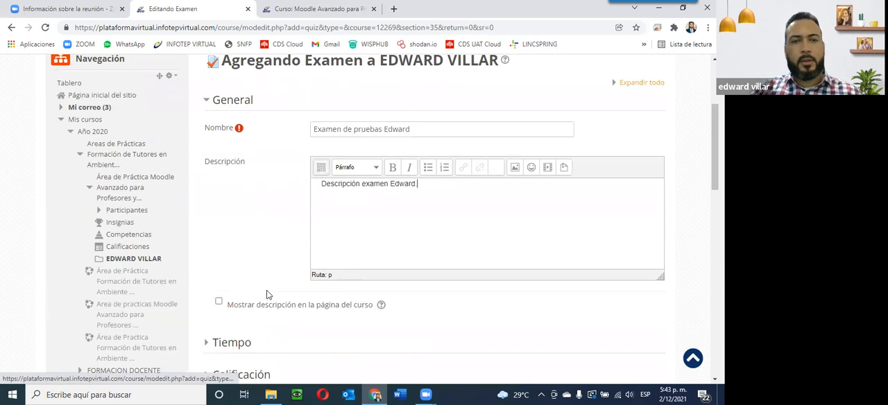
left_click(207, 343)
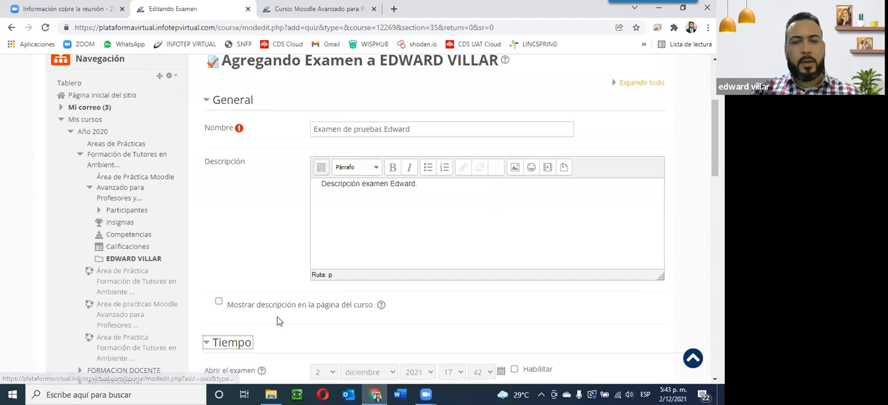
Step: Enable the quiz opening date, keeping 2 diciembre 2021 at 17:42
scroll(276, 320, "down", 2)
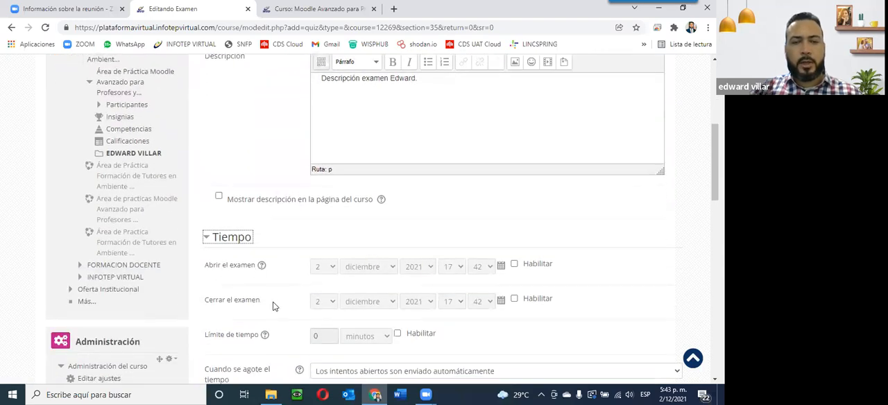
left_click(515, 266)
left_click(516, 269)
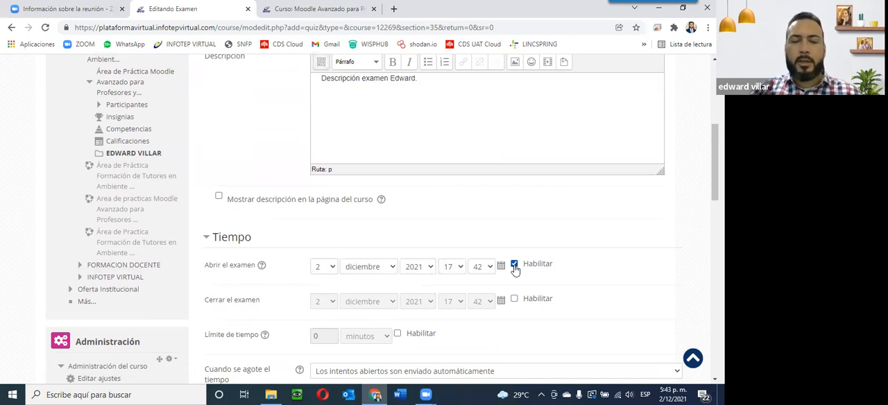
left_click(321, 269)
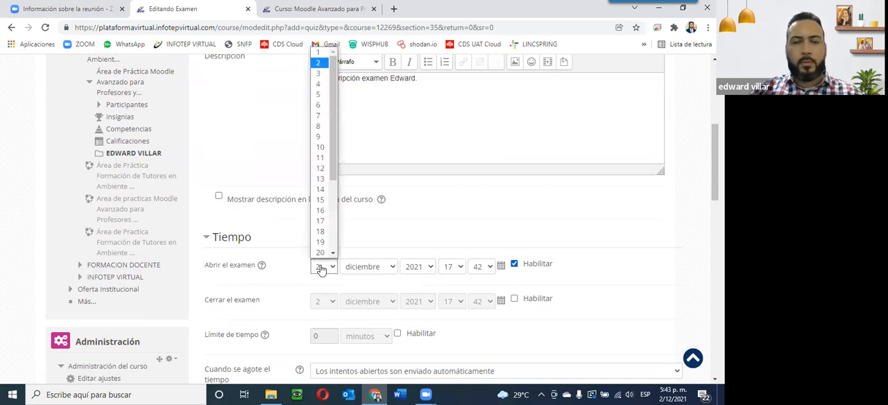
left_click(449, 219)
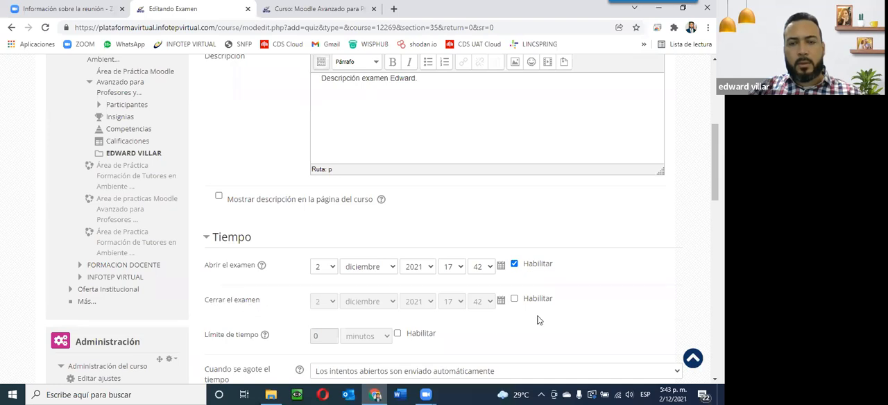
Step: Enable the quiz closing date and set it to 5 diciembre 2021 at 23:59
left_click(520, 300)
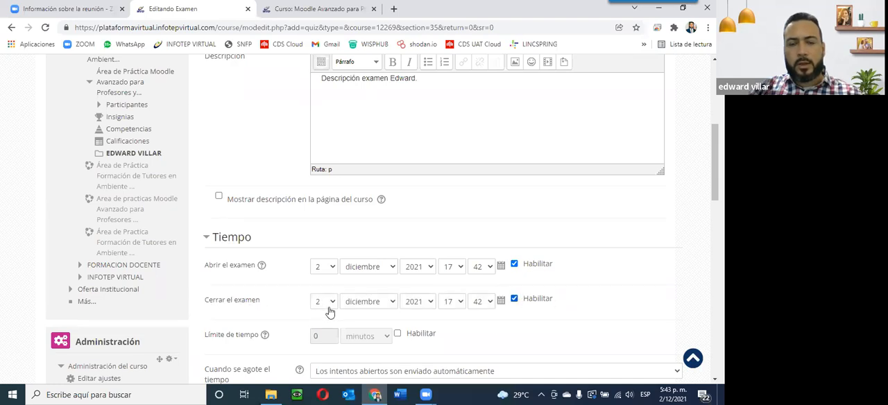
left_click(332, 310)
left_click(319, 129)
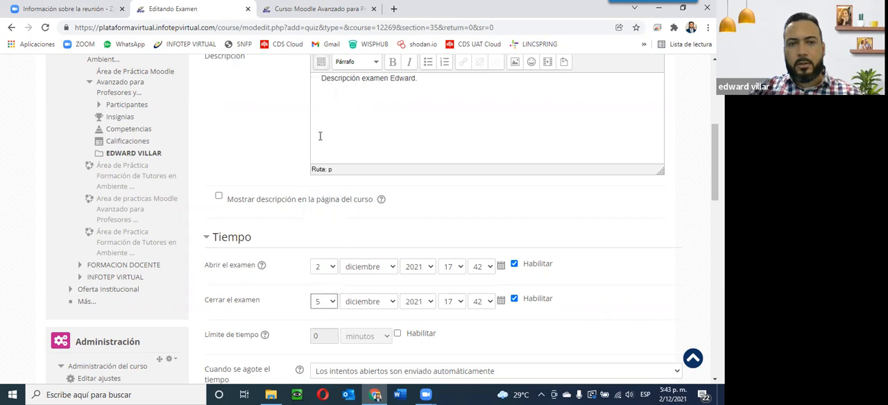
left_click(450, 301)
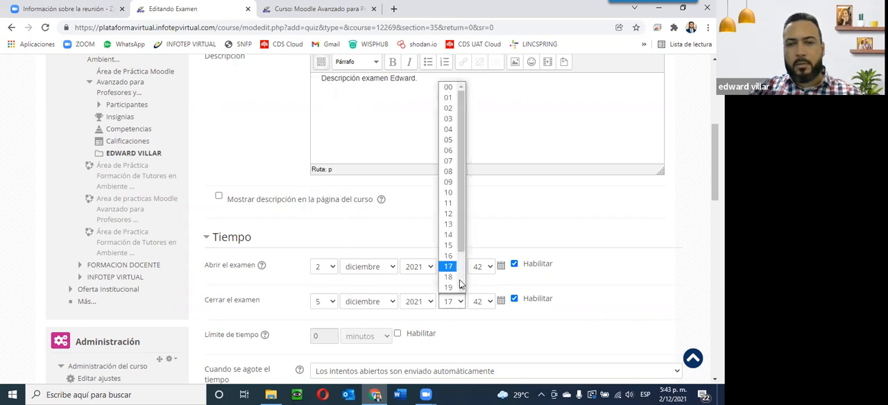
left_click(448, 287)
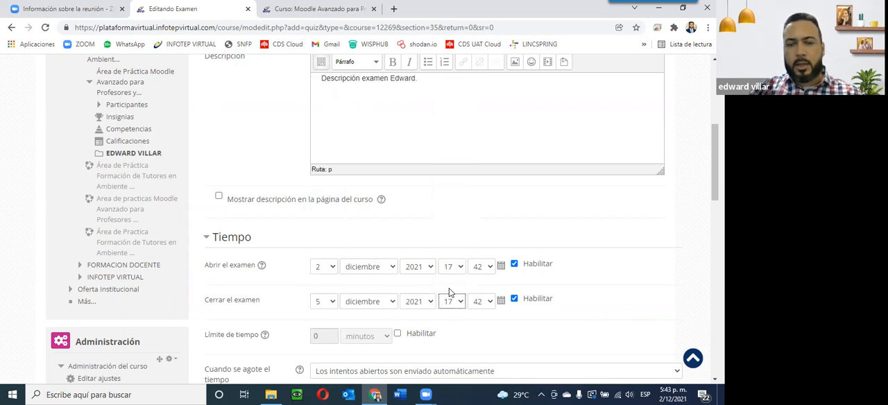
left_click(480, 305)
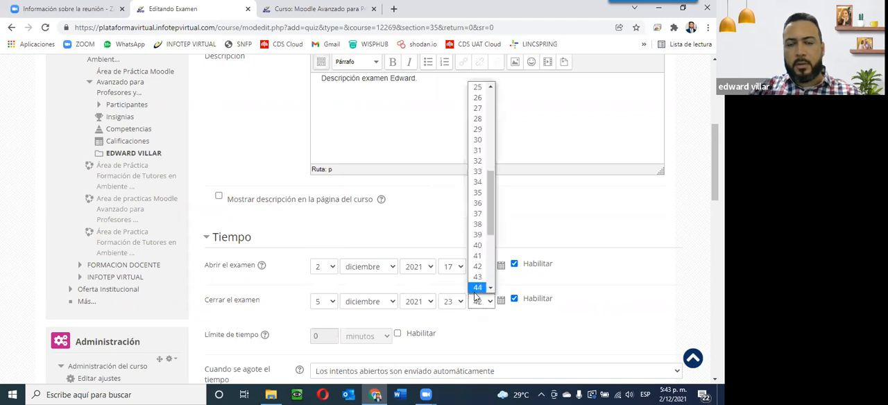
scroll(477, 295, "down", 3)
left_click(477, 287)
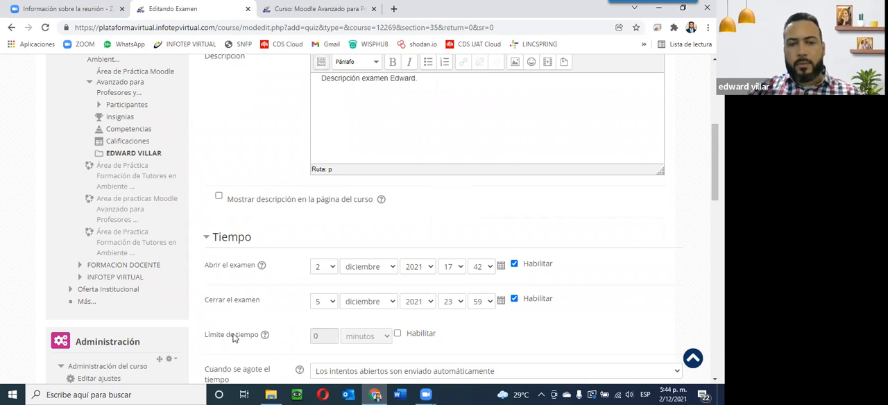
Step: Enable a quiz time limit of 45 minutos
left_click(397, 334)
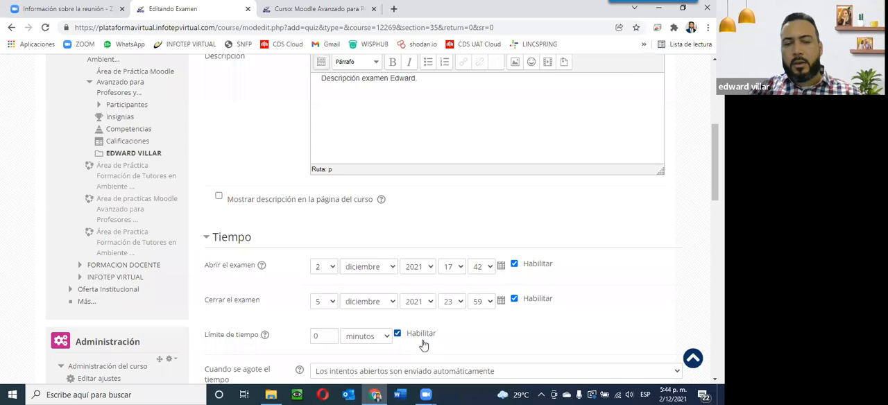
left_click_drag(321, 336, 305, 337)
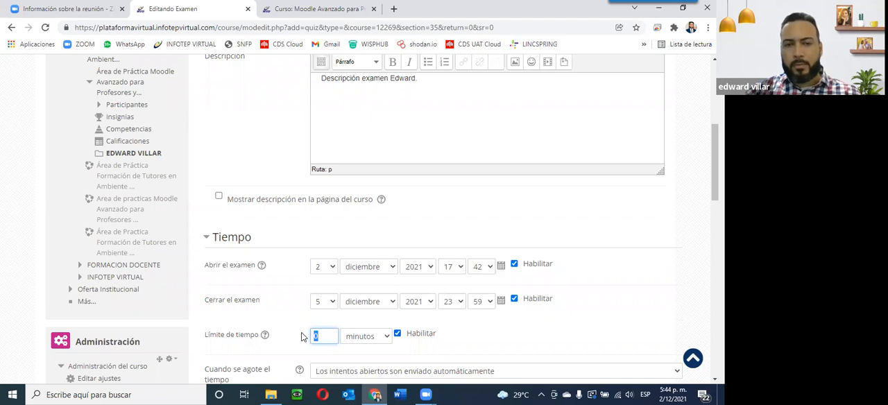
left_click(365, 346)
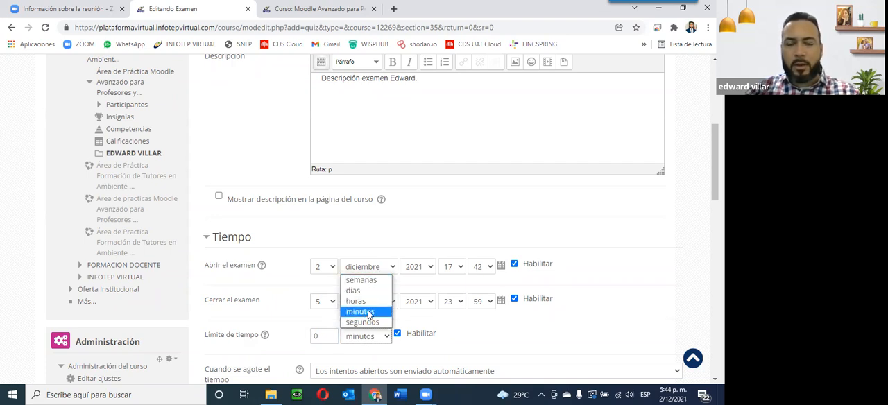
left_click(369, 314)
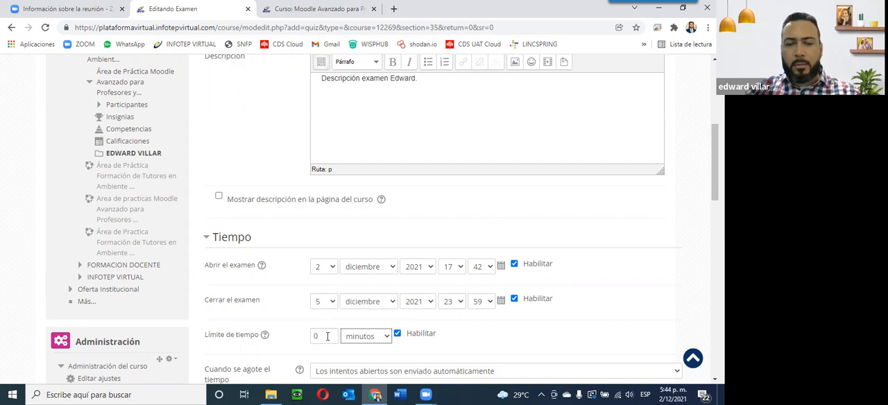
left_click_drag(317, 336, 313, 337)
type("45")
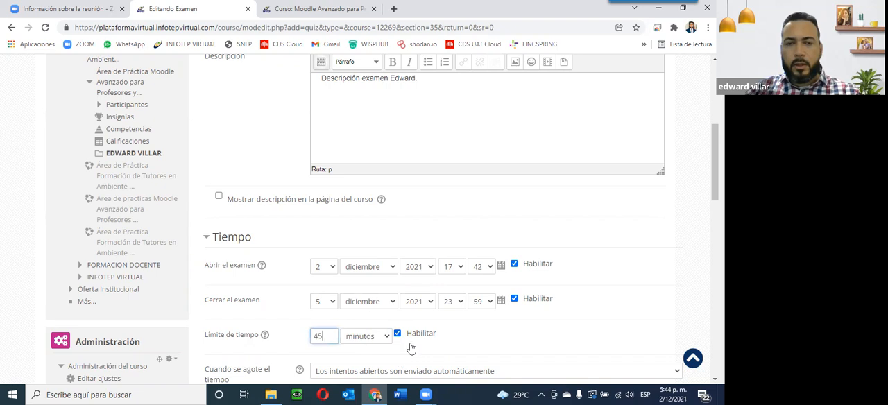
Step: Review the options for when time runs out, keeping automatic submission of open attempts
scroll(410, 348, "down", 3)
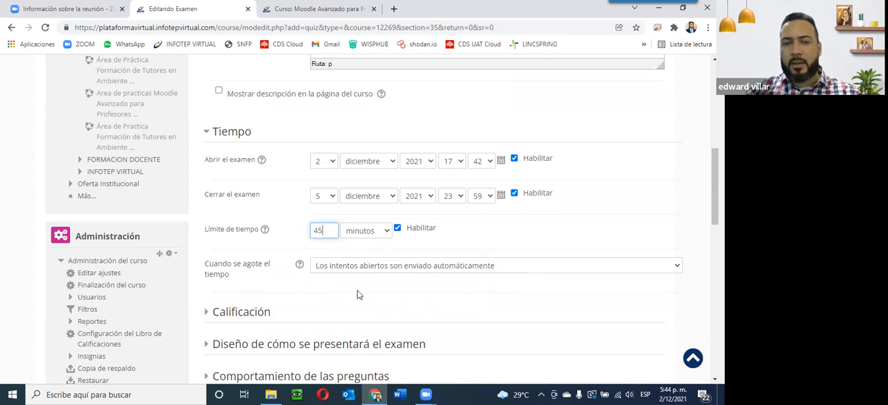
left_click(458, 265)
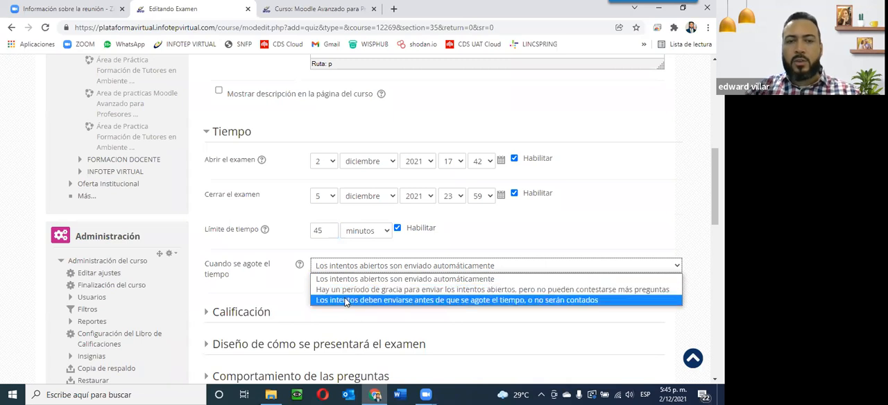
left_click(442, 280)
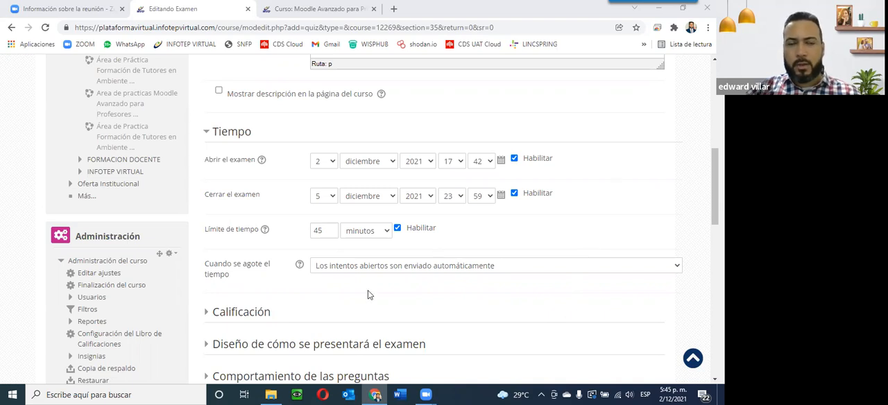
Step: Expand the Calificación settings section
scroll(369, 295, "down", 1)
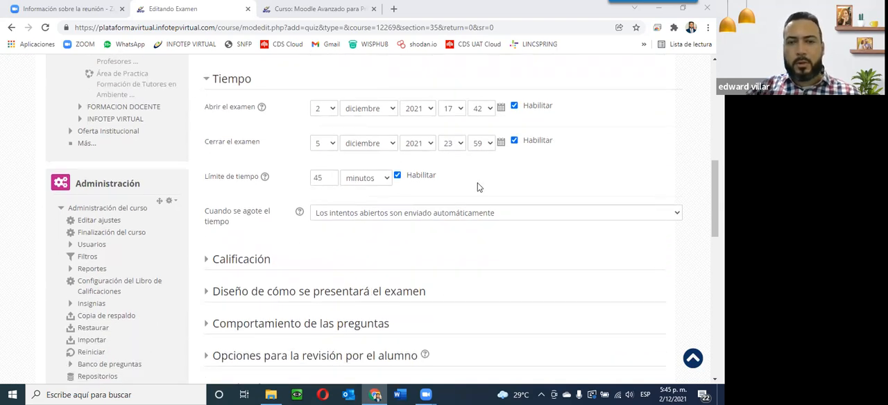
left_click(209, 258)
scroll(209, 260, "down", 3)
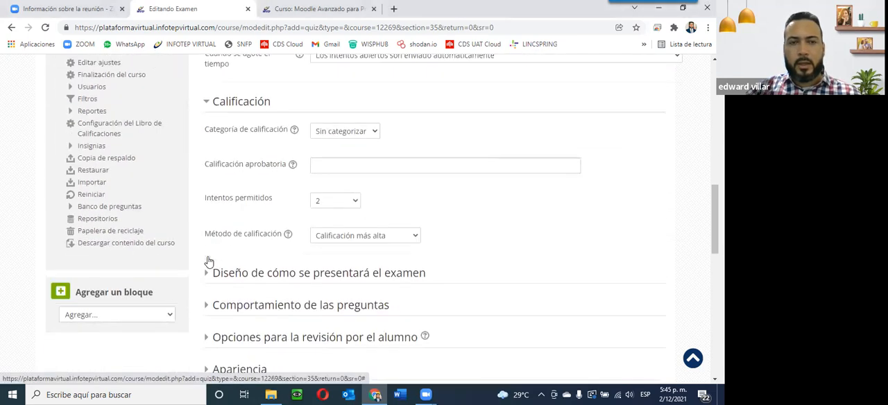
Step: Review the grade category and grading method options without changing them
left_click(374, 131)
left_click(376, 134)
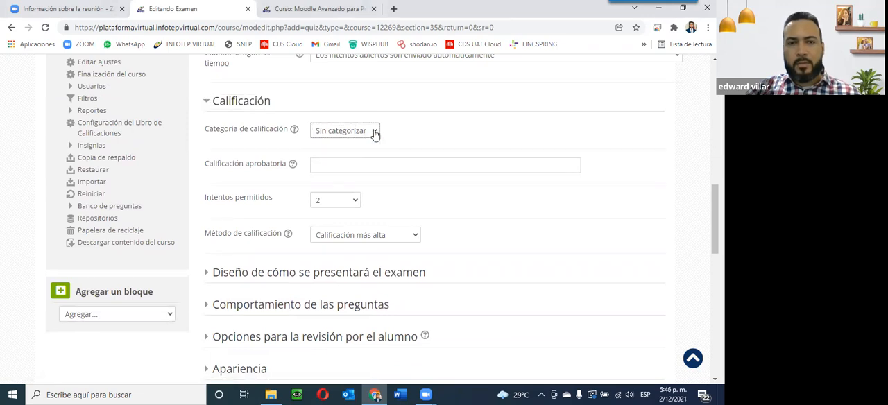
left_click(399, 394)
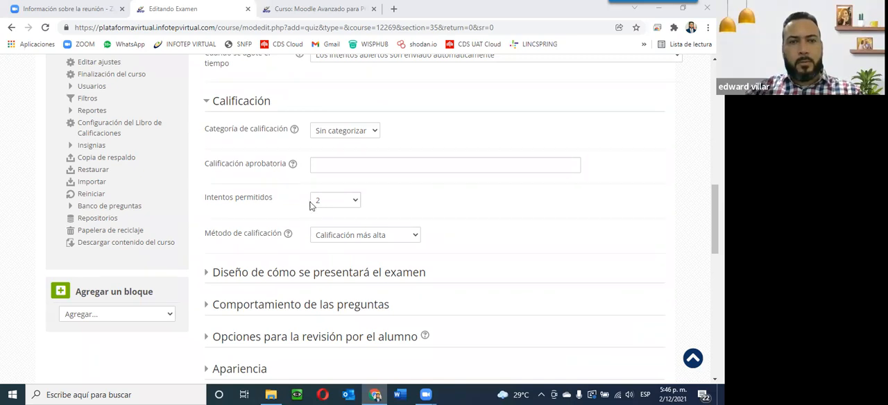
left_click(383, 237)
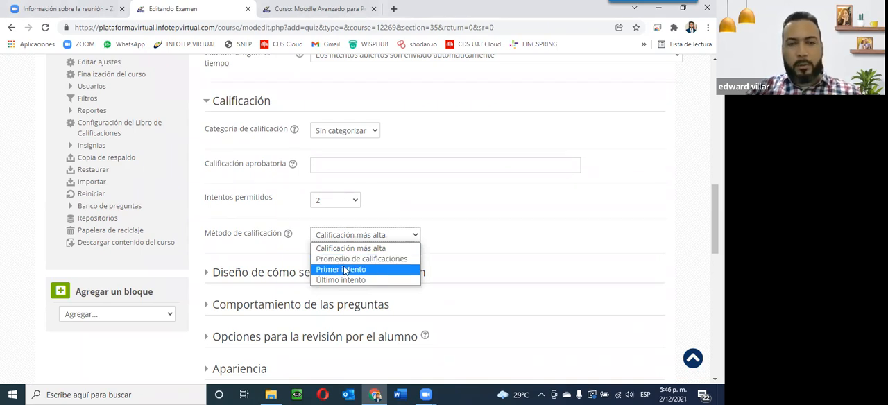
key("Escape")
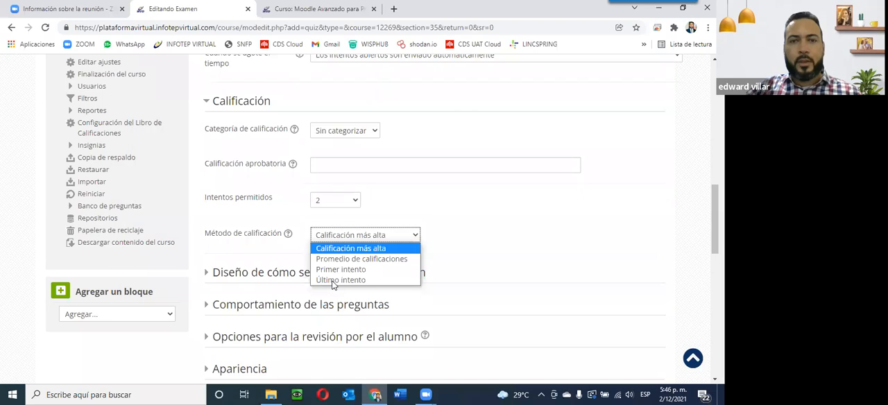
left_click(381, 241)
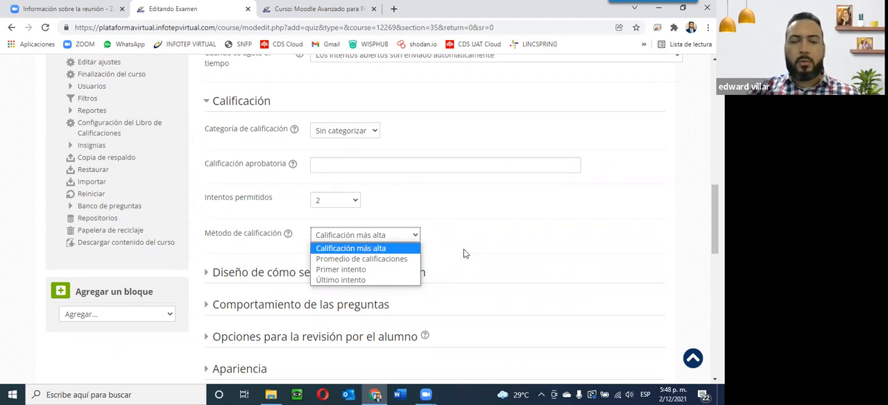
left_click(338, 254)
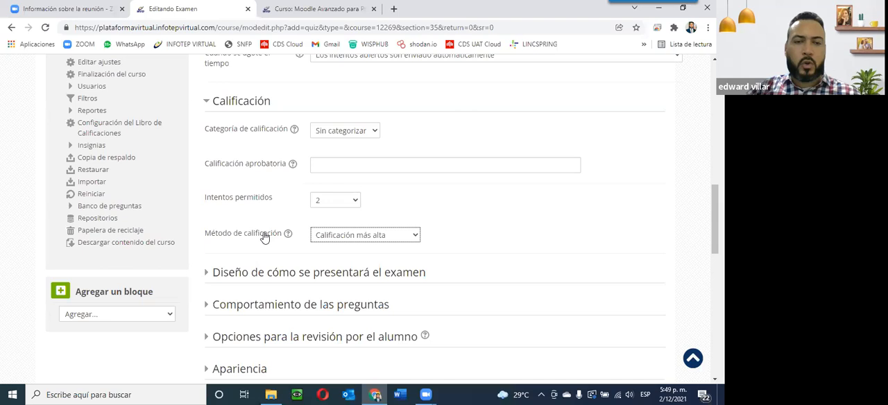
Step: Expand the 'Diseño de cómo se presentará el examen' section and review the new page options
scroll(263, 237, "down", 1)
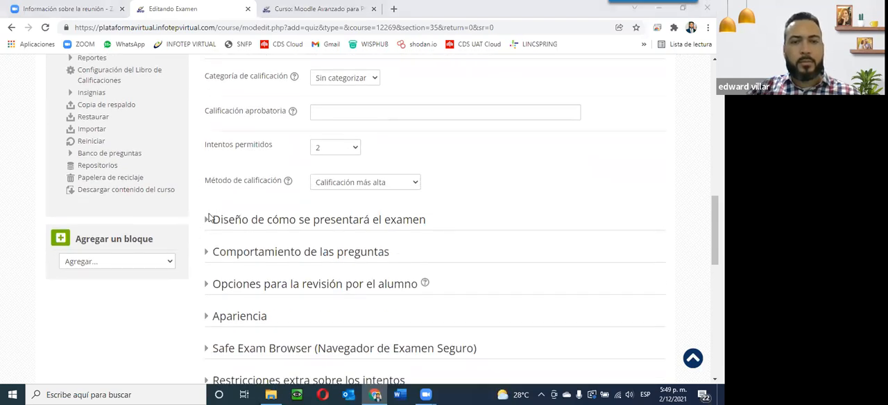
left_click(207, 220)
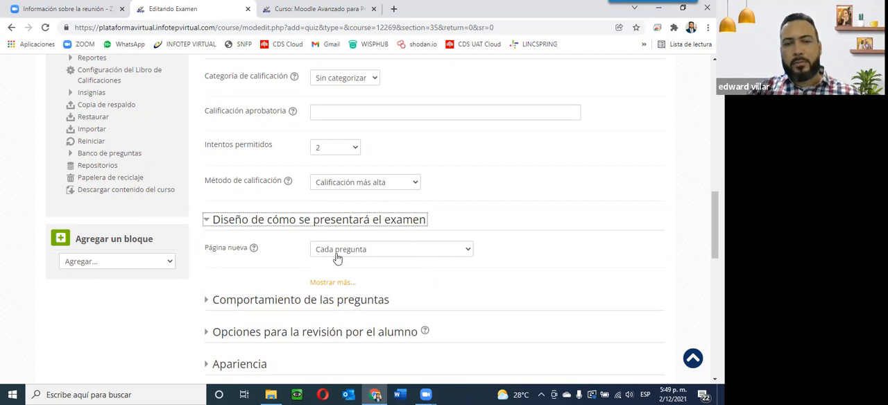
left_click(410, 254)
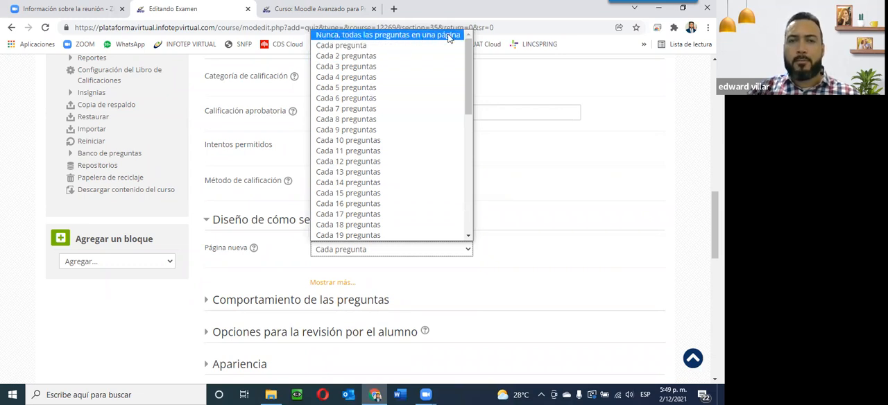
left_click(575, 278)
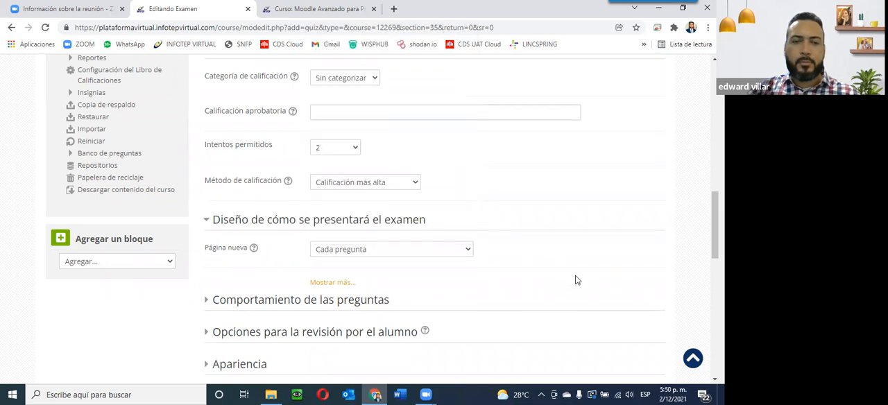
Step: Expand the 'Comportamiento de las preguntas' section, keeping answer shuffling set to Sí
left_click(209, 302)
scroll(206, 302, "down", 3)
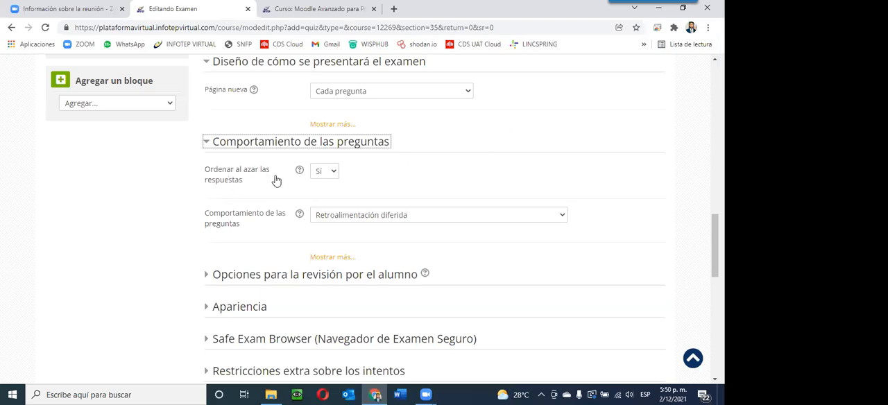
left_click(331, 175)
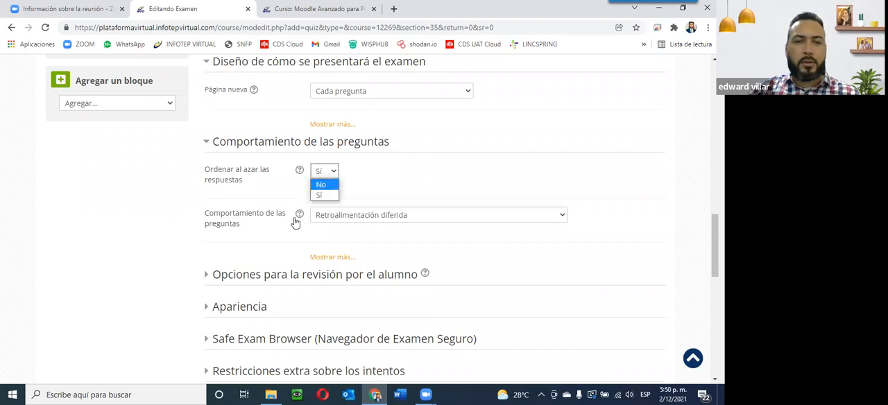
left_click(319, 196)
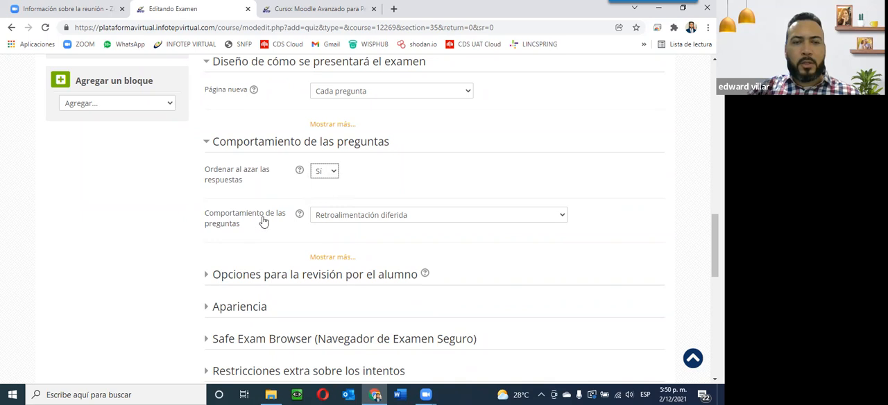
Step: Review the question behaviour options and their help text, keeping Retroalimentación diferida selected
left_click(350, 219)
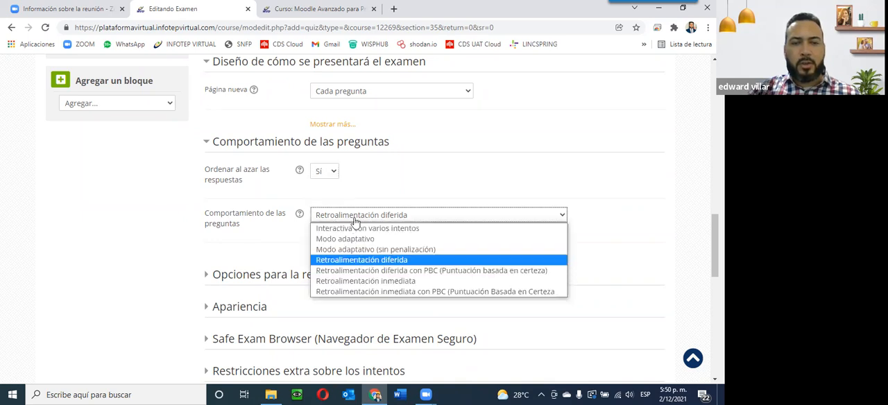
left_click(299, 214)
left_click(300, 214)
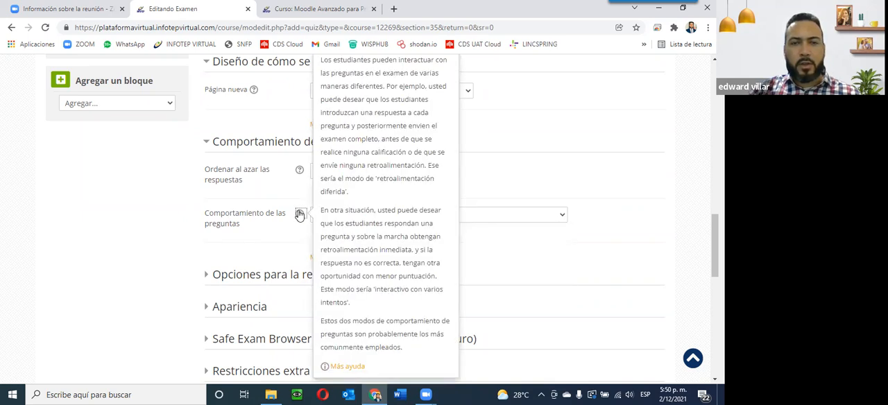
scroll(350, 208, "down", 2)
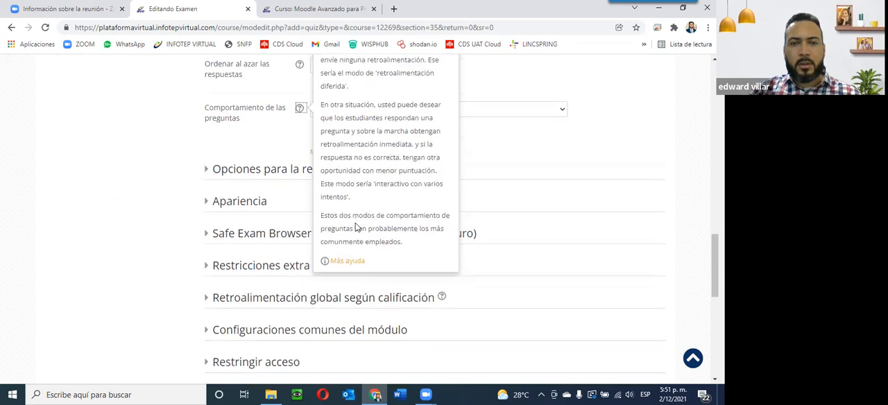
scroll(355, 222, "up", 2)
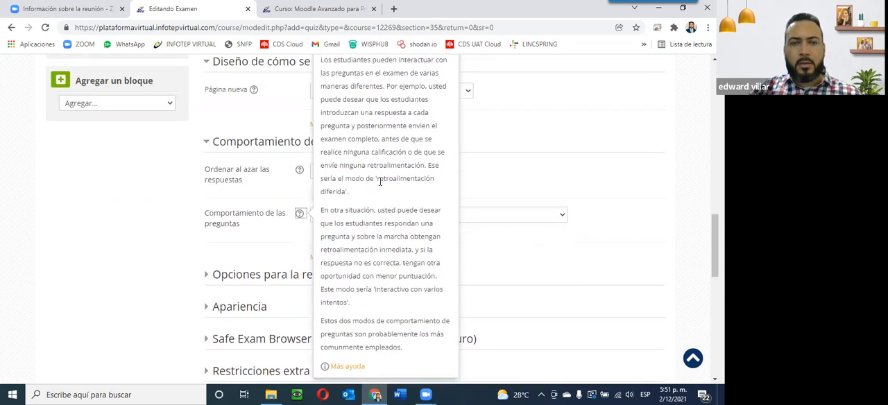
left_click(490, 186)
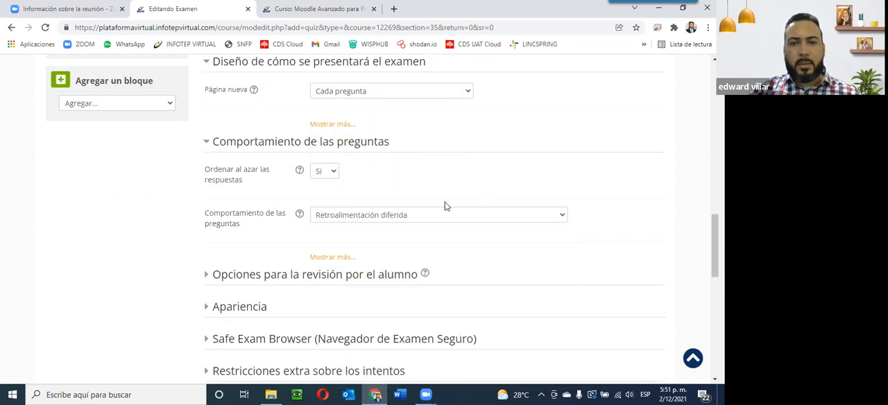
left_click(404, 220)
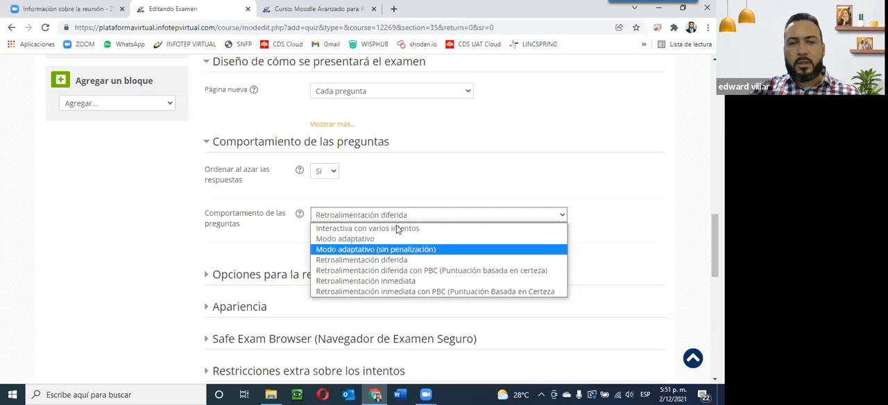
left_click(357, 261)
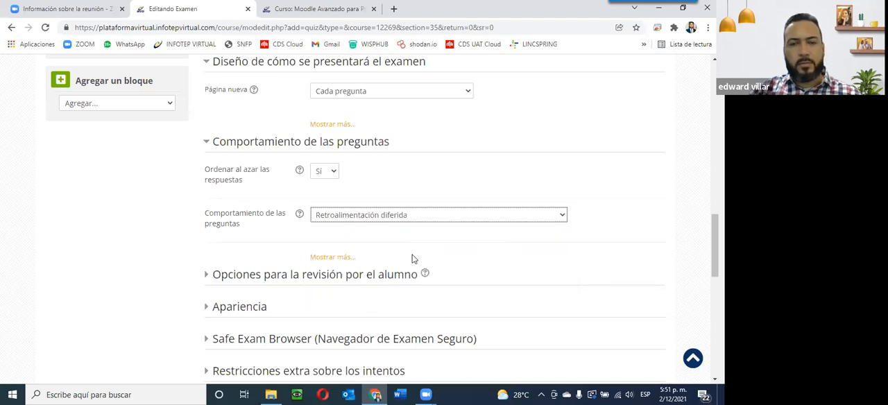
Step: Expand the 'Opciones para la revisión por el alumno' section and examine its review checkboxes without changing them
left_click(206, 276)
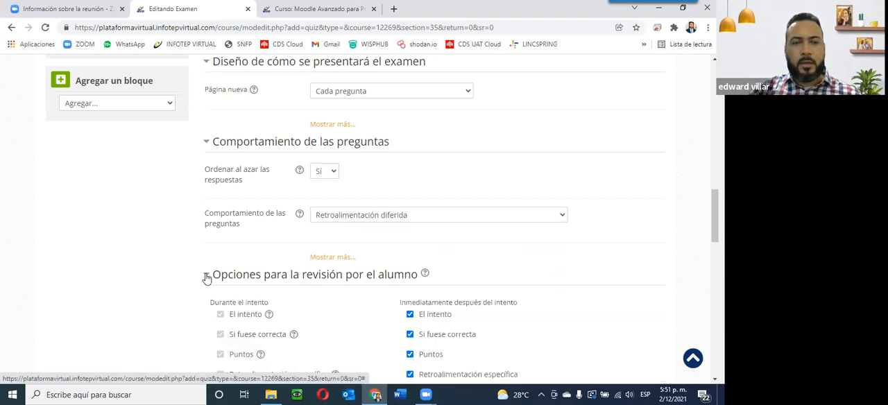
scroll(206, 276, "down", 2)
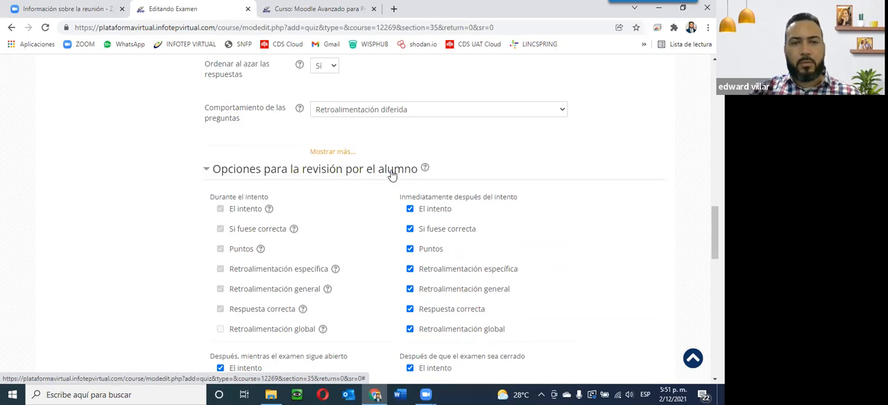
scroll(386, 181, "down", 2)
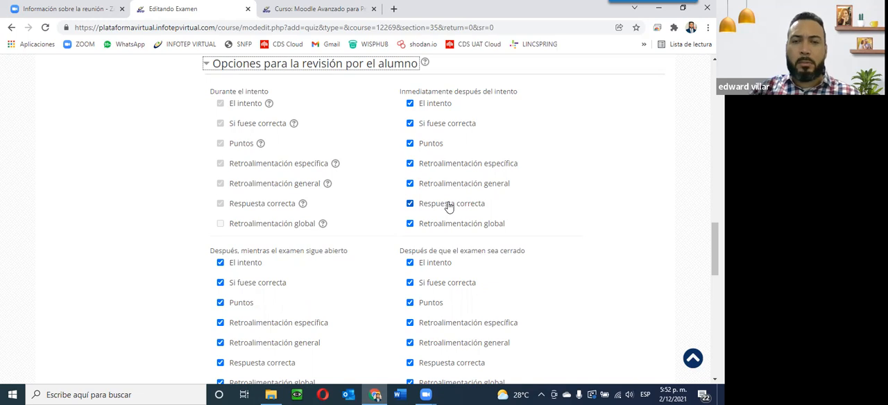
left_click(409, 204)
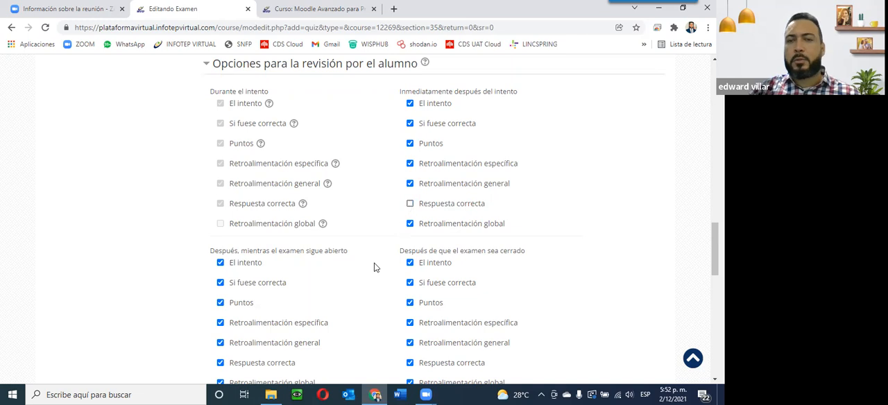
left_click(410, 203)
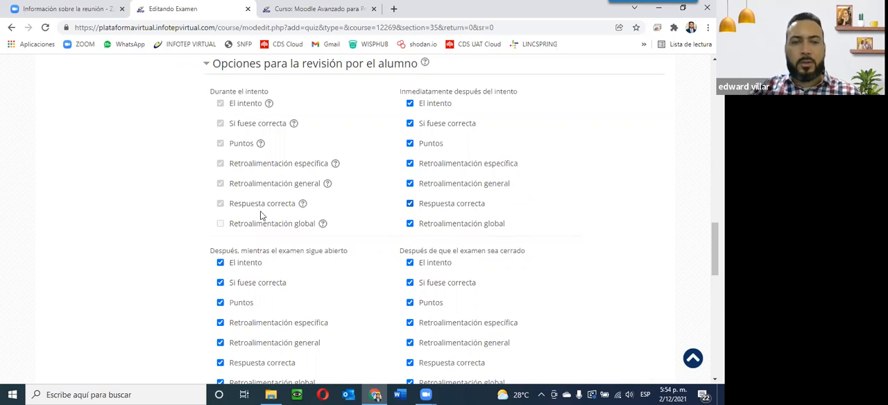
scroll(256, 215, "down", 3)
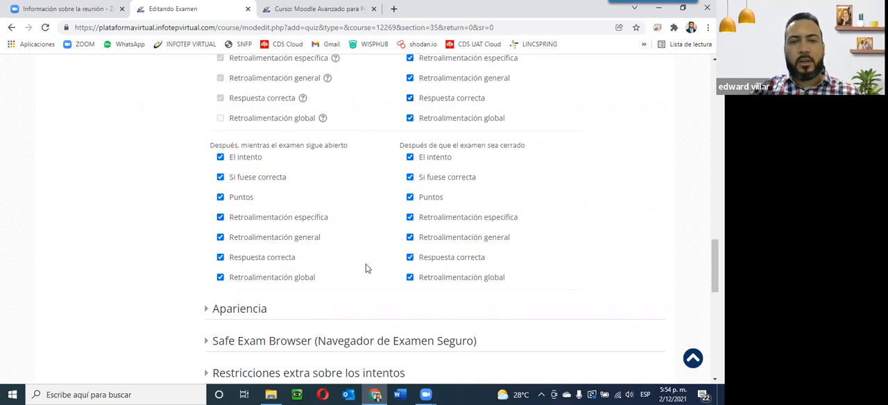
scroll(451, 240, "up", 2)
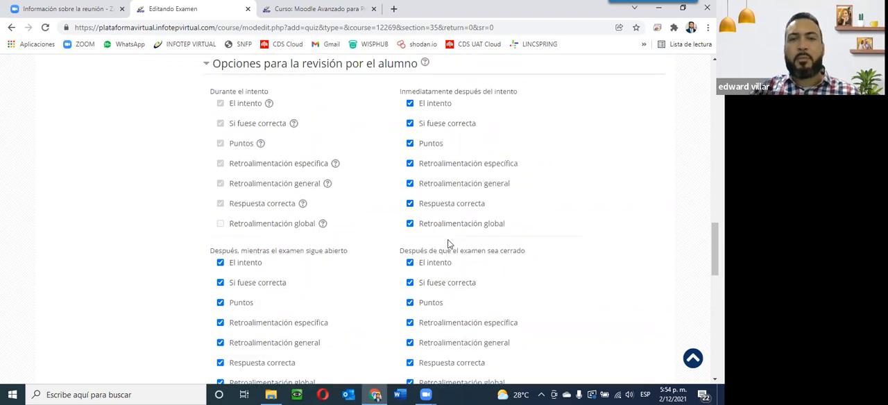
scroll(451, 241, "down", 1)
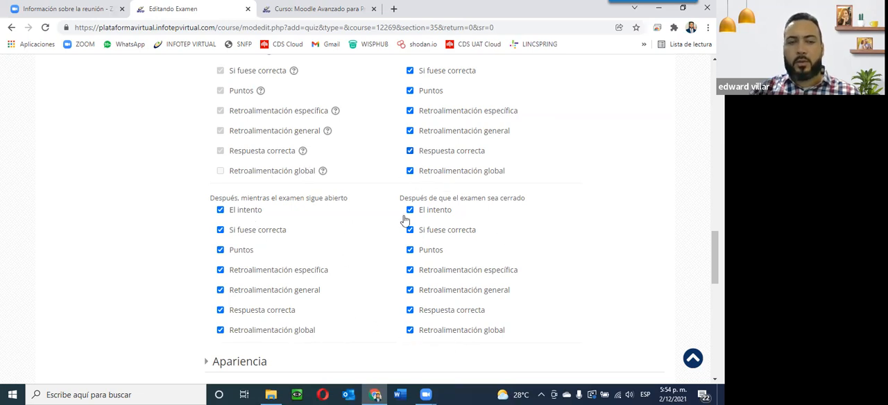
scroll(367, 257, "down", 3)
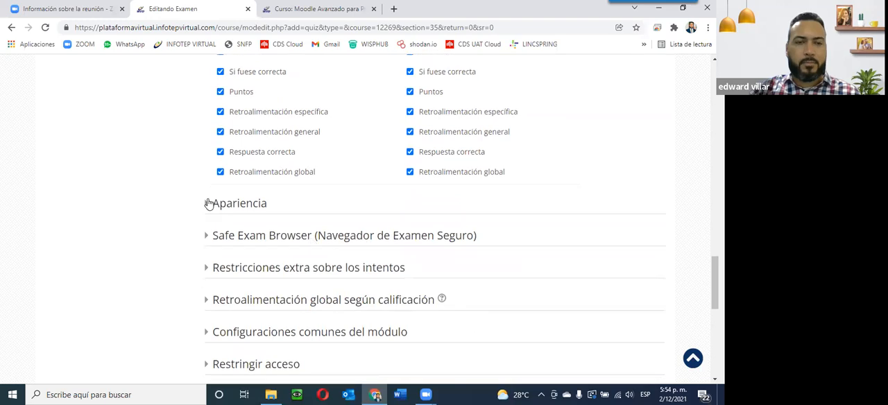
Step: Expand the Apariencia section and review the user image and decimal places options without changing them
left_click(206, 205)
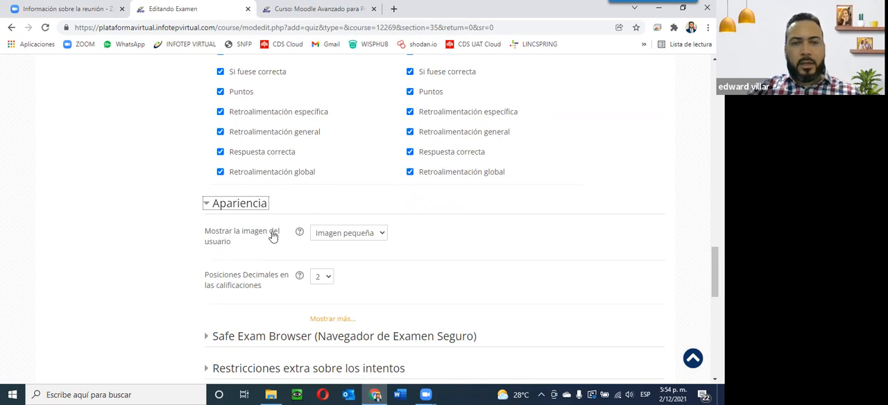
left_click(376, 234)
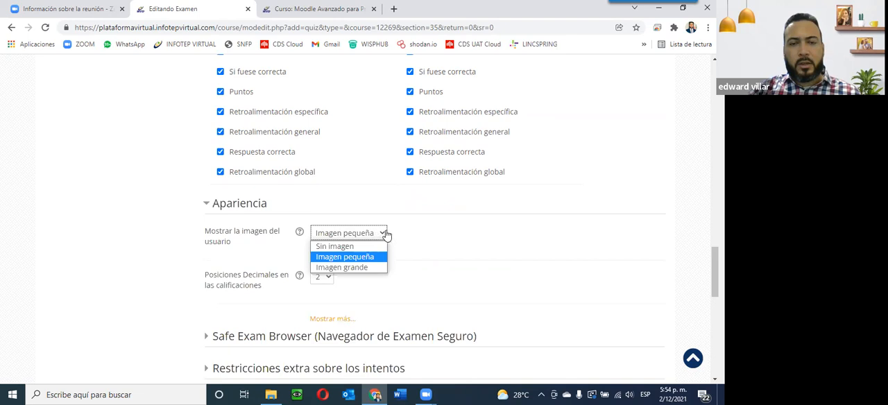
left_click(471, 252)
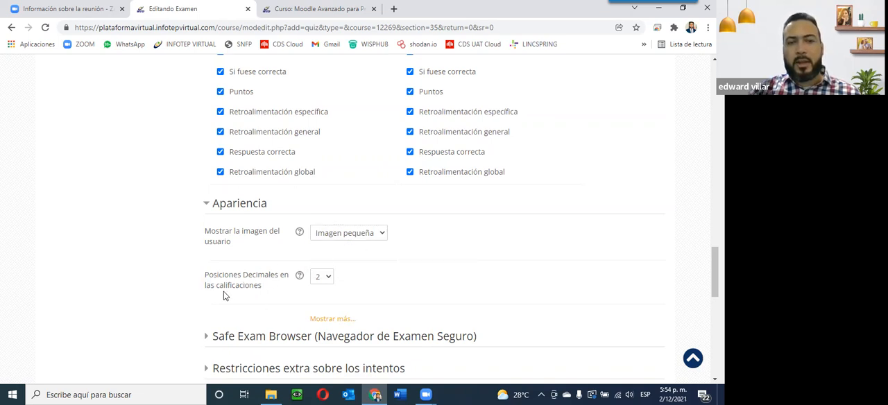
left_click(331, 278)
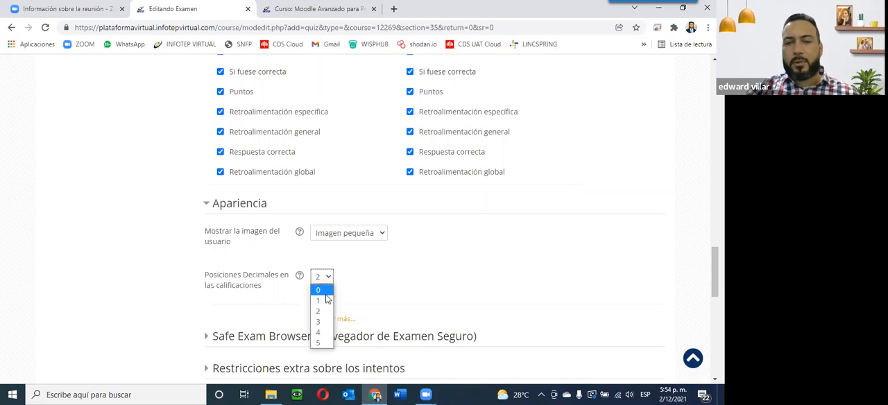
left_click(437, 275)
scroll(436, 277, "down", 1)
scroll(437, 277, "down", 4)
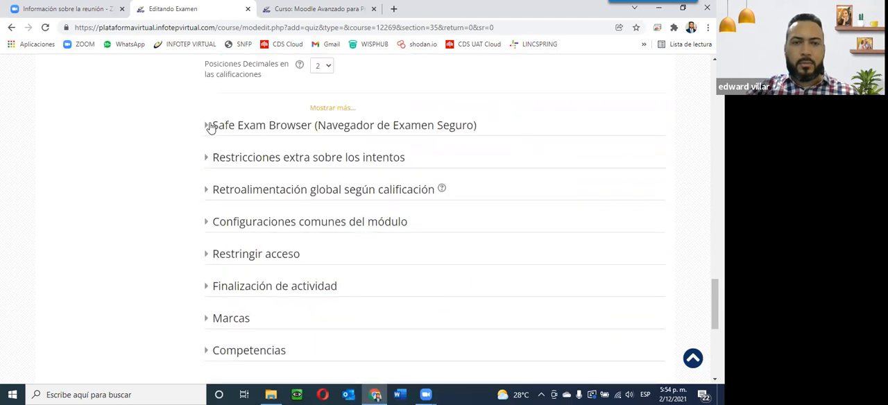
Step: Expand the Safe Exam Browser and 'Restricciones extra sobre los intentos' sections and look at the password requirement field
left_click(207, 128)
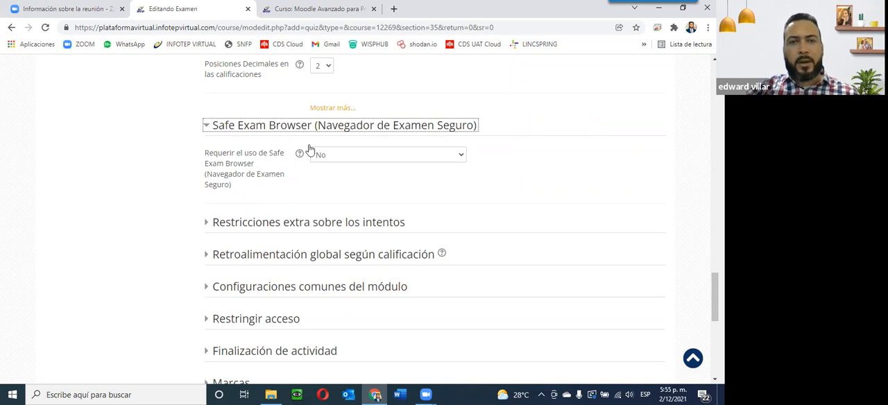
scroll(406, 254, "down", 3)
scroll(317, 224, "up", 2)
left_click(208, 173)
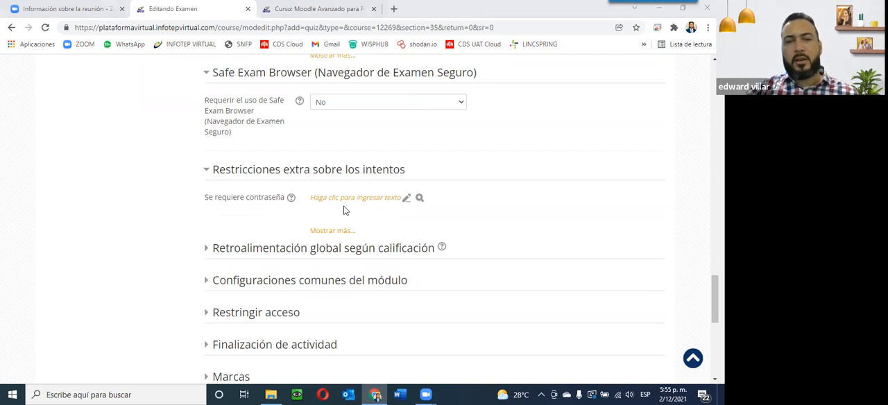
left_click(263, 218)
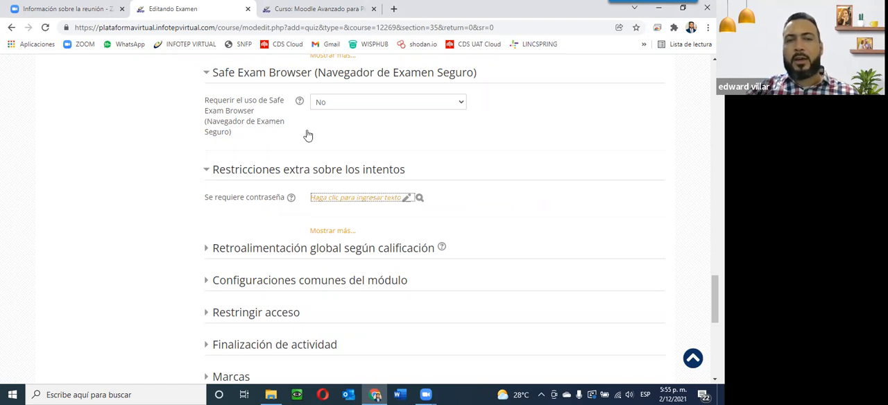
Step: Expand the 'Retroalimentación global según calificación' section and examine its grade boundary and feedback fields
left_click(205, 249)
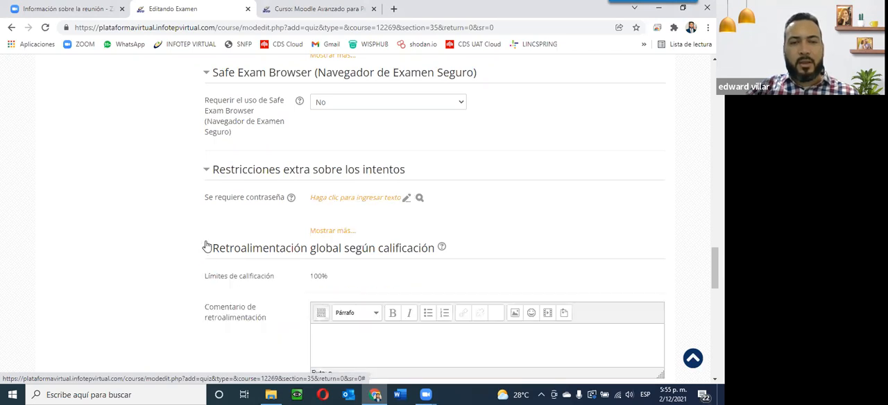
scroll(205, 246, "down", 2)
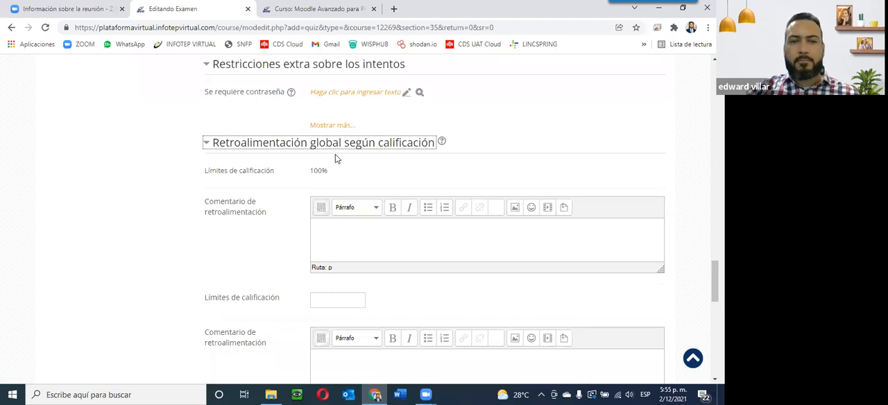
scroll(284, 310, "down", 1)
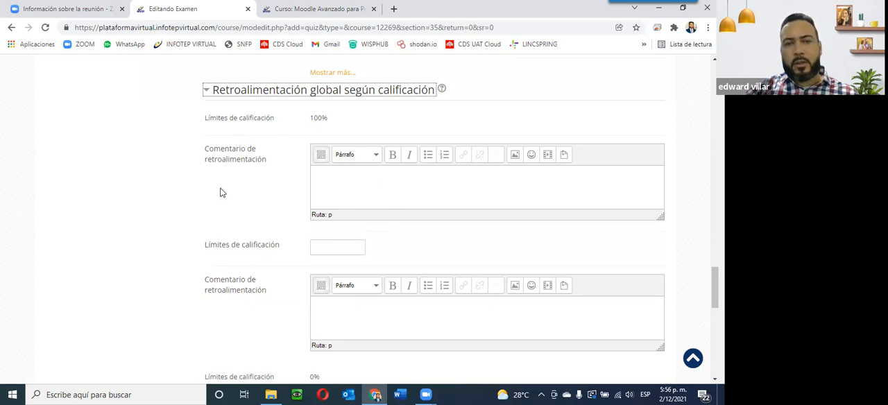
scroll(270, 233, "down", 3)
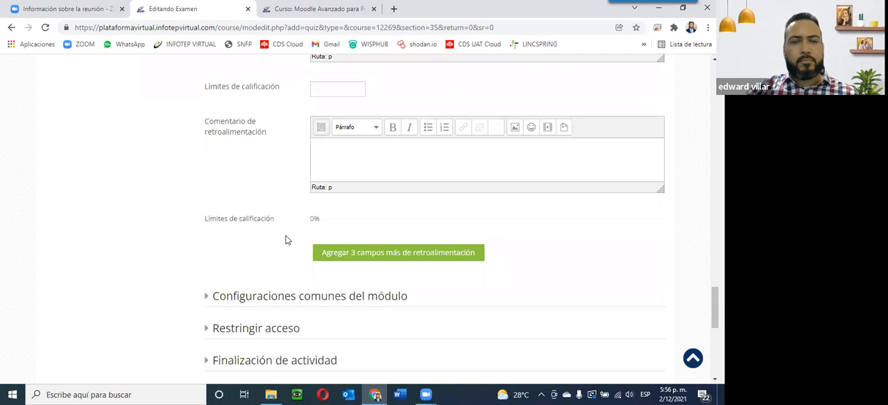
scroll(286, 241, "down", 1)
scroll(286, 241, "up", 5)
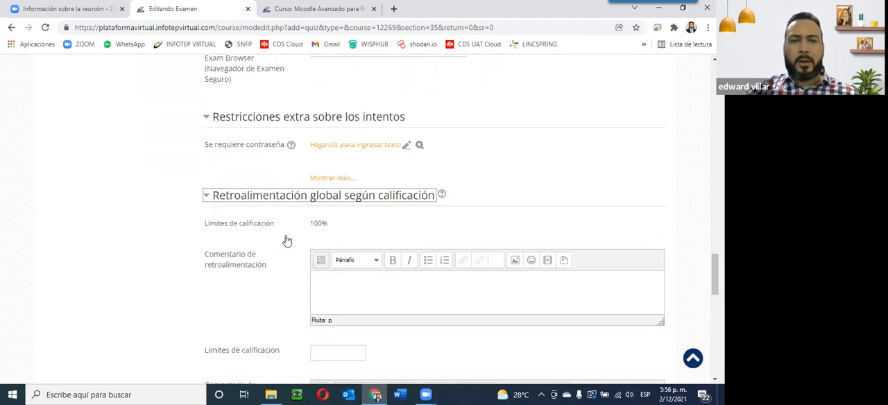
scroll(286, 241, "down", 1)
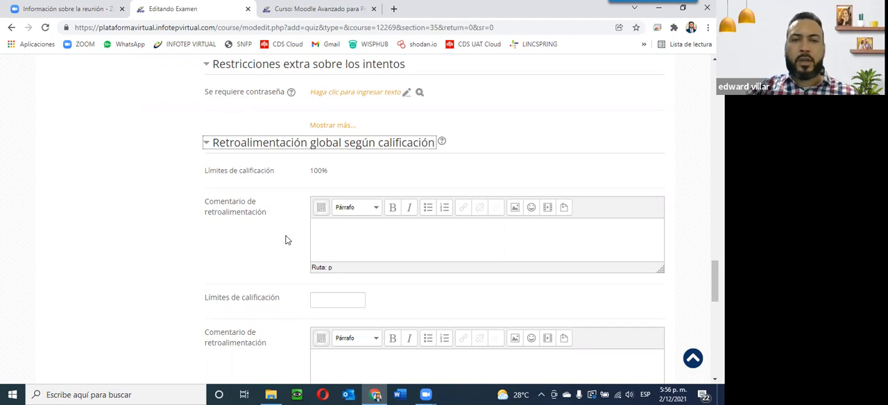
scroll(287, 240, "down", 4)
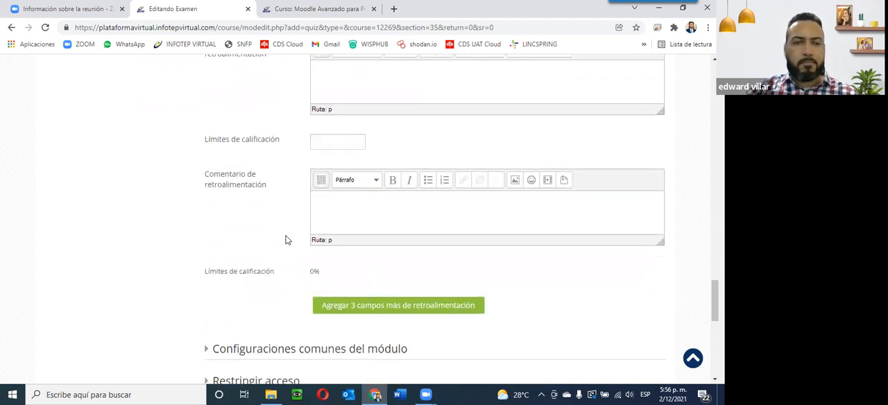
scroll(278, 246, "down", 3)
Step: Expand 'Configuraciones comunes del módulo' and review the availability options, keeping 'Mostrar en página del curso'
left_click(206, 244)
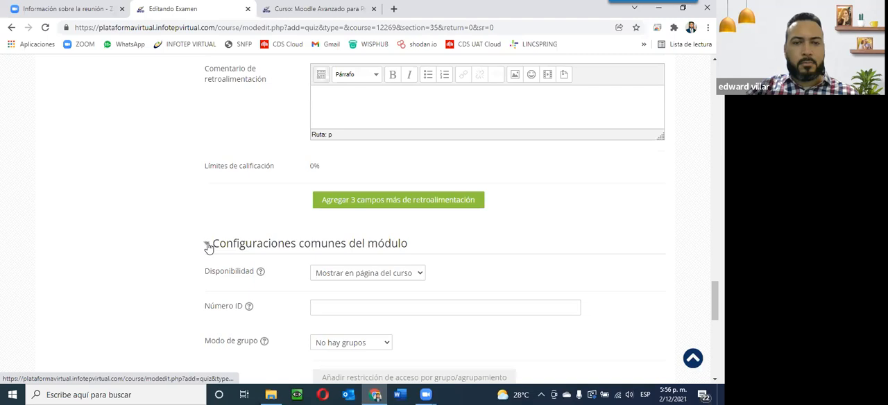
scroll(207, 246, "down", 3)
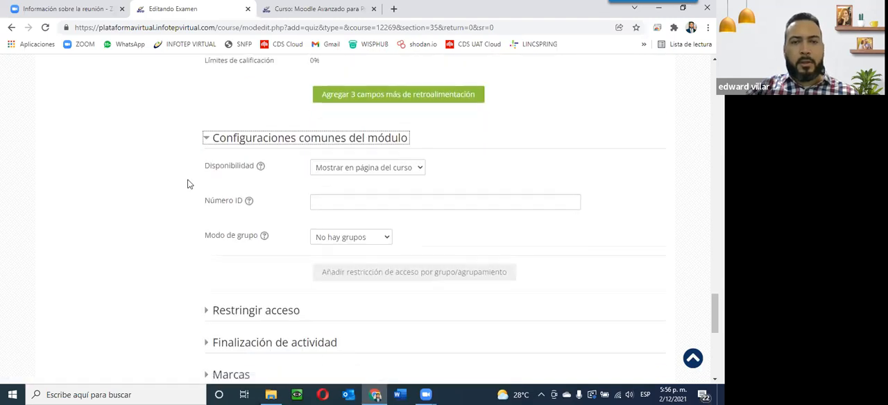
left_click(359, 171)
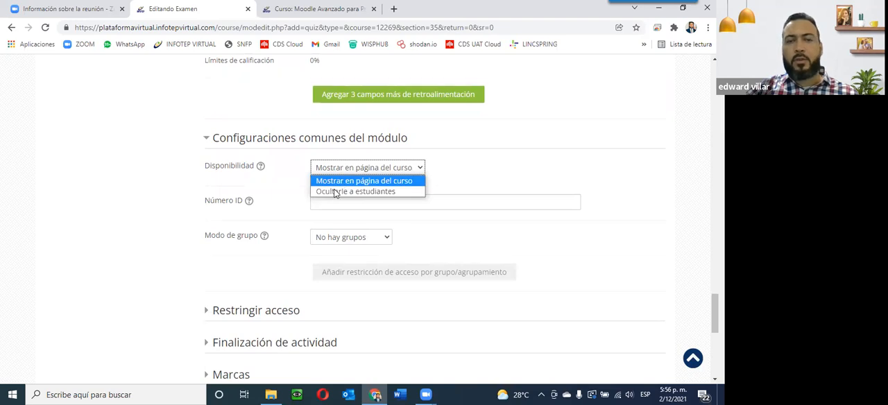
left_click(464, 160)
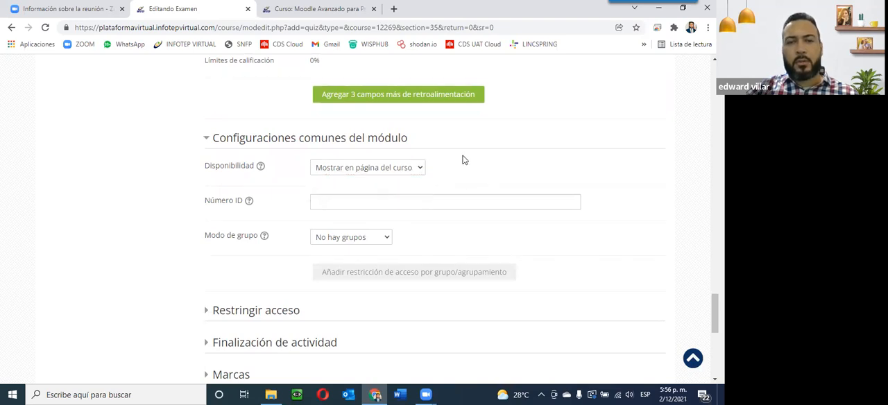
Step: Expand the 'Restringir acceso' section to see the access restriction options
scroll(274, 298, "down", 2)
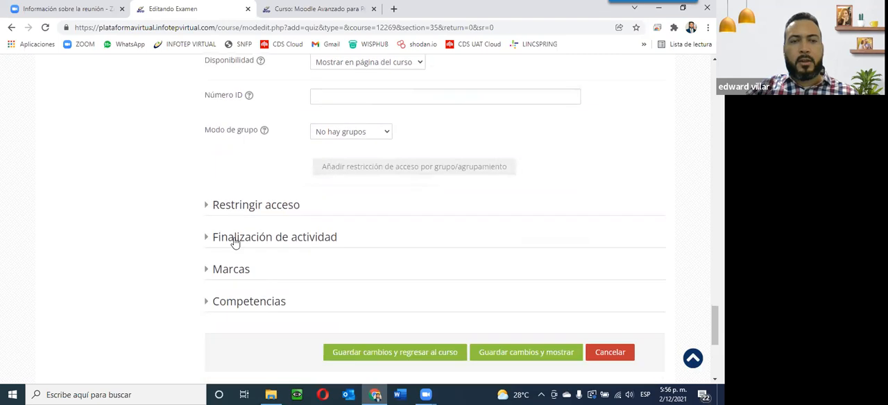
left_click(207, 205)
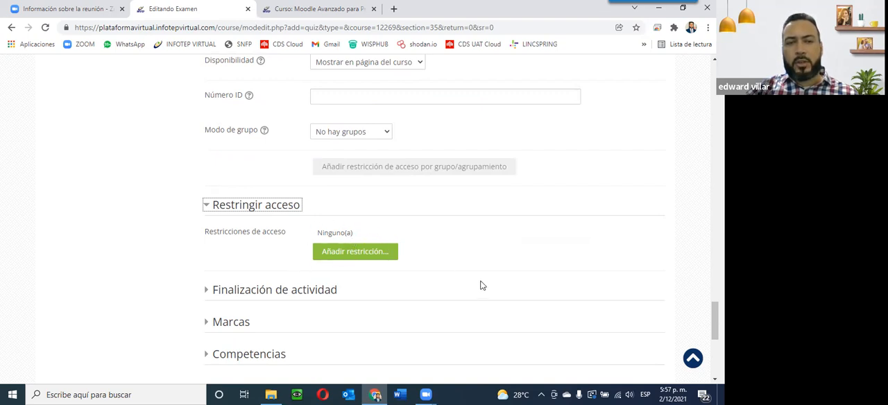
Step: Expand 'Finalización de actividad' and set completion tracking to 'Mostrar la actividad como completada cuando se cumplan las condiciones'
scroll(257, 296, "down", 3)
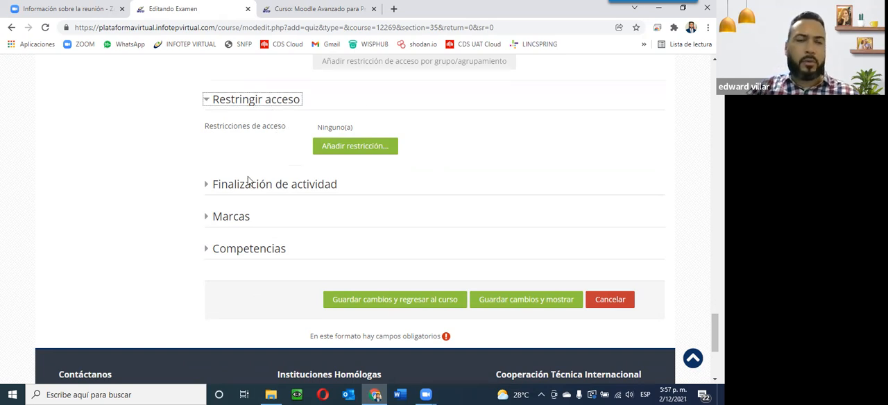
left_click(205, 189)
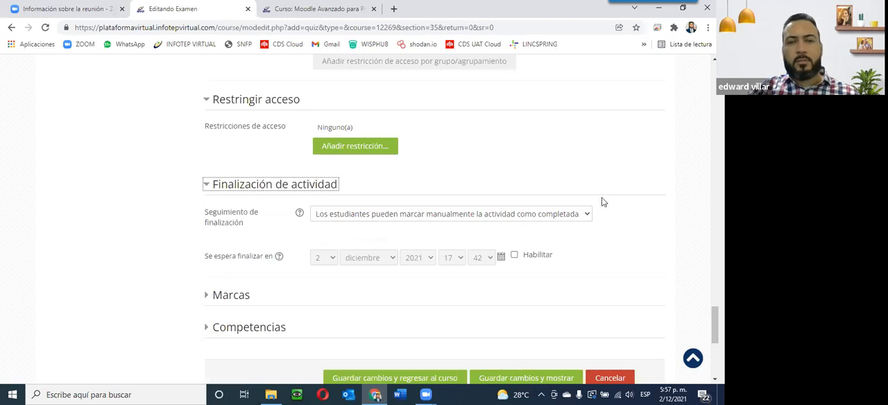
left_click(555, 218)
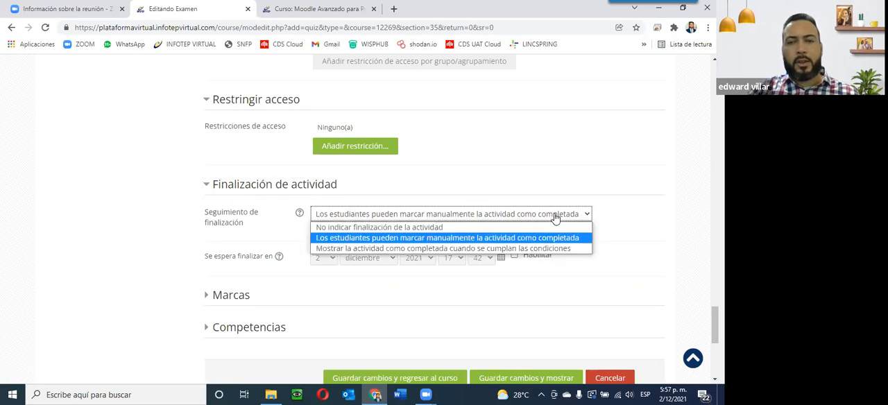
left_click(520, 248)
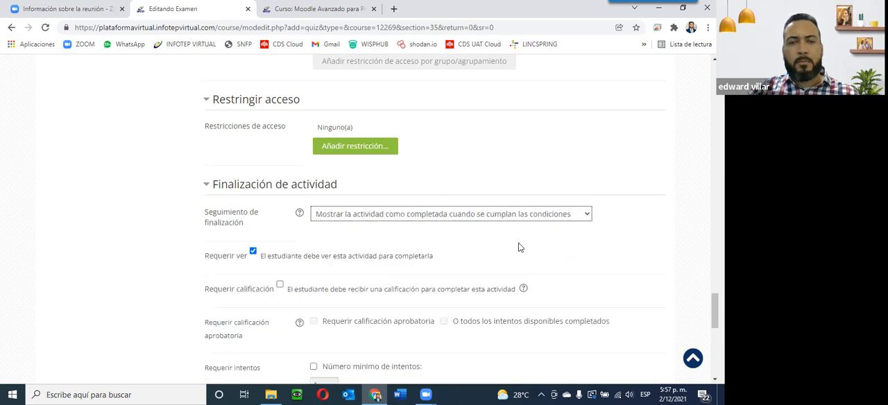
scroll(520, 247, "down", 2)
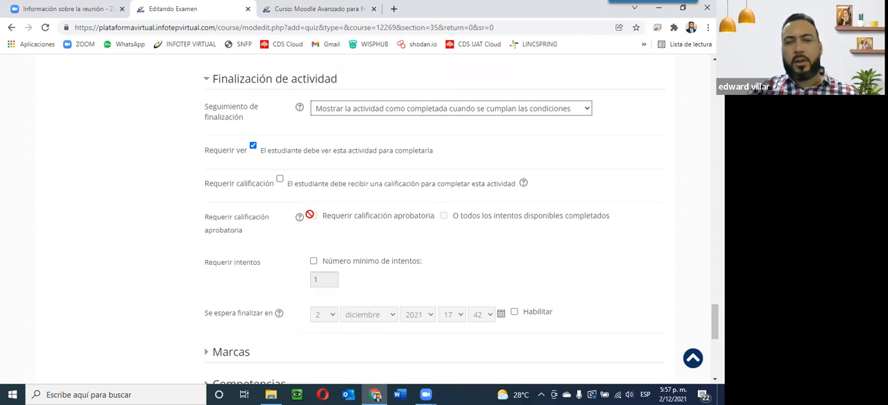
scroll(378, 308, "down", 2)
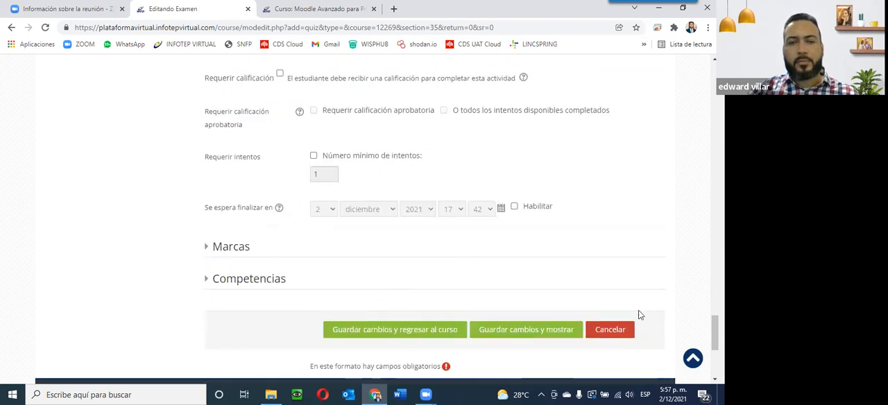
Step: Save the new quiz settings and return to the course
scroll(604, 340, "up", 10)
scroll(604, 341, "up", 15)
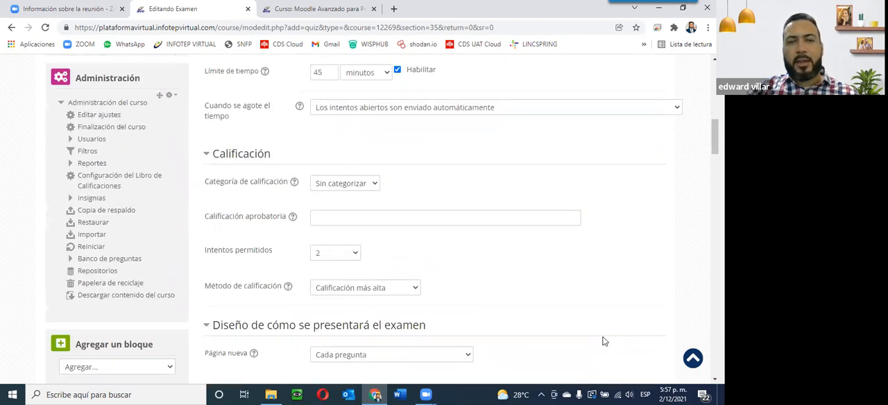
scroll(604, 342, "up", 3)
scroll(603, 341, "up", 4)
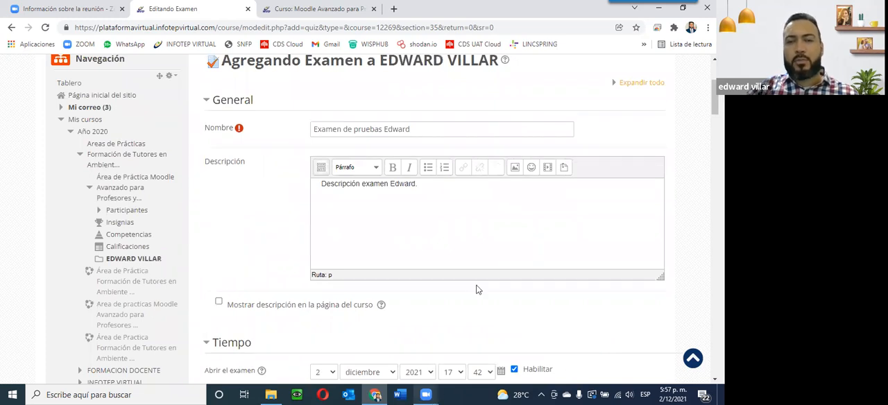
scroll(484, 280, "down", 20)
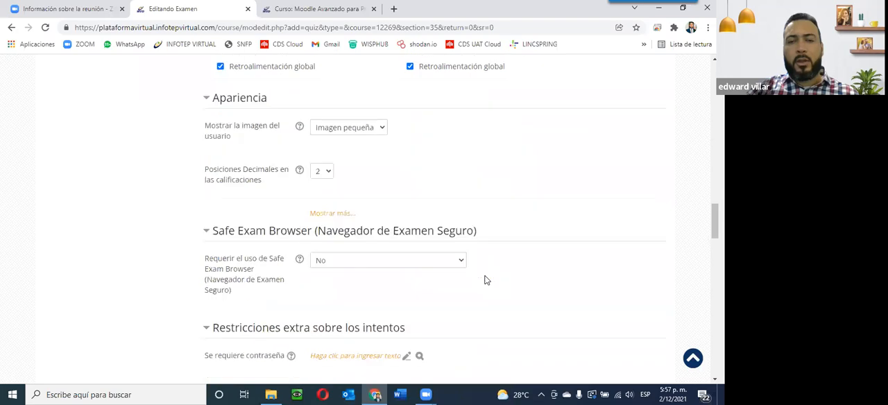
scroll(485, 279, "down", 20)
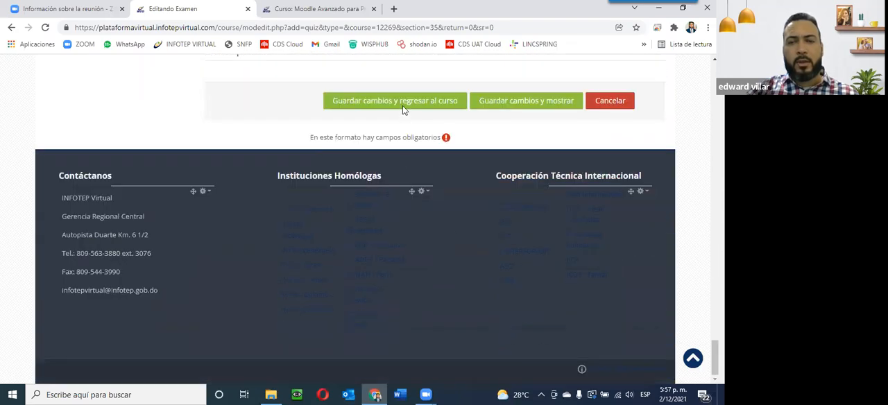
left_click(402, 105)
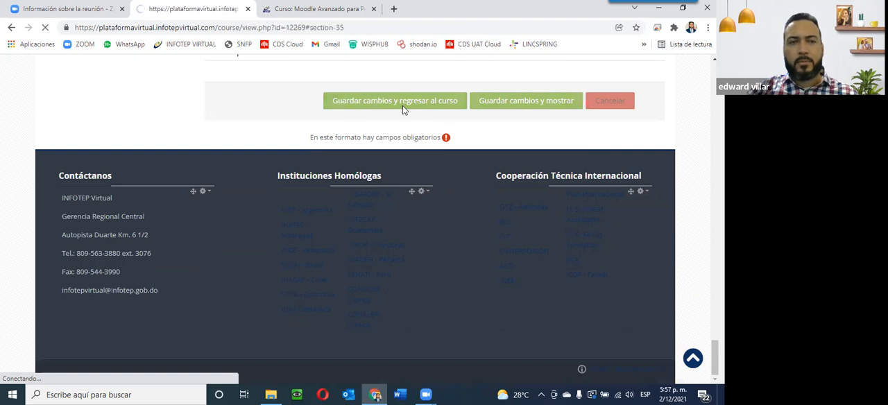
Step: Open the 'Examen de pruebas Edward' quiz from the course section
scroll(402, 170, "down", 3)
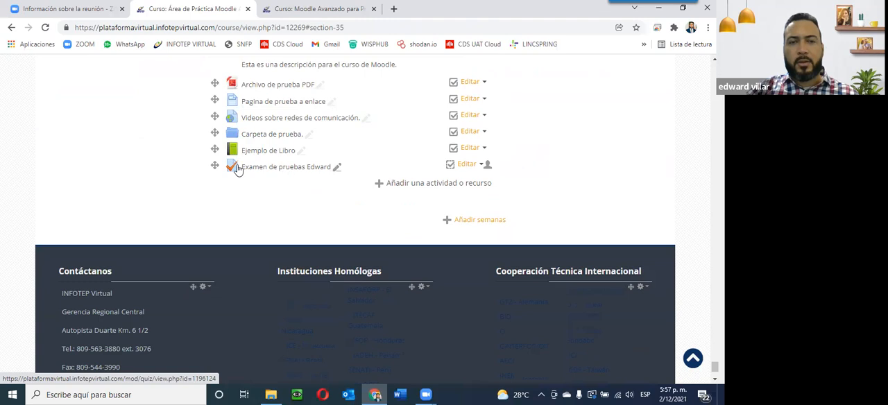
left_click(300, 167)
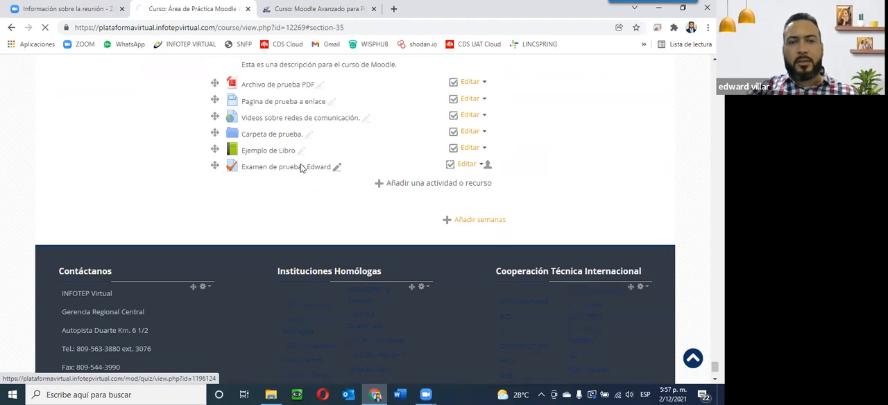
scroll(194, 144, "down", 2)
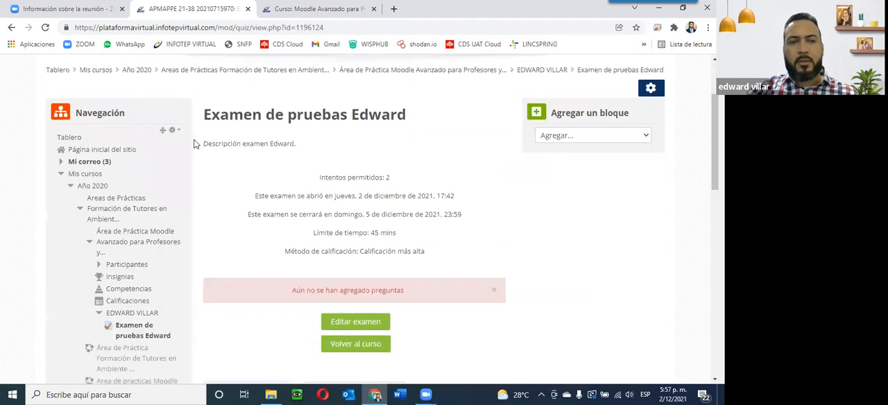
Step: Examine the quiz summary lines: description, attempts allowed, opening and closing dates, time limit and grading method
left_click_drag(203, 143, 316, 138)
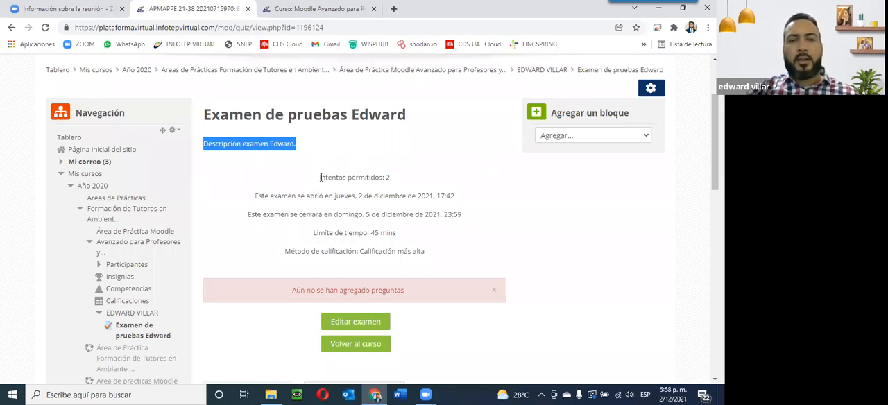
left_click_drag(319, 177, 391, 182)
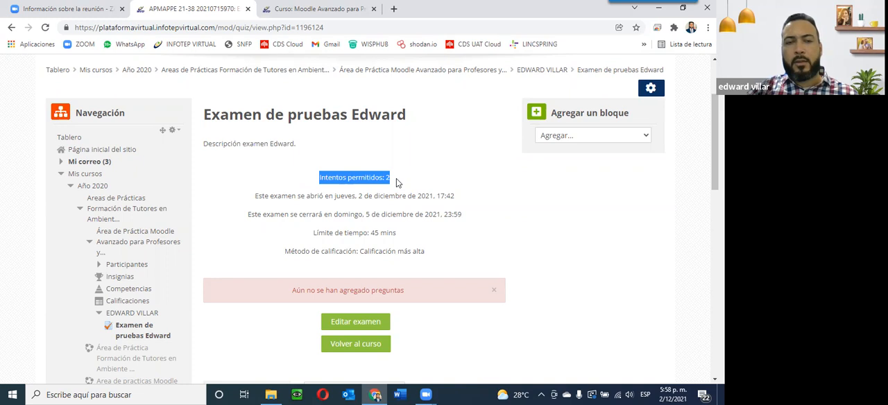
left_click_drag(255, 195, 467, 192)
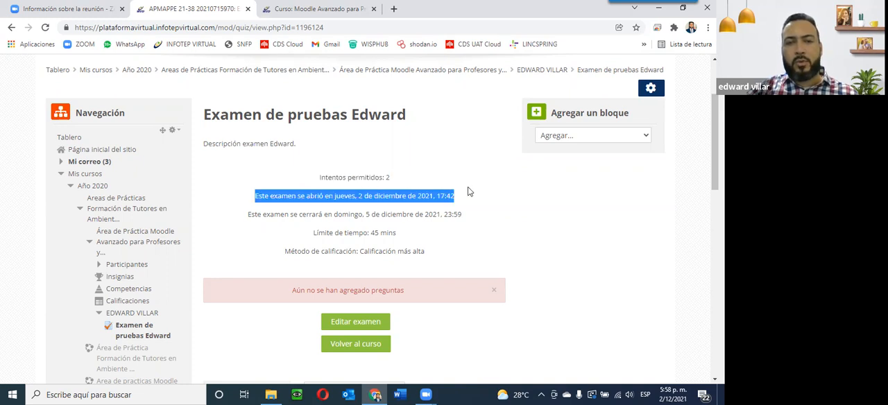
left_click_drag(248, 217, 469, 214)
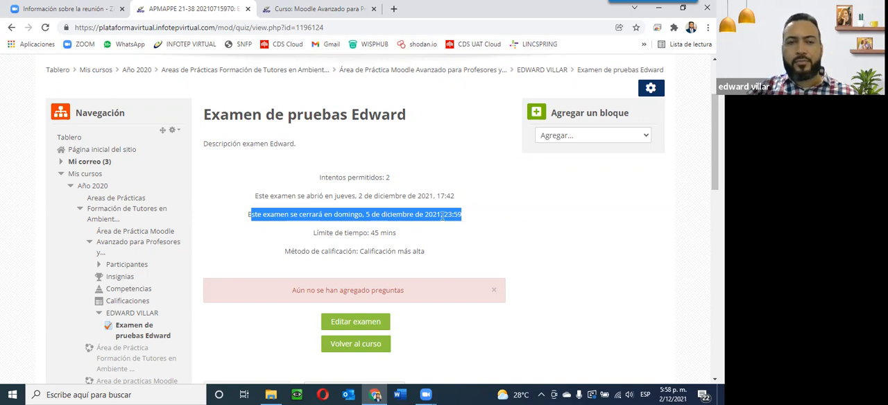
left_click_drag(314, 234, 403, 234)
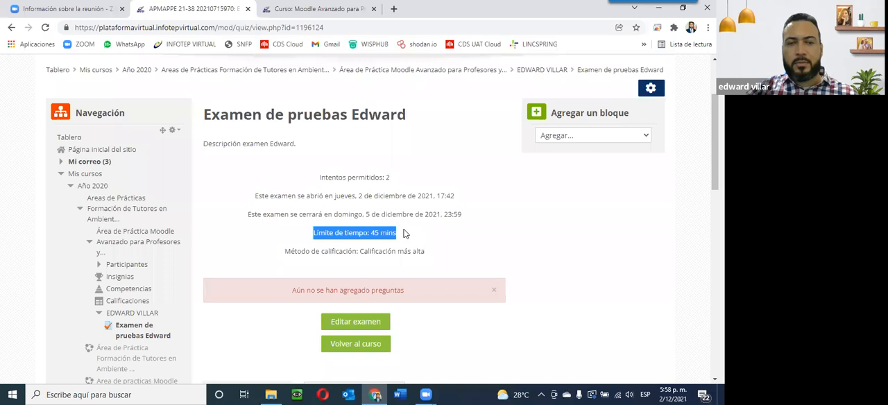
left_click_drag(286, 252, 424, 247)
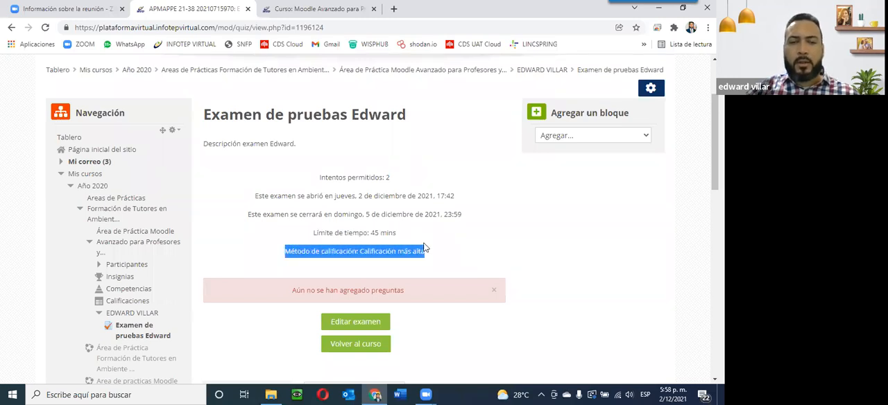
left_click_drag(360, 251, 429, 253)
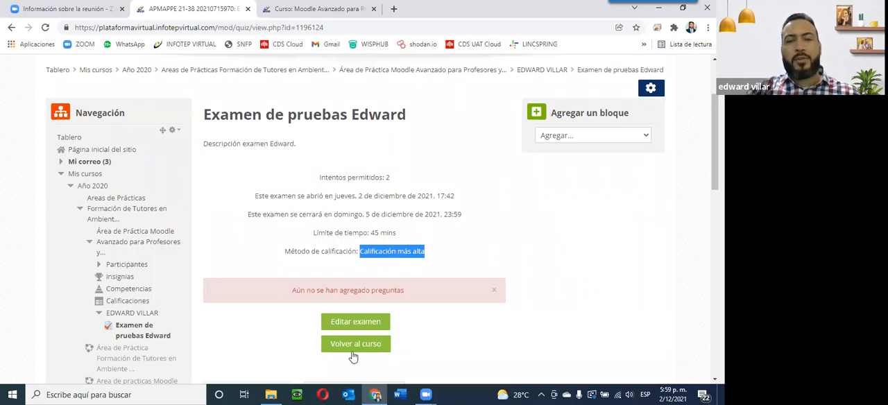
Step: Switch to the Windows Calculator and compute the average of two attempt grades, 95 and 85, divided by 2
left_click(2, 394)
type("cal")
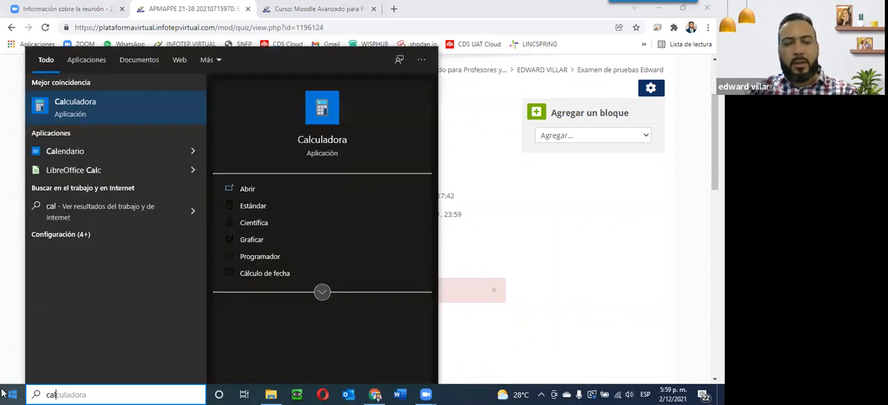
key("Return")
type("9")
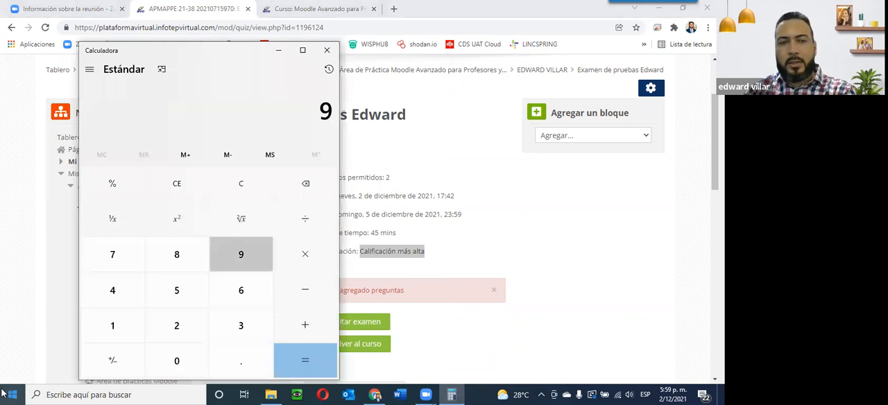
type("580")
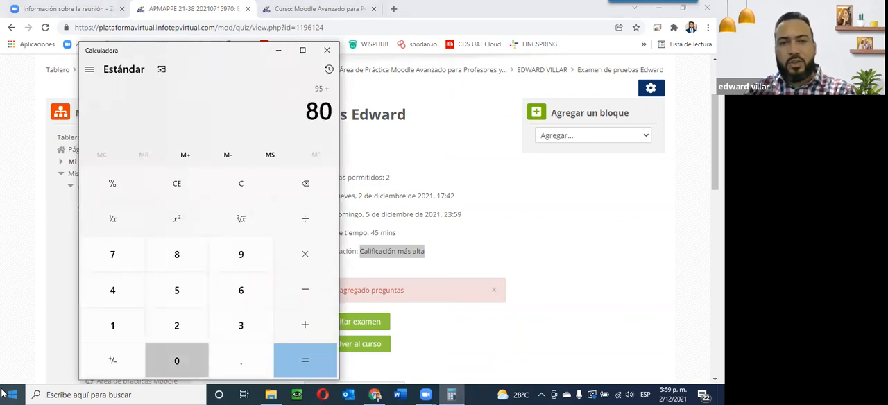
key("BackSpace")
type("5")
key("Return")
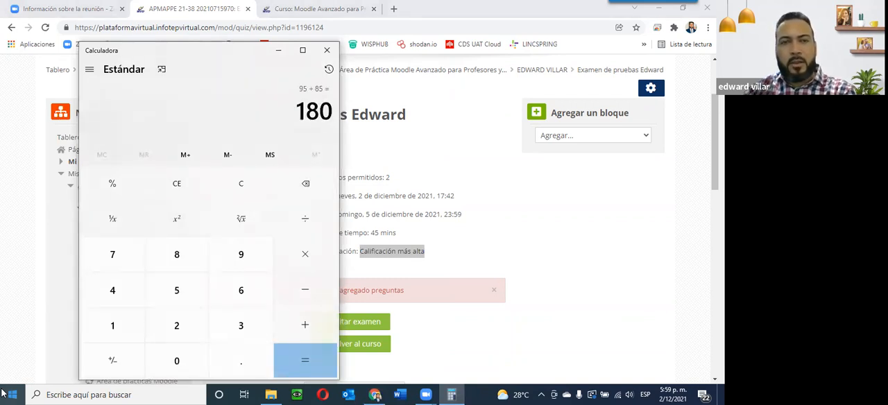
type("/2")
key("Return")
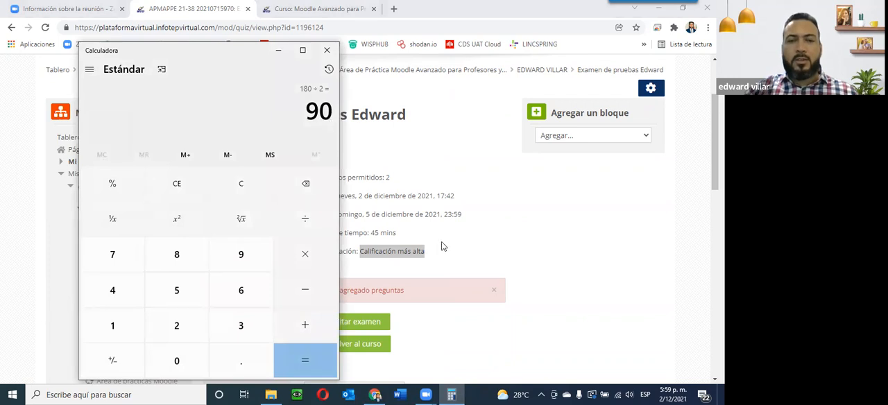
Step: Return to the browser and point out the quiz's grading method 'Calificación más alta'
key("alt+Tab")
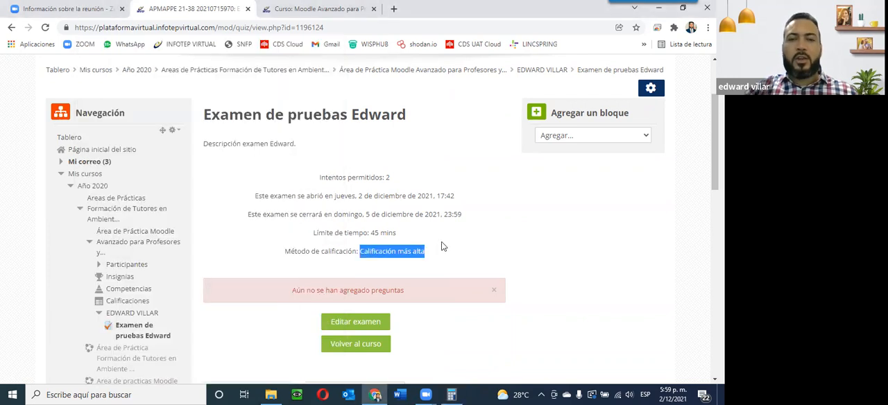
left_click(359, 253)
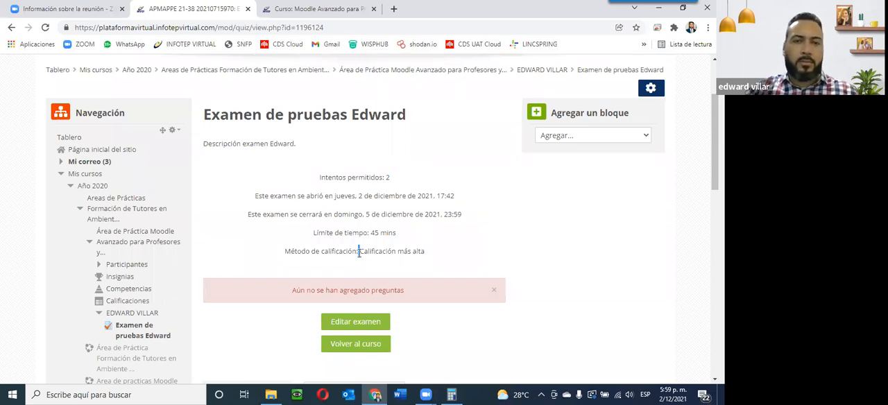
left_click_drag(359, 253, 424, 246)
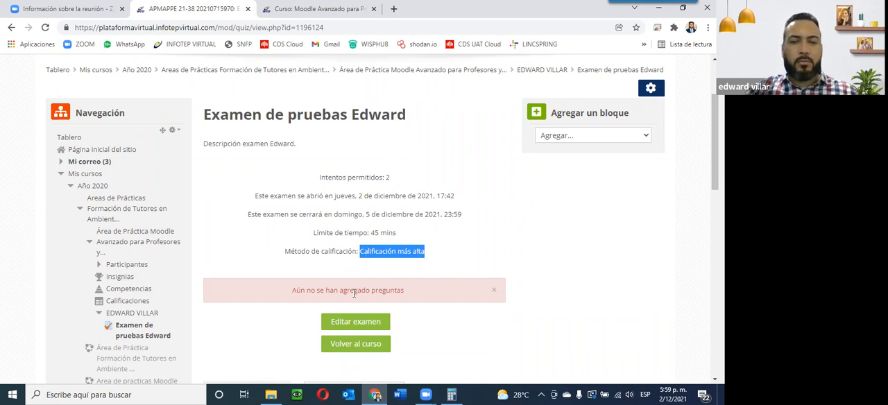
Step: Go back to the course page and scroll through its sections
scroll(426, 298, "up", 2)
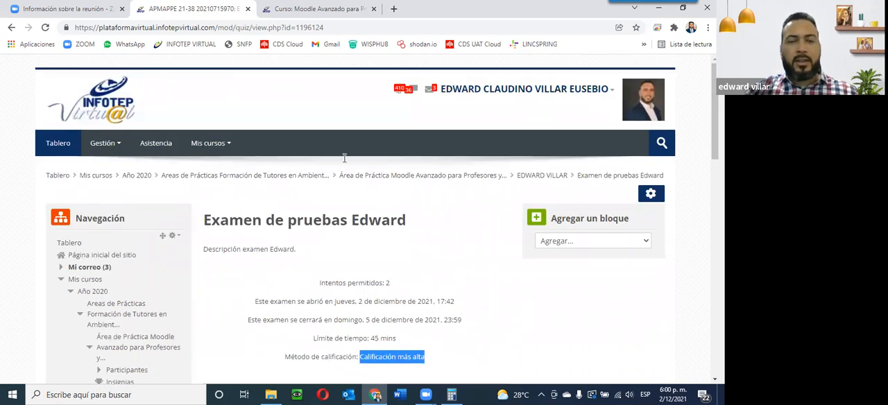
scroll(344, 159, "down", 2)
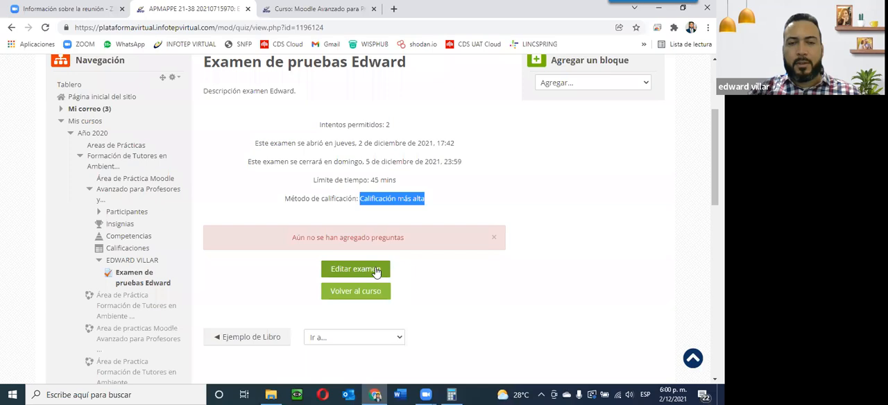
left_click(356, 294)
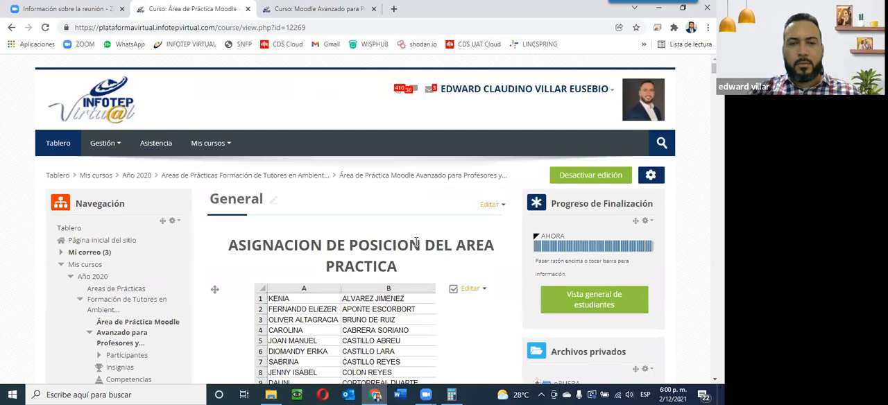
scroll(416, 242, "down", 15)
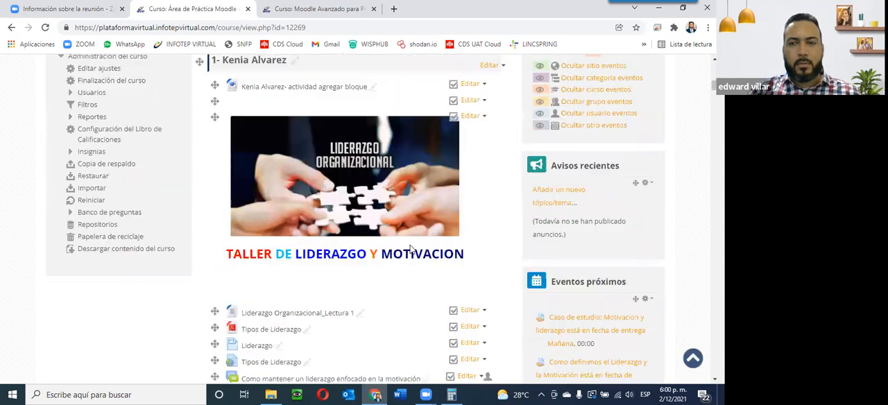
scroll(447, 213, "down", 5)
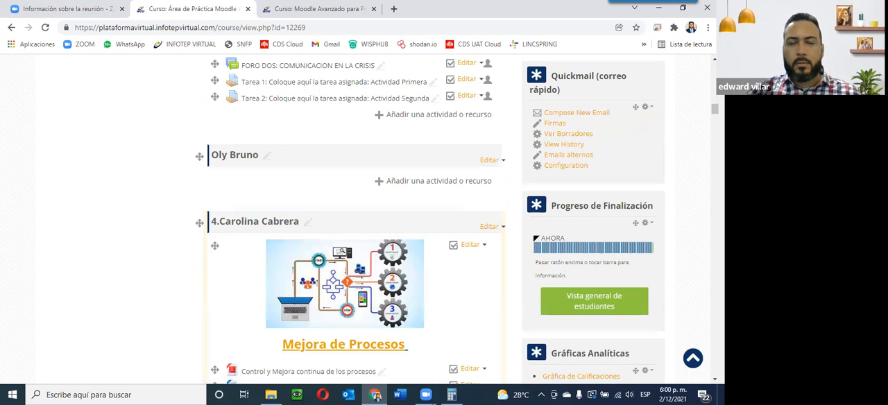
scroll(355, 221, "down", 20)
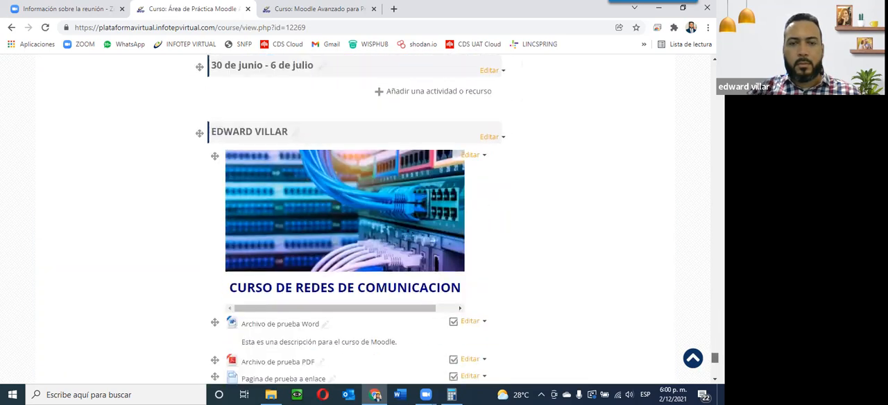
scroll(325, 350, "up", 1)
left_click(303, 276)
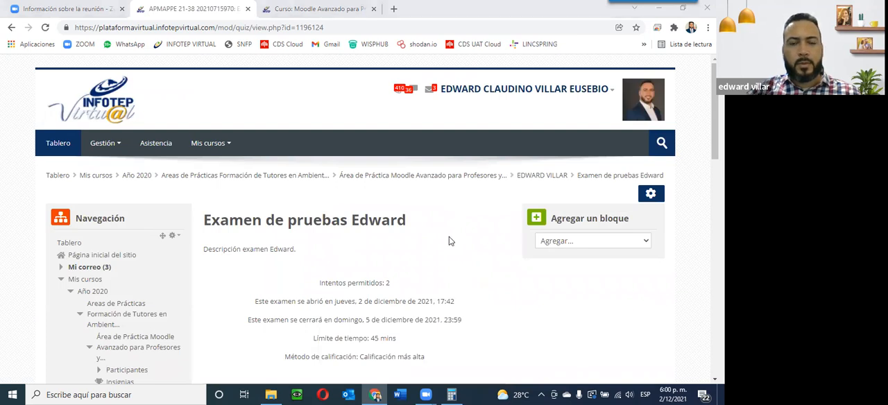
Step: Open the quiz's editing page and set its maximum grade to 30, saving the change
scroll(342, 257, "down", 3)
left_click(348, 215)
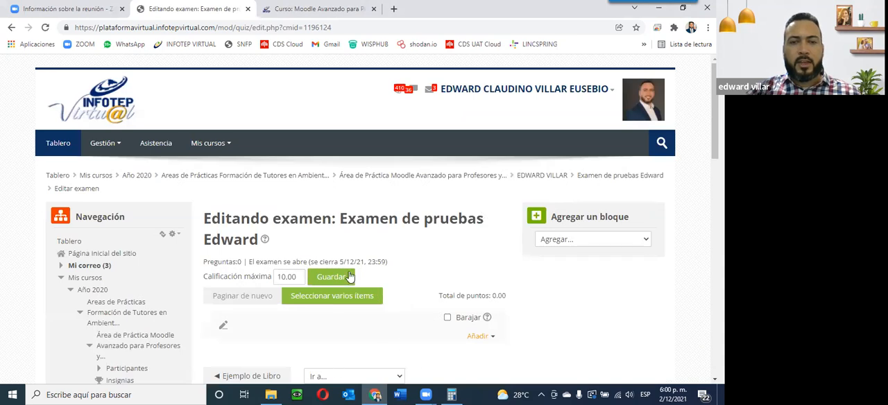
scroll(372, 280, "down", 2)
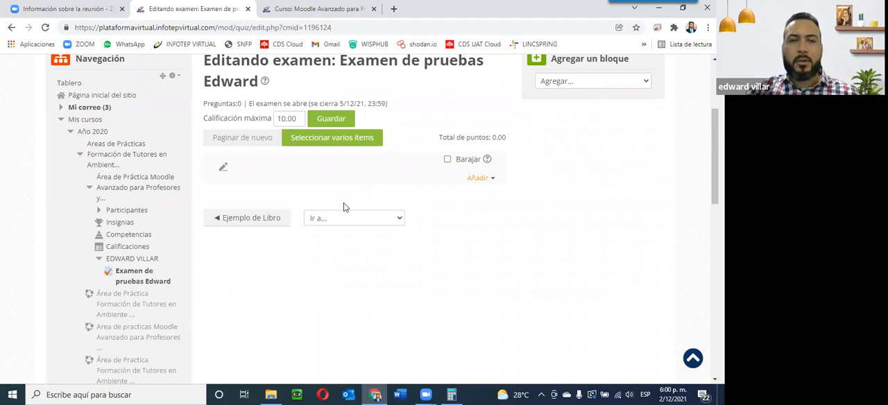
scroll(410, 172, "up", 1)
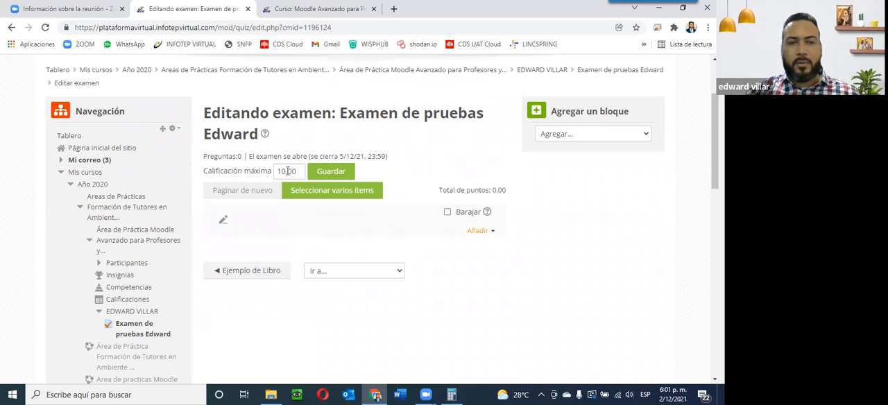
left_click_drag(300, 171, 244, 171)
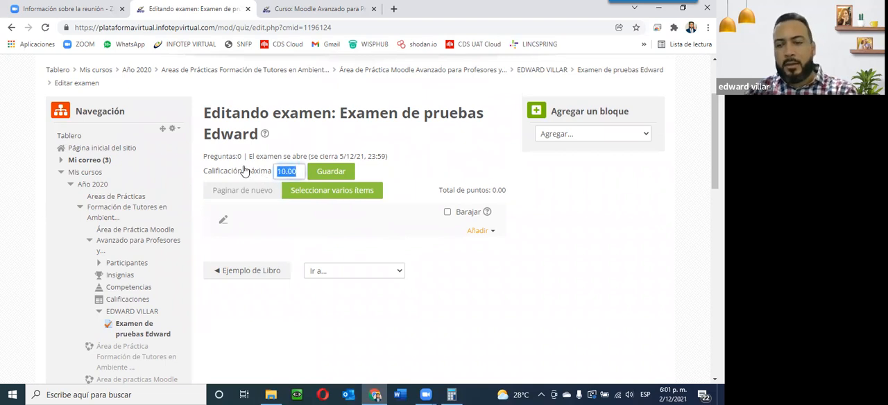
type("30")
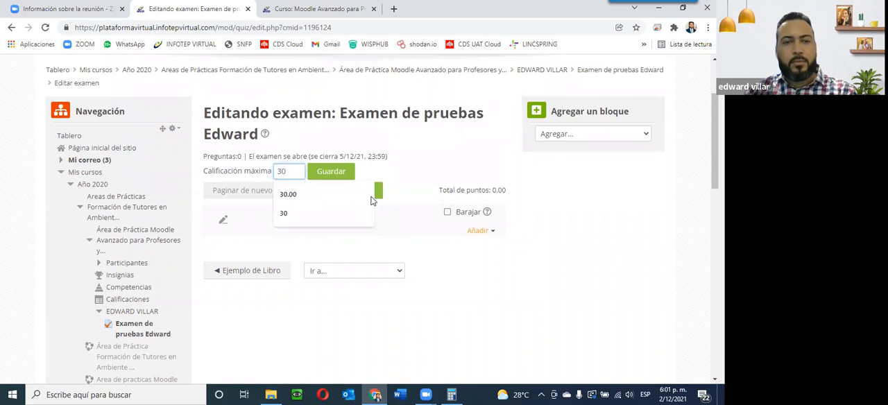
left_click(330, 172)
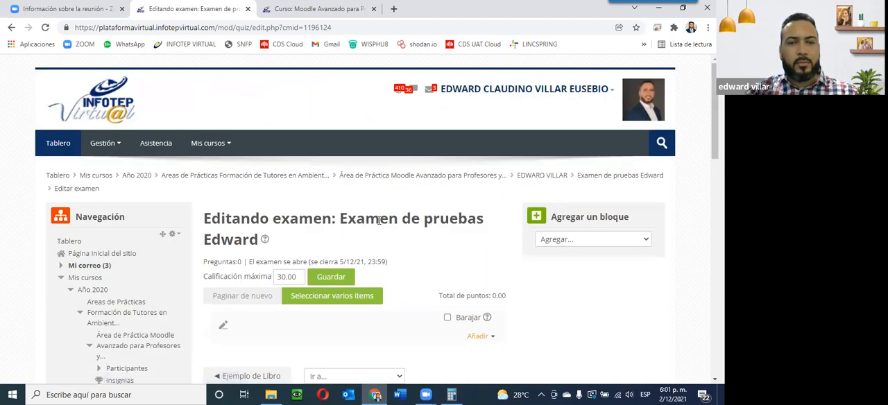
Step: Start adding a new question to the quiz, opening the question type chooser
scroll(378, 220, "down", 1)
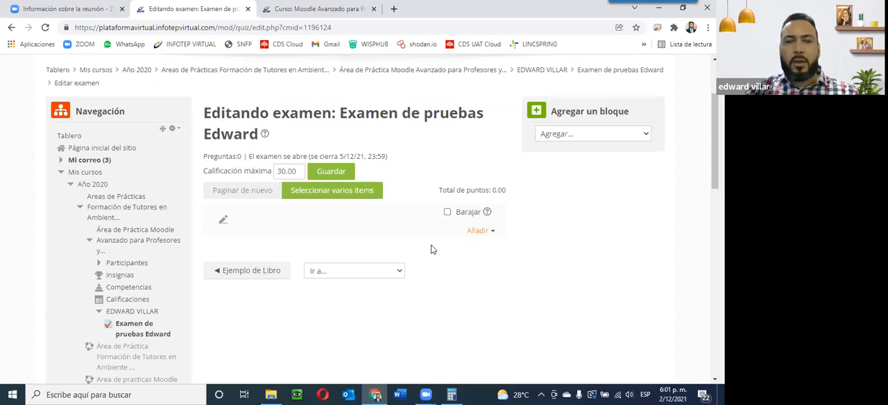
left_click_drag(441, 189, 508, 192)
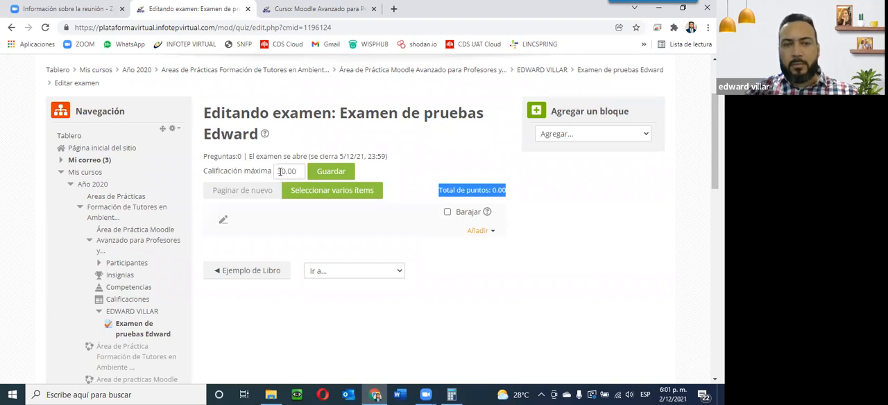
left_click(489, 232)
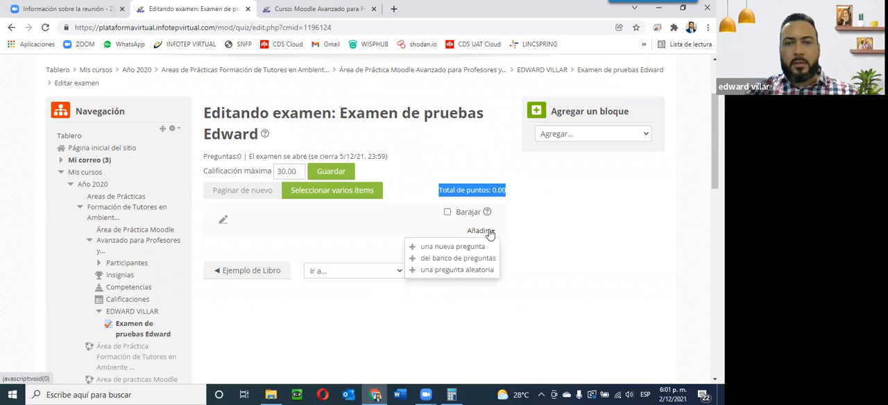
left_click(446, 247)
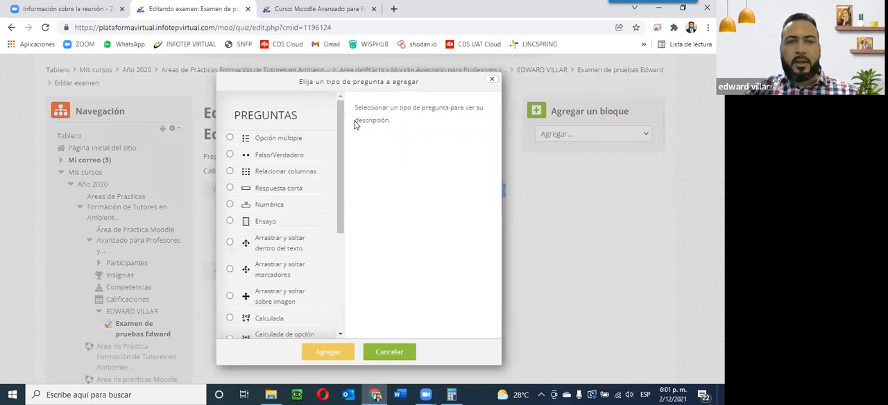
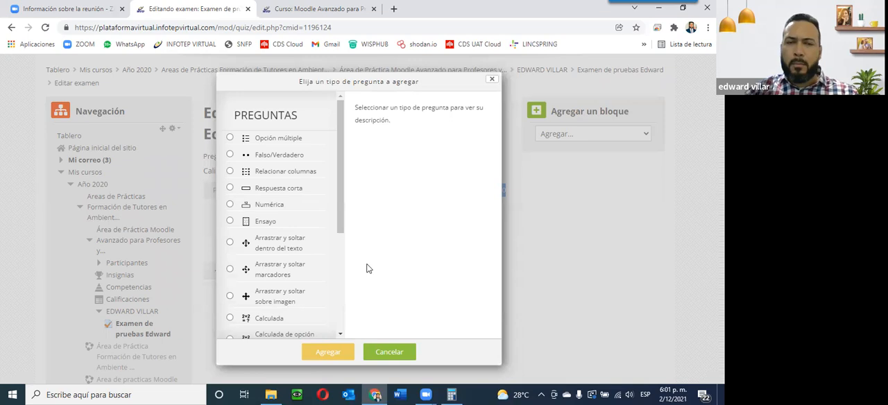
Step: Choose the Opción múltiple question type and add it to the quiz
left_click_drag(339, 223, 346, 180)
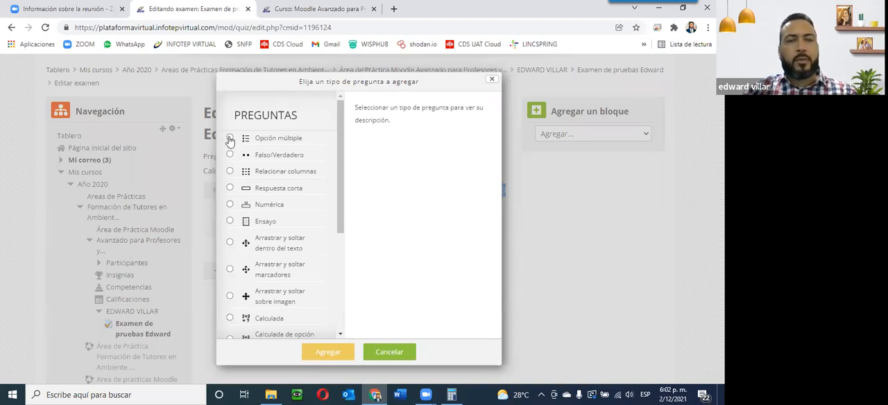
left_click(265, 144)
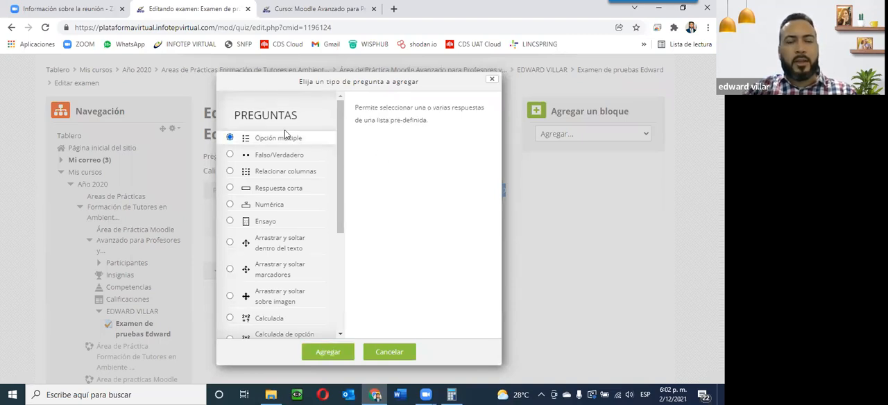
left_click(328, 352)
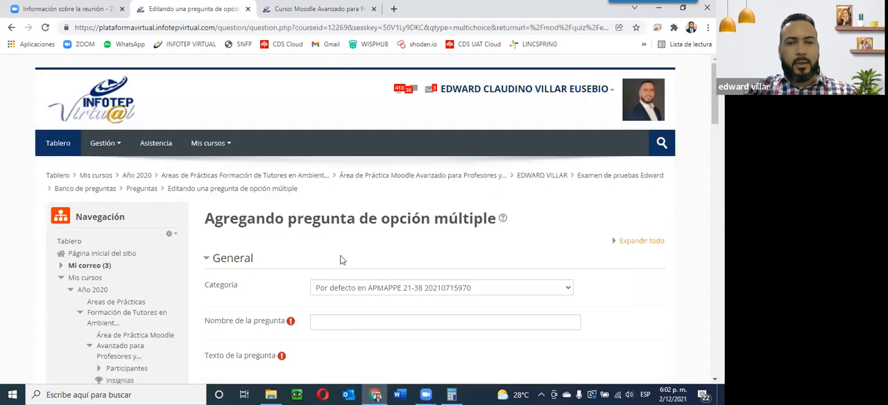
scroll(340, 259, "down", 3)
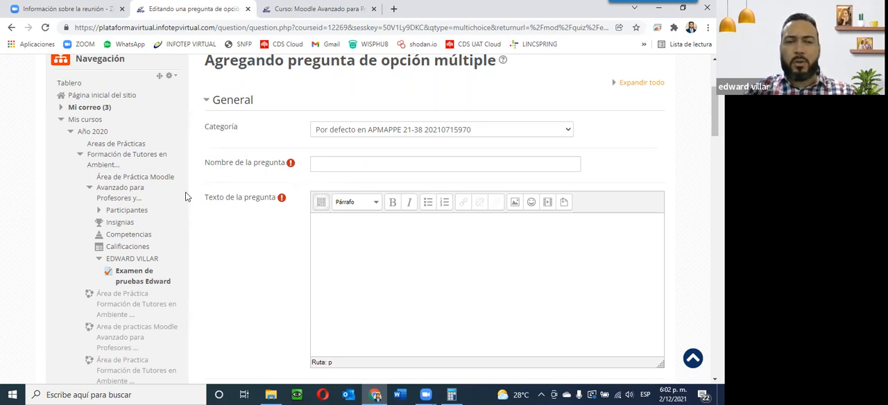
left_click(421, 161)
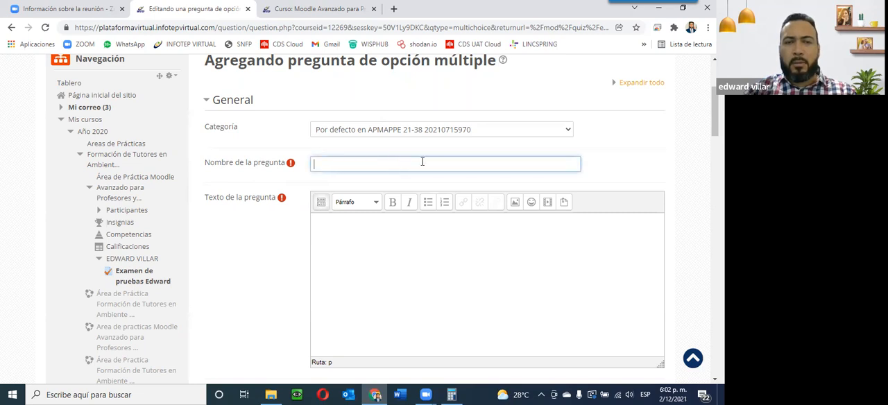
left_click(346, 246)
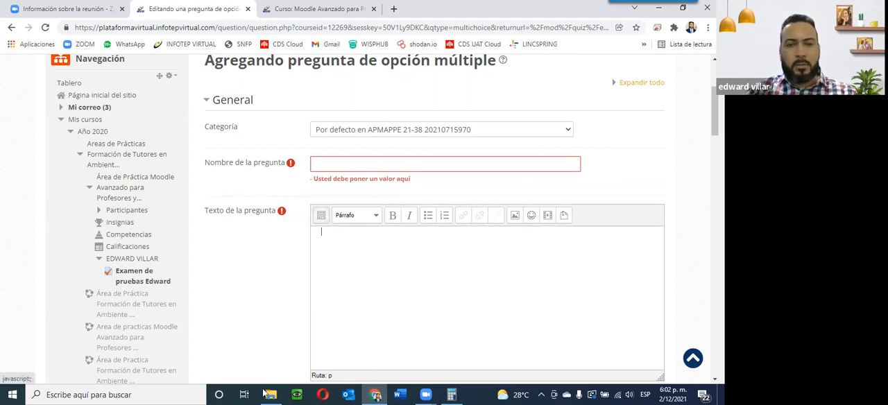
Step: Switch to the Word document about República Dominicana and scroll through it for question material
double_click(432, 63)
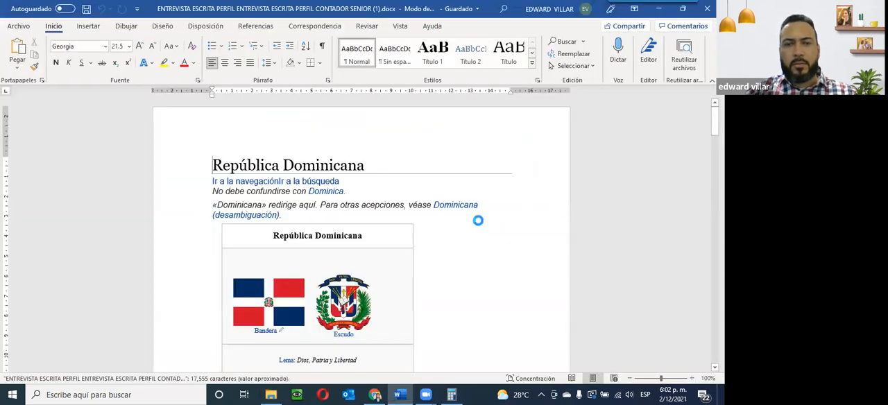
scroll(476, 221, "down", 5)
scroll(477, 222, "down", 15)
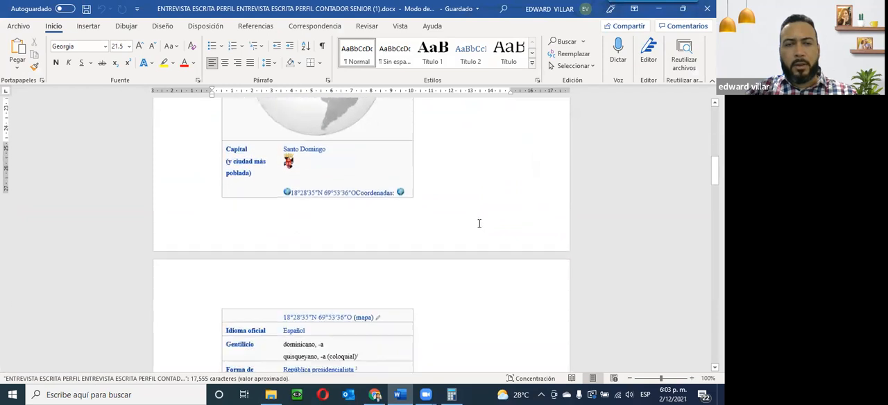
scroll(479, 222, "down", 5)
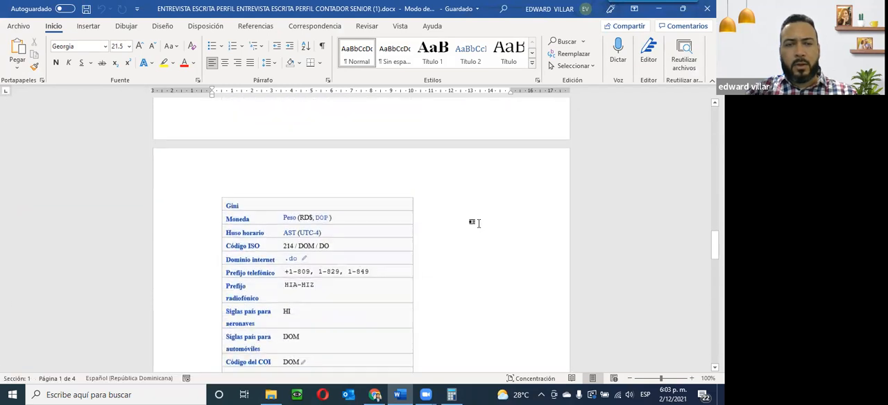
scroll(480, 216, "up", 20)
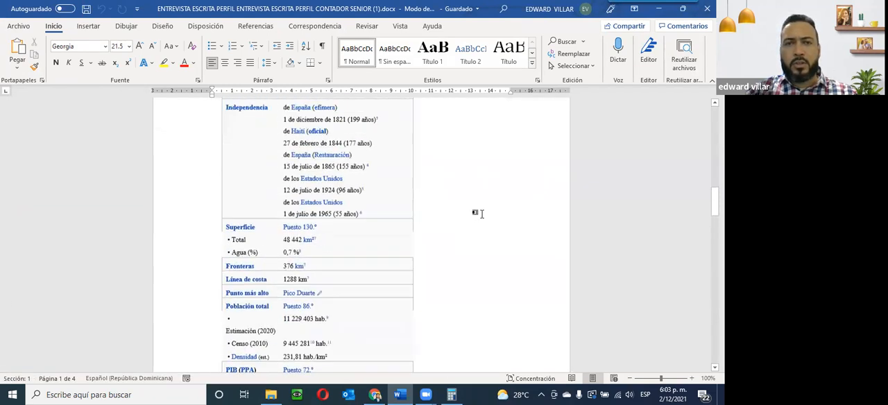
scroll(480, 208, "up", 4)
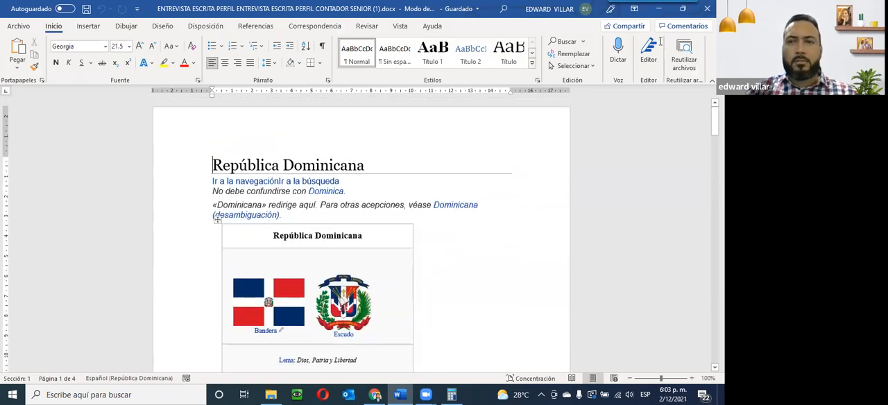
left_click(658, 9)
left_click(658, 6)
Step: Name the question "Cual de los siguientes colores pertenece a la bandera dominicana?."
left_click(375, 165)
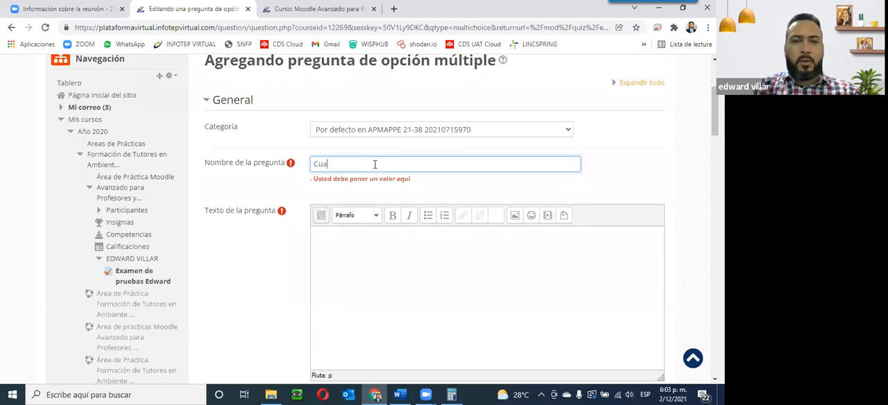
type("Cual de los siguientes colores pertenece a la bandera d")
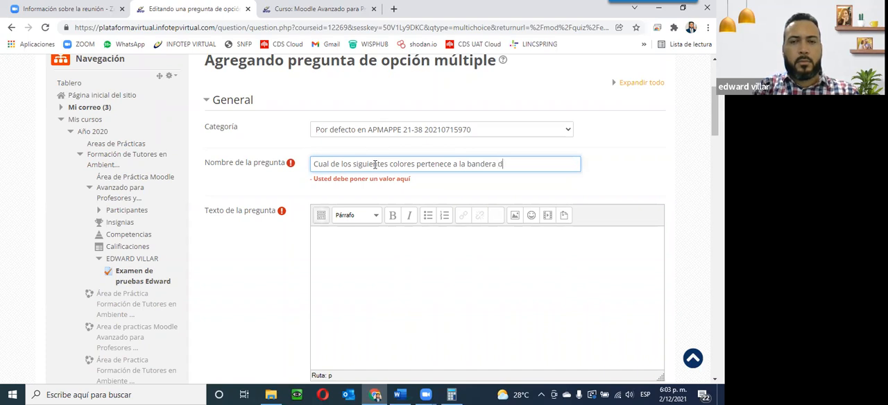
type("ana?")
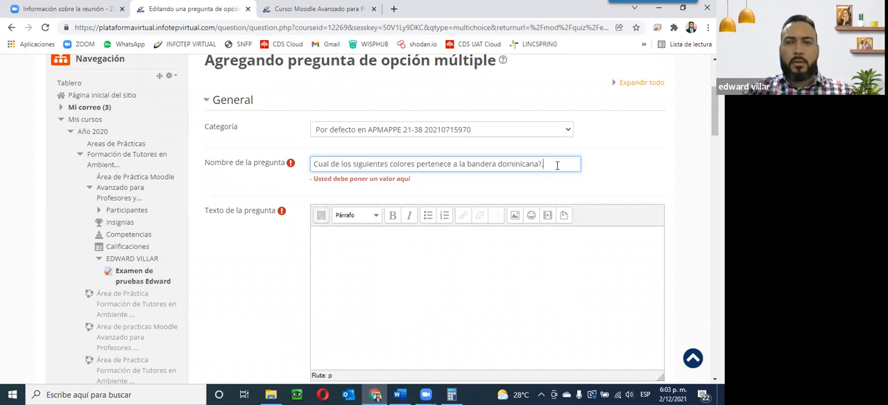
Step: Copy the question name into the question text field
left_click_drag(557, 165, 289, 161)
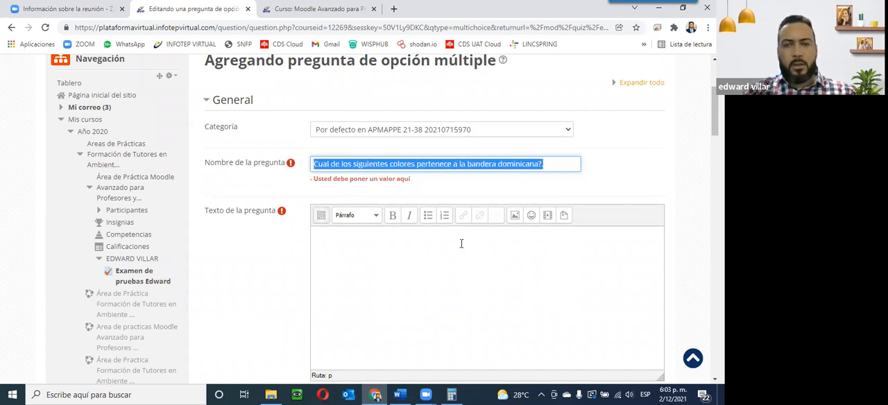
left_click(453, 263)
type("Cual de los siguientes colores pertenece a la bandera dominicana?.")
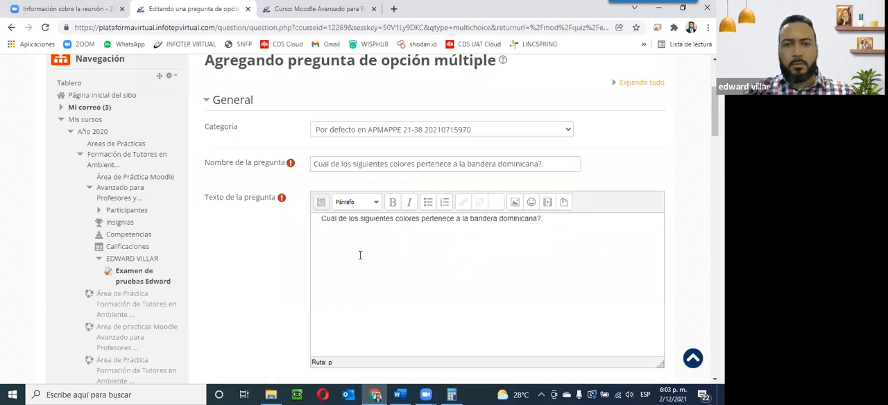
scroll(360, 255, "down", 3)
scroll(410, 127, "up", 4)
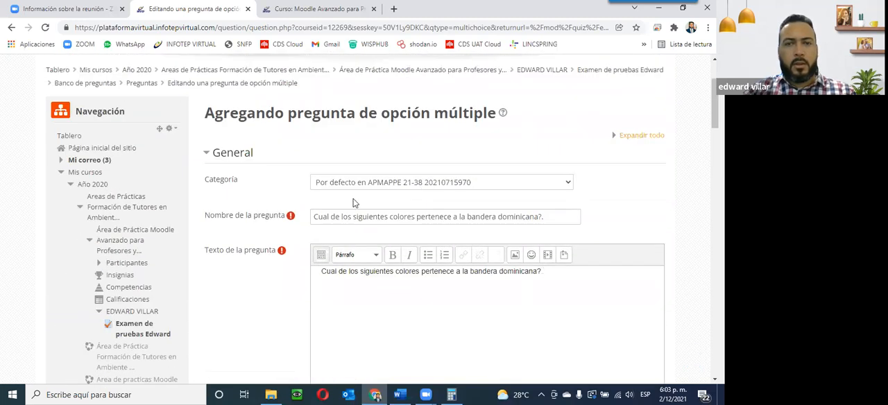
Step: Set the question's default mark to 5
scroll(352, 203, "down", 2)
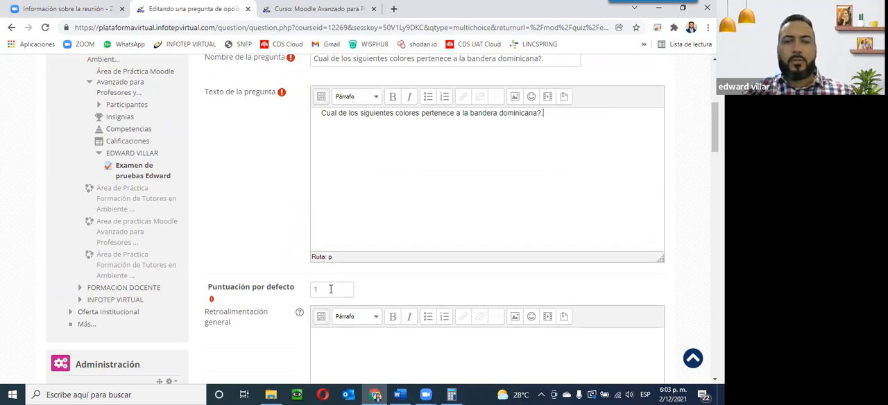
left_click_drag(330, 289, 289, 291)
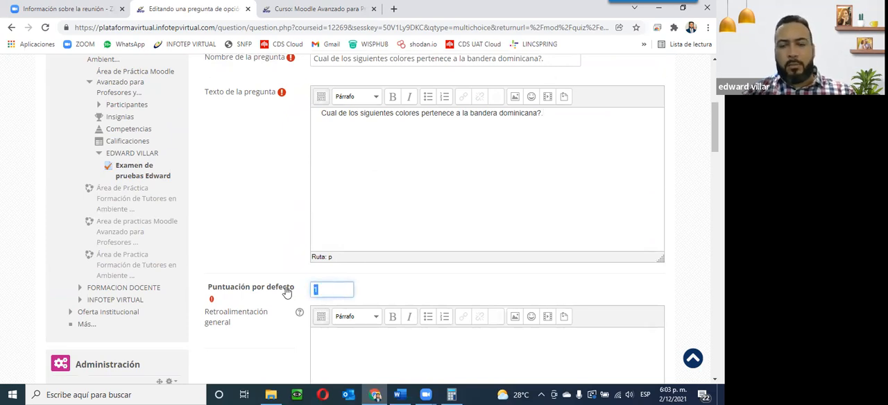
type("5")
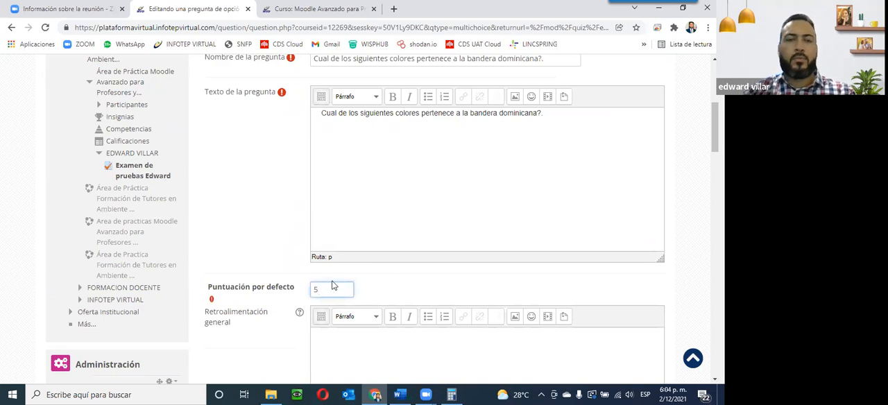
Step: Review the general feedback, ID number and answer settings of the question form
scroll(334, 285, "down", 1)
scroll(332, 285, "down", 3)
scroll(407, 265, "up", 1)
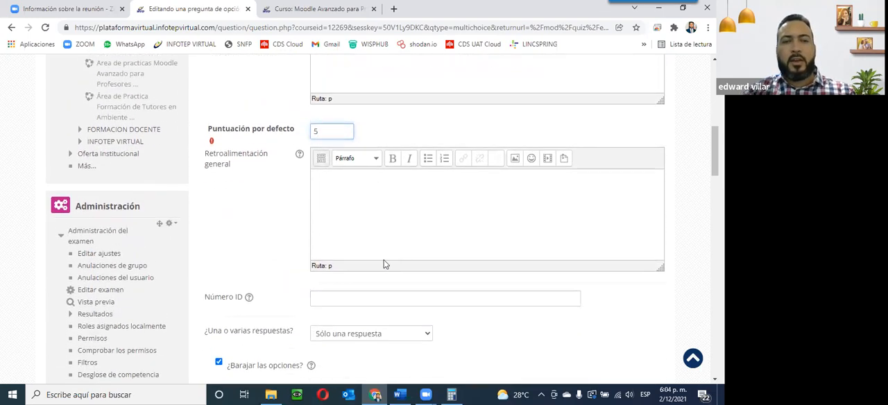
mouse_move(203, 154)
left_mouse_down()
mouse_move(232, 159)
mouse_move(203, 154)
left_mouse_up()
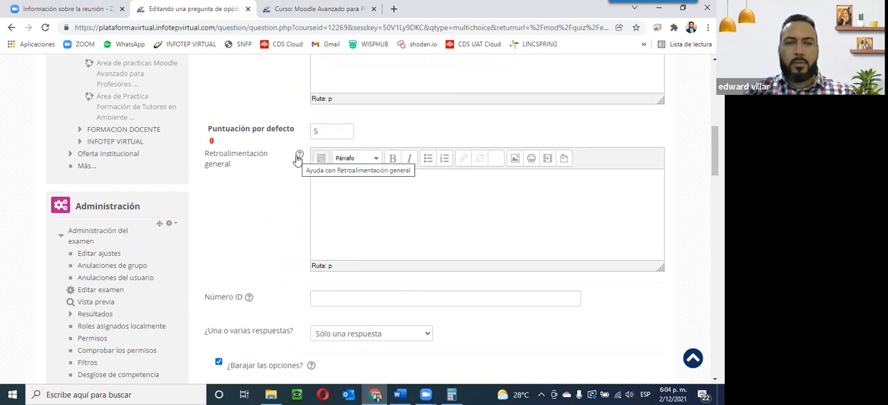
scroll(270, 232, "down", 2)
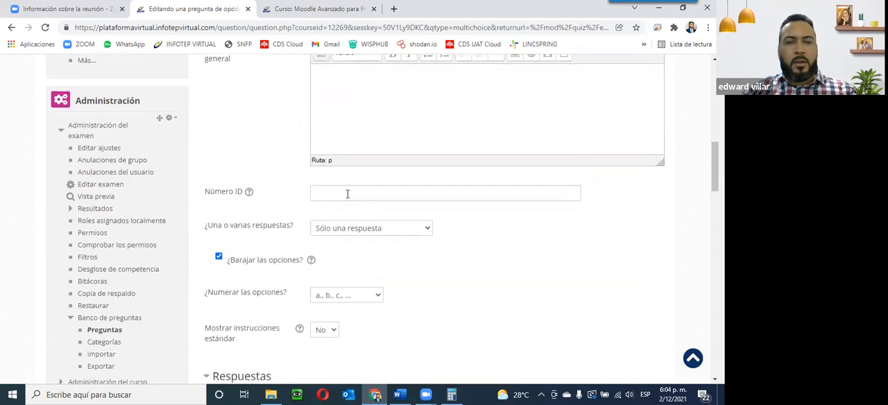
scroll(352, 209, "up", 5)
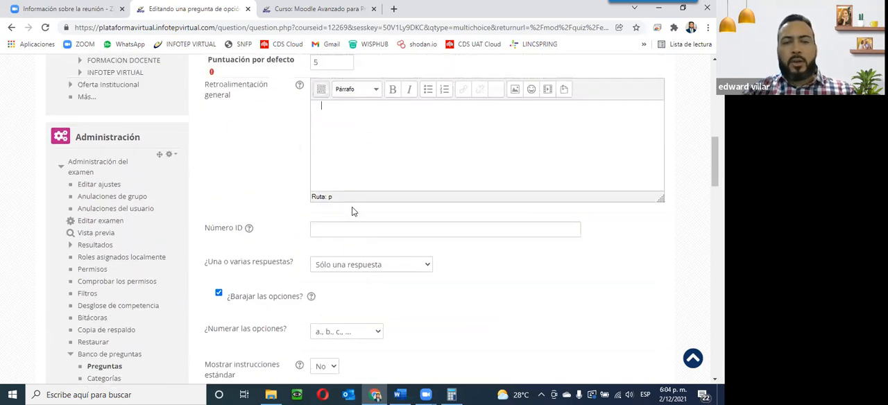
scroll(337, 218, "down", 6)
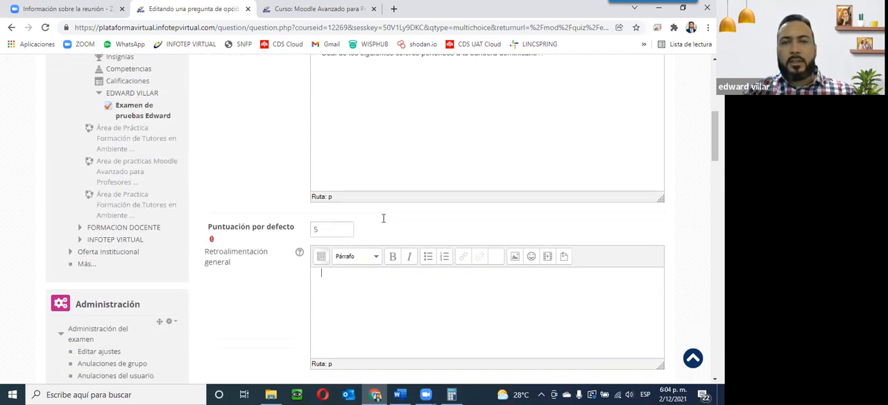
scroll(382, 223, "down", 1)
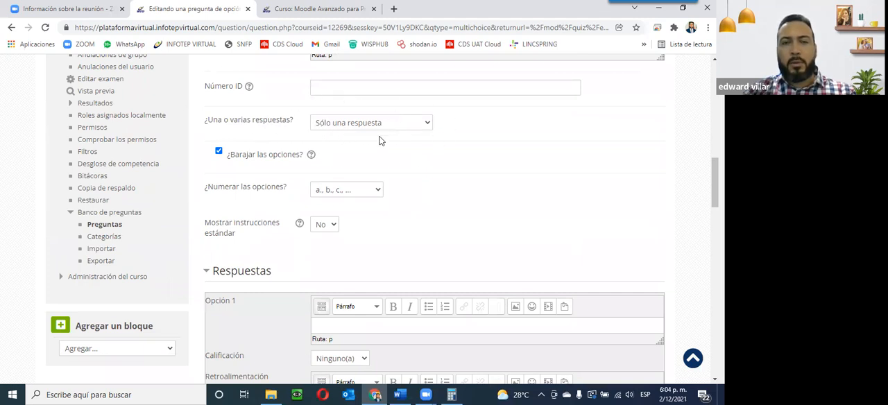
Step: Keep the question as single answer only and number the choices a., b., c., ..
left_click(335, 132)
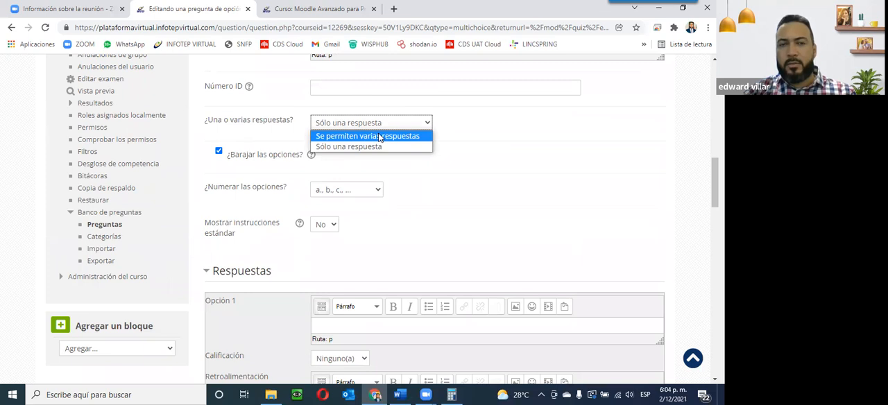
left_click(346, 147)
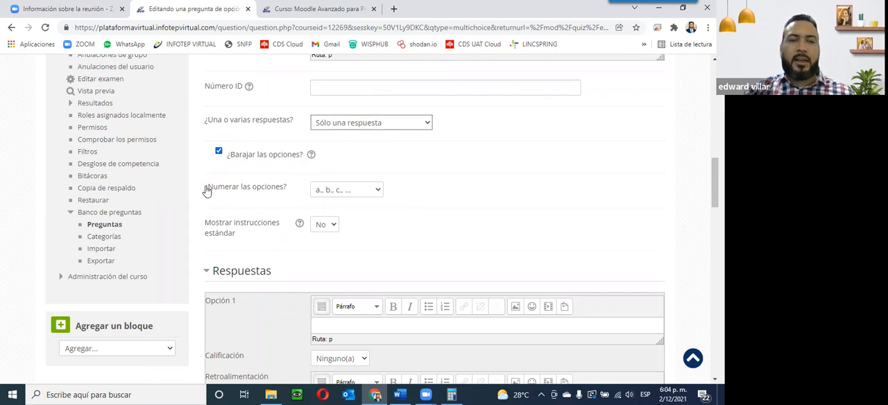
left_click(351, 192)
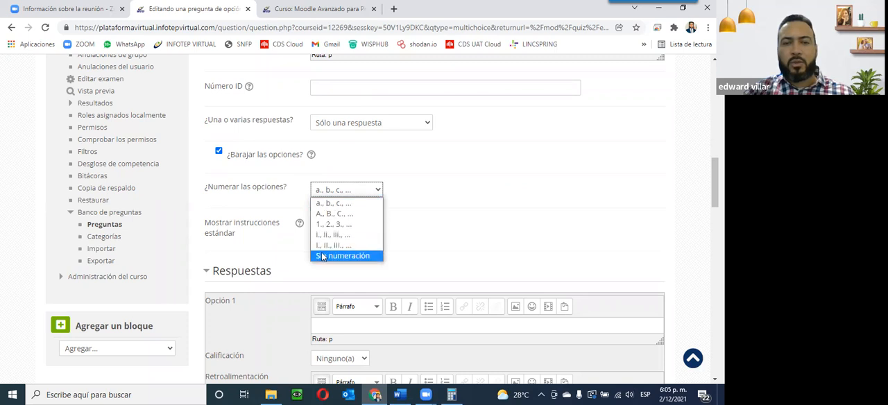
left_click(370, 203)
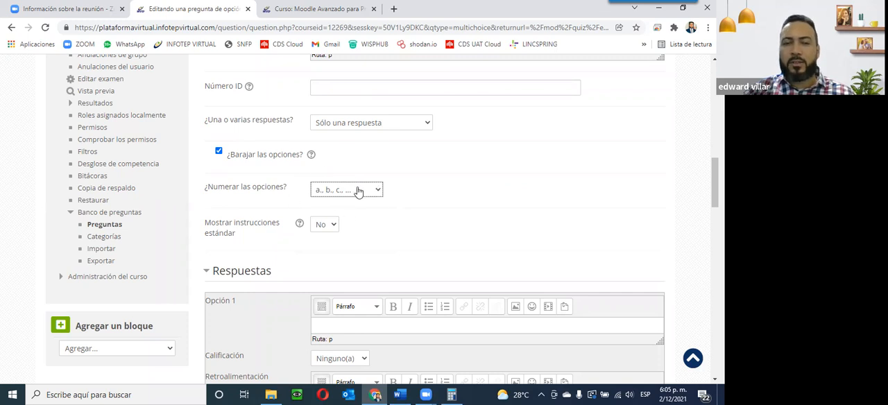
Step: Switch the show standard instructions option to Sí and back to No
left_click(319, 225)
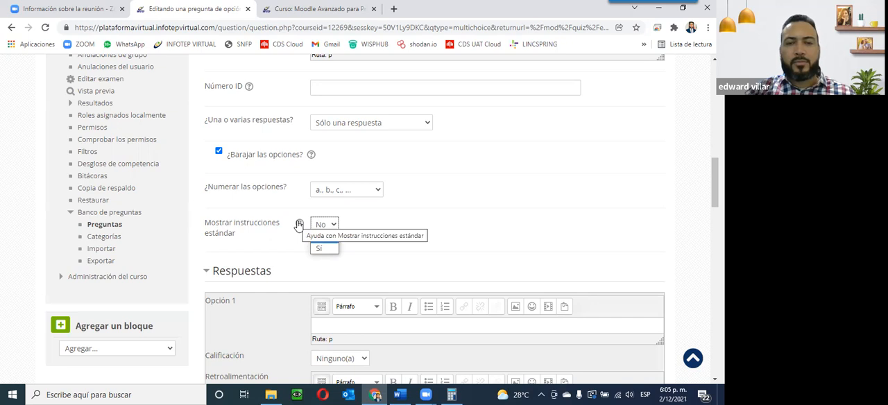
left_click(319, 249)
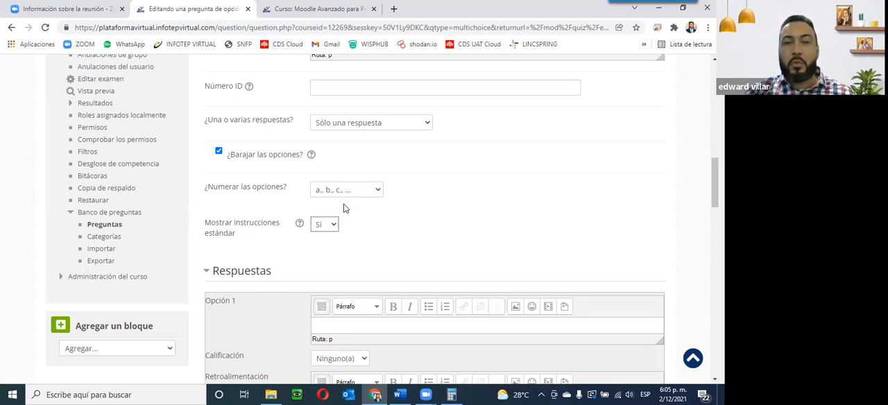
left_click(319, 224)
left_click(321, 237)
Step: Scroll to the Respuestas section with the answer choice fields
scroll(249, 296, "down", 1)
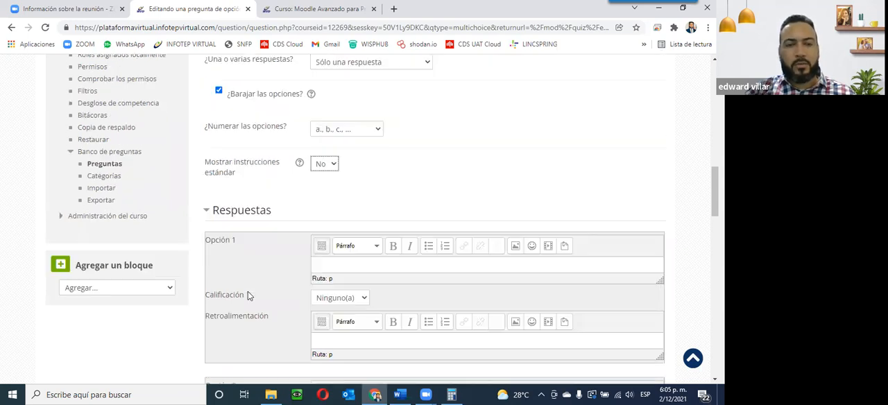
scroll(362, 252, "down", 2)
scroll(363, 254, "up", 1)
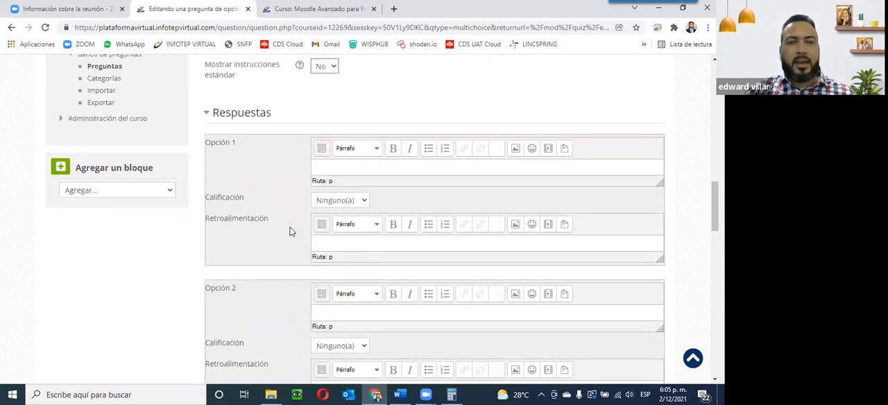
scroll(290, 231, "up", 1)
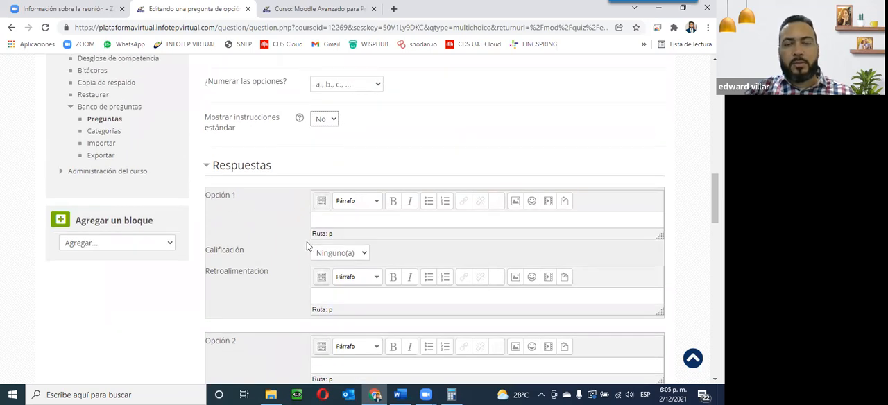
Step: Enter Verde as the text of the first answer option
scroll(303, 258, "up", 8)
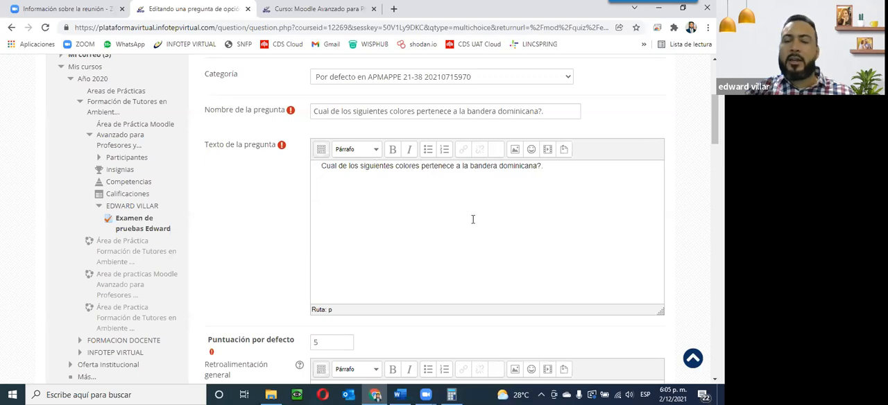
scroll(458, 234, "down", 10)
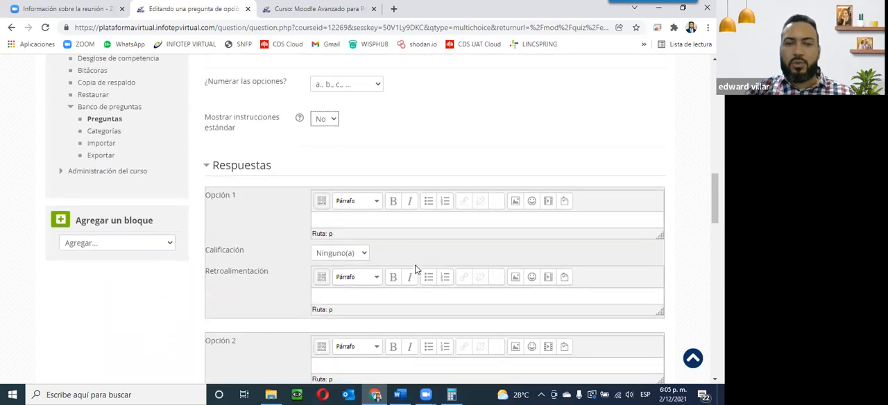
scroll(414, 269, "down", 3)
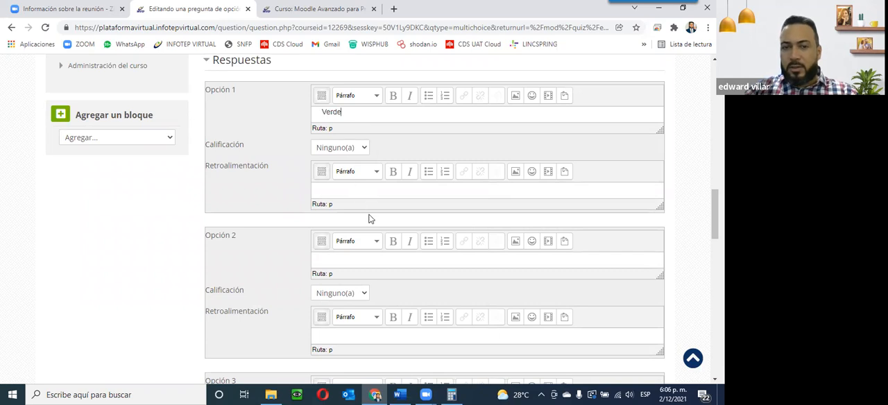
left_click(382, 191)
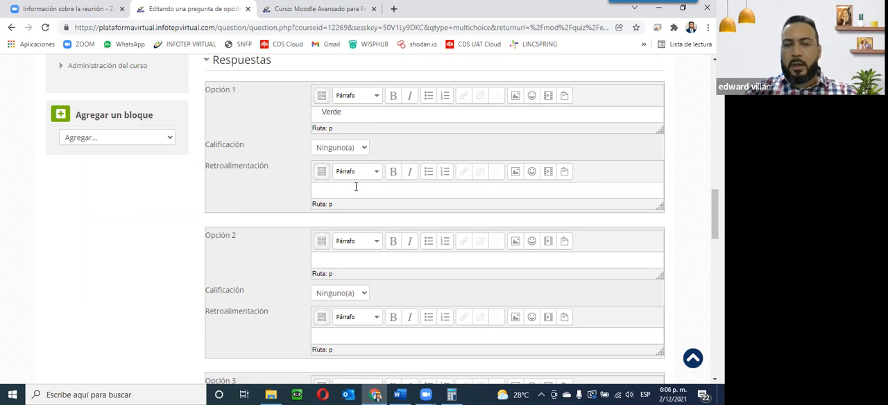
Step: Open Notepad by searching for Bloc de notas in the Windows search
left_click(11, 392)
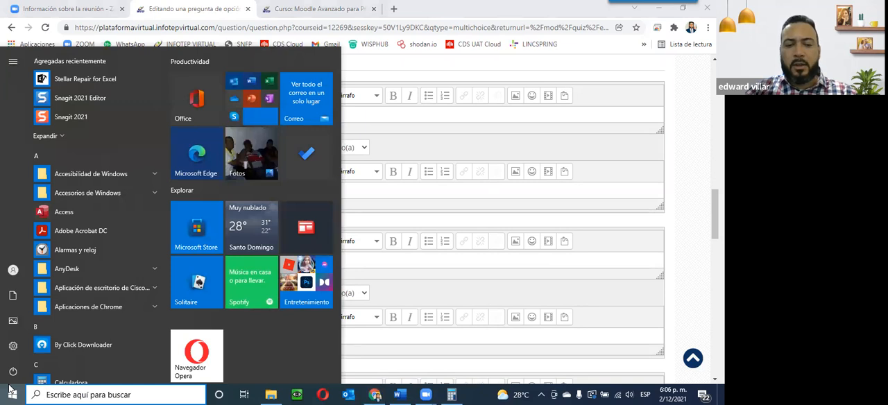
type("bloc de notas")
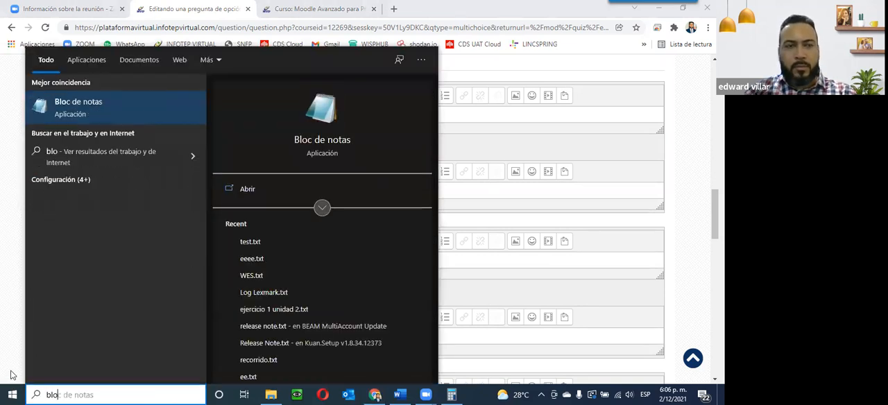
left_click(121, 104)
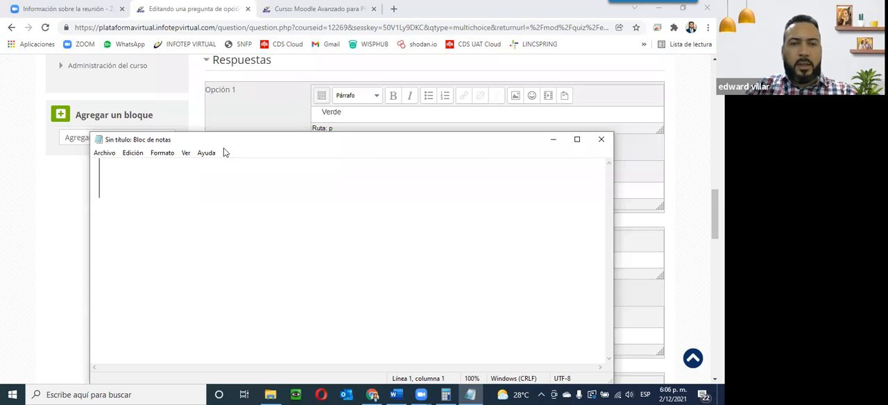
Step: Write the line 'Respuesta incorrecta, favor verificar el material y vuelva a intentar.' in Notepad
left_click_drag(224, 148, 274, 200)
type("Respye")
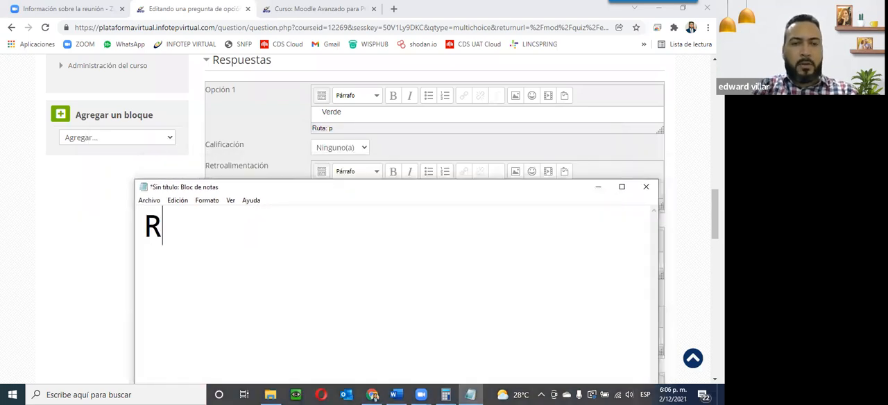
key("BackSpace")
key("BackSpace")
type("ue")
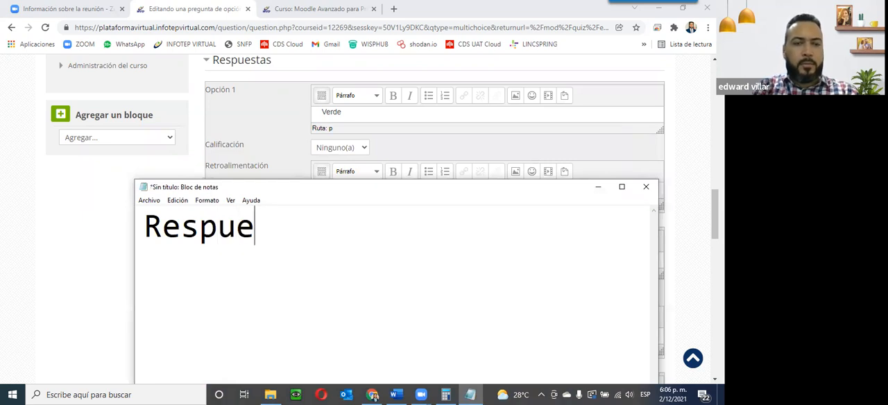
type("sta incorrecta , ")
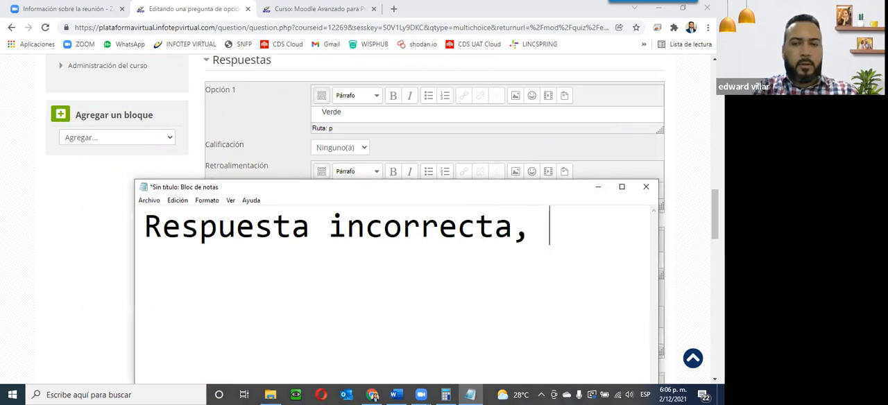
type("favor ver")
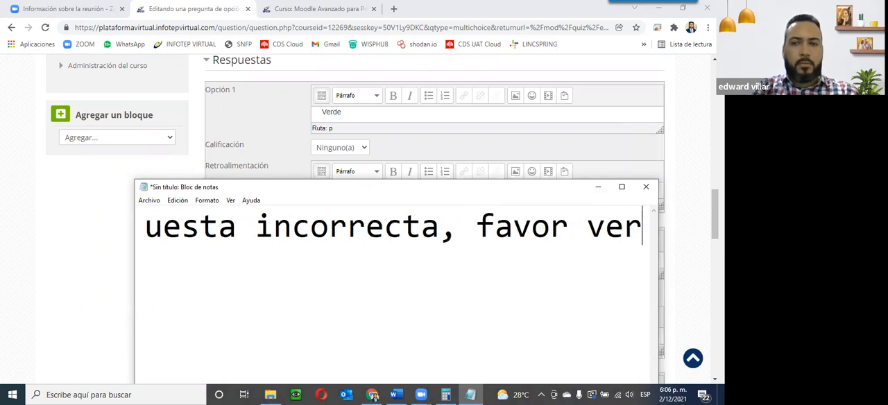
type("ificar el material ")
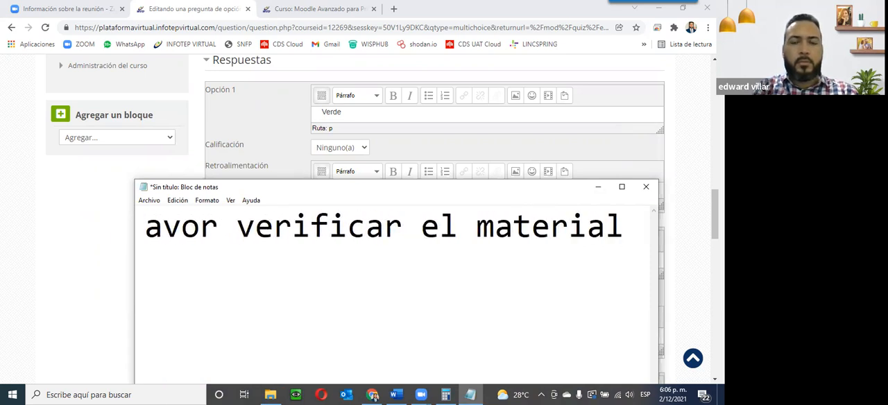
type("y v")
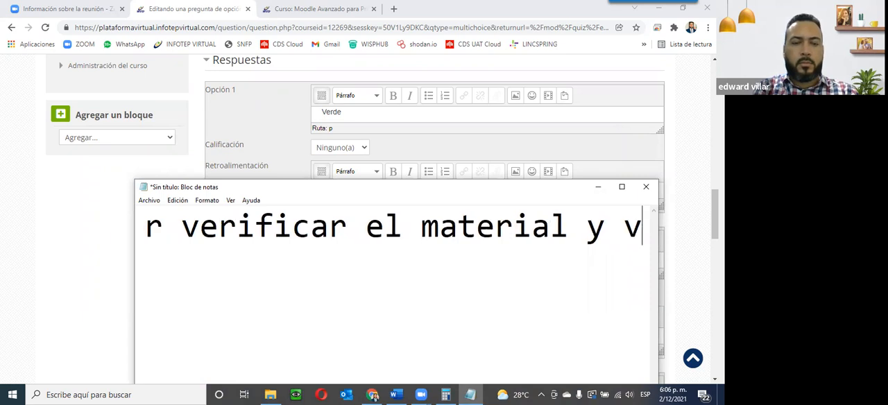
type("uelva a intentar.")
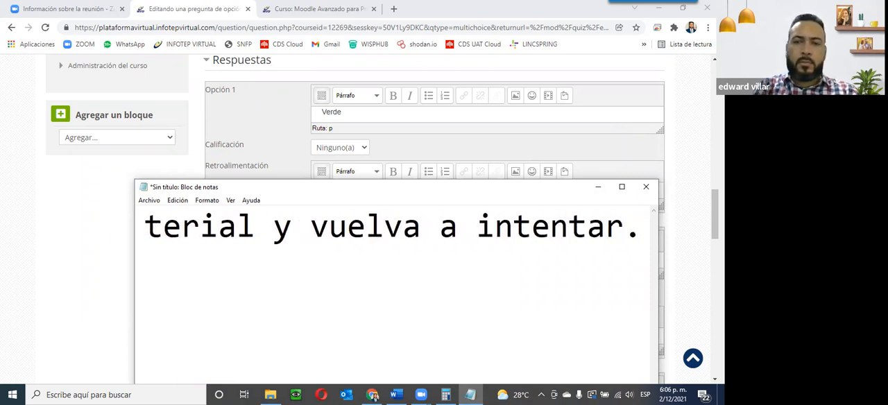
key("Return")
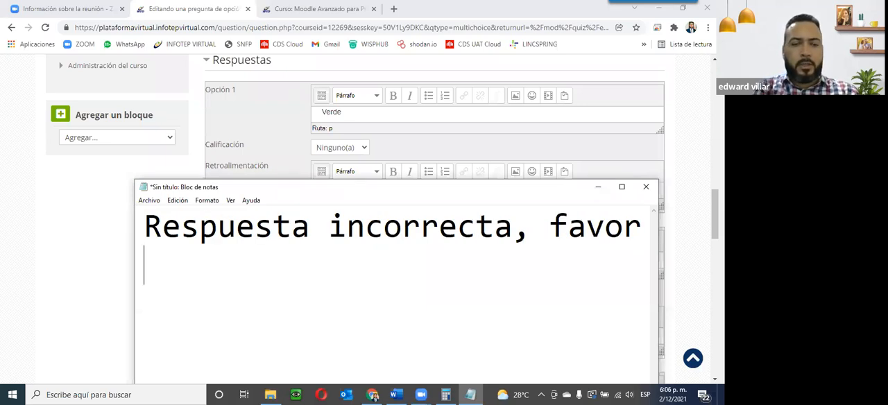
Step: Write a second line 'Excelente, respuesta correcta.' in Notepad
type("Ex")
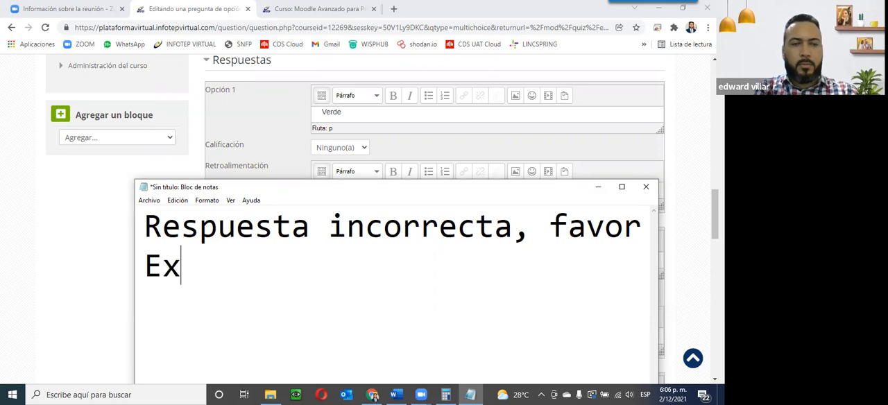
type("celente ")
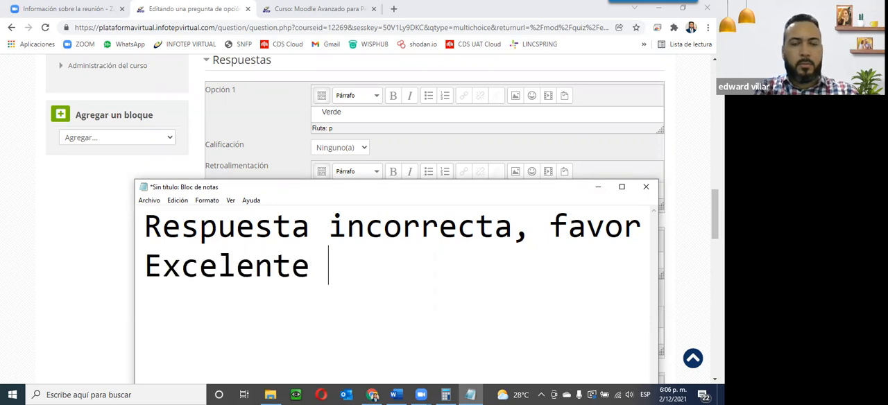
type(", re")
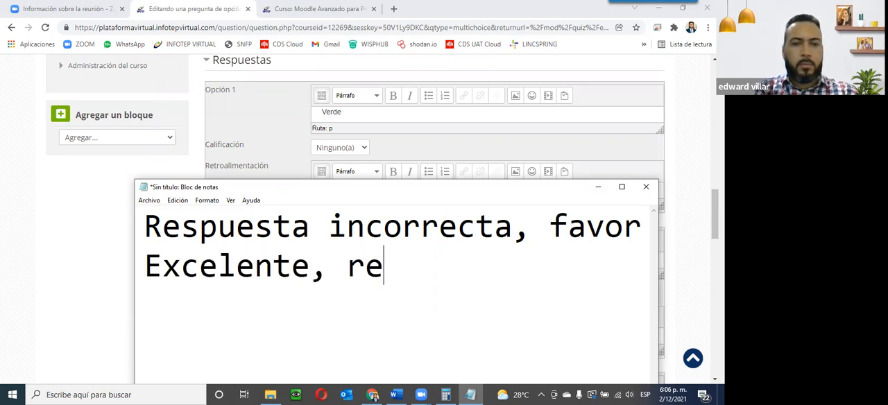
type("spuesta c")
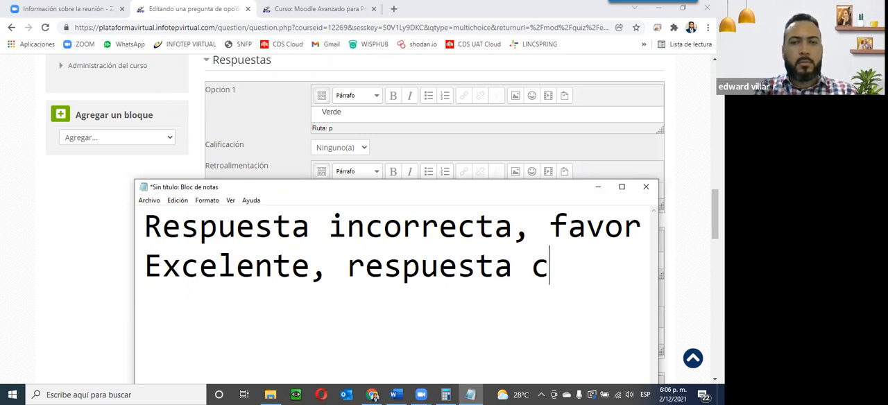
type("orrecta.")
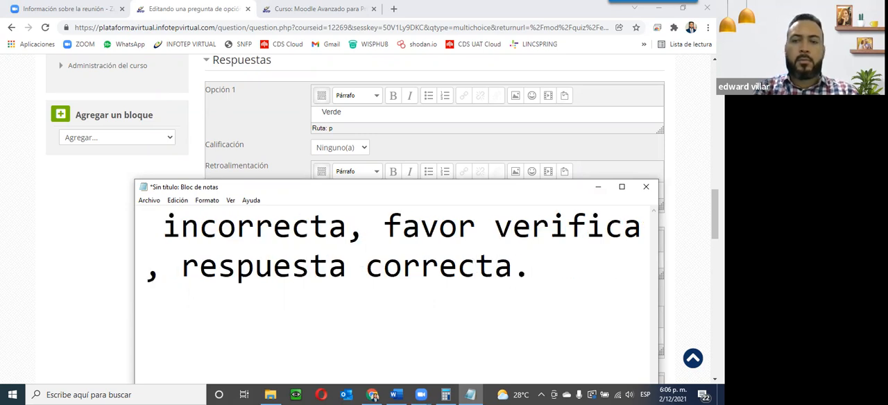
key("Return")
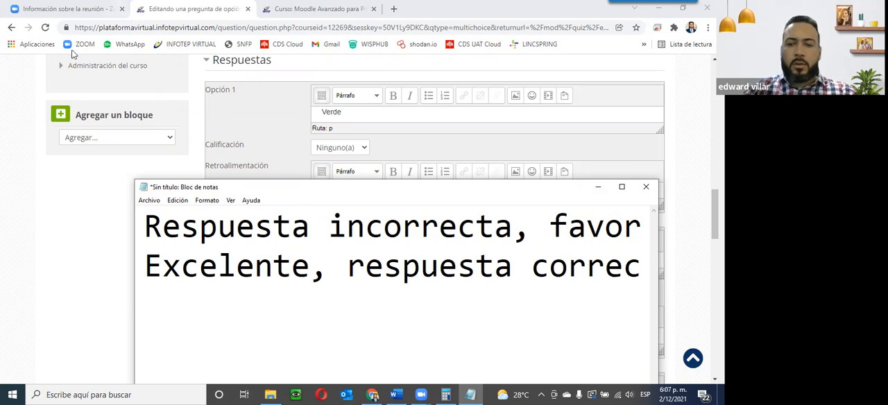
Step: Copy the incorrect-answer line from Notepad and paste it as the feedback for Option 1
left_click(145, 221)
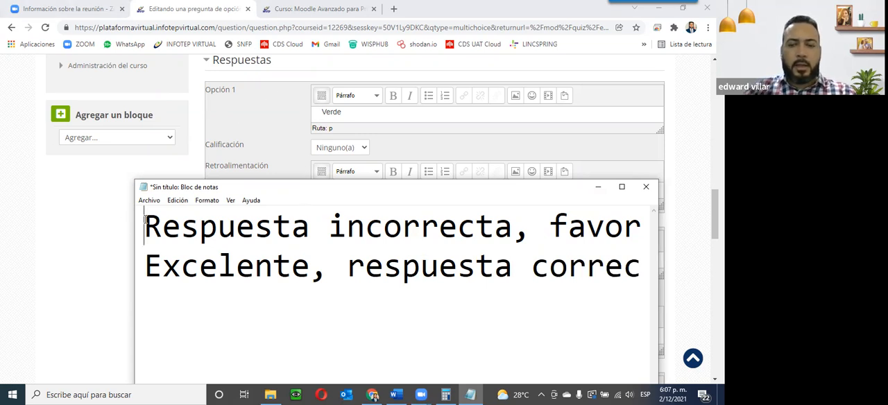
key("shift+End")
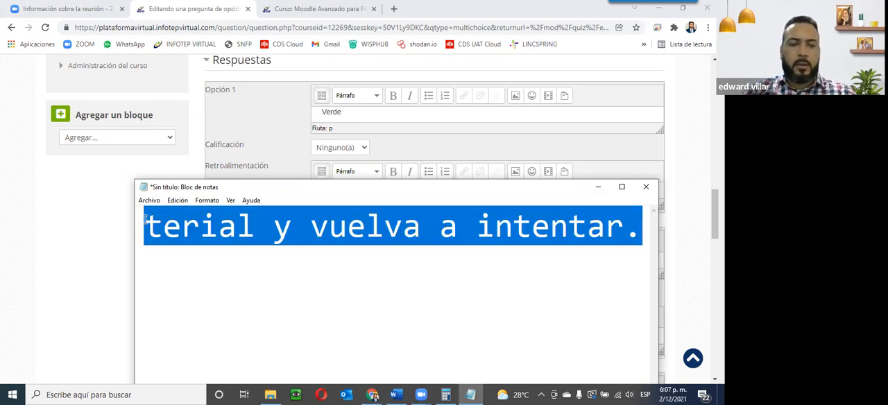
left_click(254, 136)
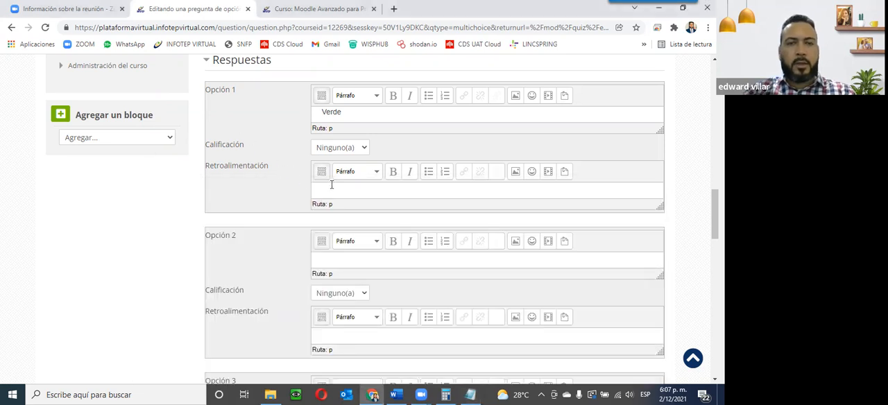
type("Respuesta incorrecta, favor verificar el material y vuelva a intentar")
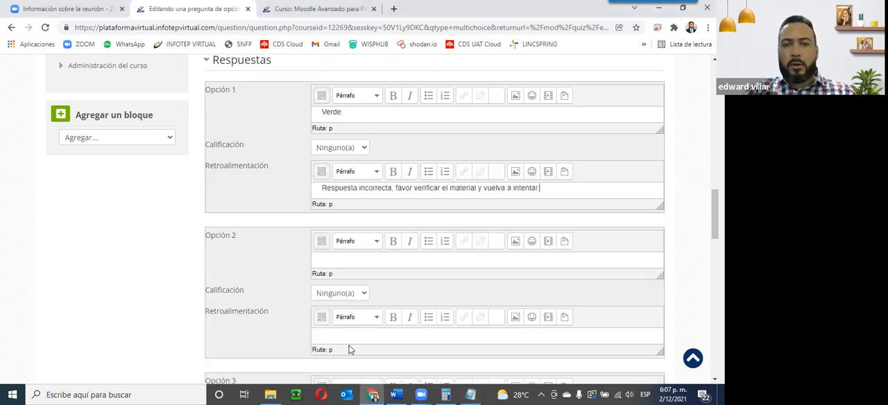
Step: Paste the same incorrect-answer feedback into Option 2 and enter Amarillo as its answer text
type("Respuesta incorrecta, favor verificar el material y vuelva a intentar")
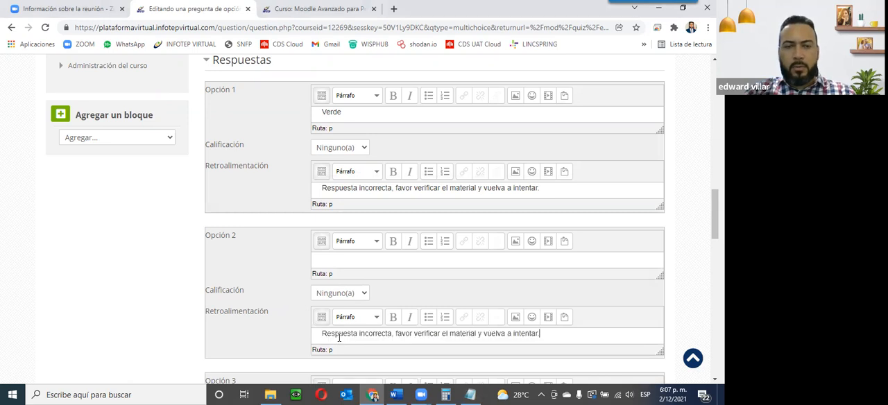
left_click(325, 258)
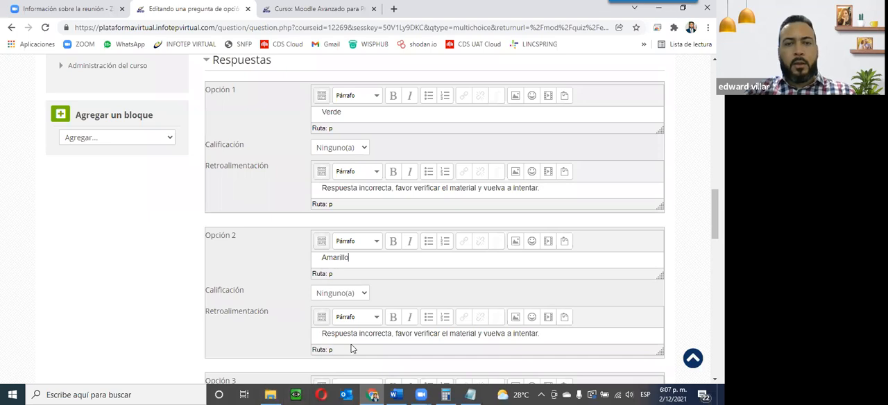
Step: Enter Rojo as the third answer option and set its grade to 100%
scroll(305, 268, "down", 4)
left_click(333, 243)
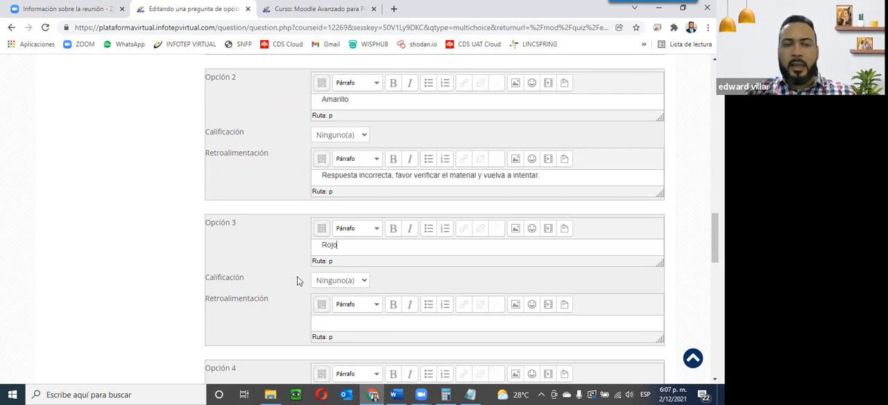
left_click(362, 281)
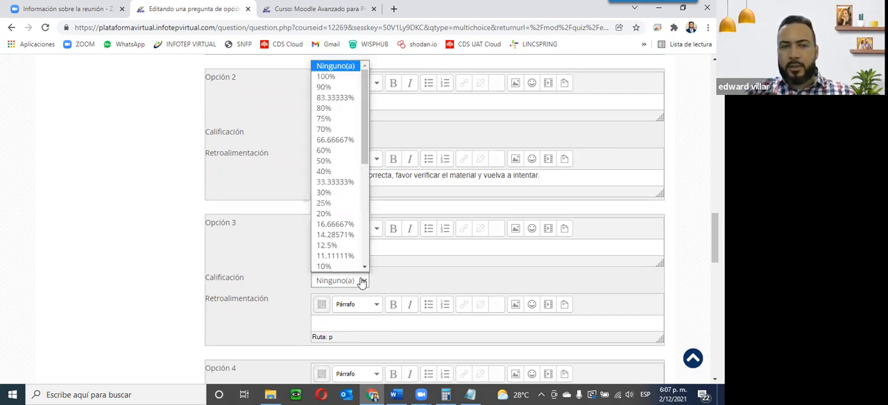
left_click(324, 78)
Step: Copy the 'Excelente, respuesta correcta.' line from Notepad and paste it as the feedback for Option 3
scroll(409, 290, "up", 15)
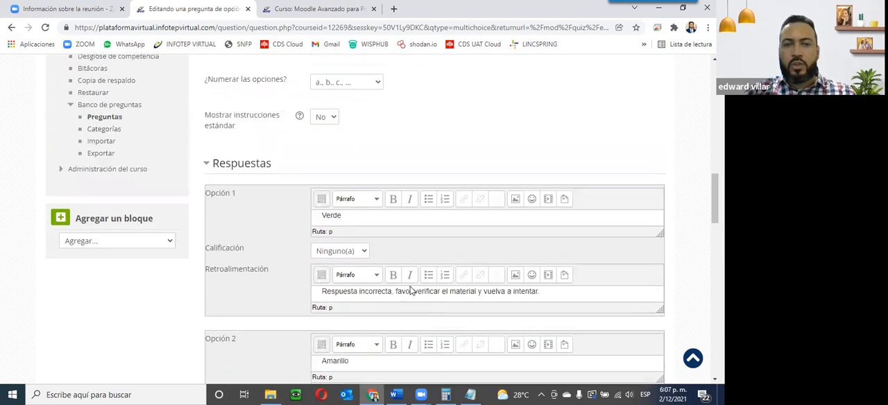
scroll(302, 182, "up", 1)
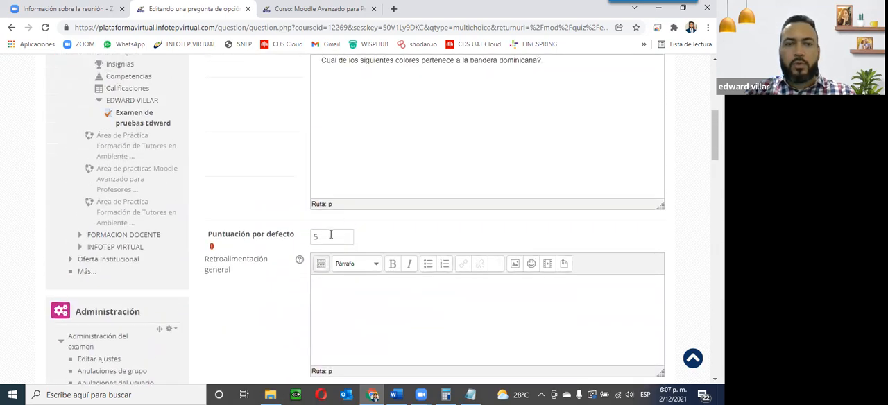
scroll(316, 234, "down", 14)
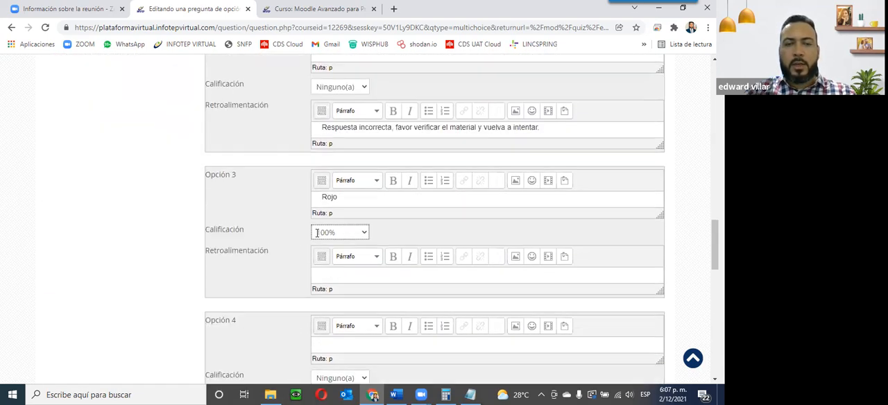
scroll(316, 238, "down", 3)
left_click(334, 167)
key("alt+Tab")
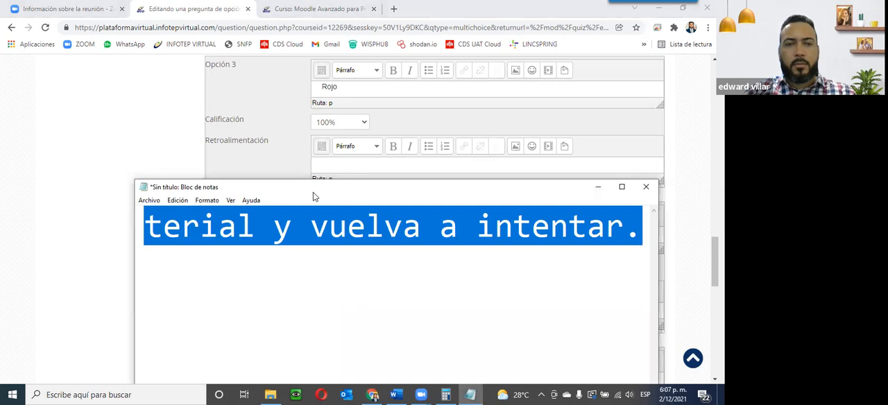
key("ctrl+Home")
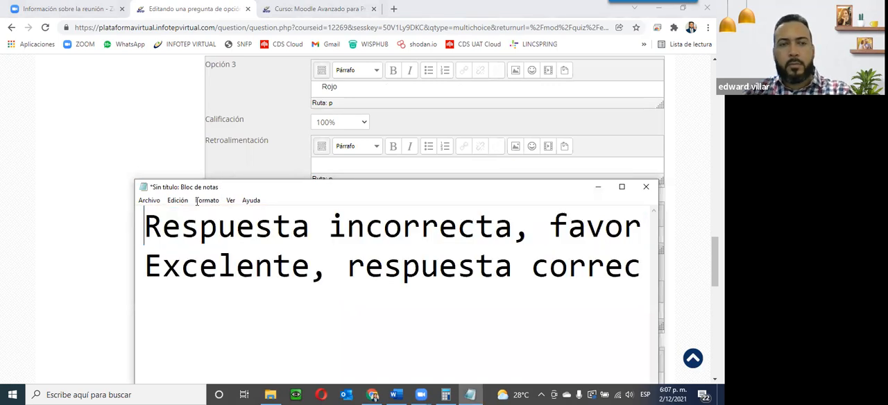
left_click_drag(143, 265, 669, 264)
key("ctrl+c")
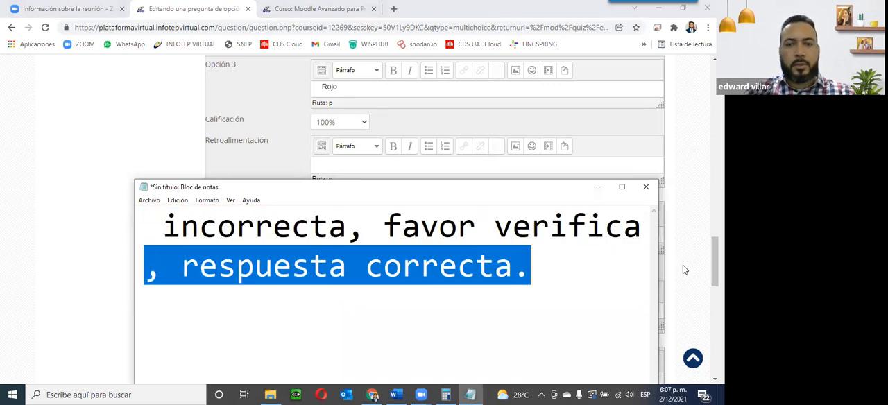
left_click(286, 130)
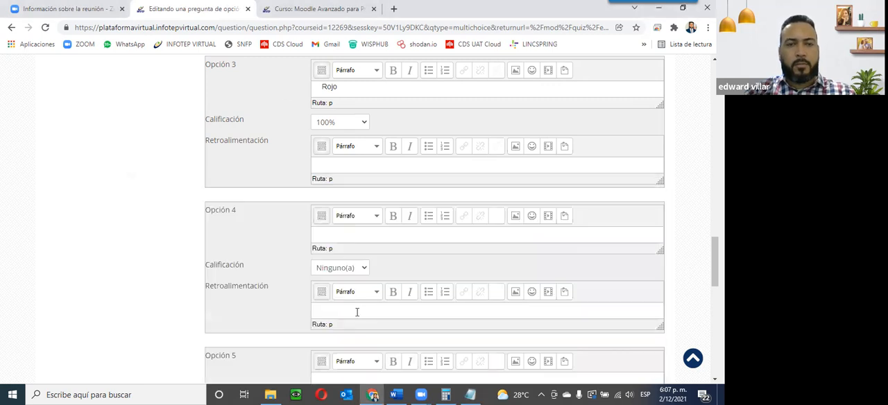
left_click(336, 159)
key("ctrl+v")
Step: Open the single-or-multiple-answers setting and choose Sólo una respuesta
scroll(310, 193, "up", 6)
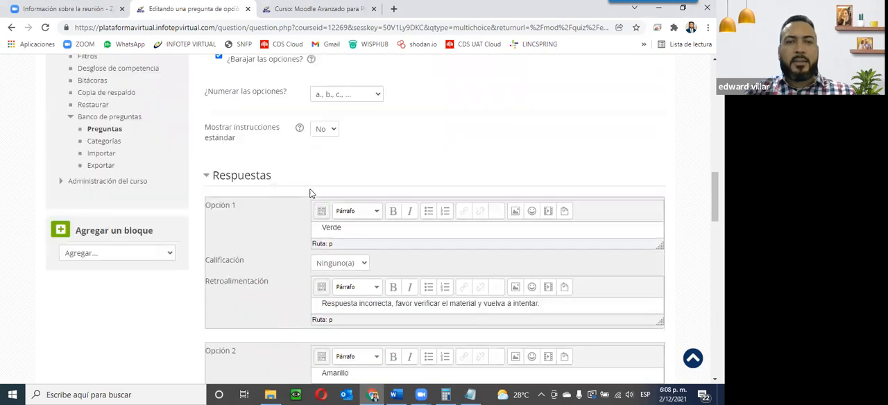
scroll(310, 194, "up", 3)
left_click(371, 179)
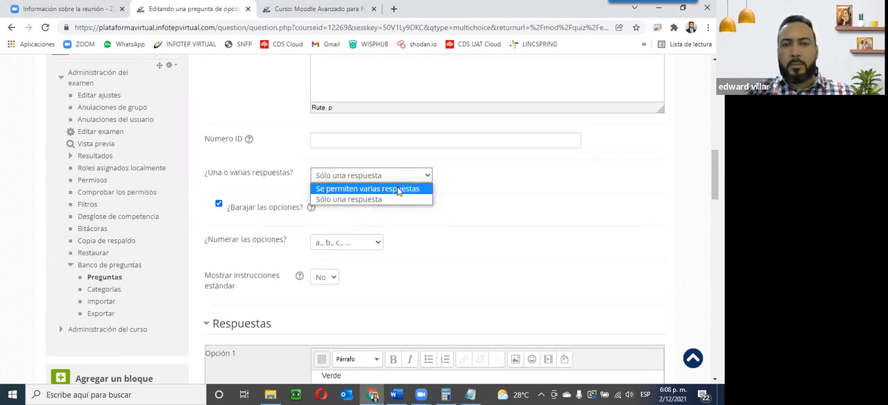
left_click(472, 198)
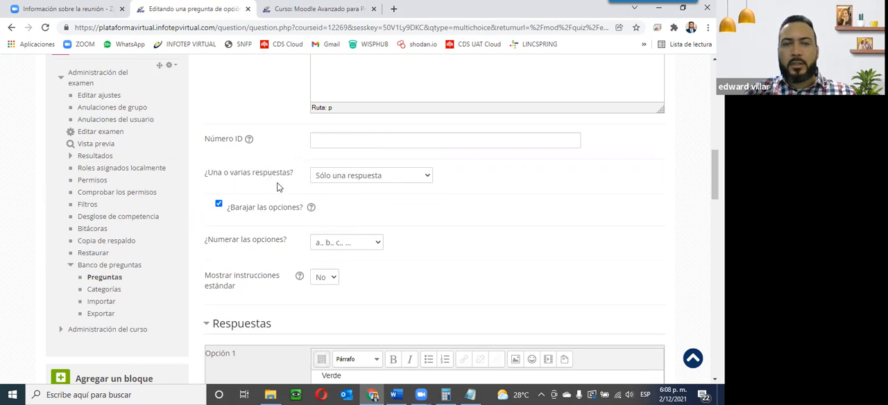
Step: Try setting Option 3's grade to 50% and 33.33333%, then set it back to 100%
scroll(378, 203, "down", 8)
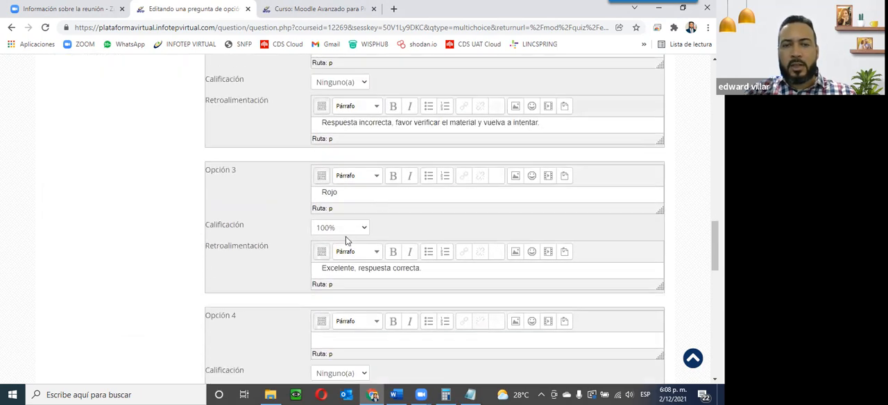
left_click(340, 179)
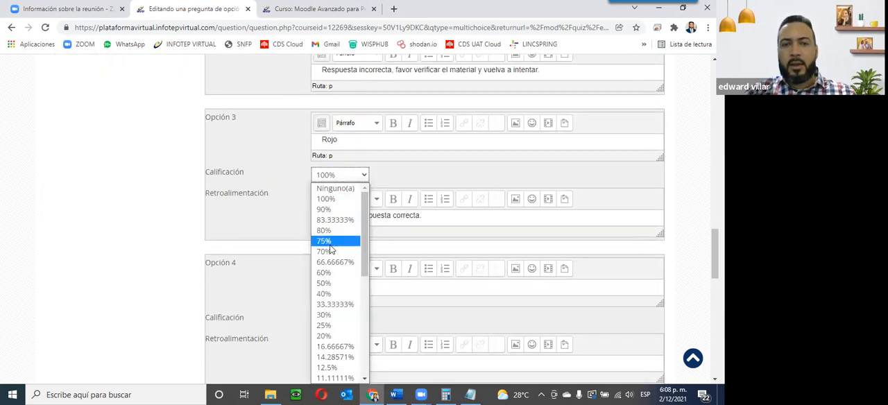
left_click(329, 285)
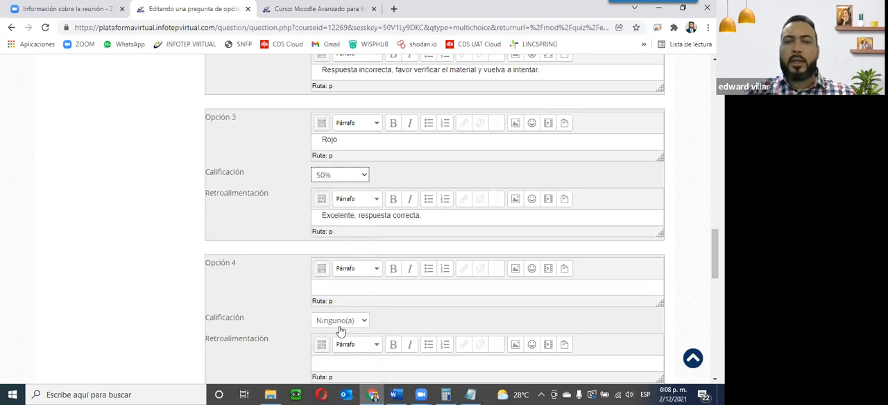
scroll(355, 298, "up", 3)
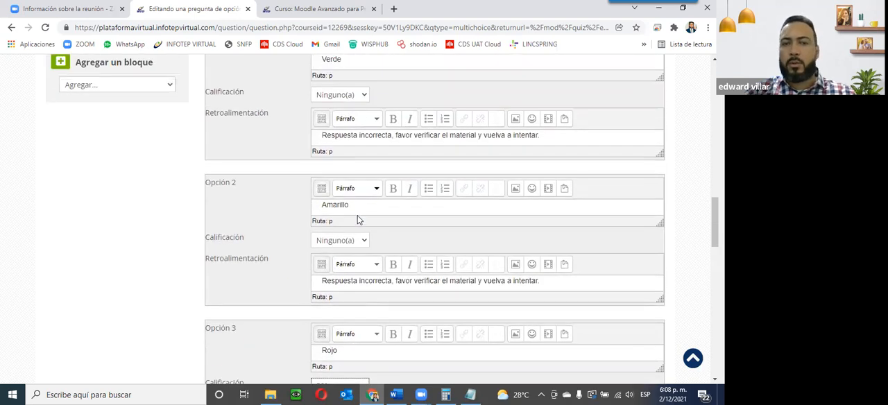
scroll(361, 253, "down", 2)
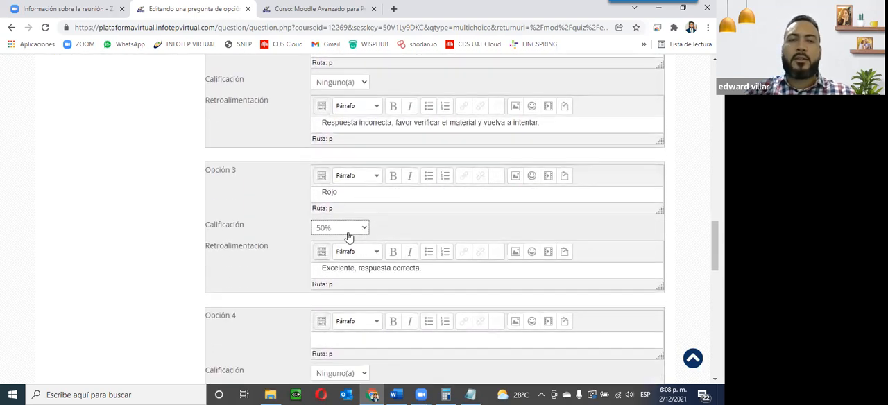
left_click(350, 229)
scroll(340, 181, "down", 1)
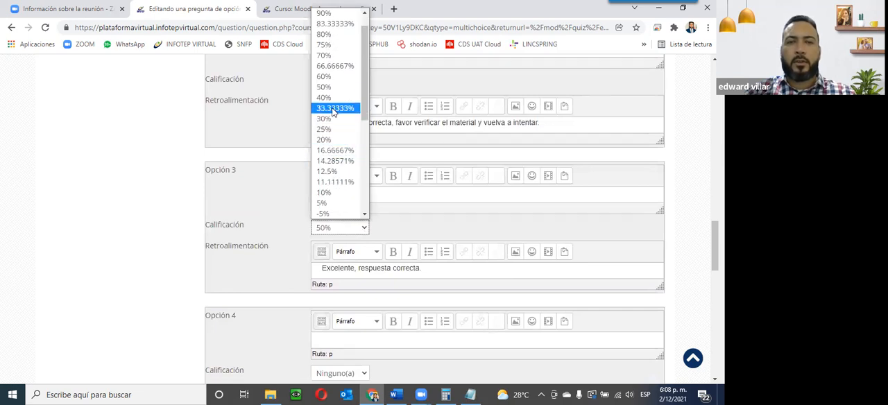
left_click(334, 109)
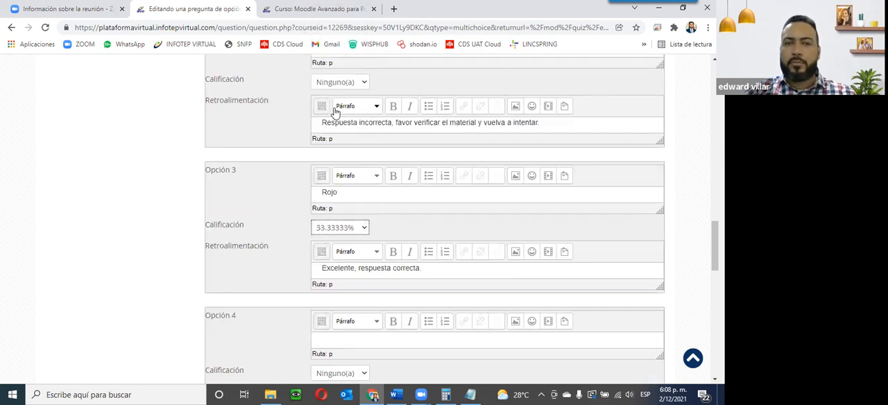
left_click(348, 233)
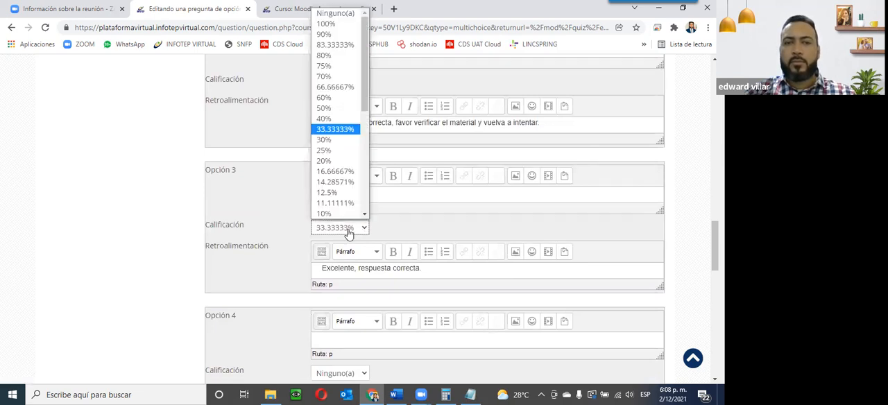
left_click(326, 24)
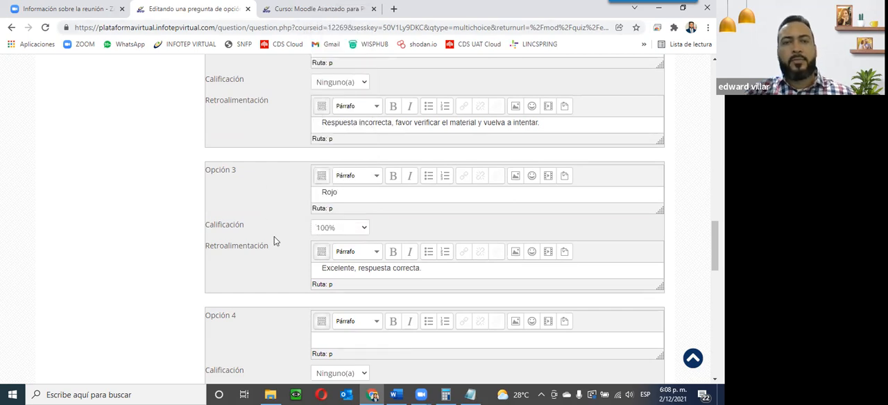
Step: Expand the Retroalimentación combinada section below the answer options
scroll(233, 235, "down", 2)
scroll(233, 236, "down", 2)
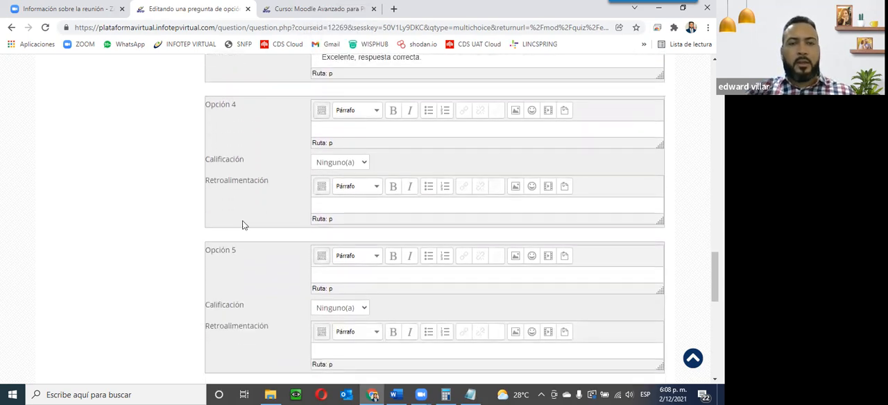
scroll(228, 159, "down", 3)
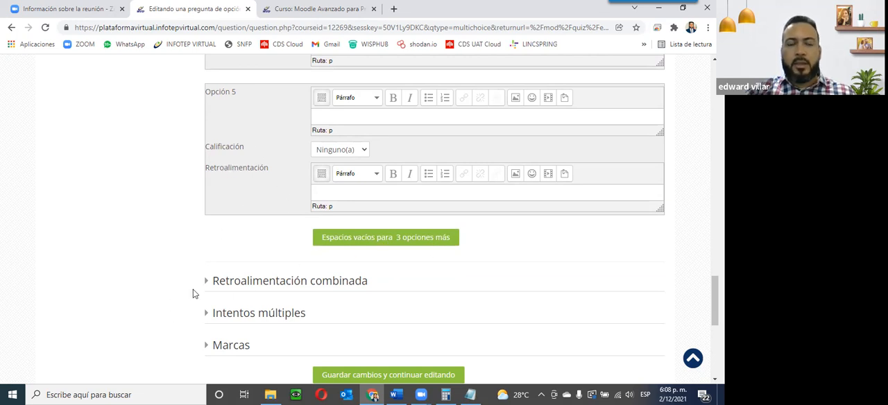
scroll(249, 222, "up", 6)
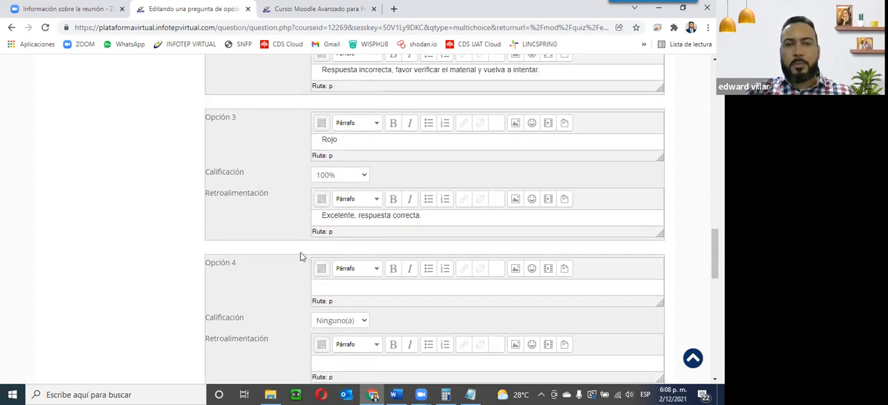
scroll(301, 256, "down", 7)
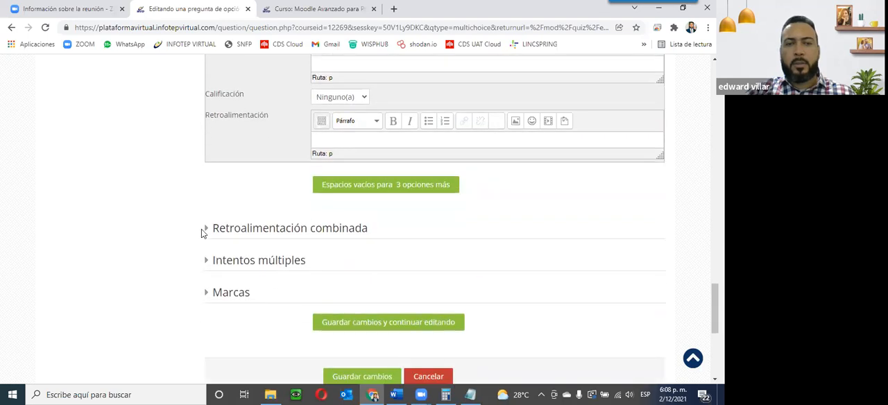
left_click(206, 228)
scroll(215, 229, "down", 2)
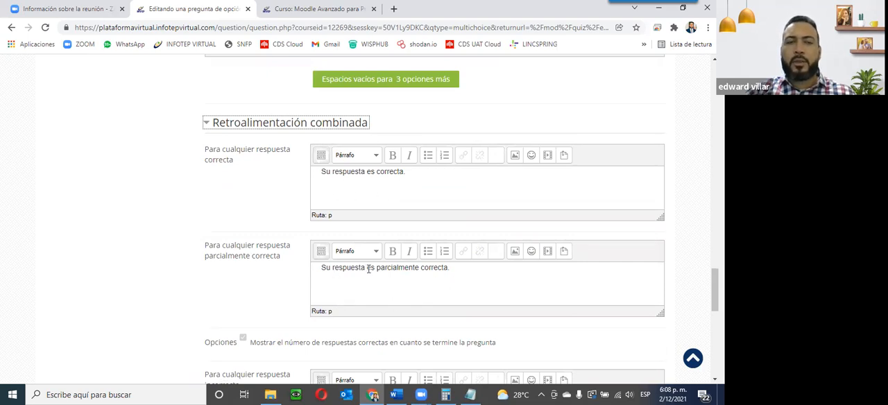
Step: Review the choices of the single-or-multiple-answers setting once more
scroll(368, 269, "up", 5)
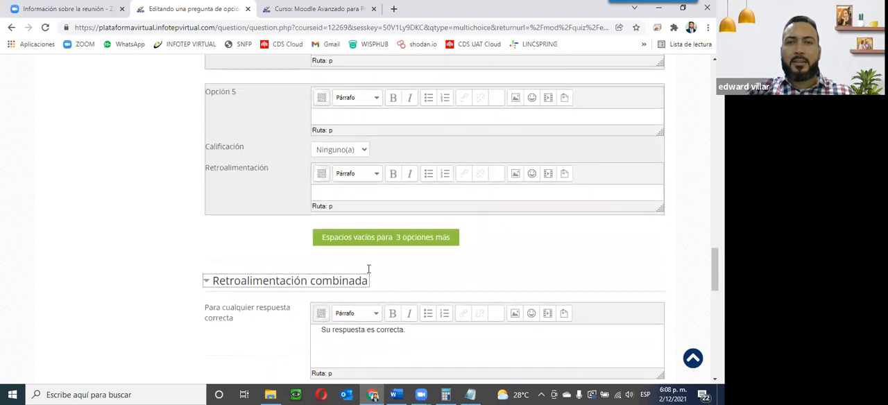
scroll(335, 156, "up", 4)
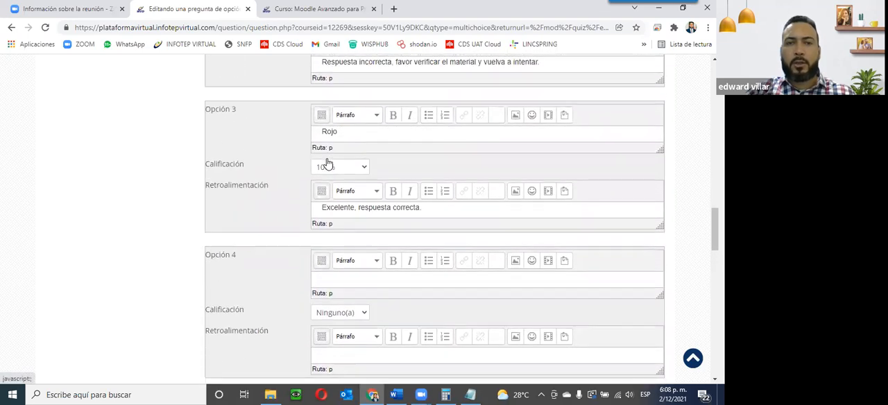
scroll(408, 213, "up", 10)
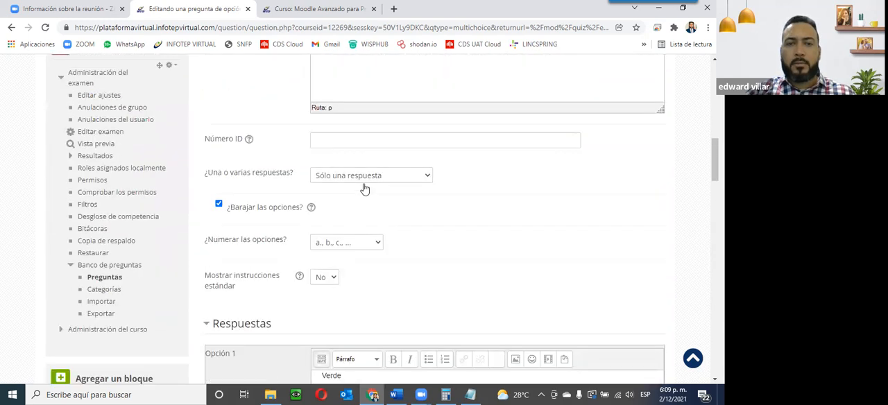
left_click(366, 177)
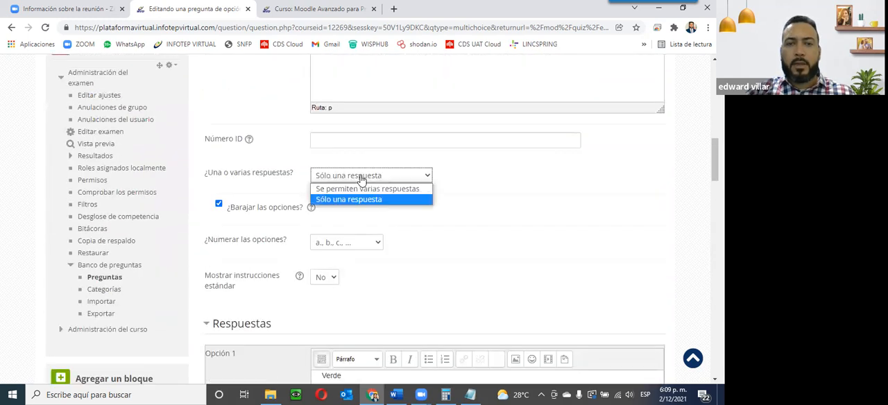
left_click(519, 232)
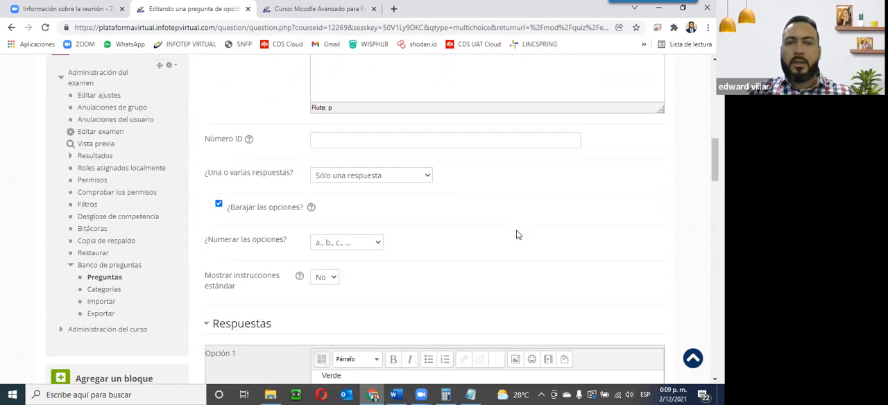
Step: Review the combined feedback texts for correct, partially correct and incorrect answers
scroll(516, 235, "down", 10)
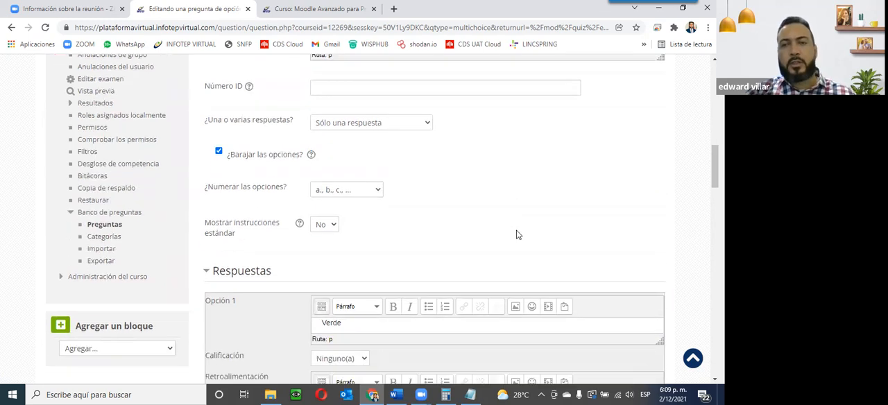
scroll(516, 234, "down", 12)
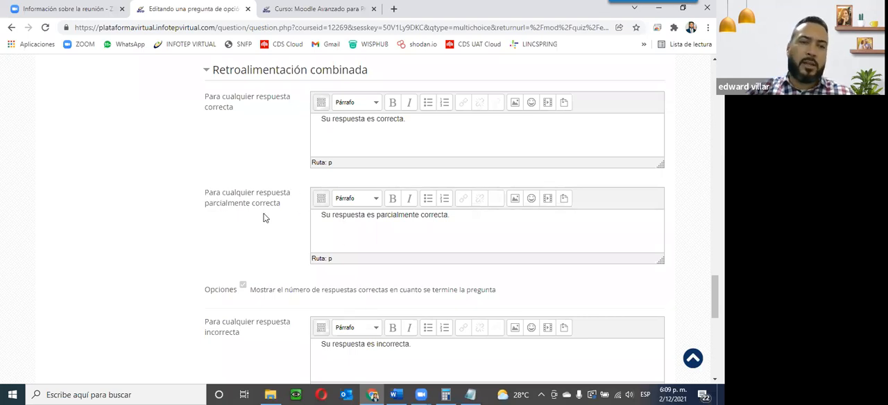
left_click_drag(327, 216, 480, 215)
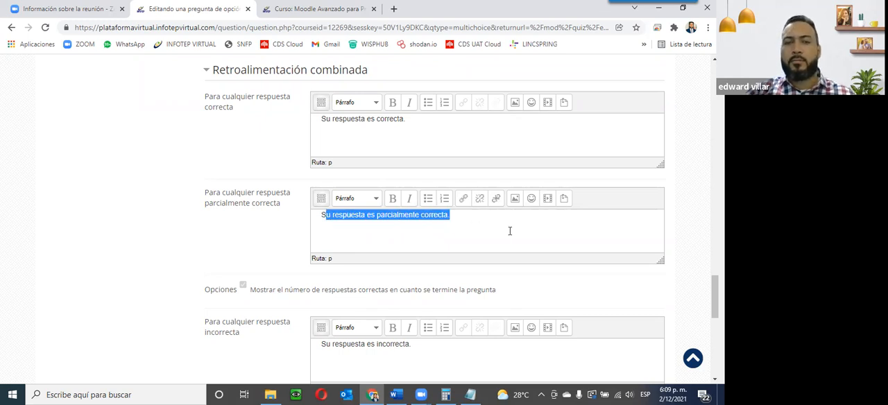
scroll(512, 240, "down", 3)
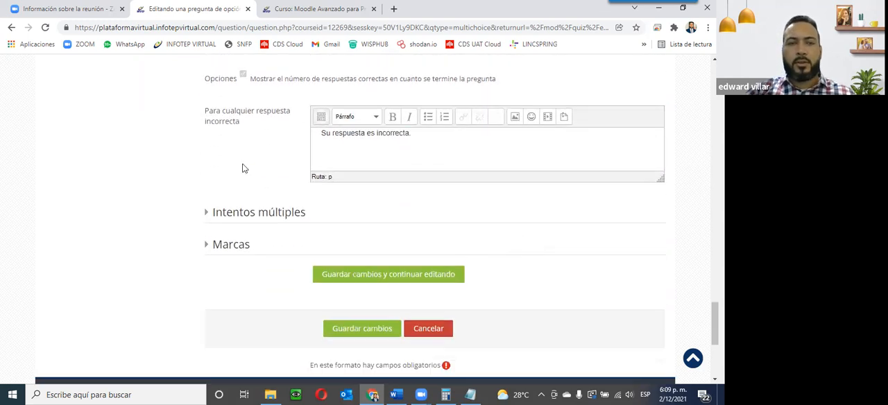
scroll(298, 170, "up", 2)
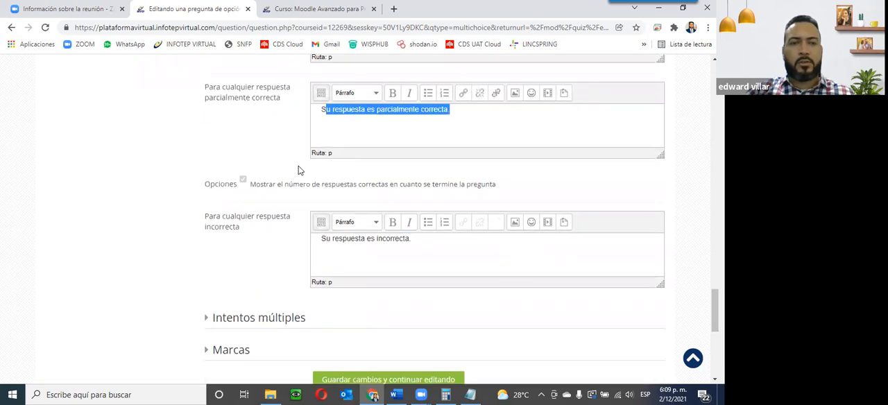
scroll(253, 213, "down", 1)
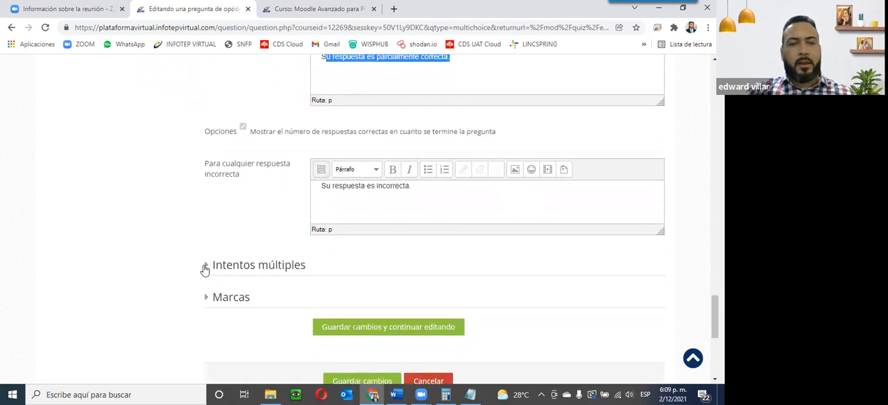
Step: Expand the Intentos múltiples section and review the penalty choices for each incorrect attempt
left_click(204, 269)
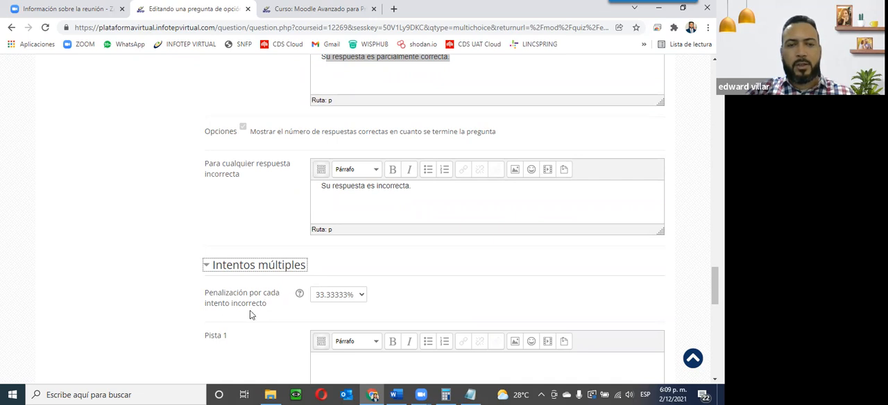
left_click(361, 296)
scroll(362, 297, "down", 1)
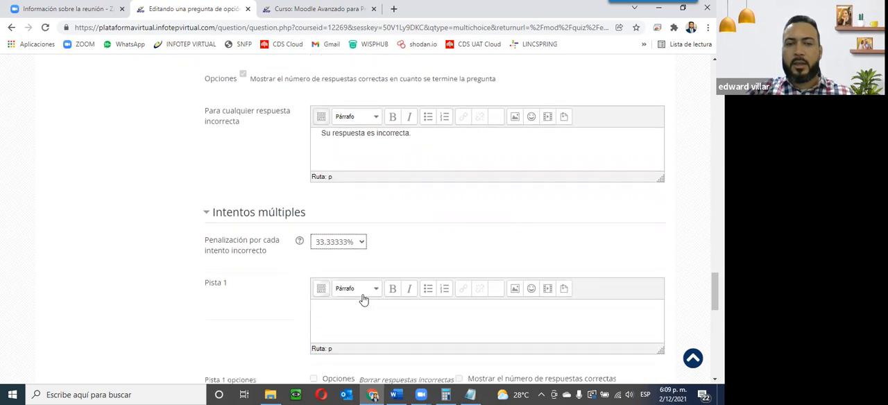
left_click(362, 244)
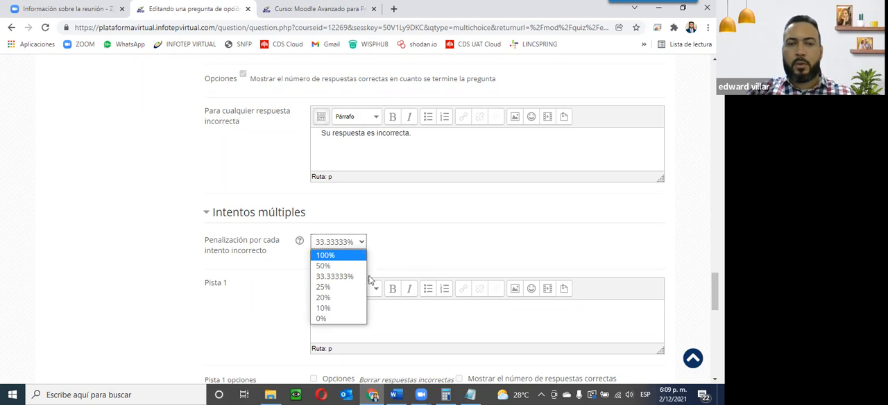
left_click(451, 254)
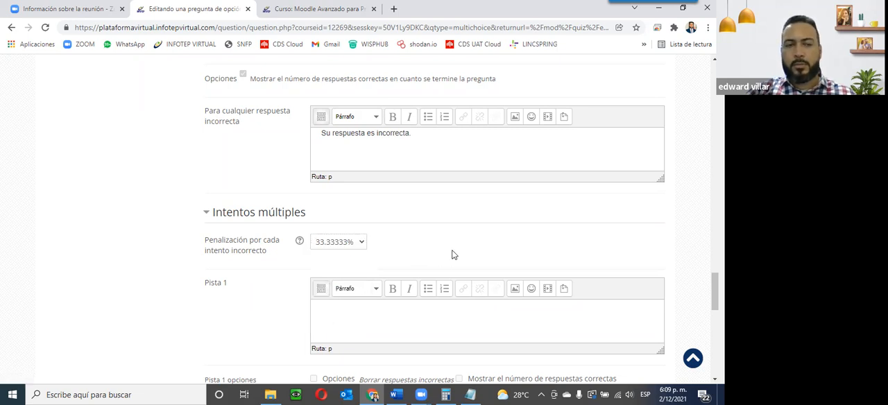
Step: Save the changes to the multiple choice question
scroll(452, 255, "down", 2)
scroll(452, 254, "down", 5)
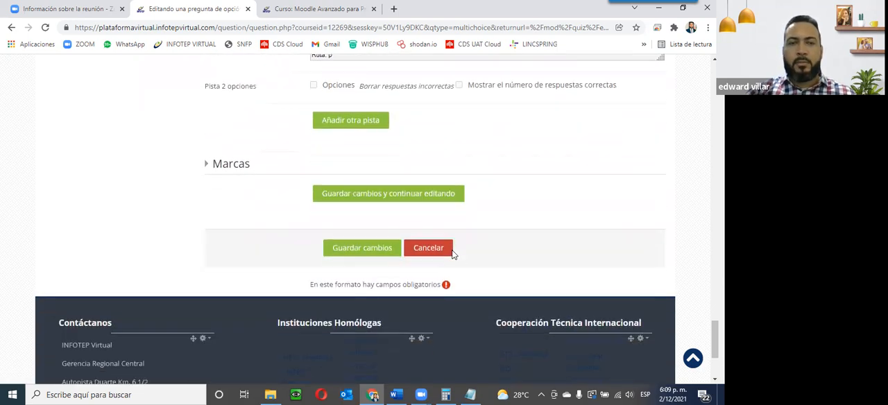
left_click(362, 248)
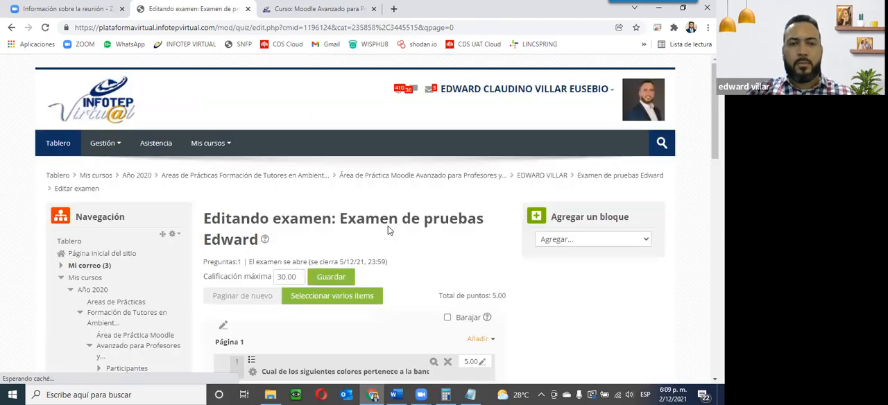
Step: Preview the question, choose the answer Rojo and submit it with Enviar y terminar
scroll(388, 231, "down", 2)
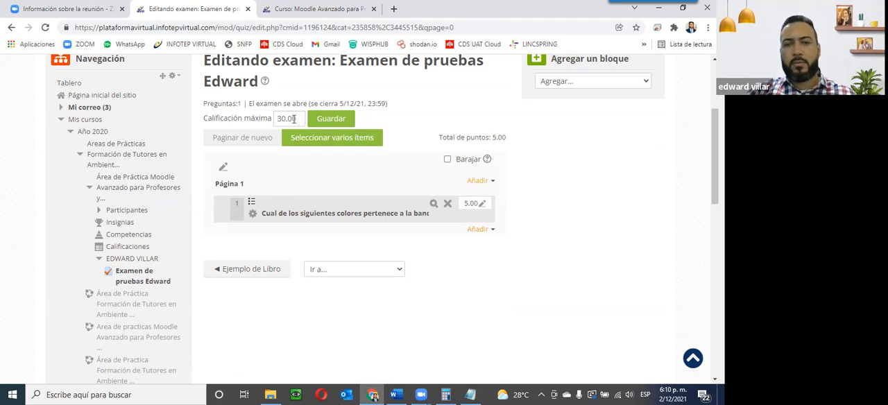
left_click(434, 205)
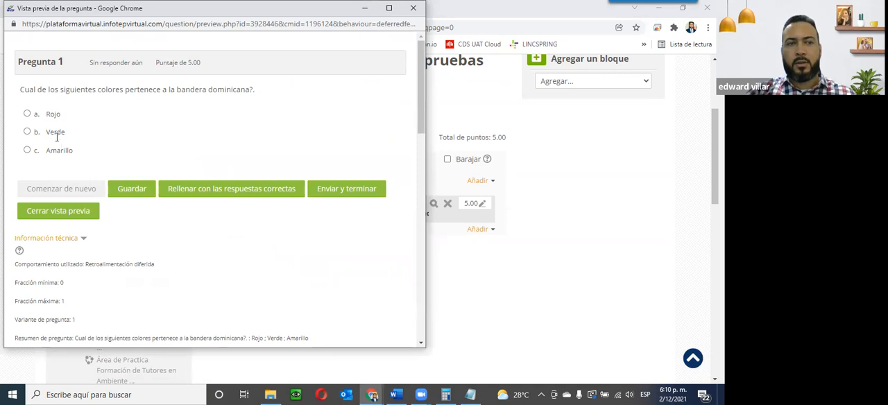
left_click(27, 113)
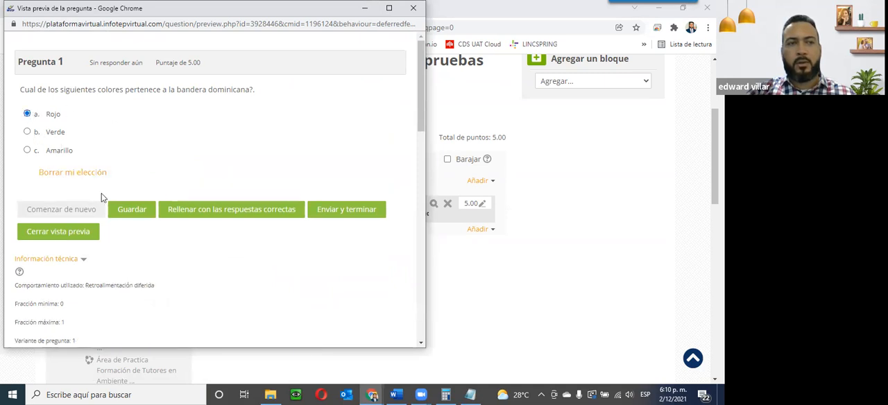
left_click(343, 212)
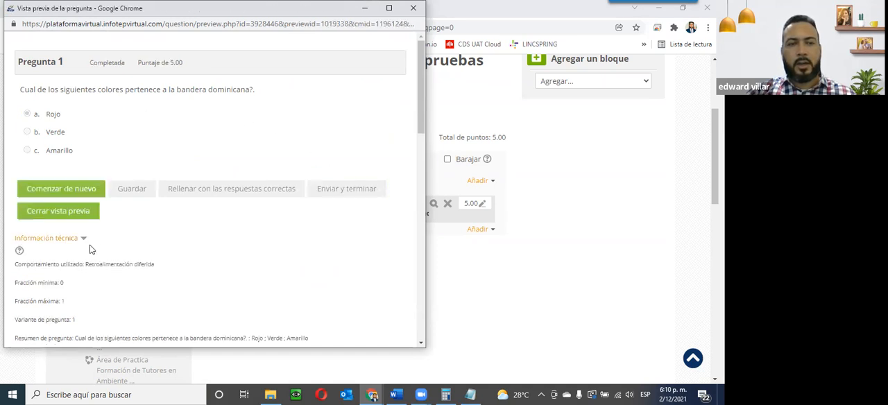
Step: Review the technical information of the answered preview, then close the preview window
scroll(91, 248, "down", 1)
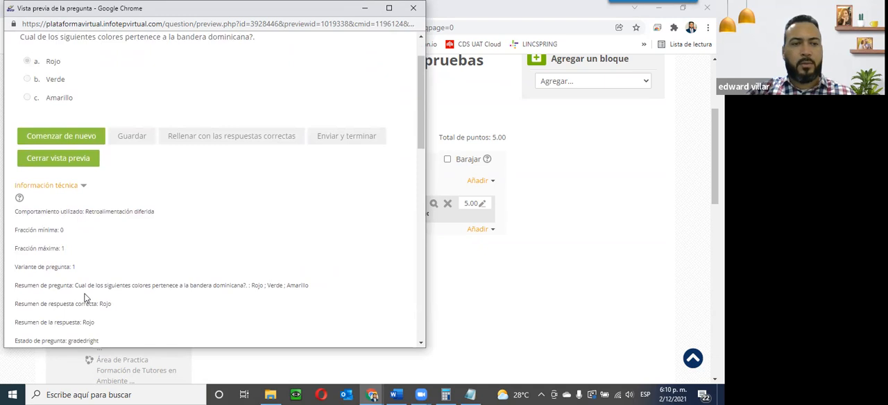
scroll(111, 295, "down", 1)
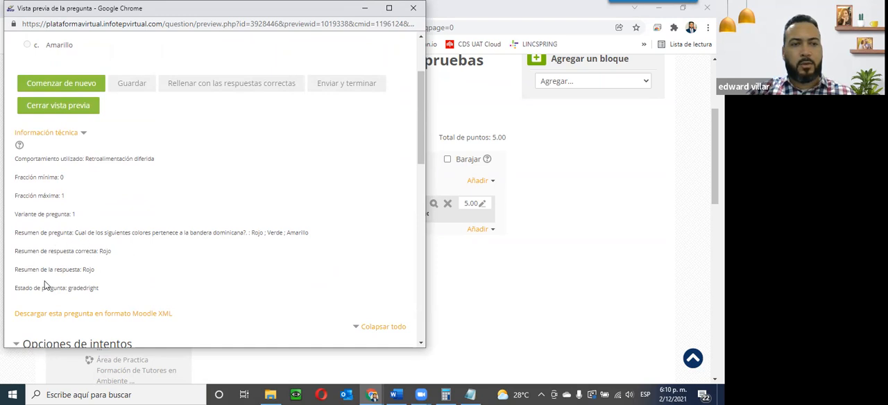
left_click_drag(83, 269, 109, 273)
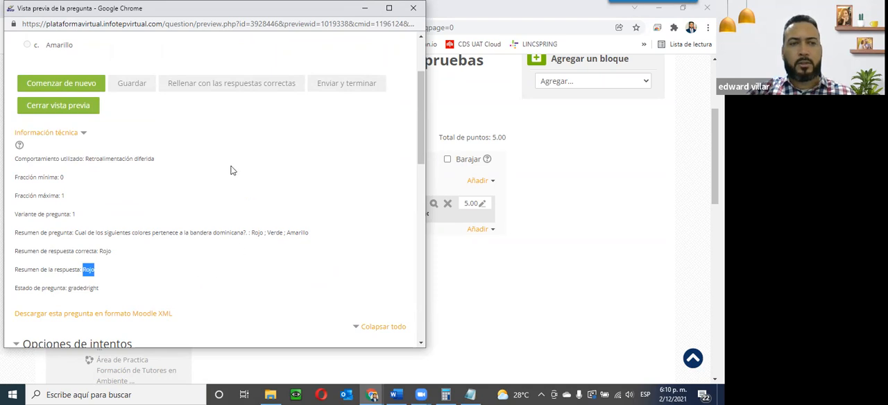
scroll(104, 243, "up", 3)
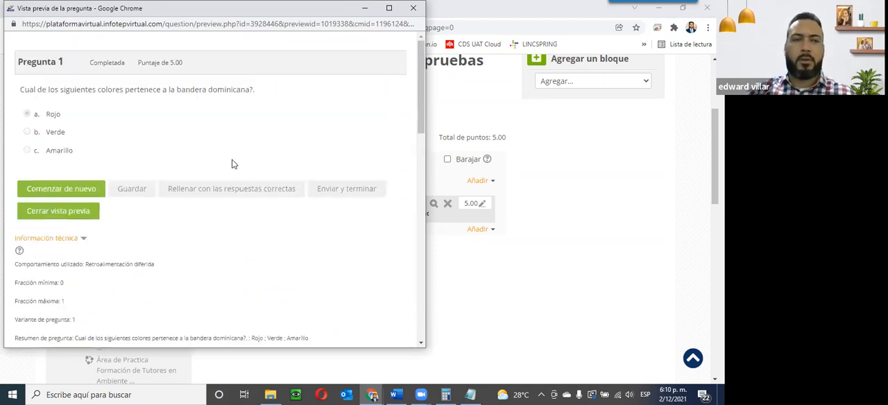
left_click(39, 216)
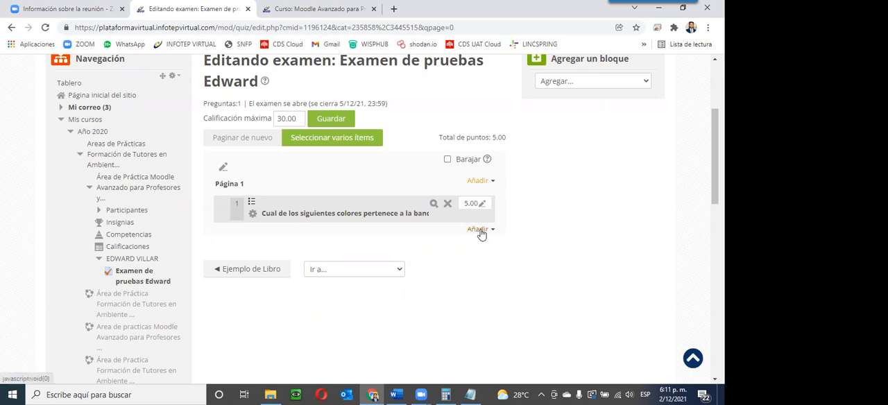
Step: Open the question for editing and review its answer options, grades and feedback
left_click(253, 208)
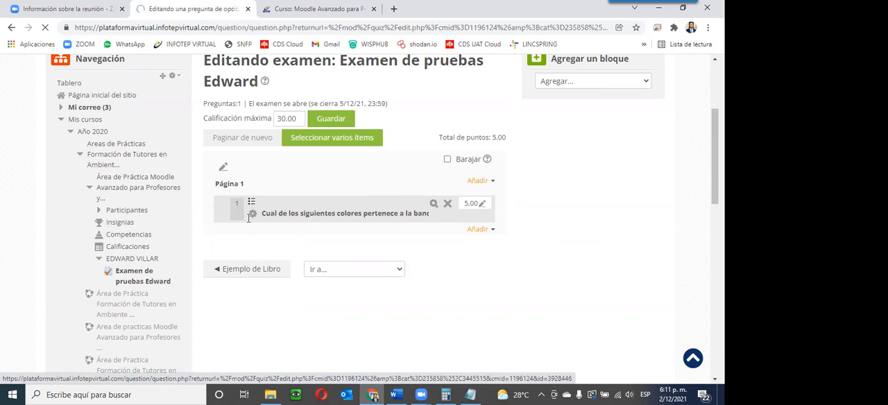
scroll(335, 264, "down", 15)
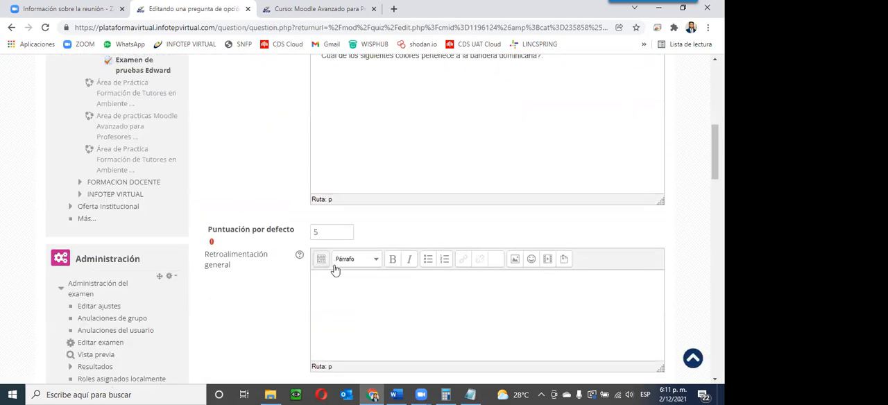
scroll(334, 270, "down", 3)
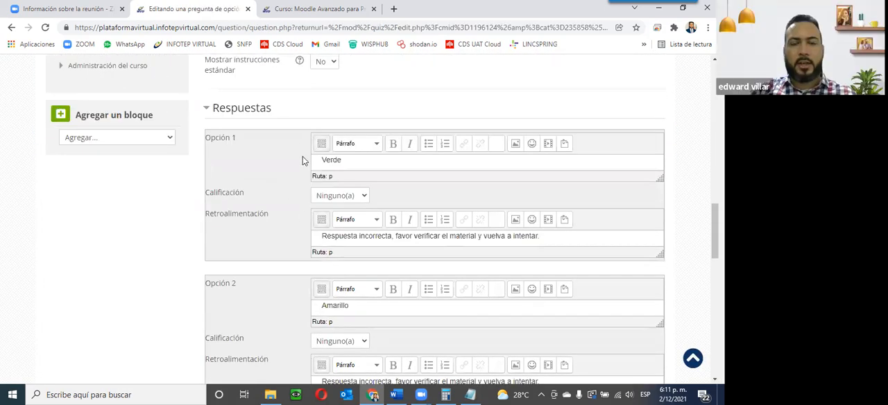
scroll(372, 332, "down", 2)
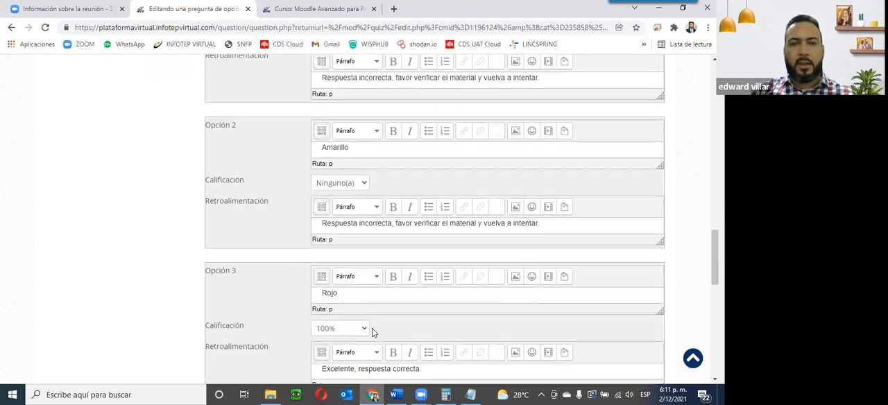
scroll(373, 332, "up", 1)
scroll(373, 332, "down", 1)
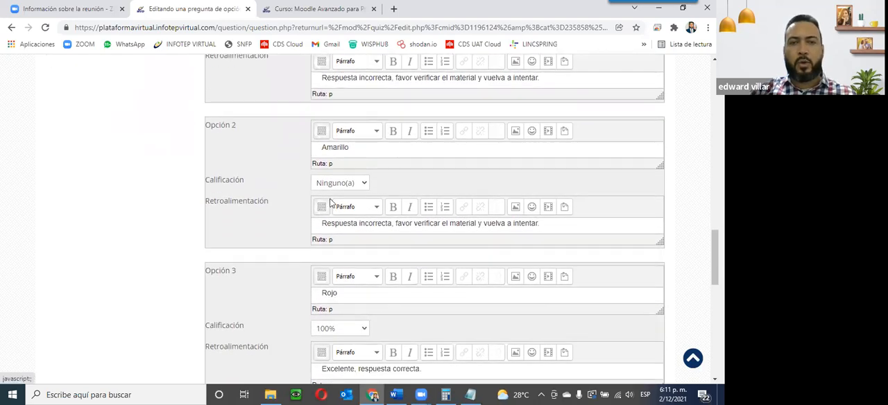
scroll(329, 200, "up", 1)
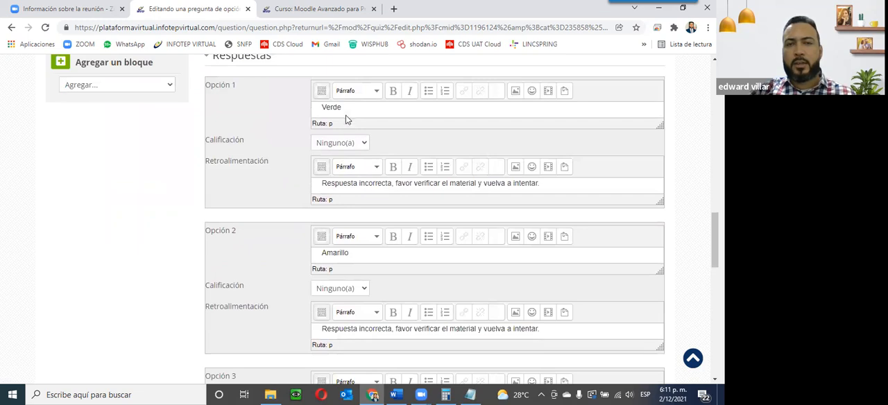
scroll(340, 298, "down", 1)
scroll(343, 302, "down", 1)
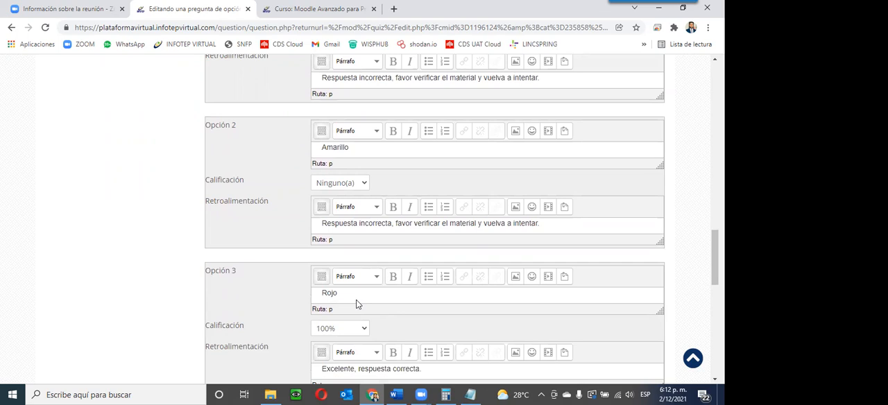
left_click_drag(322, 80, 598, 93)
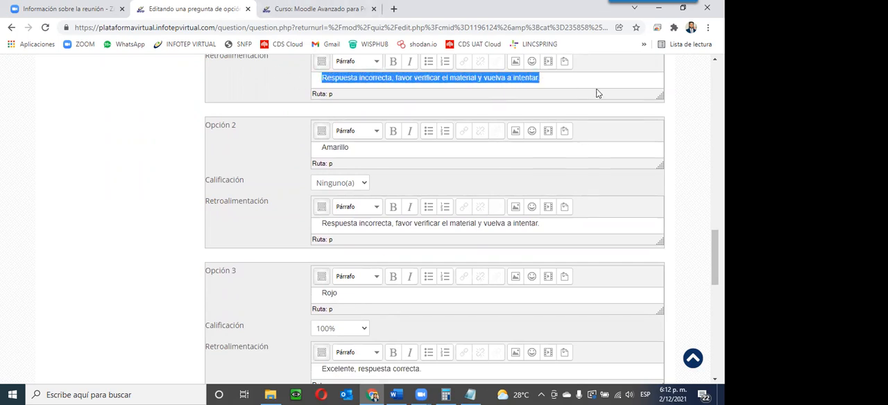
left_click(547, 78)
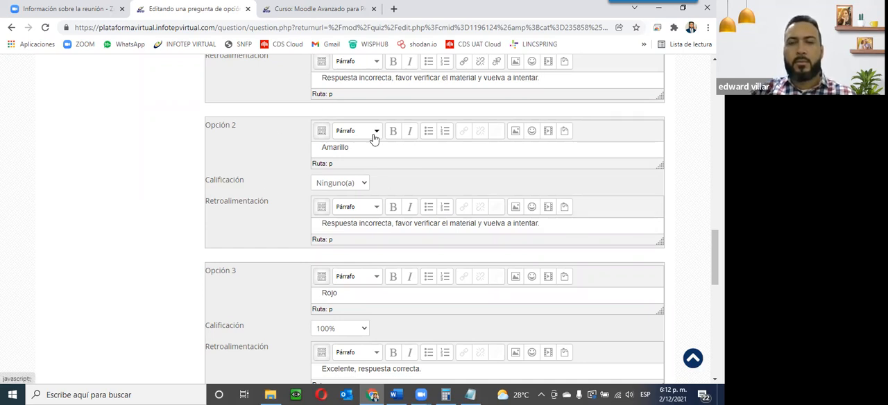
Step: Save the question again and return to the quiz editing page
left_click(302, 10)
left_click(208, 10)
scroll(391, 247, "down", 4)
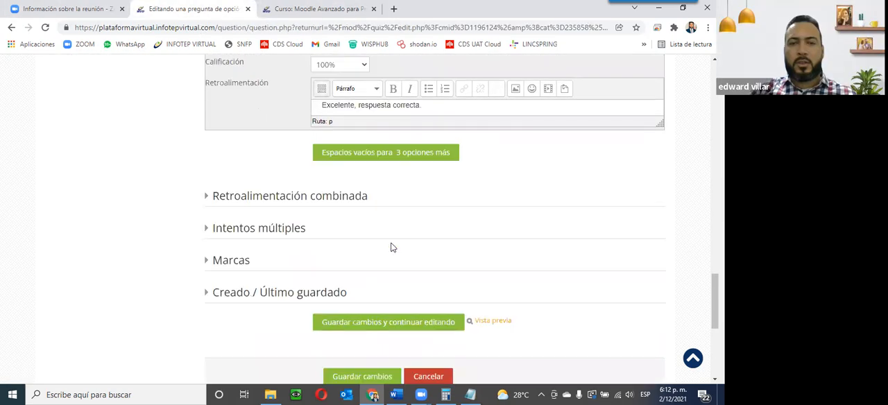
scroll(444, 301, "down", 2)
left_click(436, 217)
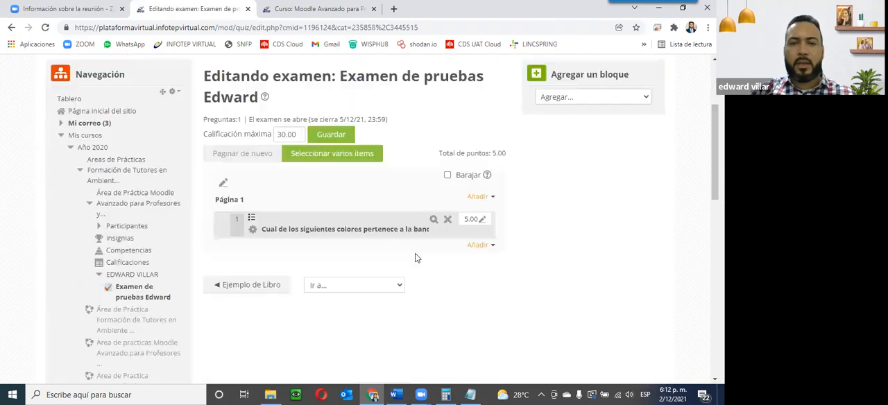
Step: Preview the question once more to see the shuffled answers, then close the preview
scroll(416, 258, "down", 1)
left_click(433, 203)
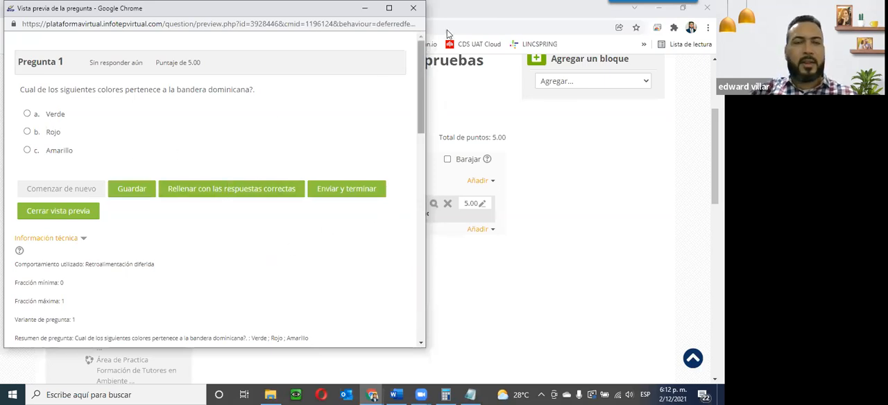
left_click(413, 7)
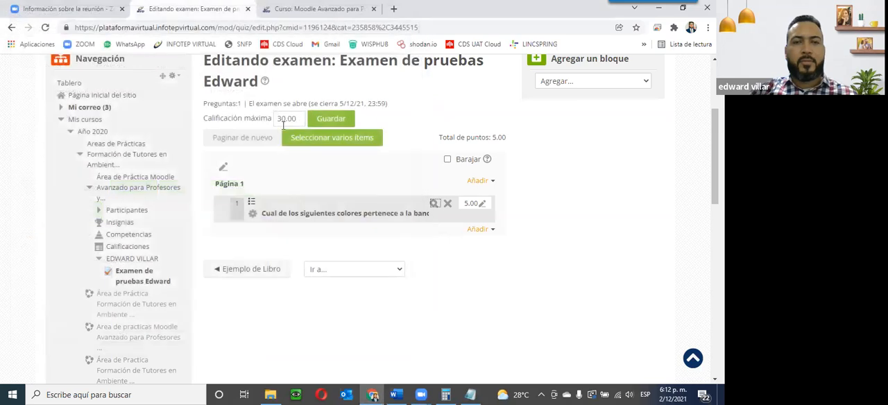
Step: Add a new True/False (Falso/Verdadero) question to the quiz
left_click(477, 230)
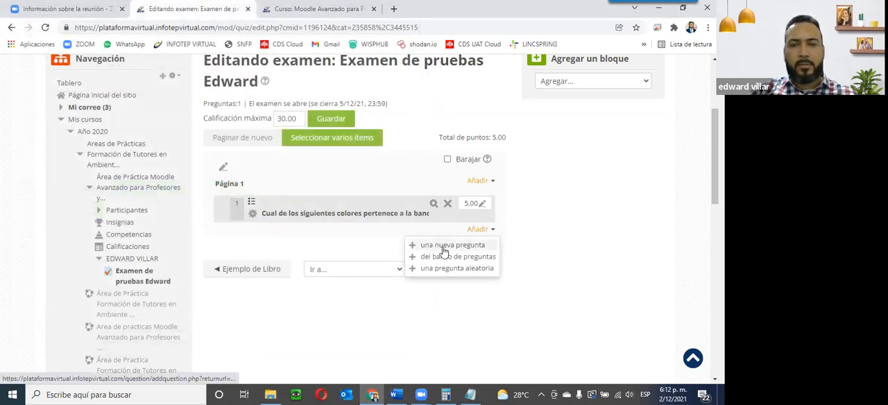
left_click(444, 246)
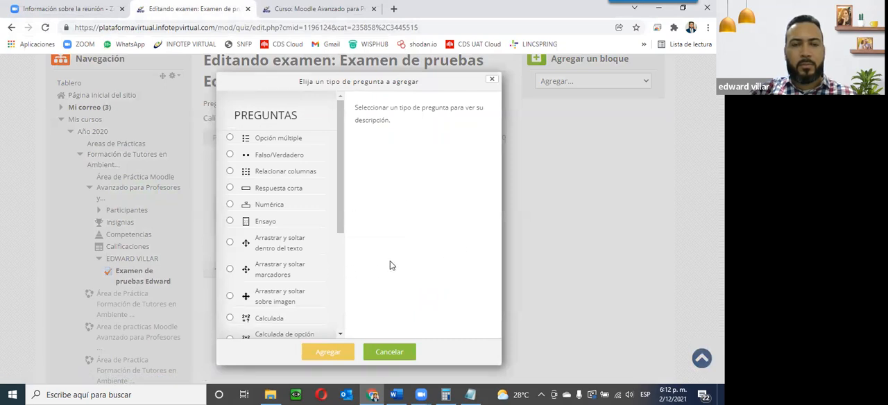
left_click(255, 159)
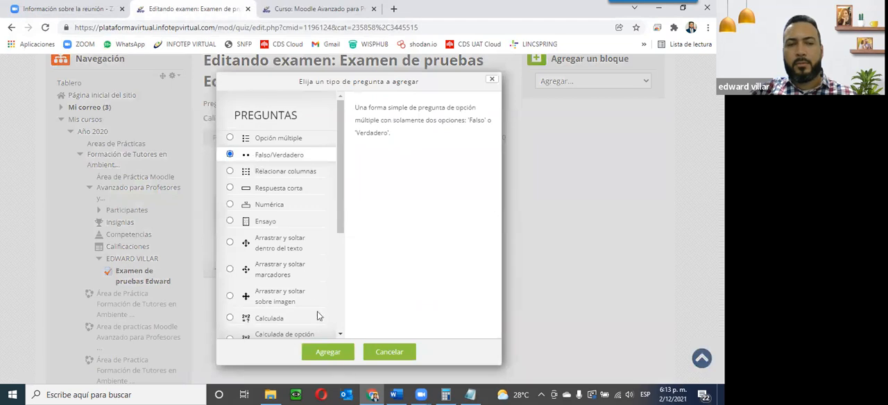
left_click(306, 352)
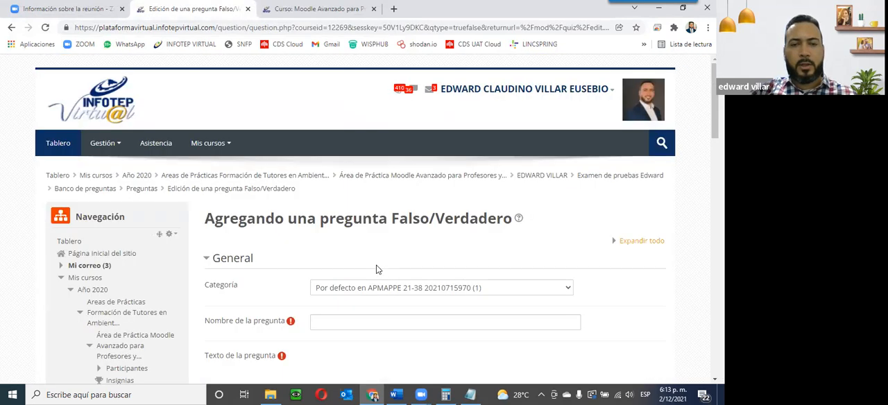
scroll(376, 265, "down", 3)
Step: Name the question 'Es el color Verde uno de los colores de la bandera dominicana?.'
left_click(323, 169)
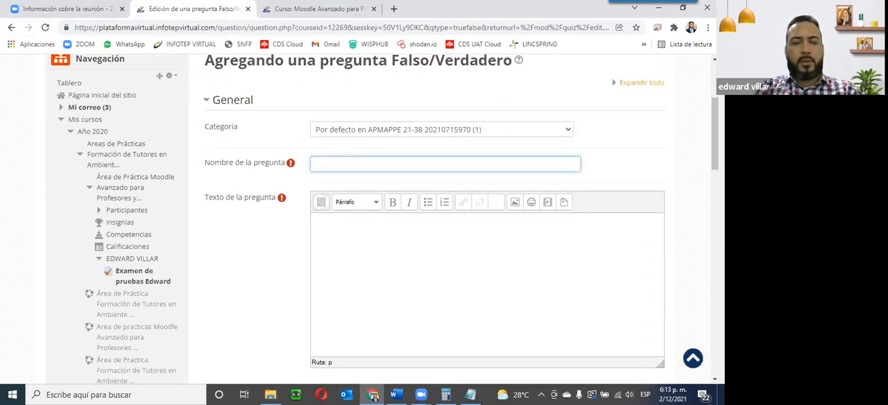
type("Es el colo Verde")
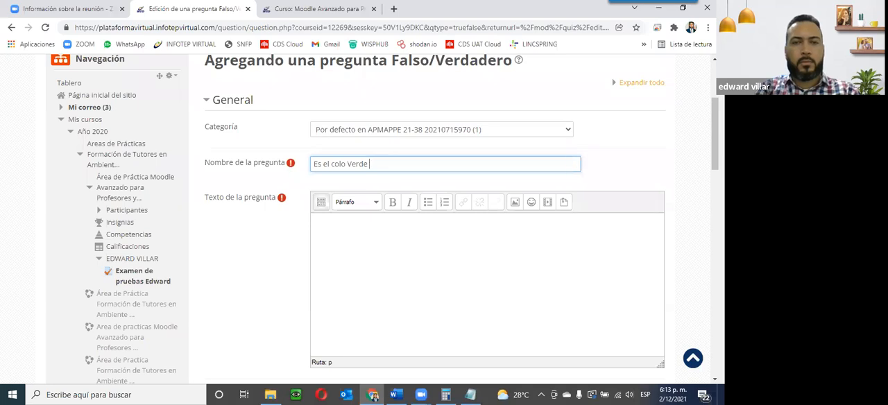
type("uno de los colores de la")
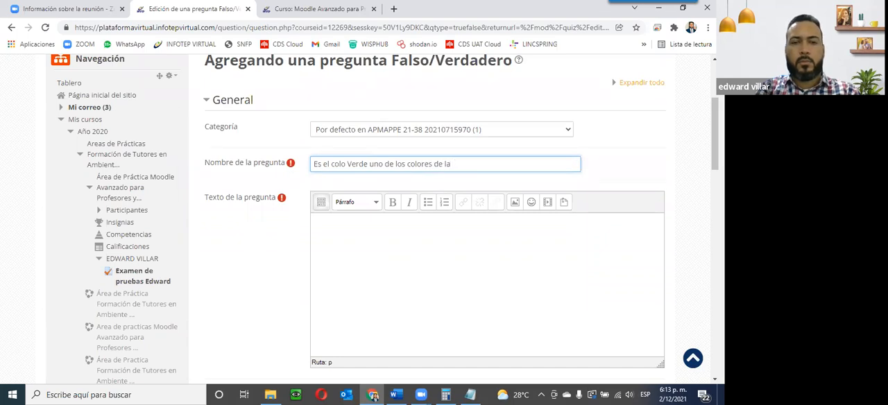
type(" bandera dominicana?.")
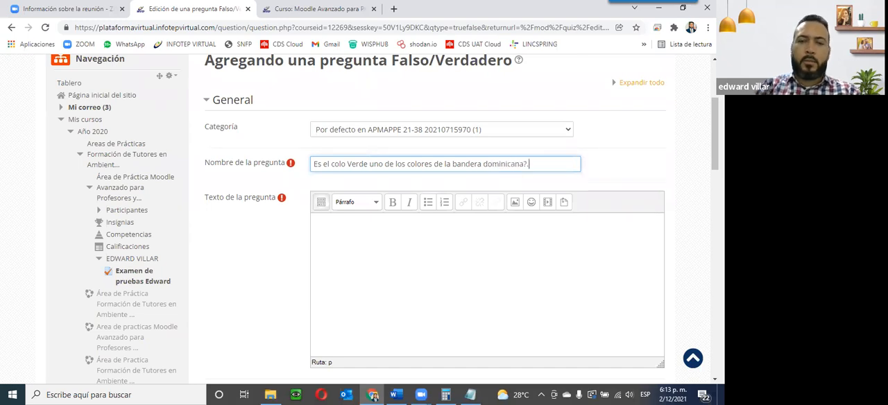
left_click(346, 164)
type("r")
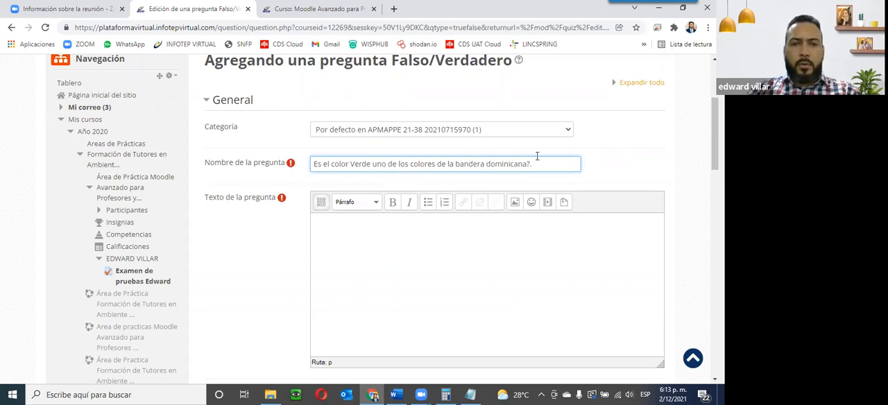
Step: Copy the question name into the question text field
left_click_drag(559, 165, 275, 147)
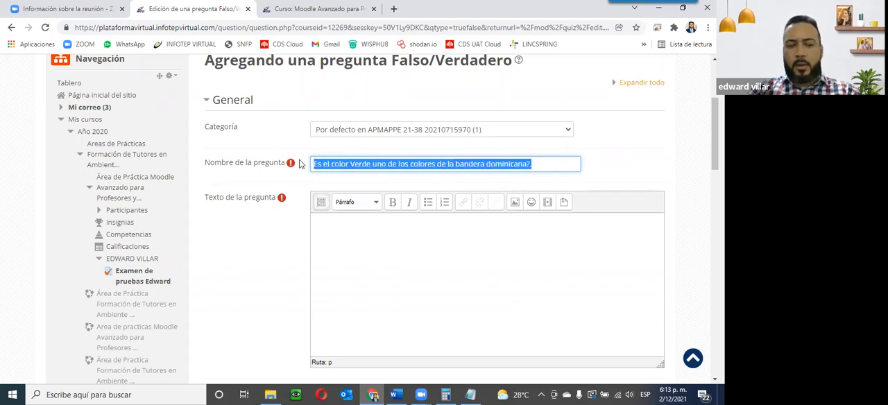
left_click(457, 255)
type("Es el color Verde uno de los colores de la bandera dominicana?.")
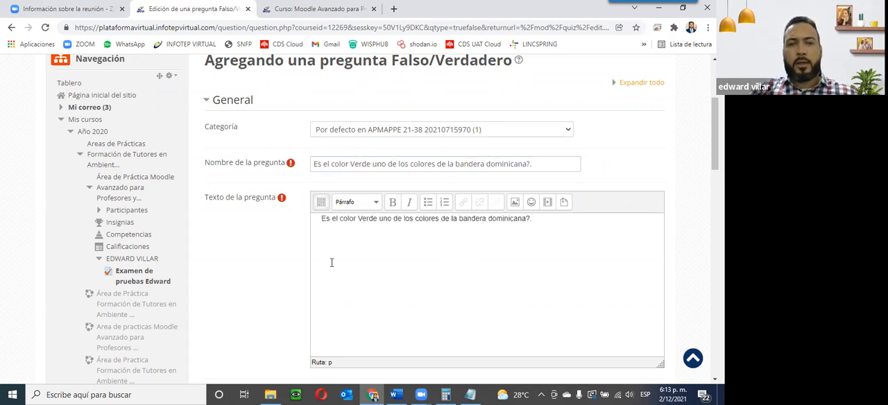
Step: Set the question's default mark to 5
scroll(331, 262, "down", 2)
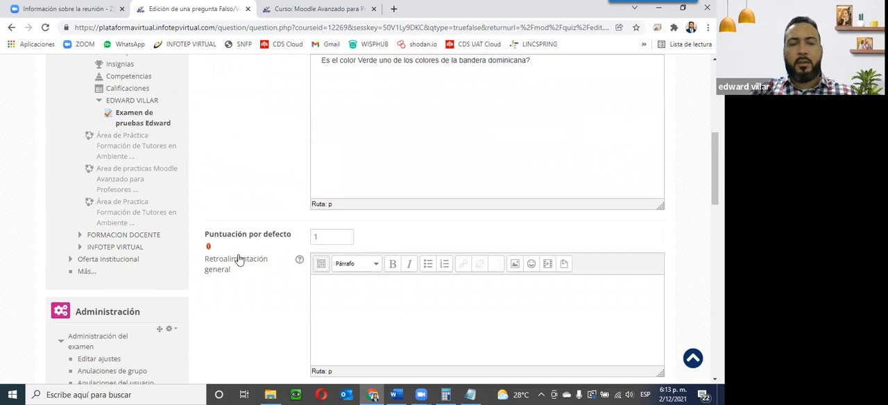
left_click_drag(343, 238, 313, 239)
type("5")
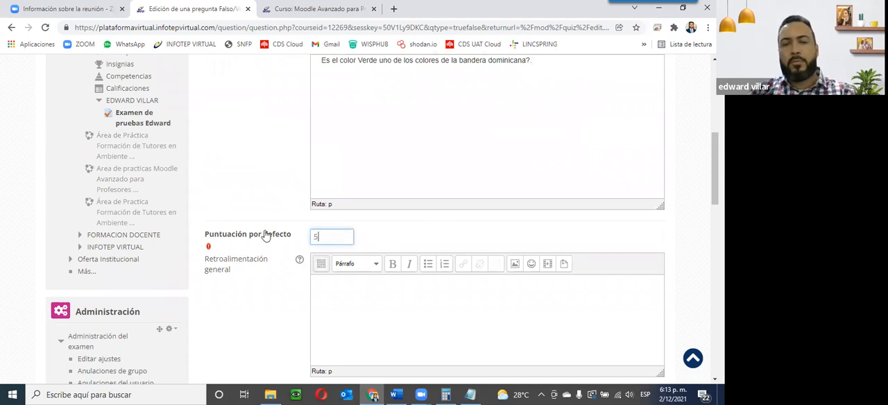
Step: Scroll through the question form to review its fields
scroll(529, 270, "down", 2)
scroll(529, 270, "down", 1)
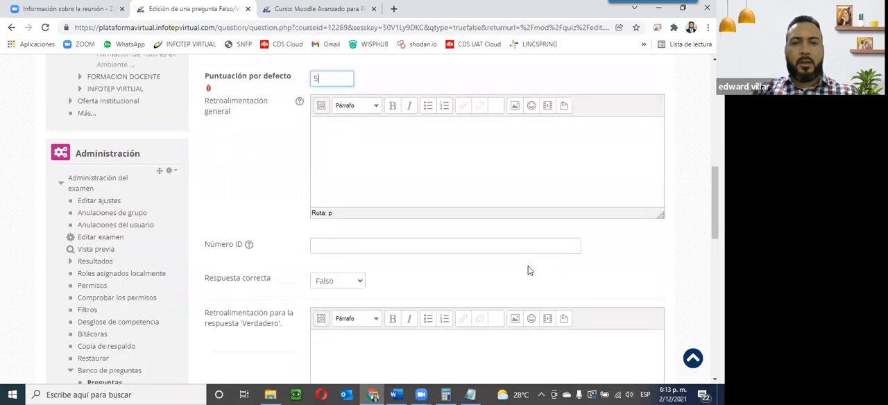
scroll(295, 256, "down", 1)
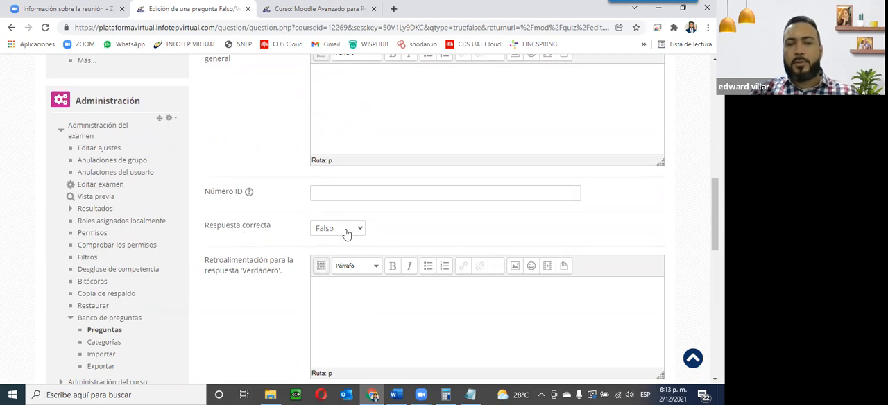
scroll(411, 232, "up", 3)
scroll(410, 232, "up", 4)
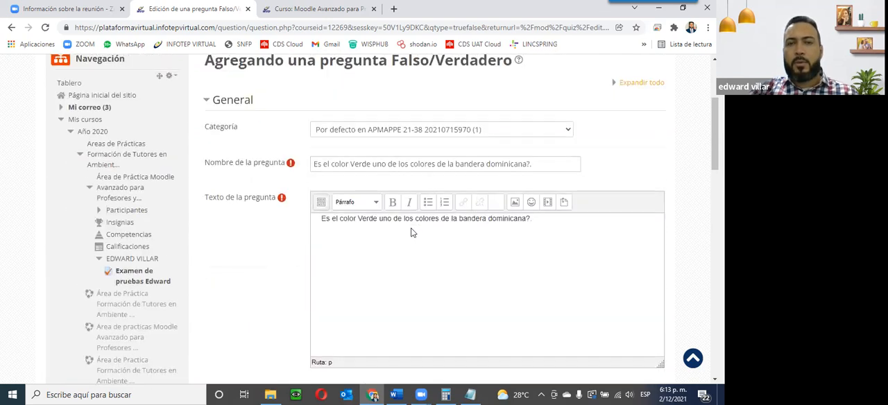
scroll(512, 237, "down", 2)
scroll(512, 237, "up", 2)
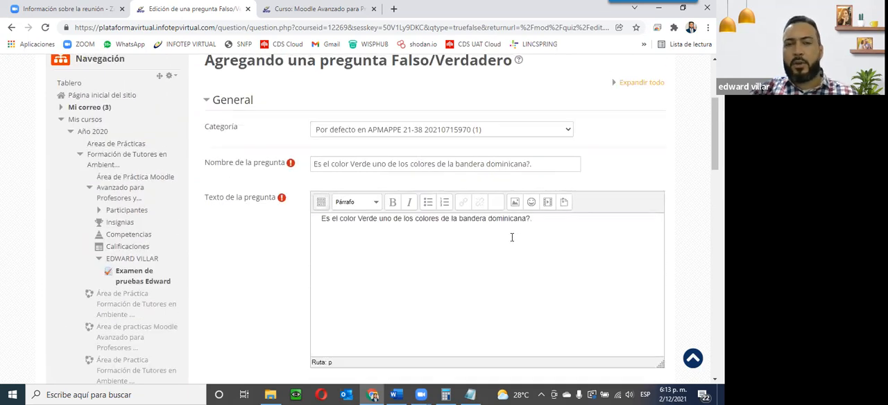
scroll(512, 237, "down", 5)
scroll(490, 242, "up", 2)
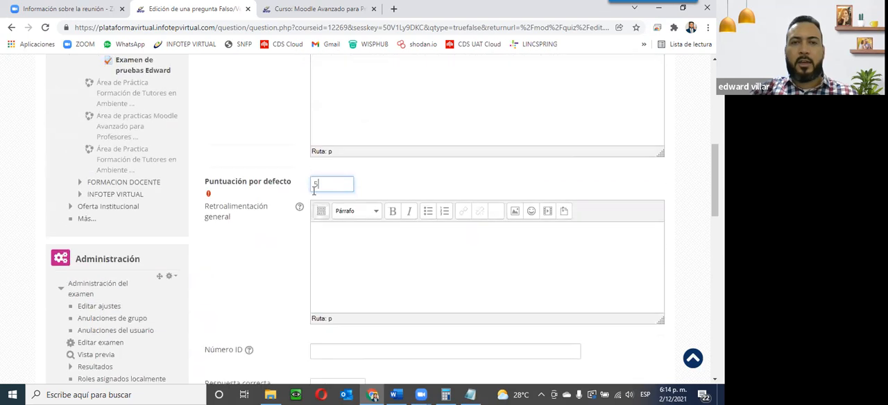
scroll(327, 233, "down", 3)
Step: Try choosing Verdadero as the correct answer, then set the correct answer back to Falso
left_click(333, 176)
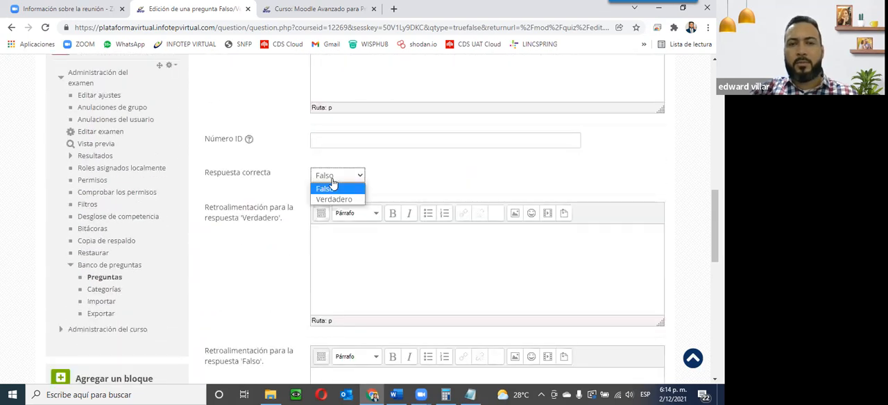
left_click(333, 199)
left_click(337, 175)
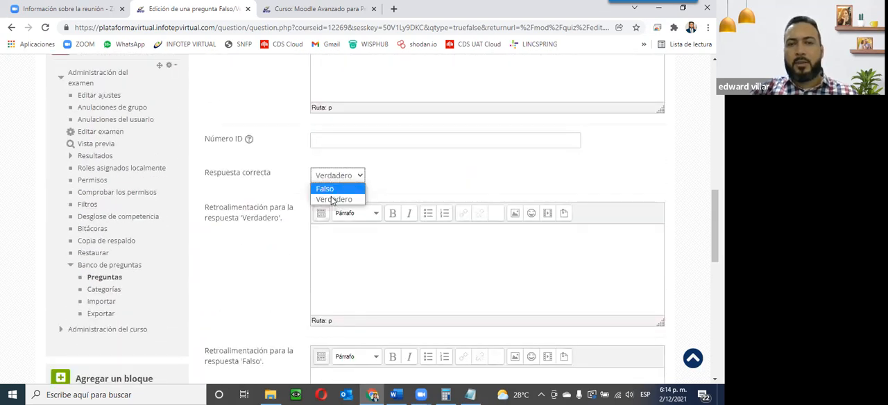
left_click(333, 189)
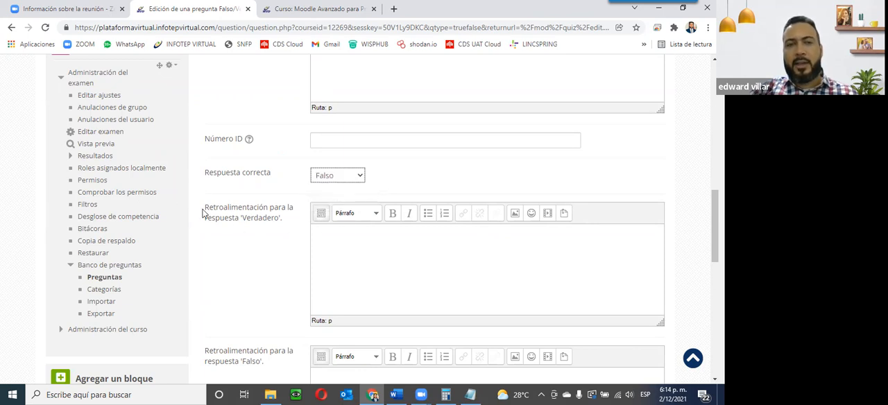
Step: Paste 'Respuesta incorrecta, favor verificar el material y vuelva a intentar.' from Notepad as the feedback for the Verdadero answer
left_click_drag(208, 212, 283, 218)
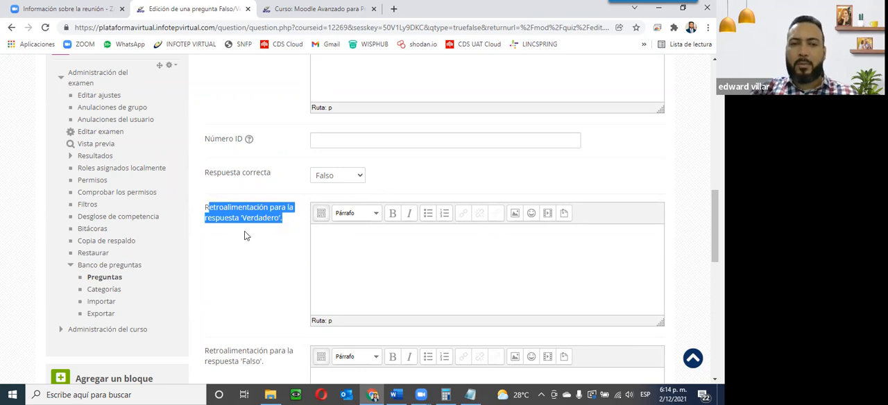
scroll(244, 232, "up", 5)
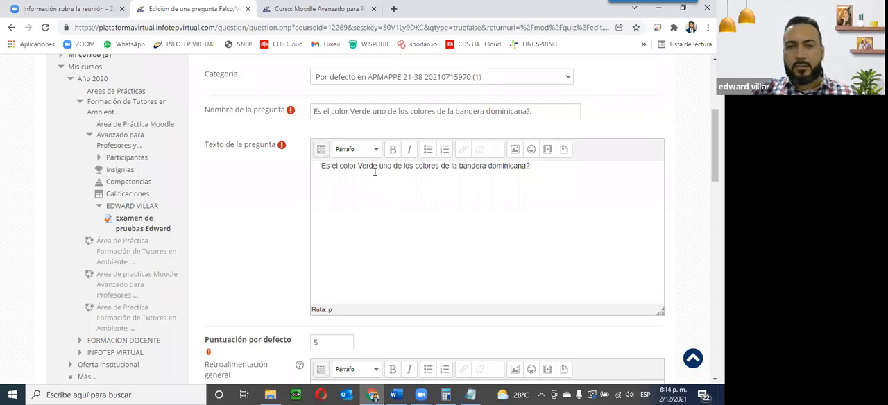
scroll(373, 172, "down", 5)
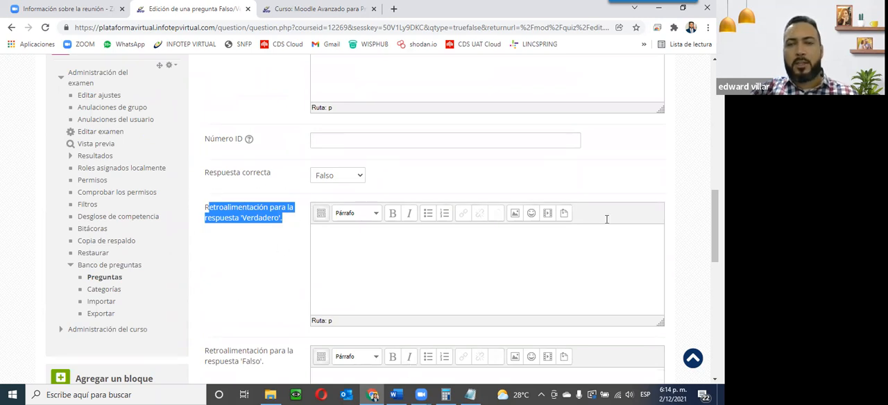
key("alt+Tab")
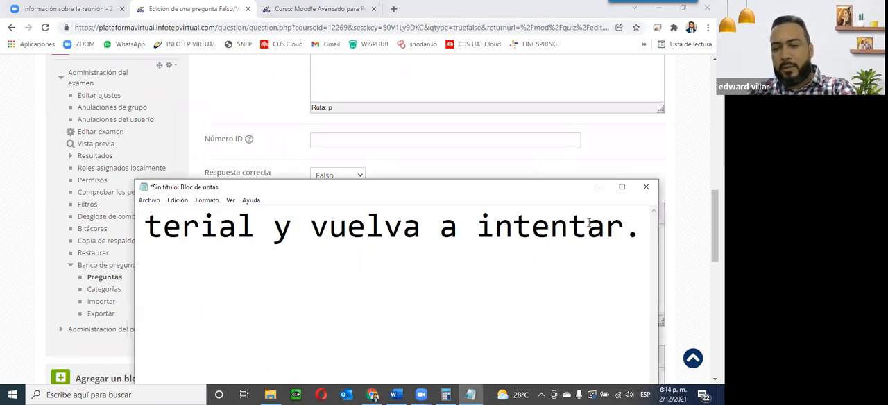
key("shift+Home")
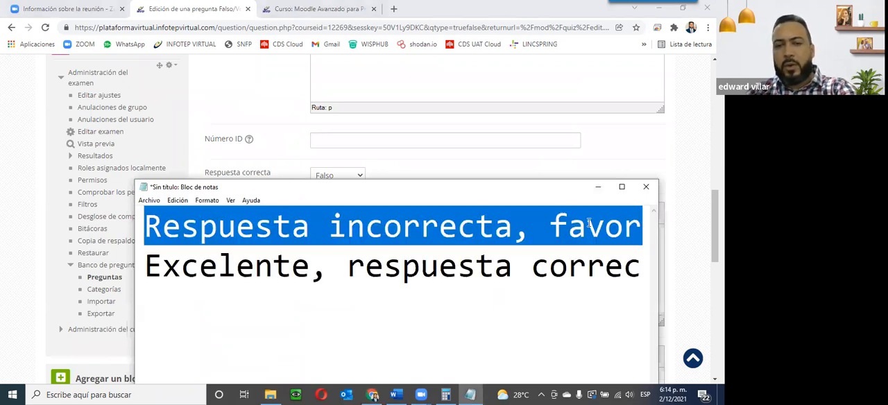
left_click(596, 188)
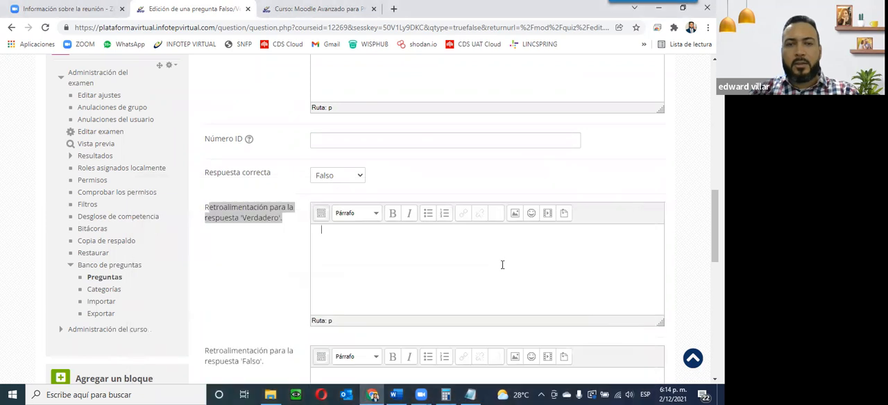
left_click(502, 264)
type("Respuesta incorrecta, favor verificar el material y vuelva a intentar")
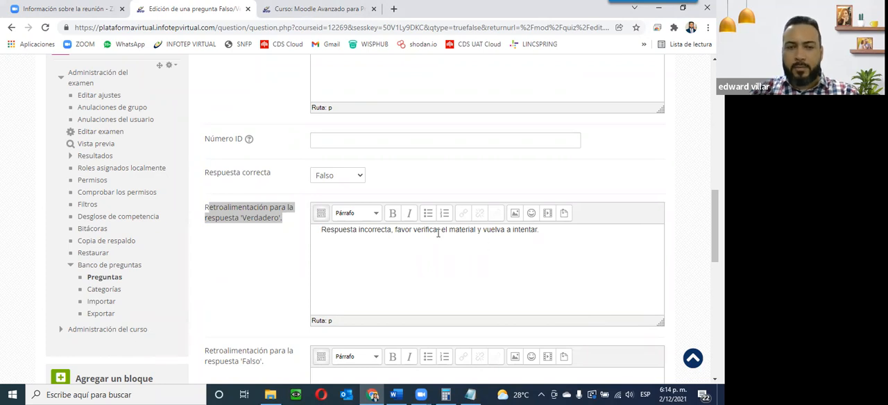
Step: Paste 'Excelente, respuesta correcta.' from Notepad as the feedback for the Falso answer
scroll(309, 260, "down", 2)
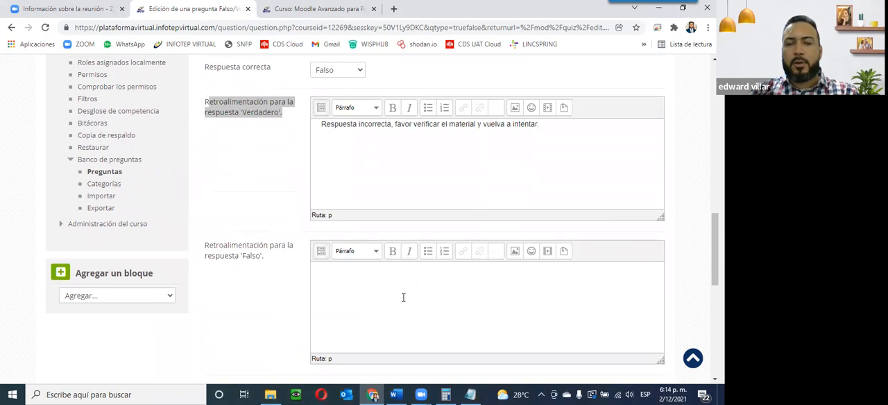
key("alt+Tab")
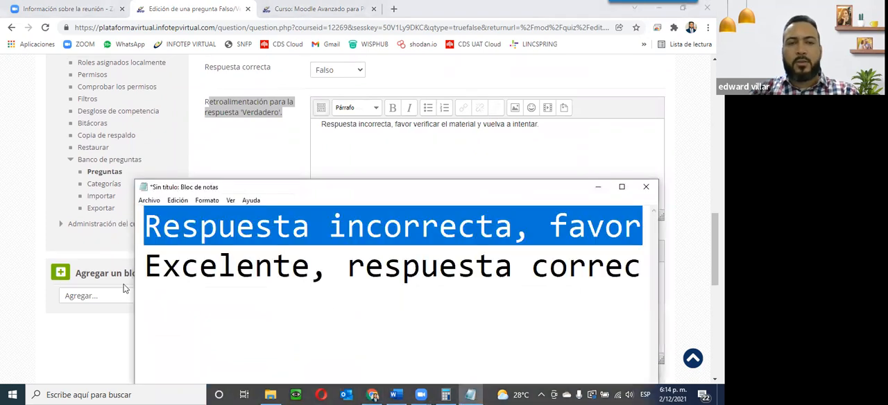
left_click(143, 273)
key("shift+End")
key("ctrl+c")
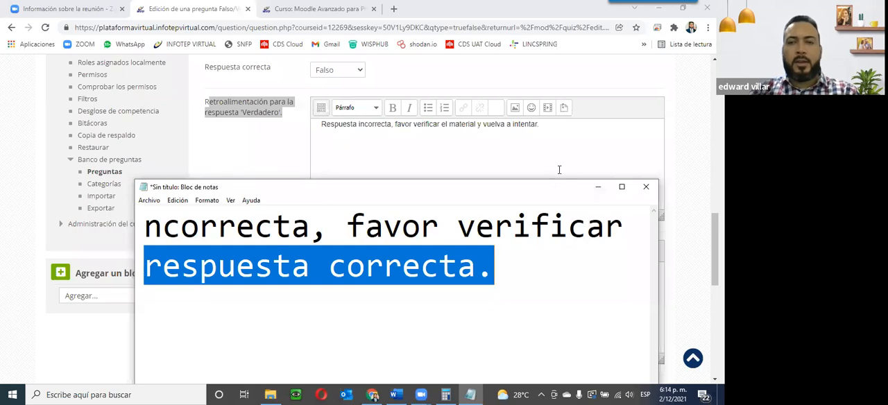
left_click(598, 186)
key("ctrl+v")
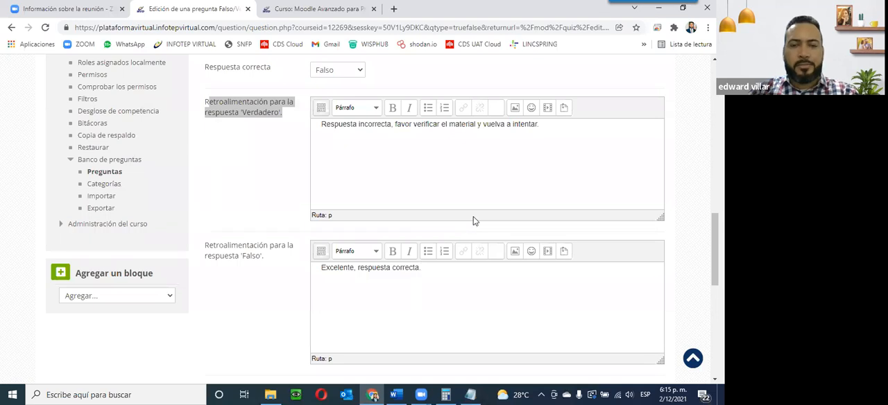
scroll(475, 219, "down", 3)
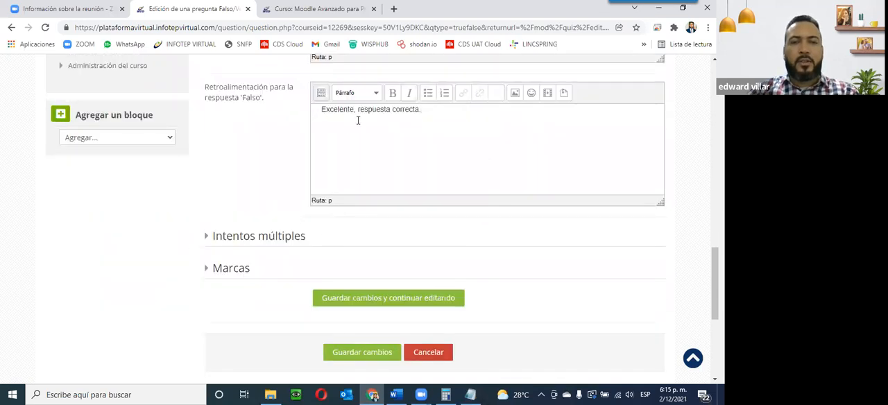
scroll(337, 183, "up", 4)
scroll(339, 191, "up", 7)
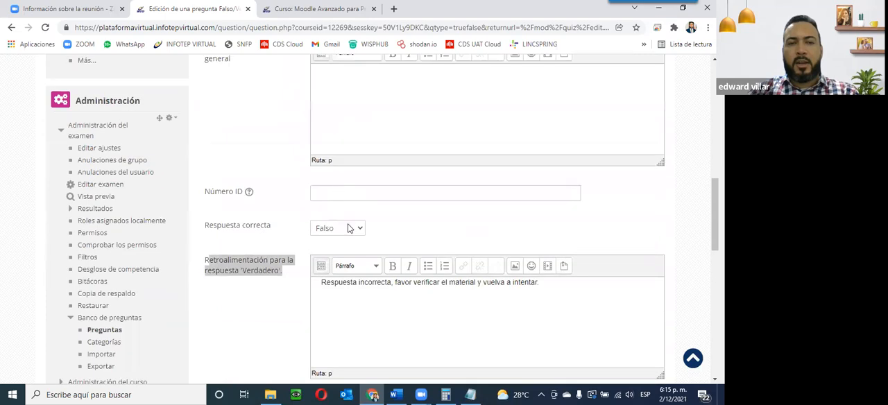
scroll(340, 233, "up", 3)
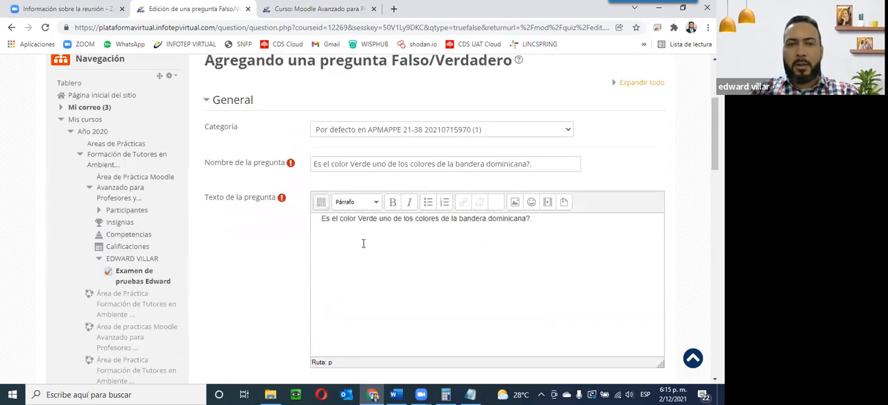
Step: Expand the multiple-tries settings and save the True/False question
scroll(353, 251, "down", 8)
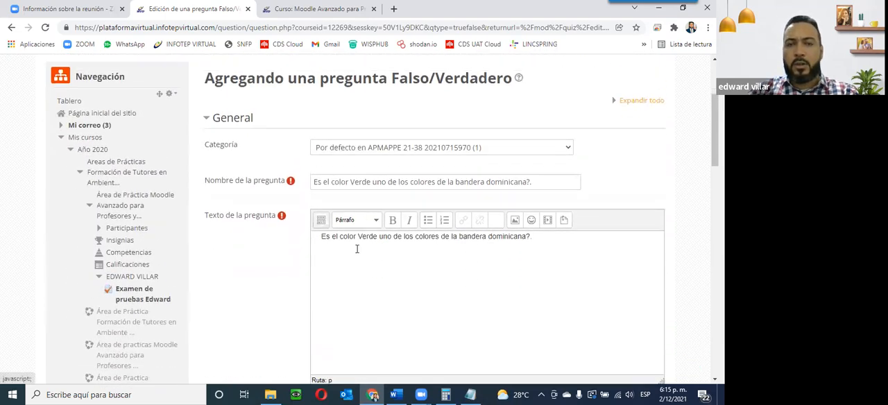
scroll(356, 248, "down", 3)
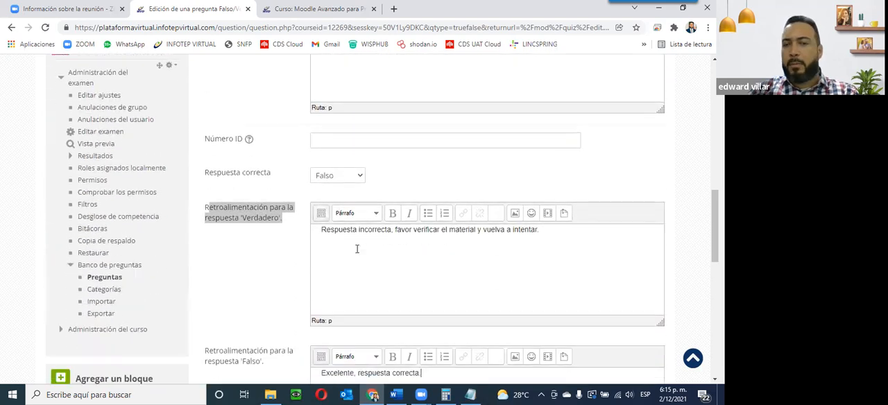
scroll(365, 250, "down", 3)
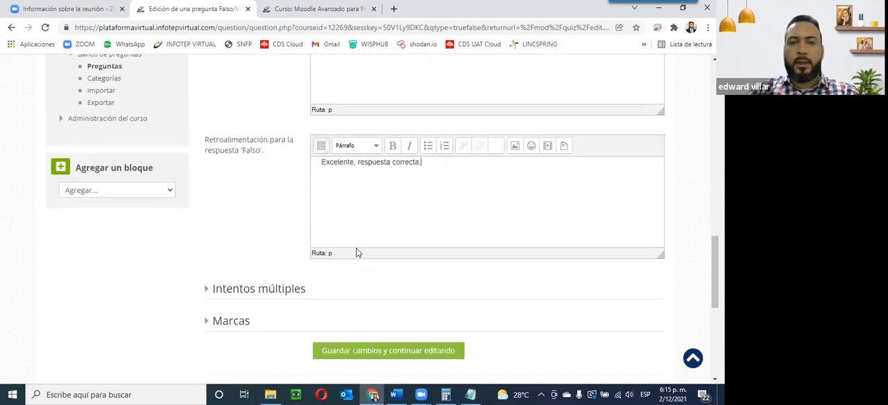
left_click(209, 290)
scroll(304, 279, "down", 3)
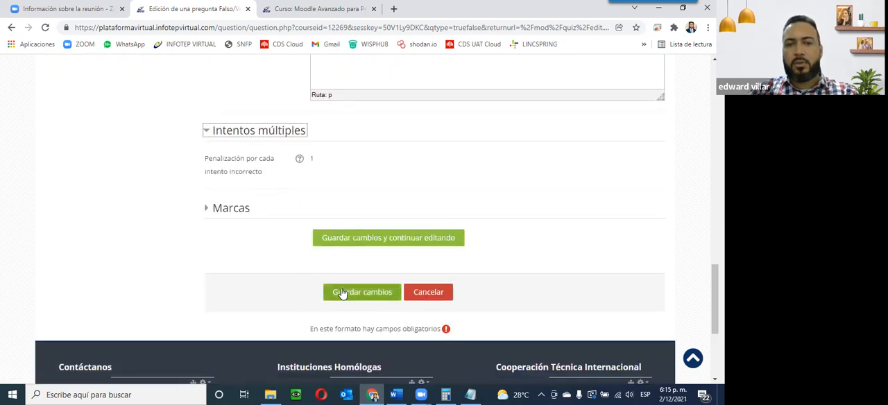
left_click(372, 292)
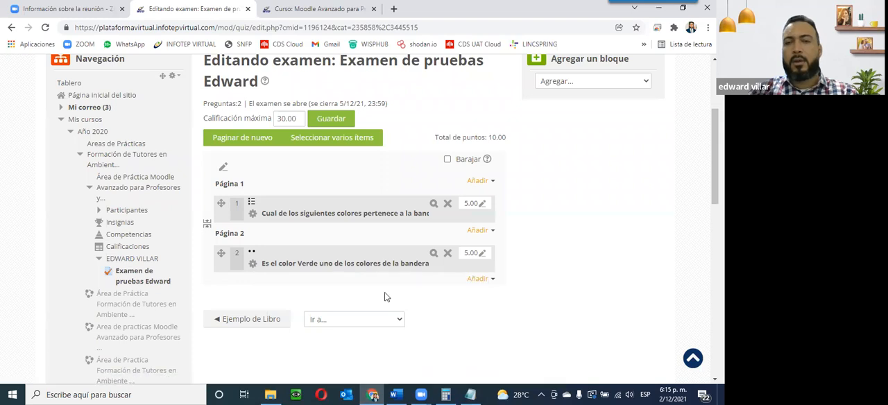
Step: Preview the True/False question, answer Verdadero and submit it
left_click(435, 253)
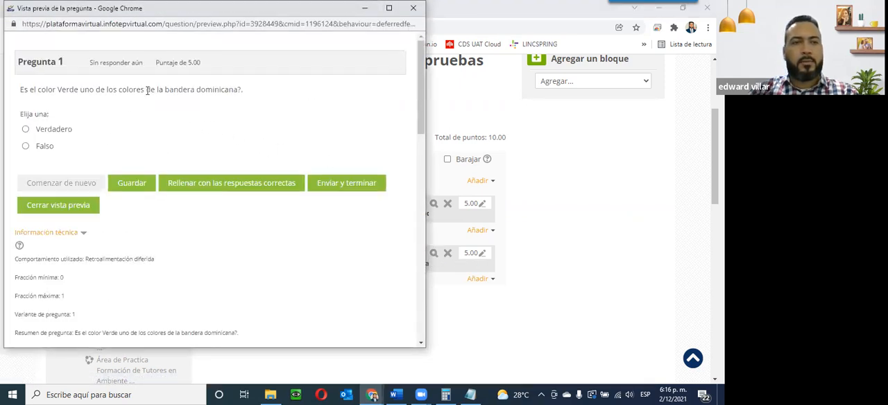
left_click(50, 132)
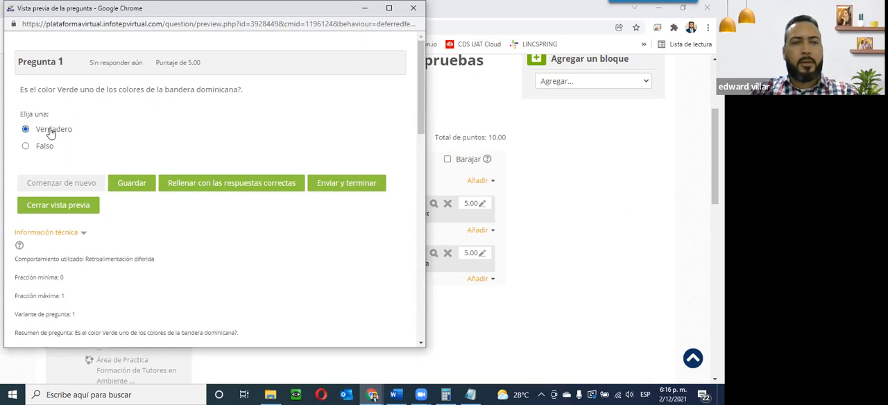
left_click(345, 185)
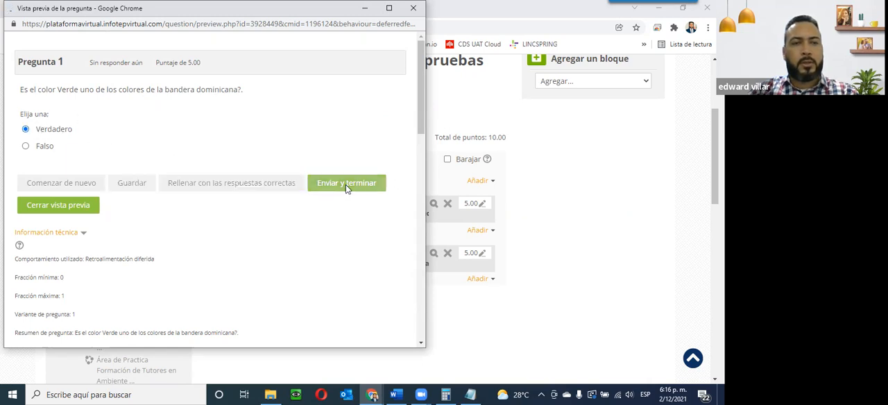
scroll(345, 189, "down", 1)
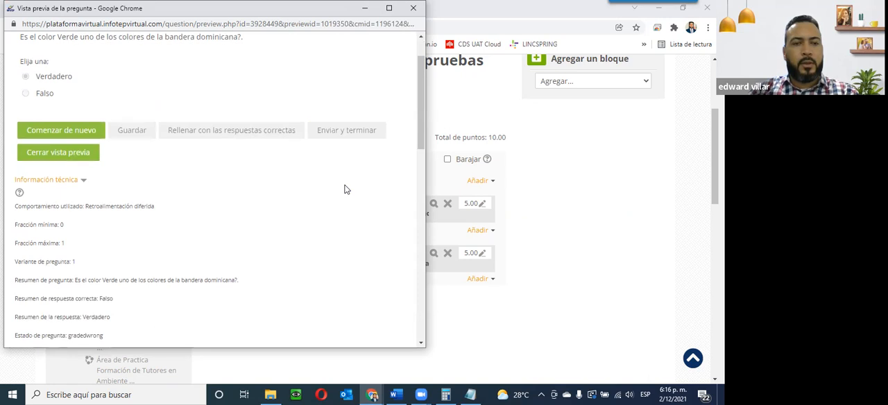
scroll(346, 189, "down", 1)
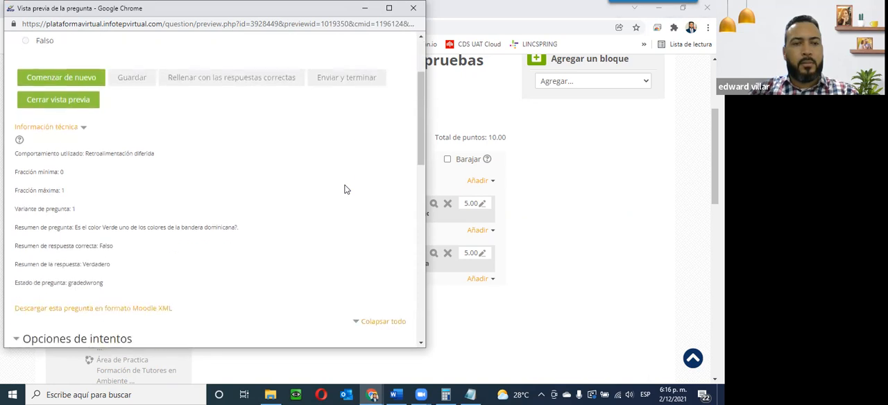
Step: Examine the preview's technical information comparing the correct answer with the given response, then close the preview window
scroll(345, 188, "up", 1)
left_click_drag(68, 298, 121, 299)
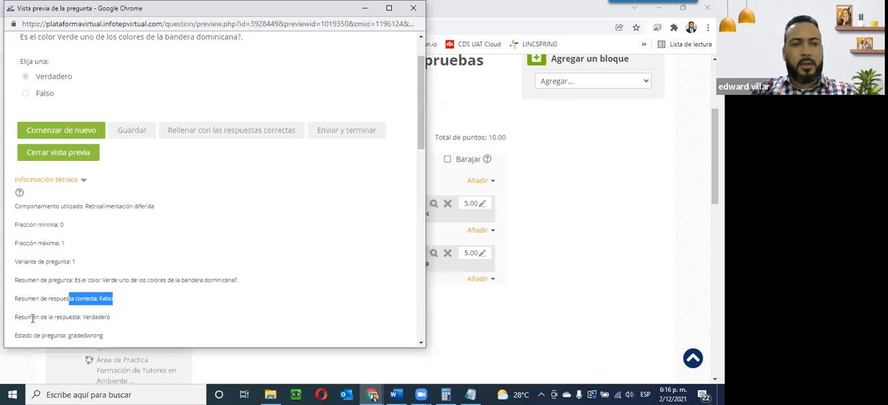
left_click_drag(45, 317, 124, 318)
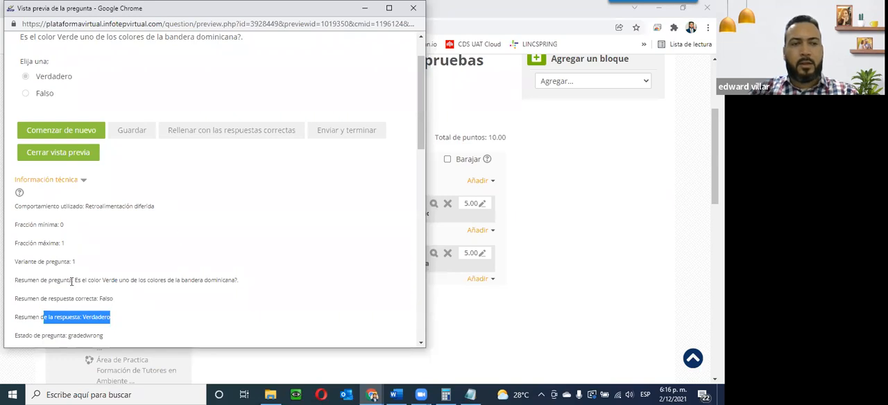
scroll(72, 283, "up", 1)
scroll(75, 285, "down", 5)
scroll(75, 285, "up", 5)
scroll(138, 278, "down", 4)
scroll(75, 224, "up", 3)
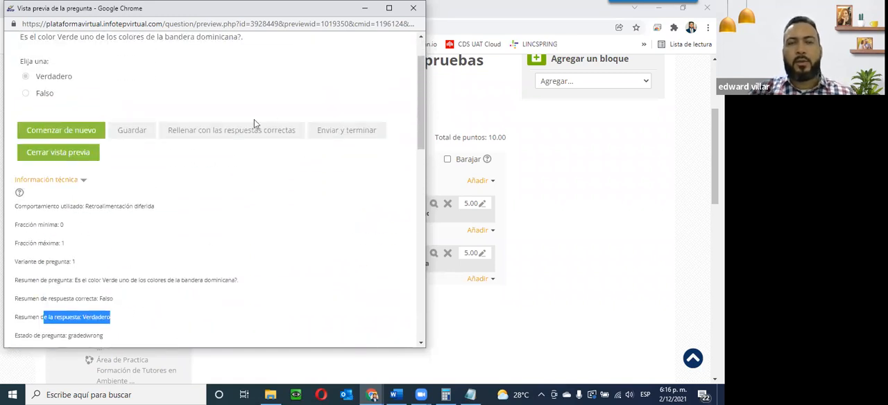
left_click(413, 11)
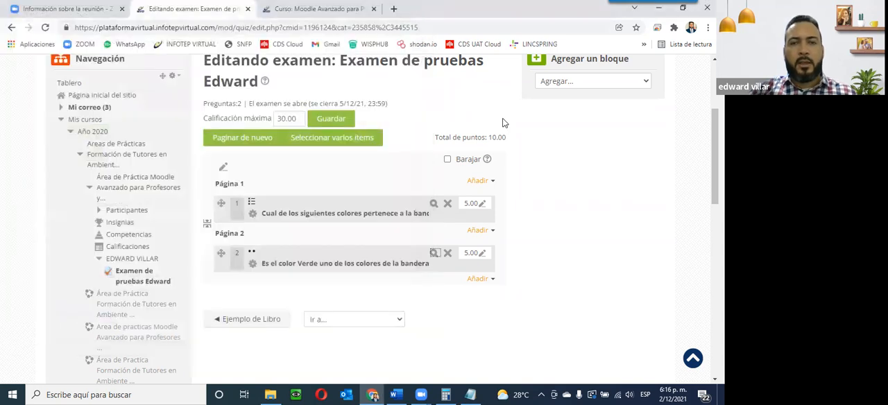
Step: Check the quiz's total points on the quiz editing page
double_click(492, 138)
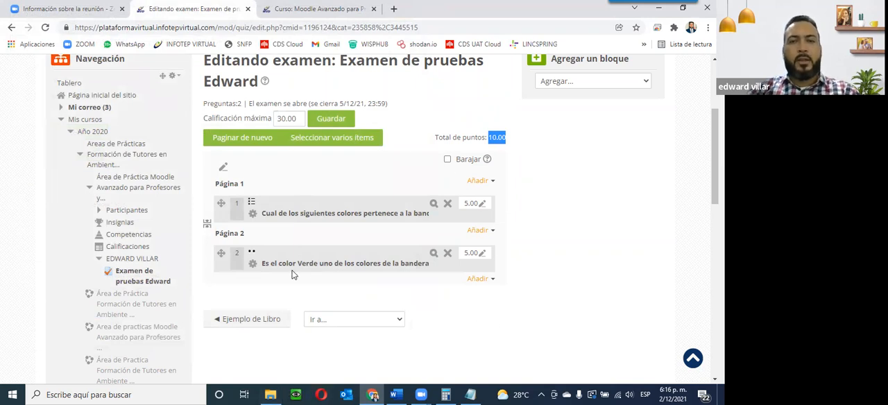
scroll(315, 285, "up", 3)
scroll(315, 286, "down", 1)
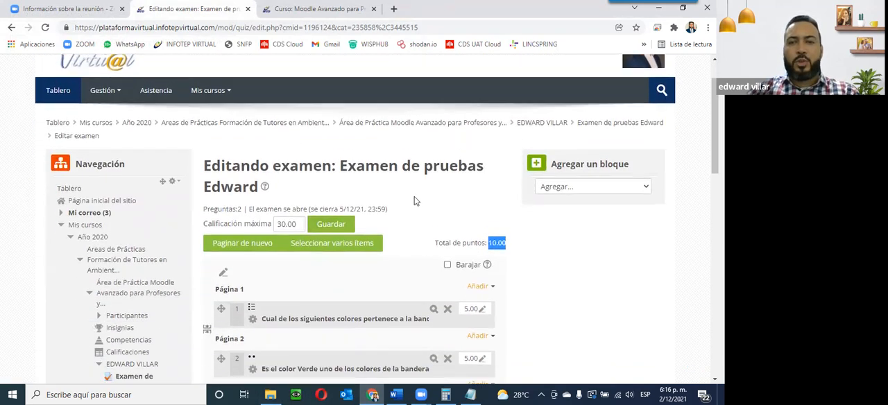
scroll(340, 242, "down", 2)
scroll(381, 211, "up", 3)
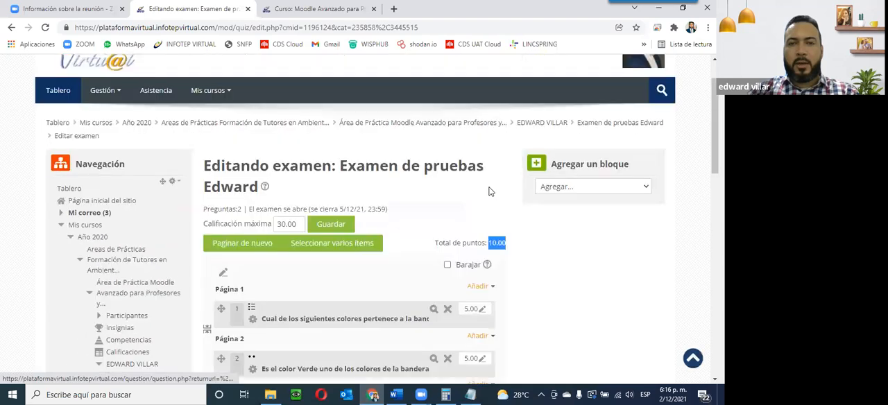
Step: Go to the course section and open the quiz Examen de pruebas Edward to review its summary page
left_click(528, 127)
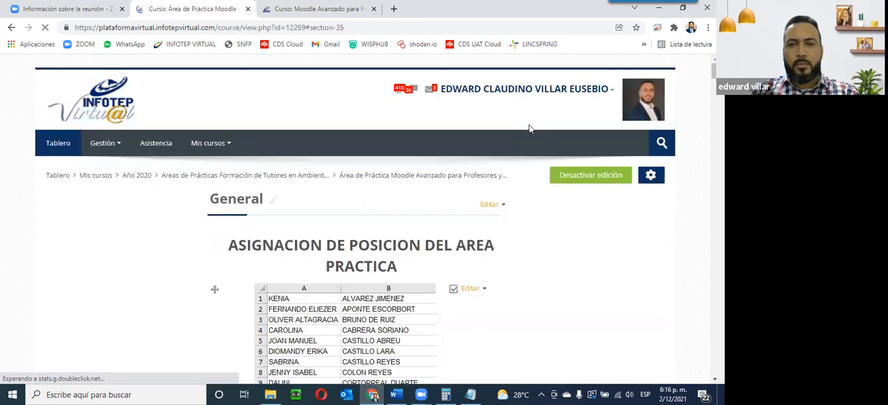
scroll(402, 179, "down", 1)
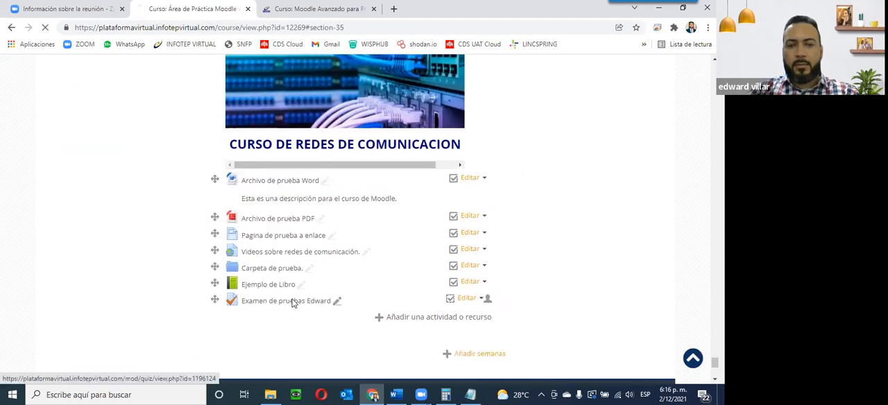
left_click(295, 303)
scroll(314, 298, "down", 3)
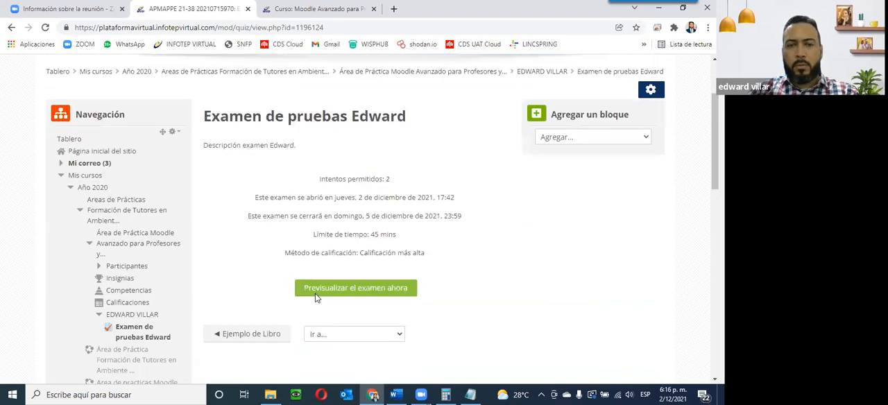
scroll(314, 298, "up", 1)
scroll(316, 298, "up", 1)
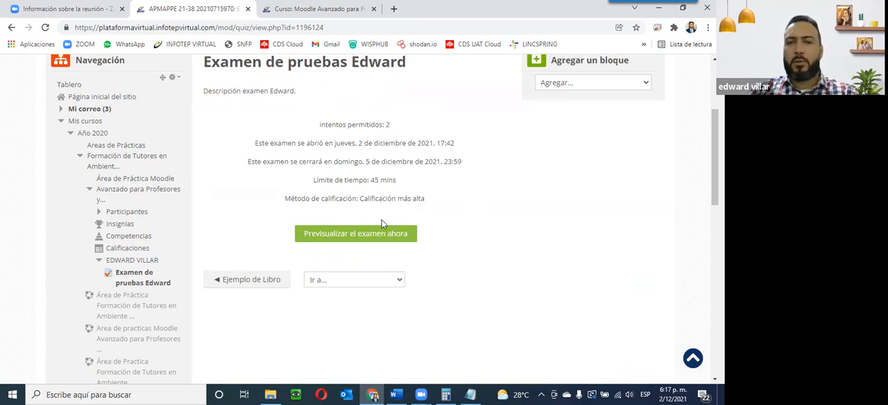
scroll(512, 319, "up", 3)
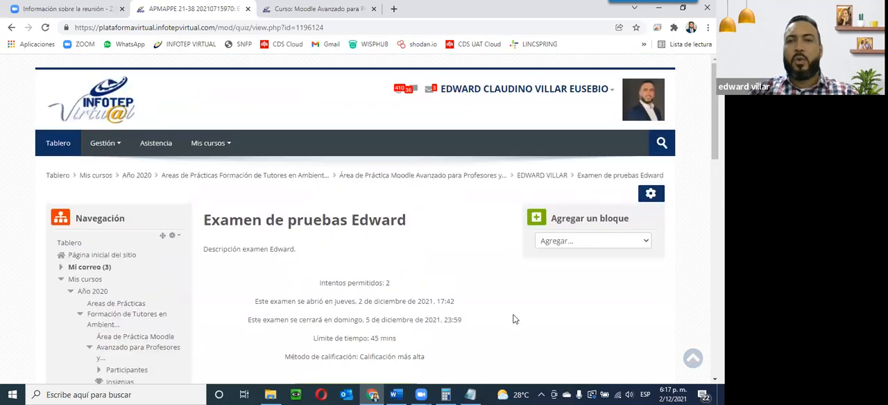
scroll(515, 320, "down", 1)
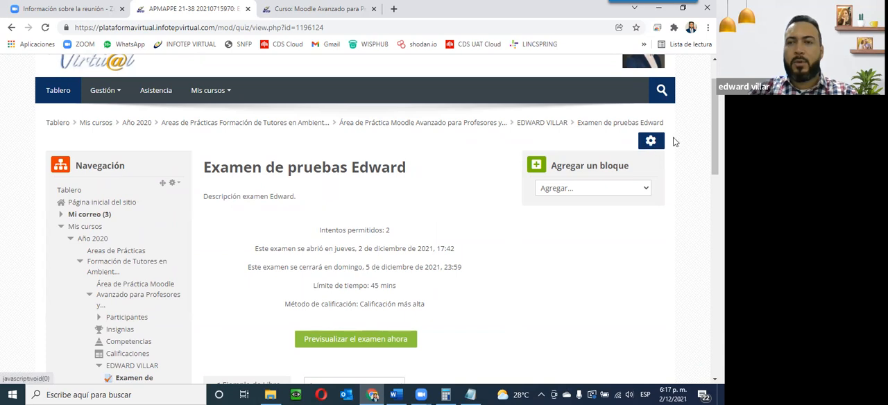
Step: Return to editing the quiz and add a new Relacionar columnas question after question 2
left_click(651, 142)
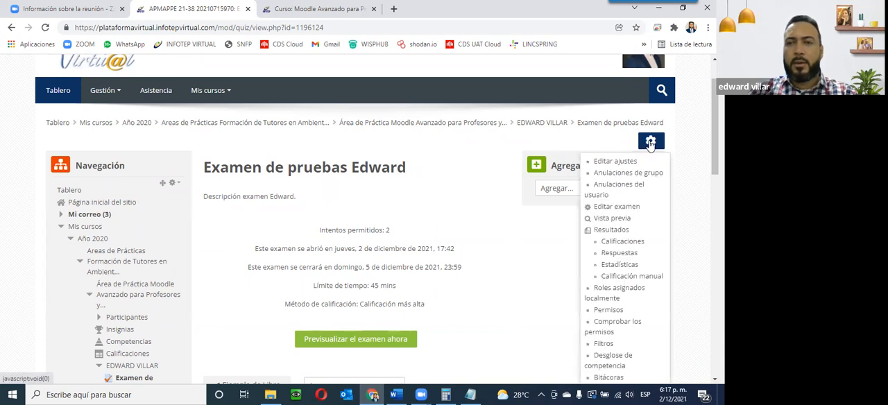
left_click(613, 209)
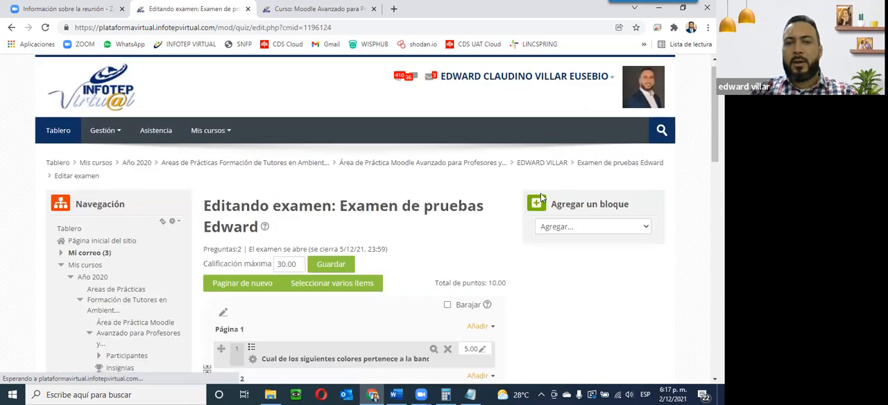
scroll(501, 162, "down", 5)
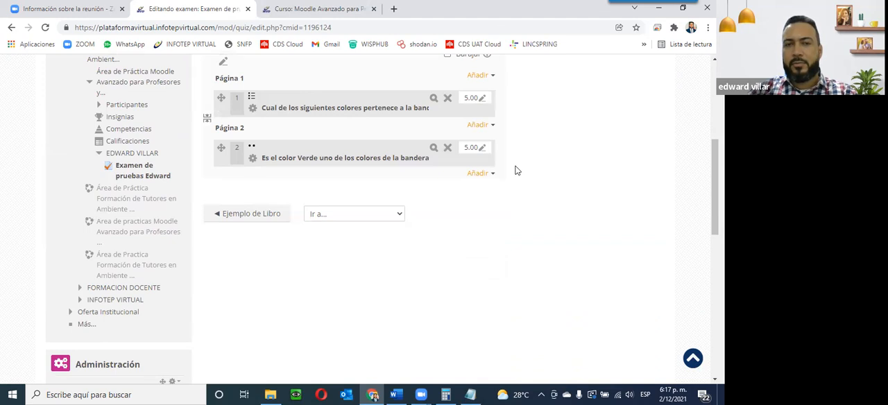
scroll(516, 186, "up", 1)
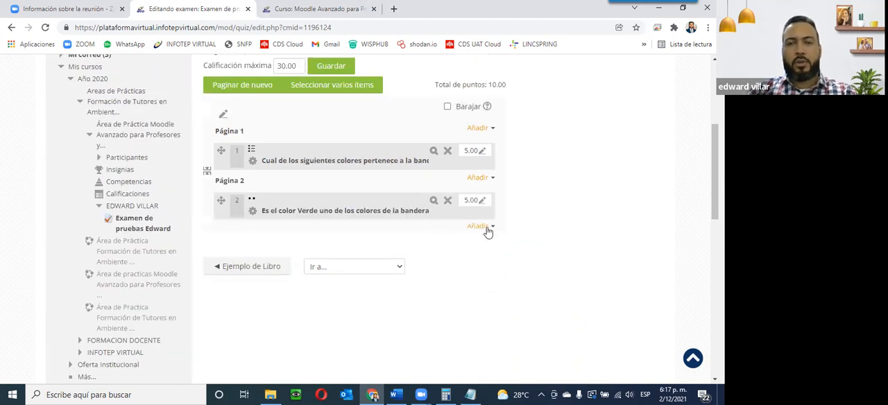
left_click(478, 227)
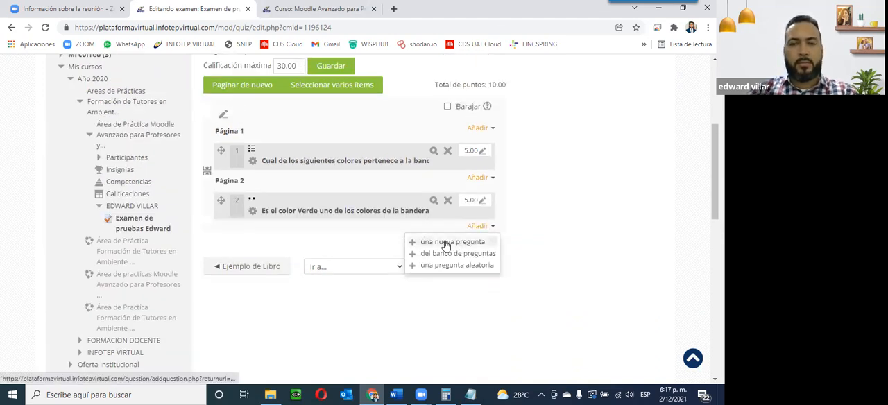
left_click(446, 243)
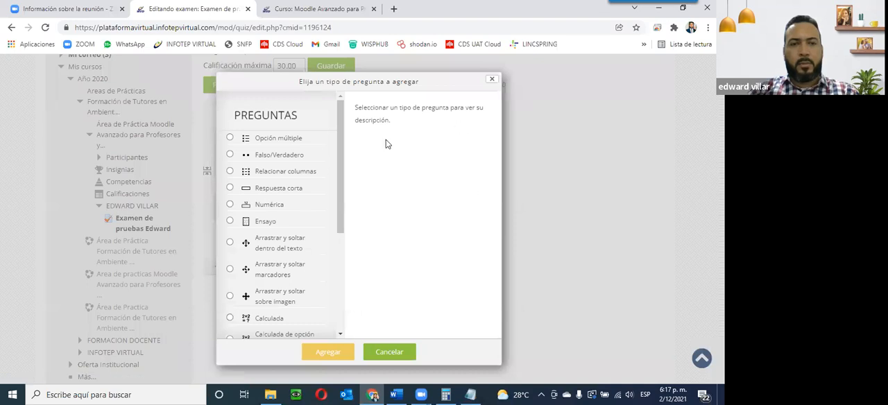
left_click(284, 177)
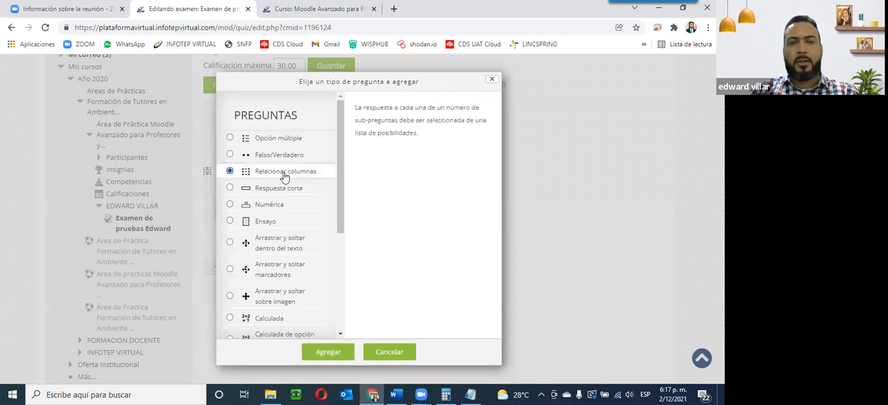
left_click(338, 350)
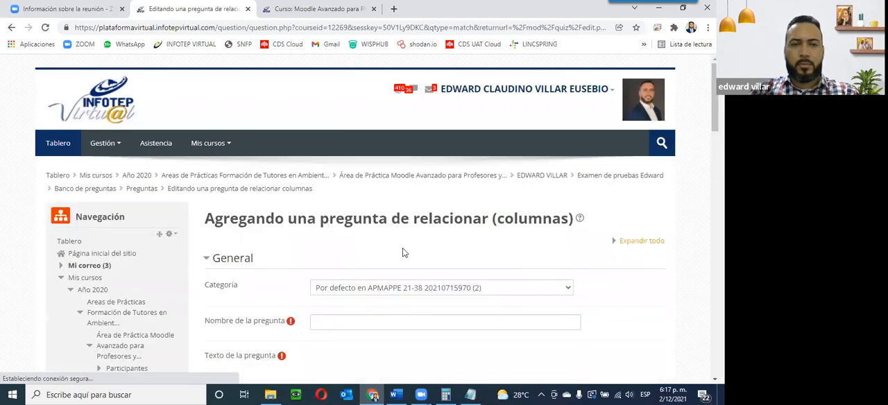
Step: Scroll through the matching question form to review its fields
scroll(402, 250, "down", 4)
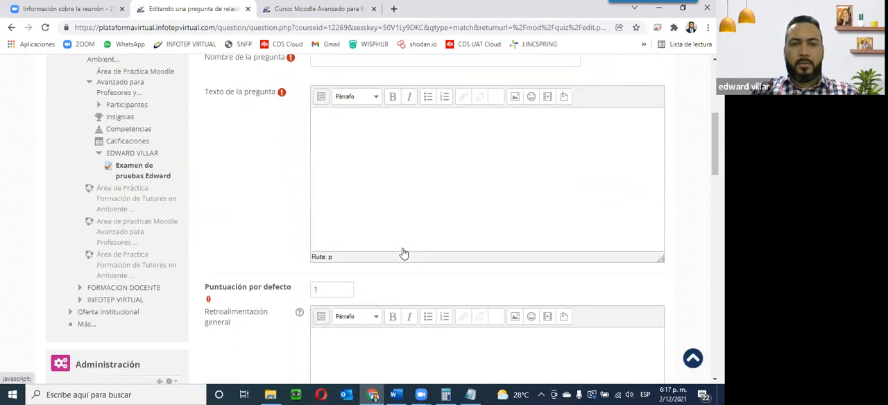
scroll(403, 250, "up", 2)
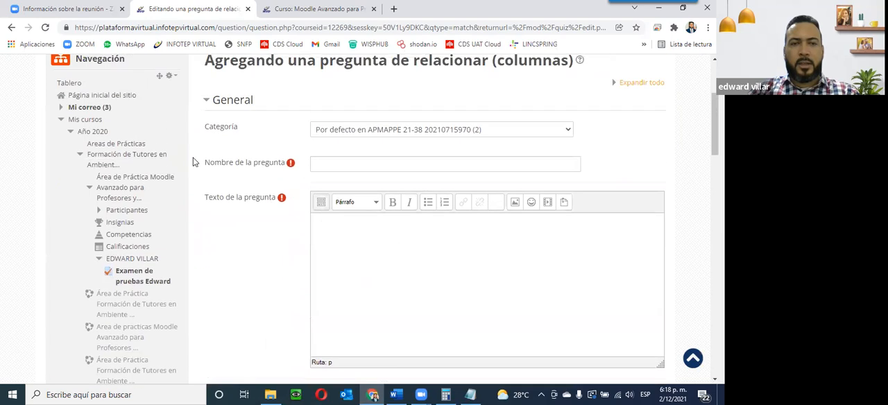
scroll(355, 204, "down", 1)
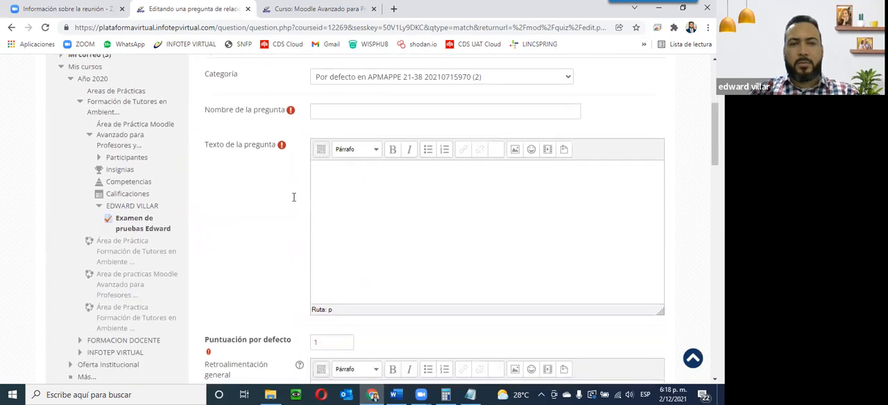
scroll(412, 206, "down", 7)
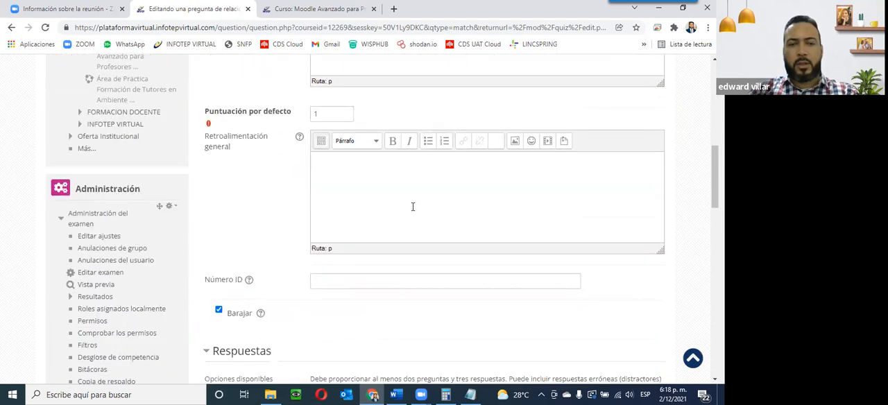
Step: Name the matching question 'Relaciona los enunciados con sus respectivas definiciones.' and paste the same text as the question text
scroll(402, 210, "up", 10)
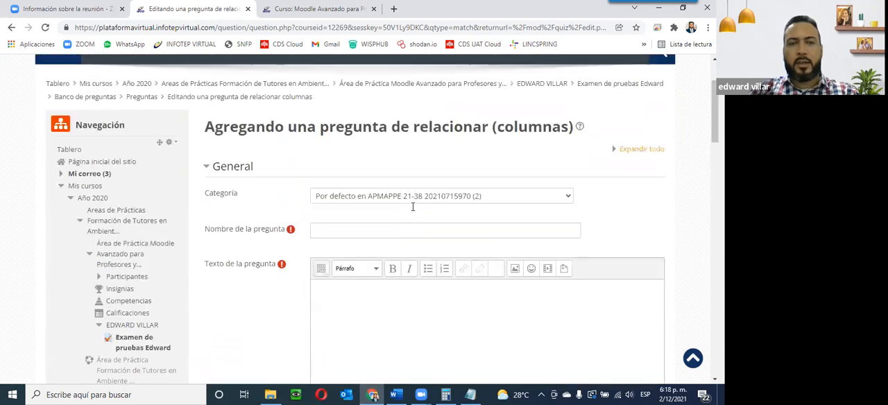
scroll(392, 214, "down", 1)
left_click(347, 167)
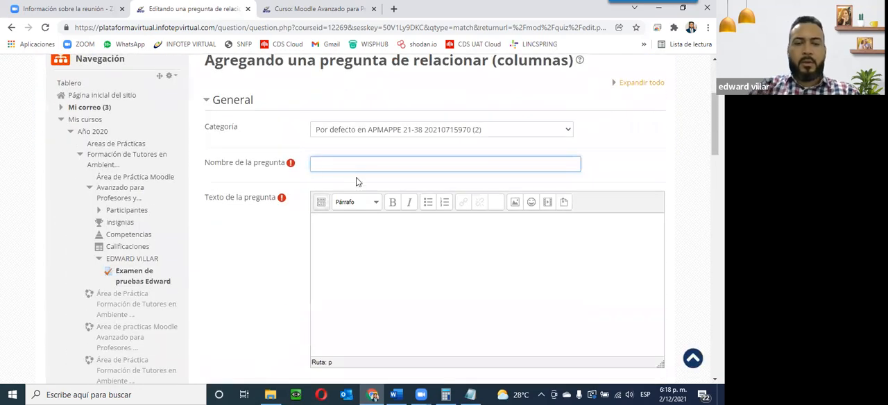
key("BackSpace")
key("BackSpace")
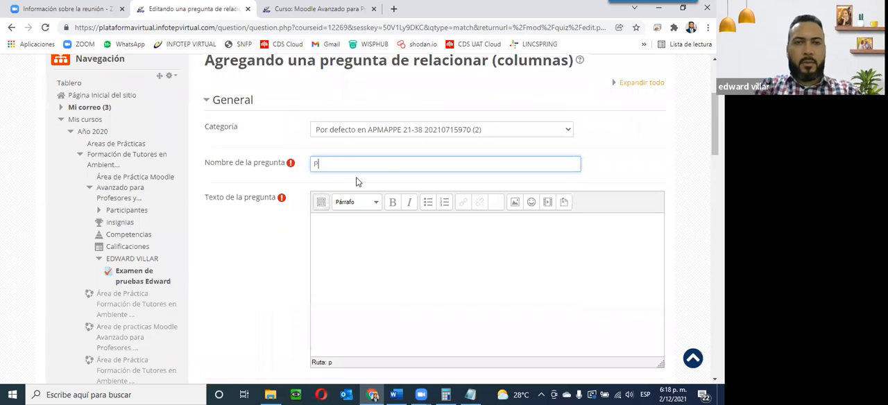
type("Re")
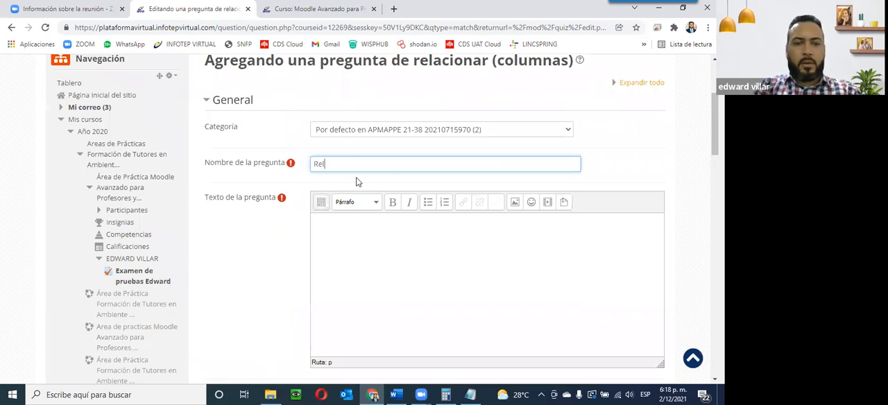
type("laciona los")
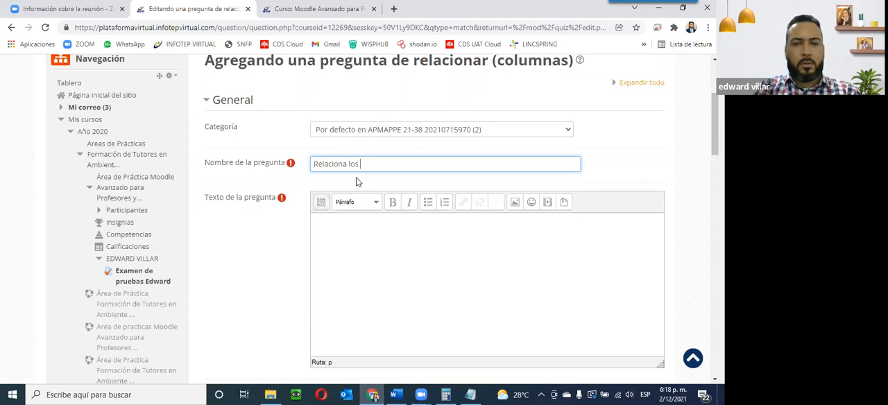
type("enunciados con")
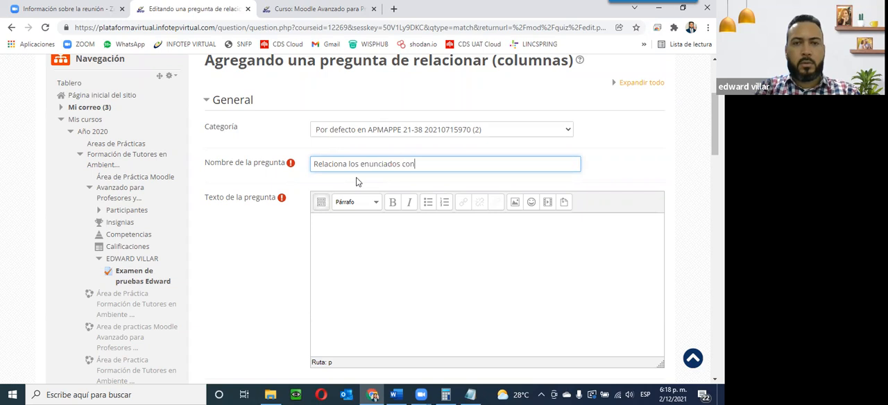
type("espectivas definiciones.")
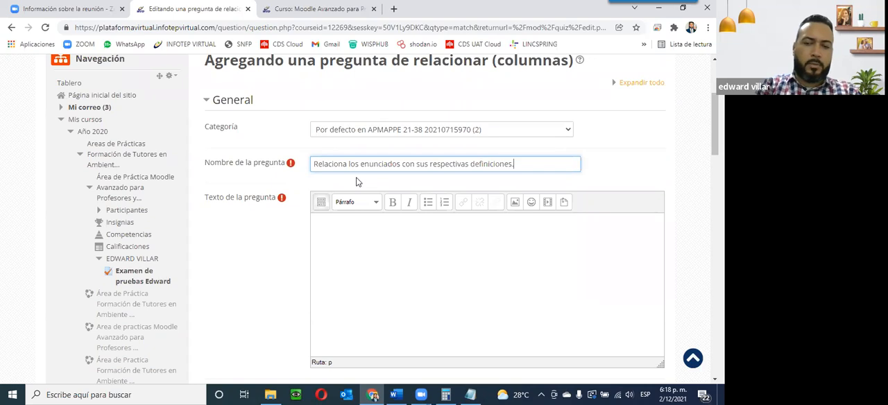
key("ctrl+a")
key("ctrl+c")
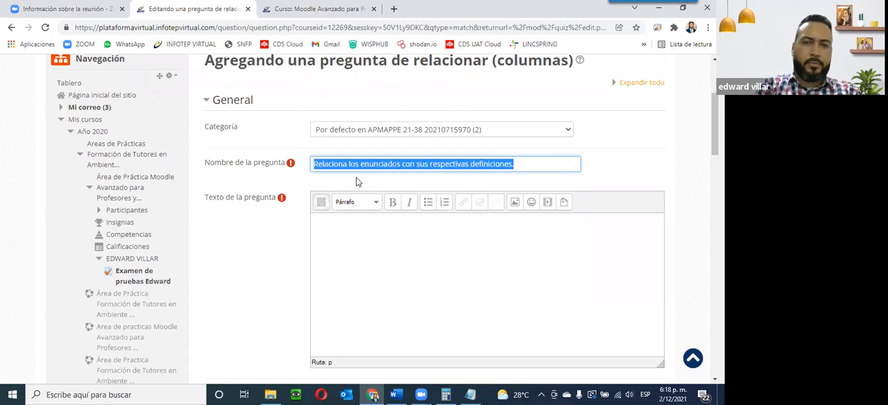
left_click(388, 224)
key("ctrl+v")
Step: Examine the default score and the Pregunta and Respuesta fields of the answers section
scroll(389, 276, "down", 3)
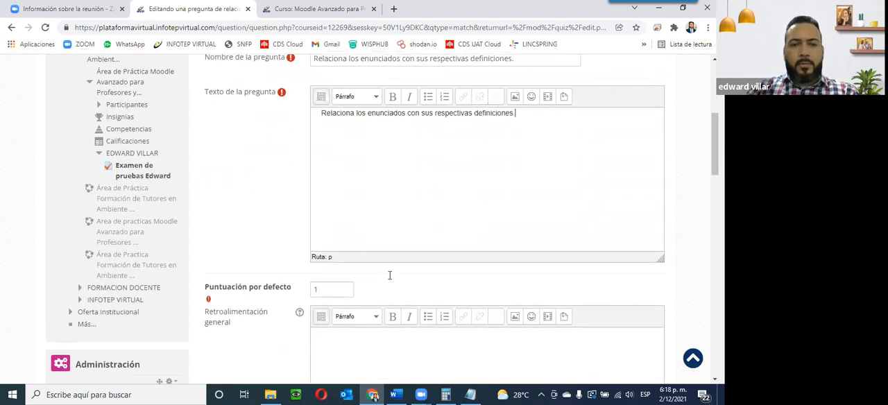
left_click_drag(340, 182, 278, 191)
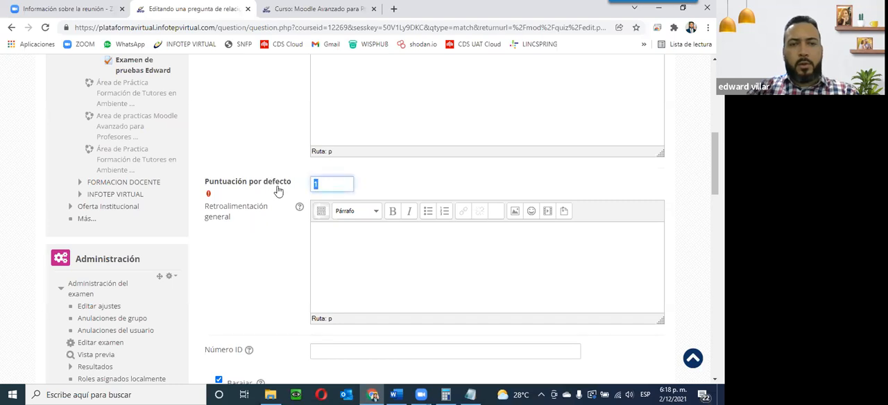
scroll(274, 216, "down", 3)
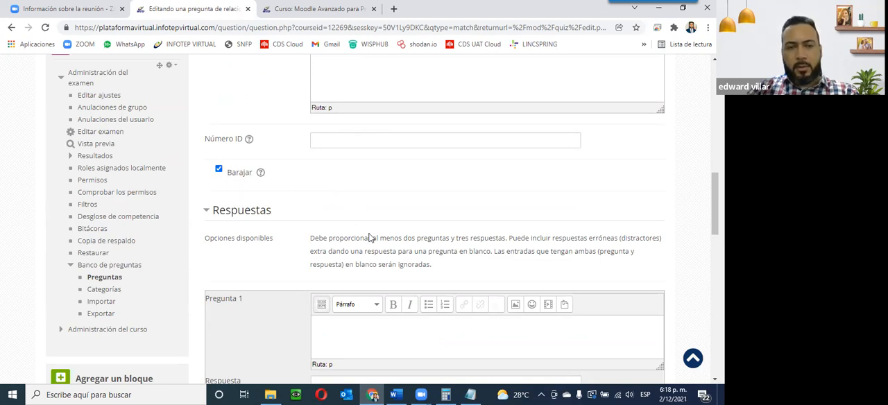
scroll(372, 238, "down", 2)
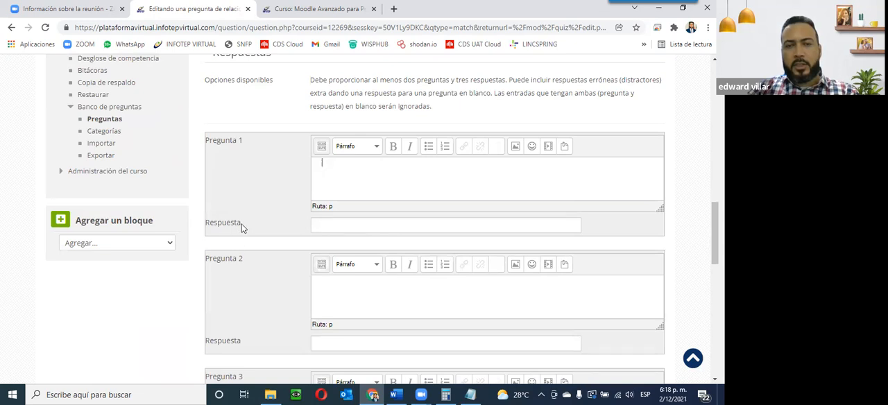
left_click(363, 303)
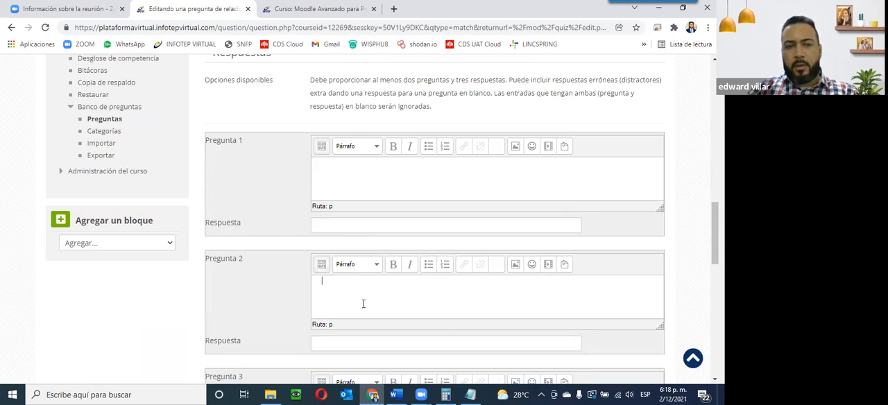
left_click(352, 343)
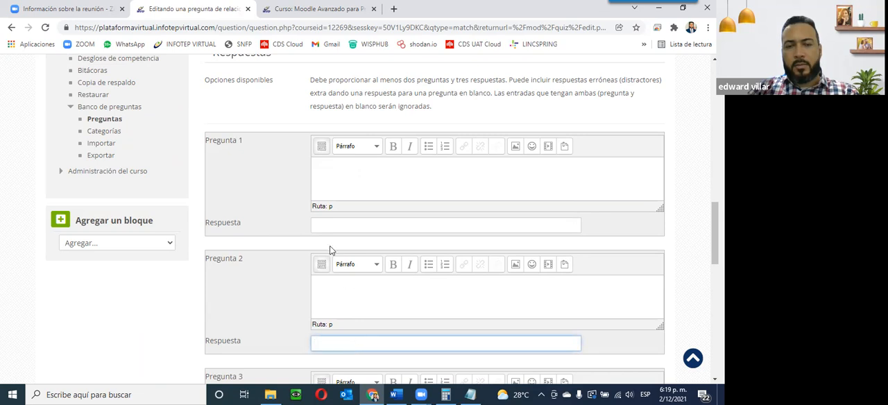
left_click(321, 170)
scroll(222, 148, "up", 3)
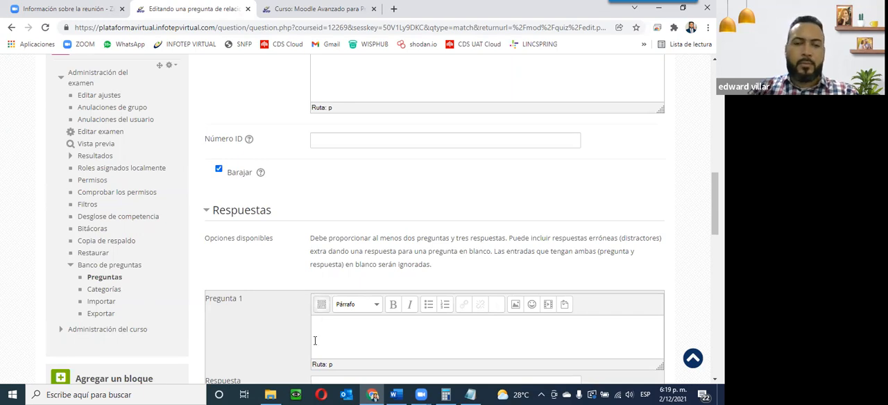
scroll(314, 342, "down", 1)
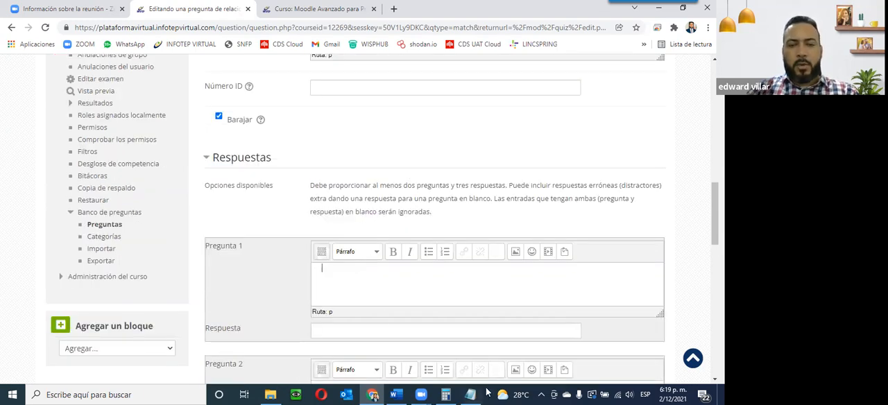
Step: Copy 'La República Dominicana es un país situado en' from the Word document into Pregunta 1's text
left_click(395, 394)
scroll(424, 269, "down", 5)
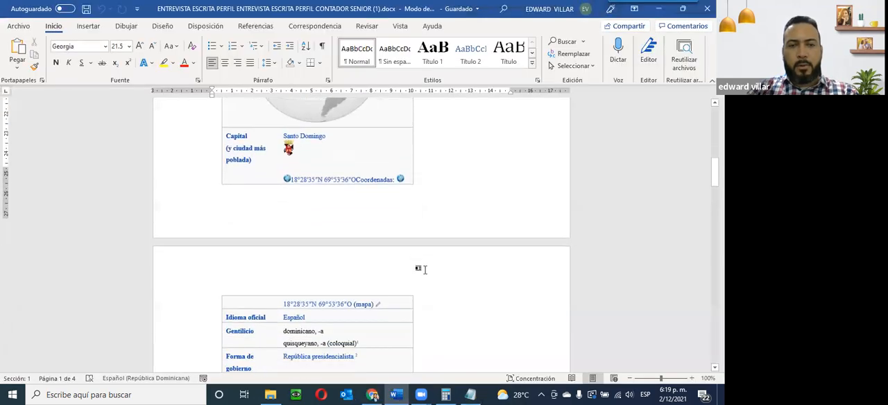
scroll(424, 269, "down", 20)
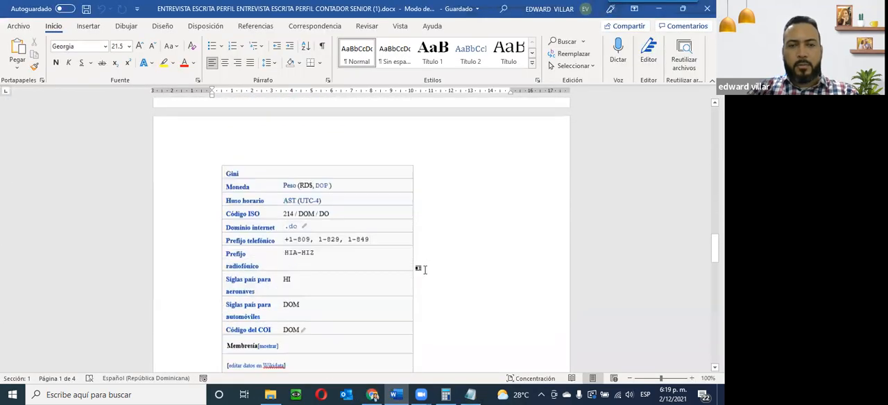
scroll(424, 269, "down", 4)
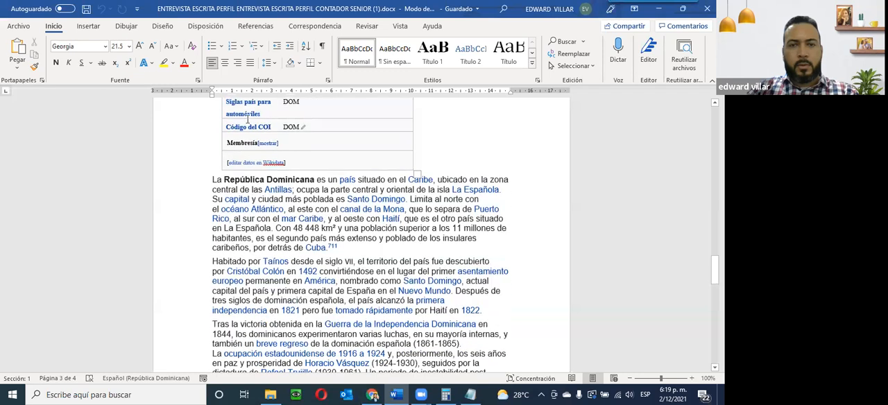
left_click_drag(212, 178, 407, 173)
key("ctrl+c")
key("alt+Tab")
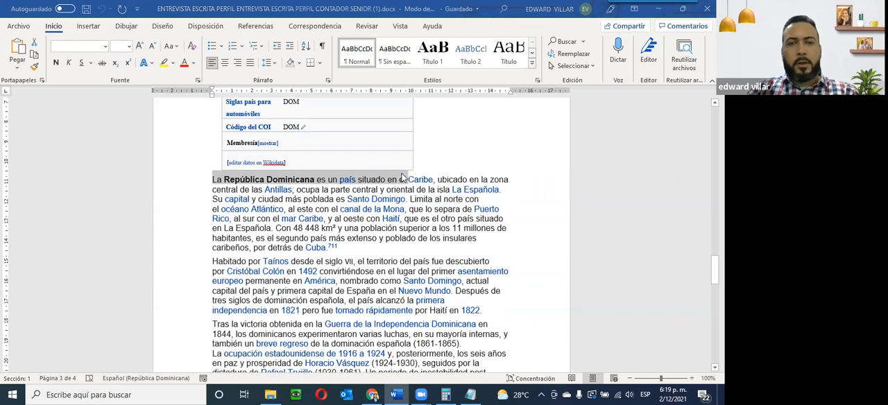
key("ctrl+v")
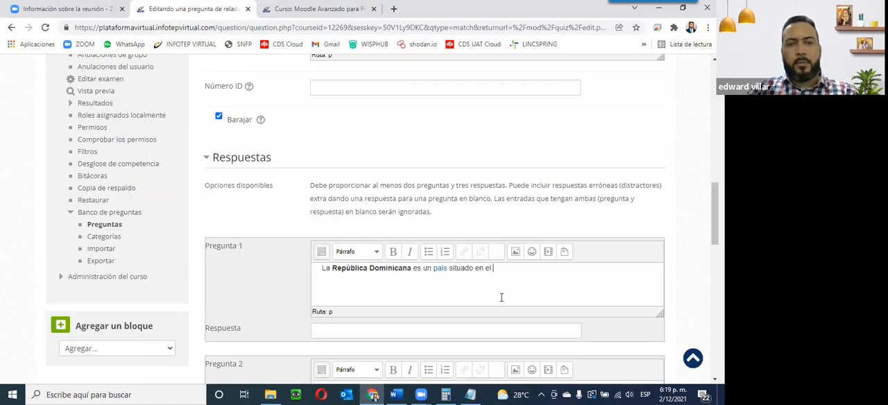
double_click(486, 267)
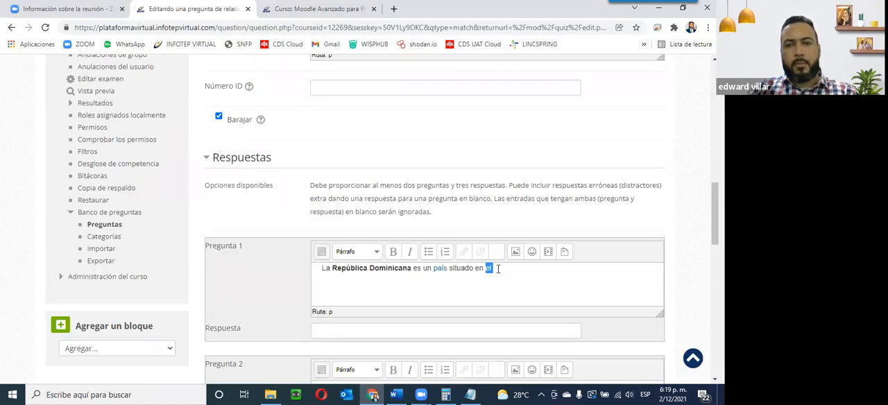
key("BackSpace")
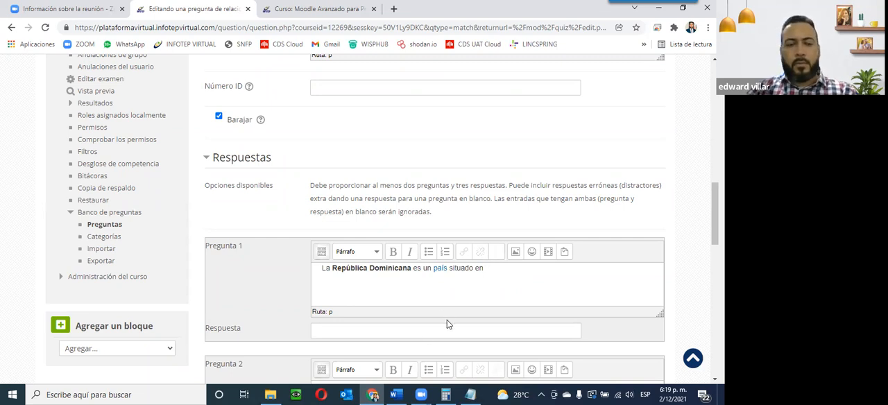
Step: Copy 'el Caribe' from the Word document into Pregunta 1's answer, ending it with a period
key("alt+Tab")
left_click(401, 180)
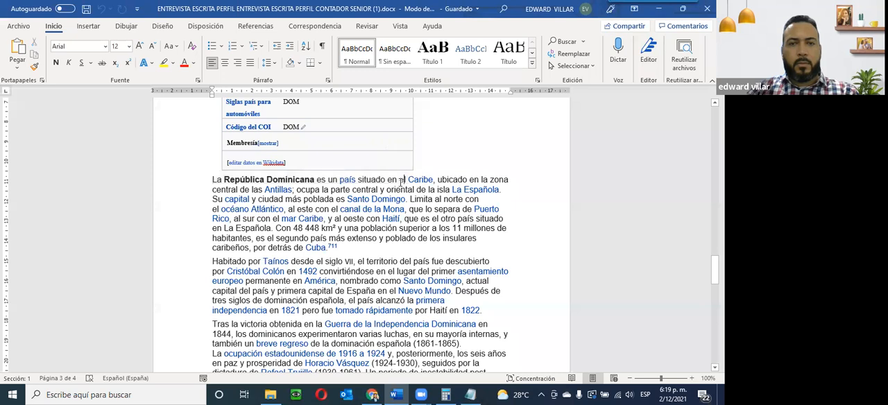
left_click_drag(405, 182, 431, 182)
key("ctrl+c")
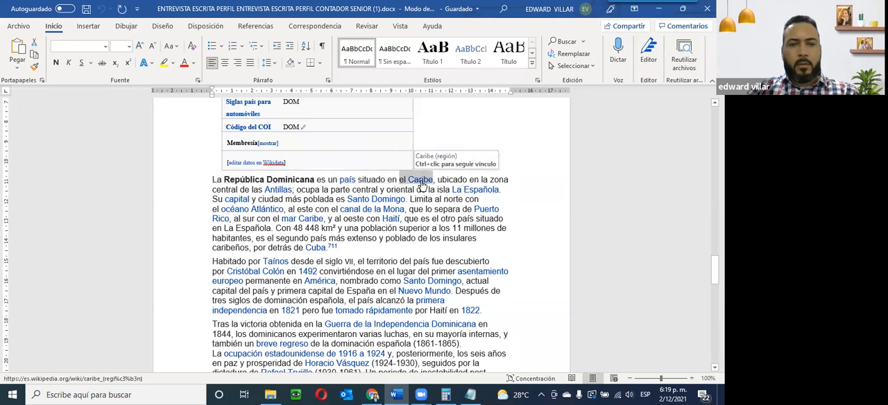
key("alt+Tab")
left_click(323, 328)
key("ctrl+v")
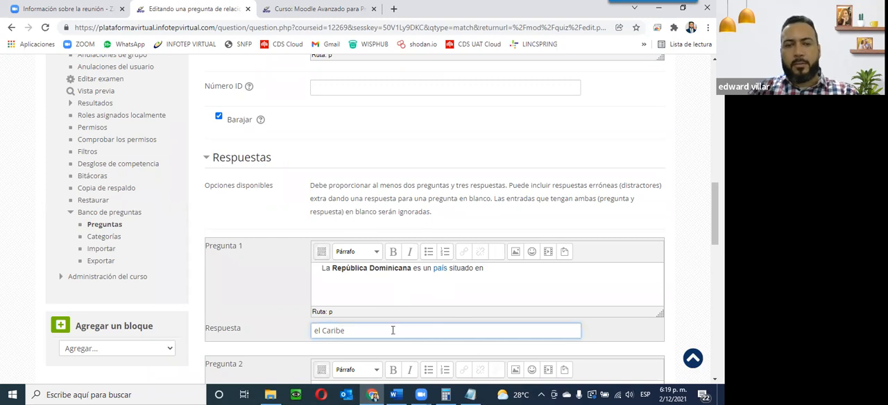
type(".")
Step: Copy 'Limita al norte con' from the Word document into Pregunta 2's text
scroll(369, 322, "down", 3)
left_click(364, 190)
key("alt+Tab")
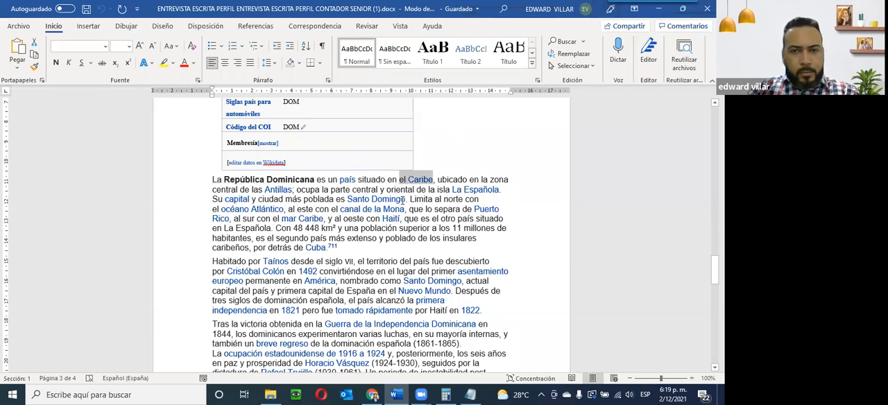
left_click_drag(410, 199, 478, 202)
key("ctrl+c")
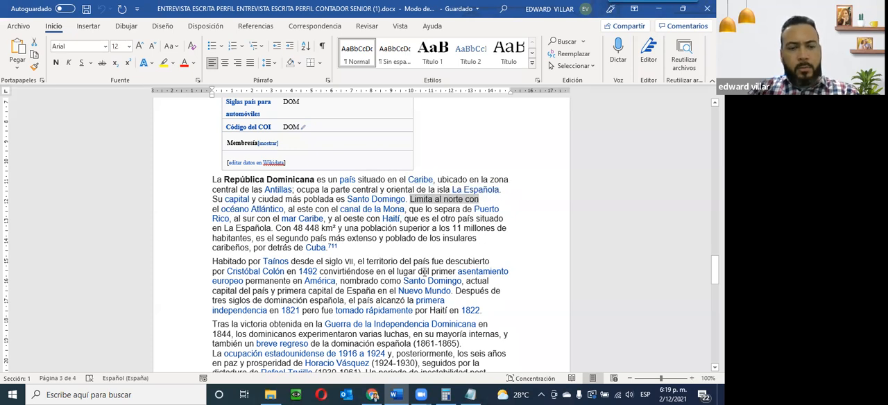
key("alt+Tab")
left_click(352, 197)
key("ctrl+v")
Step: Fill Pregunta 2's answer with 'el océano Atlántico.' copied from the Word document
left_click(330, 239)
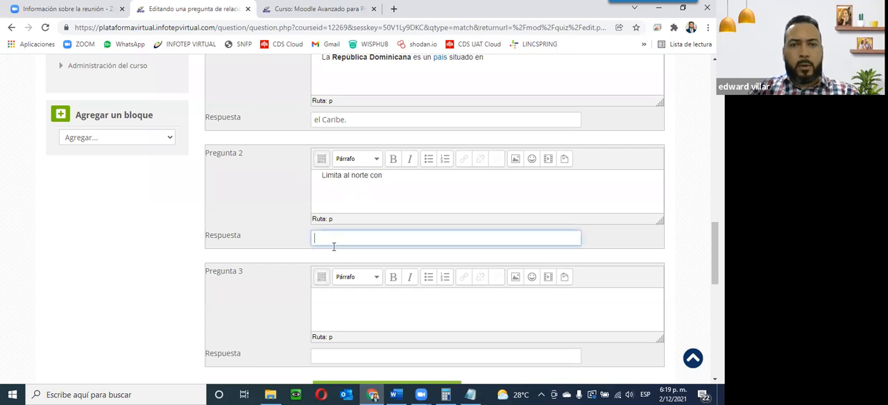
key("alt+Tab")
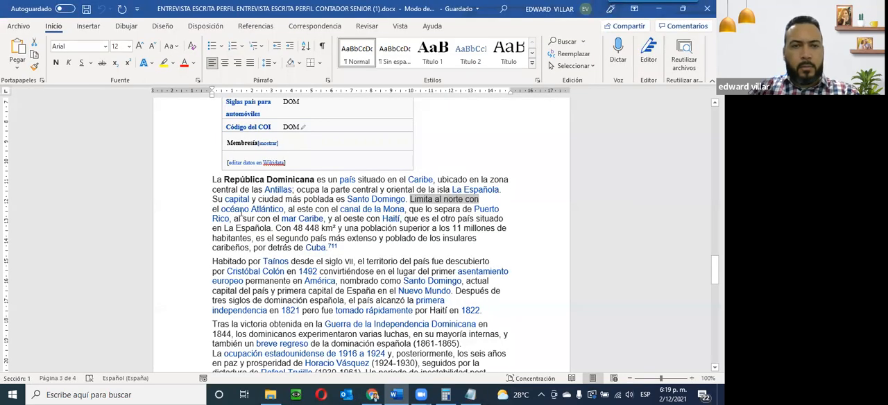
left_click_drag(214, 208, 284, 209)
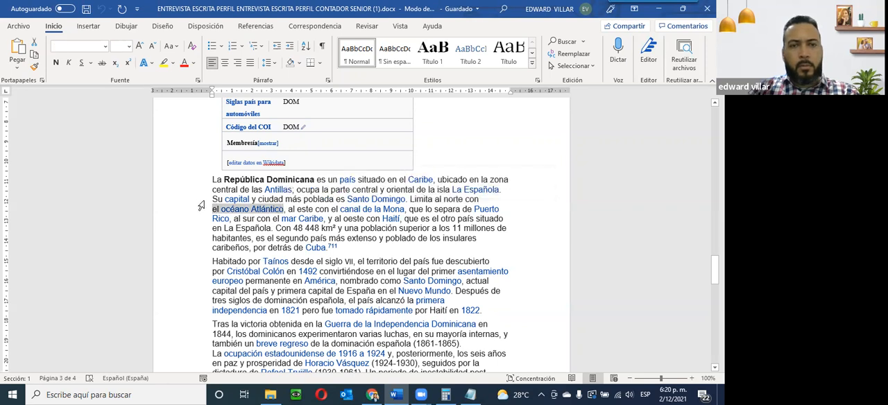
key("alt+Tab")
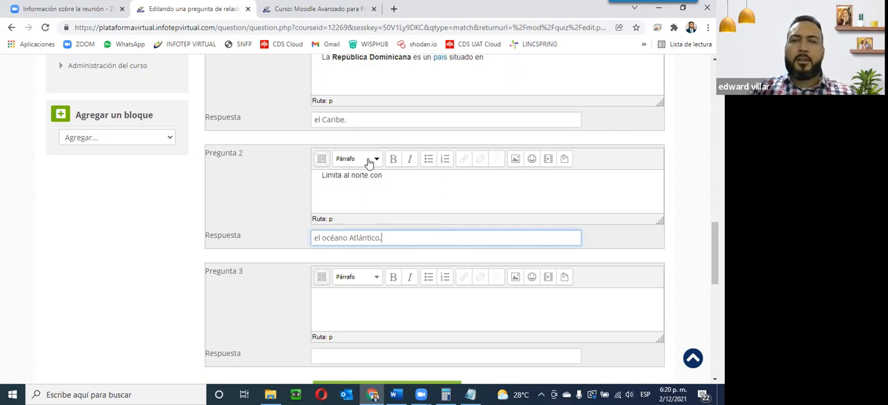
Step: Copy 'al oeste con' from the Word document into Pregunta 3's text
scroll(400, 179, "up", 2)
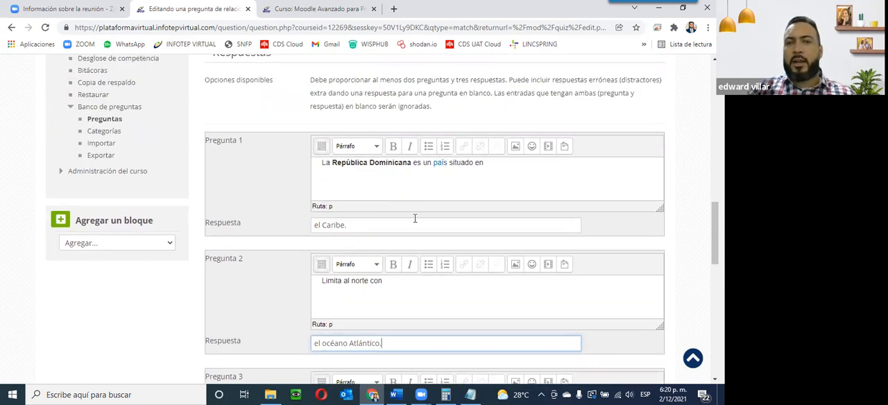
scroll(415, 218, "down", 1)
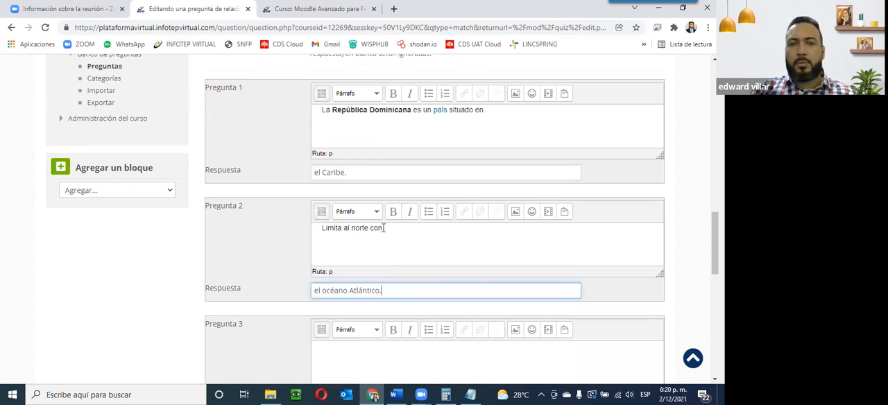
scroll(370, 307, "down", 3)
left_click(334, 209)
key("alt+Tab")
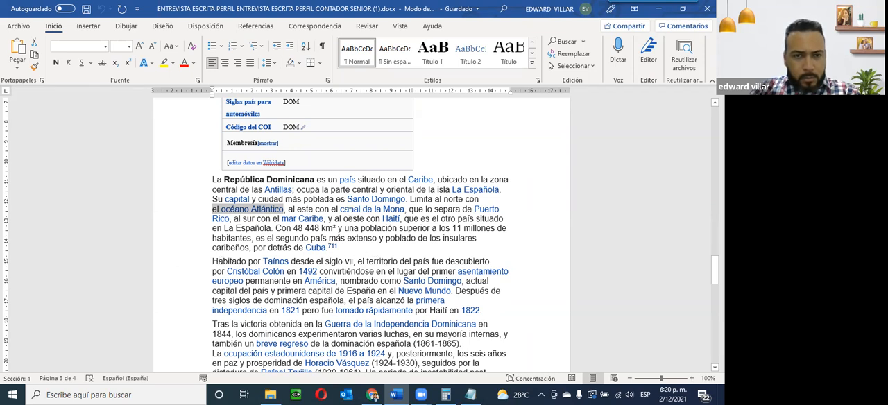
left_click_drag(277, 228, 401, 228)
left_click(324, 218)
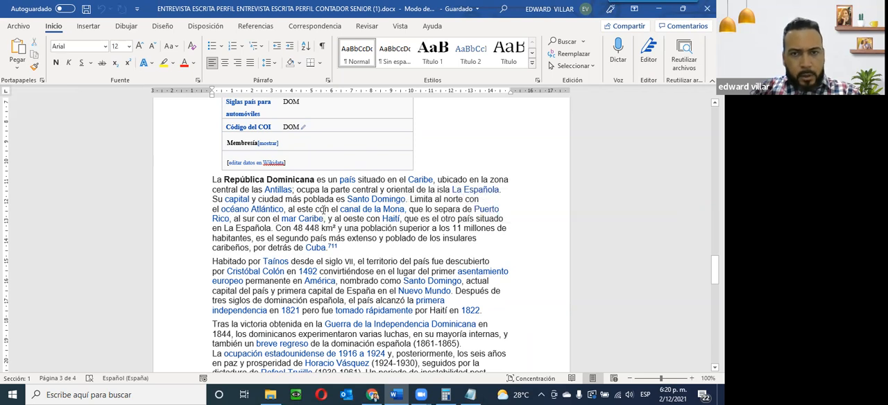
left_click_drag(336, 219, 378, 219)
key("ctrl+c")
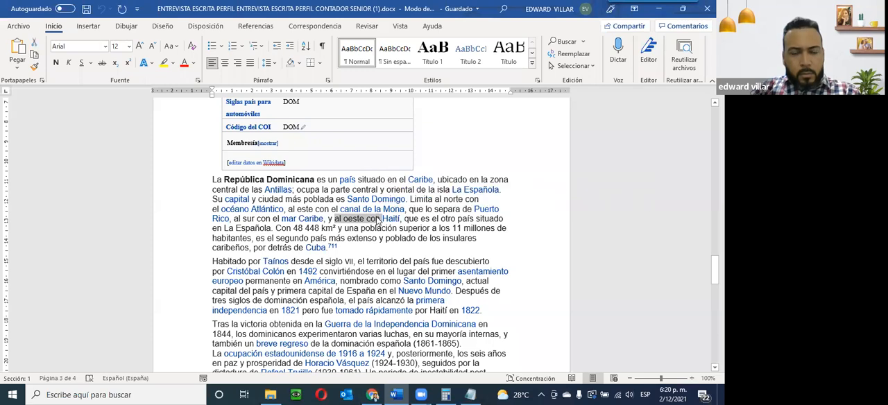
key("alt+Tab")
left_click(343, 217)
key("ctrl+v")
Step: Copy 'Limita' from Pregunta 2's text and paste it at the start of Pregunta 3's text
scroll(324, 217, "up", 2)
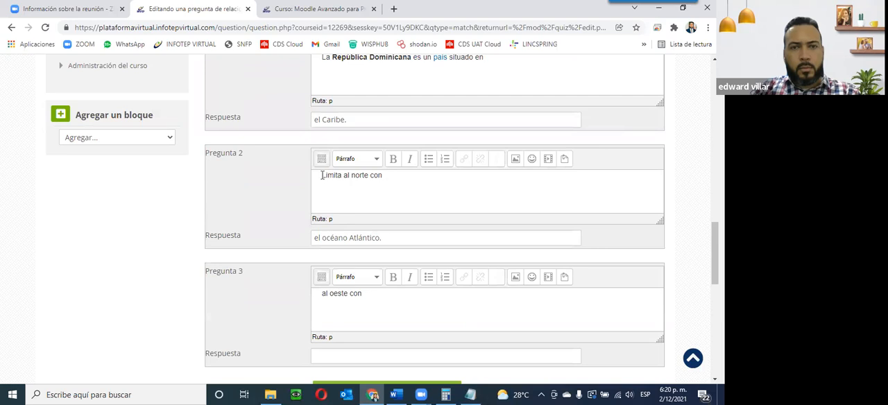
left_click_drag(324, 176, 341, 178)
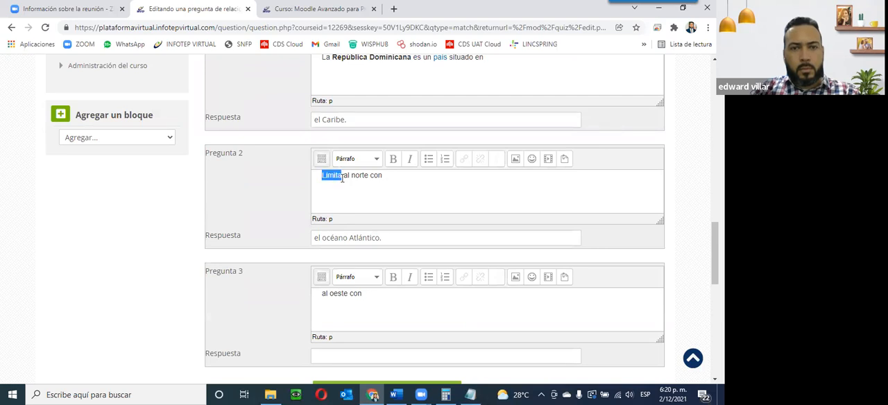
key("ctrl+c")
left_click(315, 294)
key("ctrl+v")
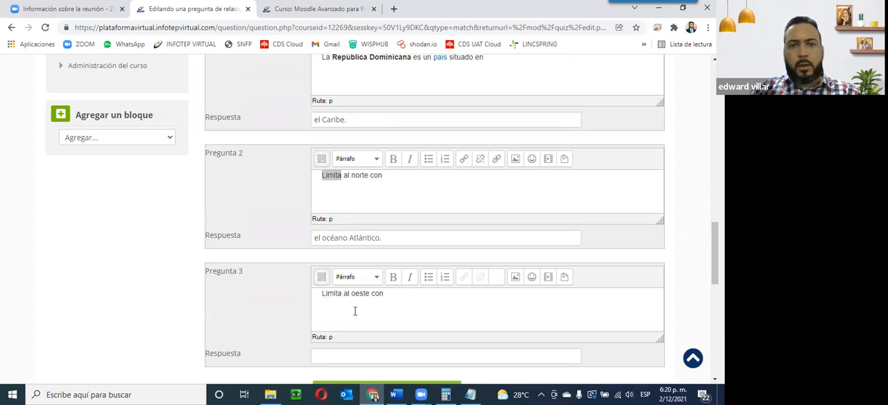
Step: Fill Pregunta 3's answer with 'Haití.' copied from the Word document, trimming the extra characters
scroll(355, 312, "down", 2)
left_click(333, 249)
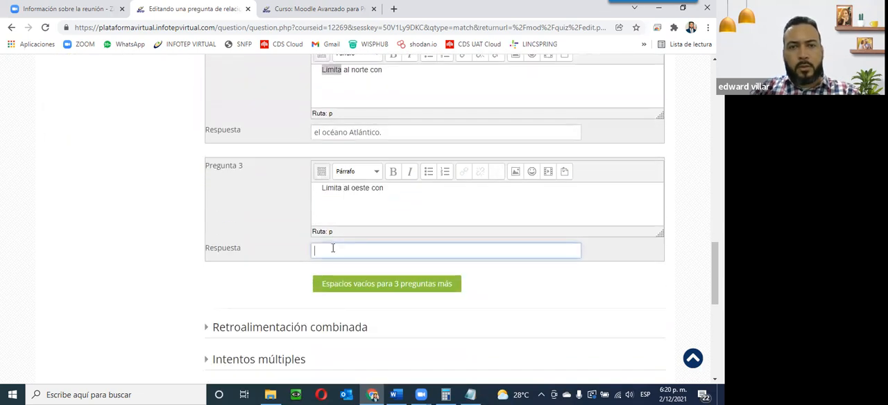
key("alt+Tab")
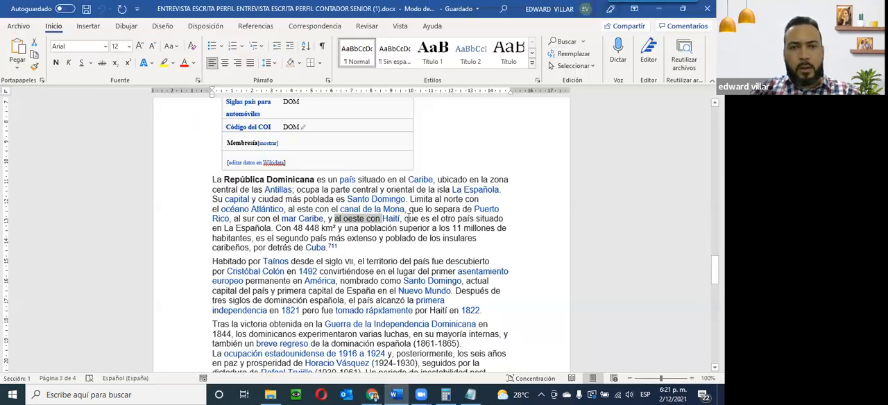
left_click(383, 220)
left_click_drag(380, 217, 401, 219)
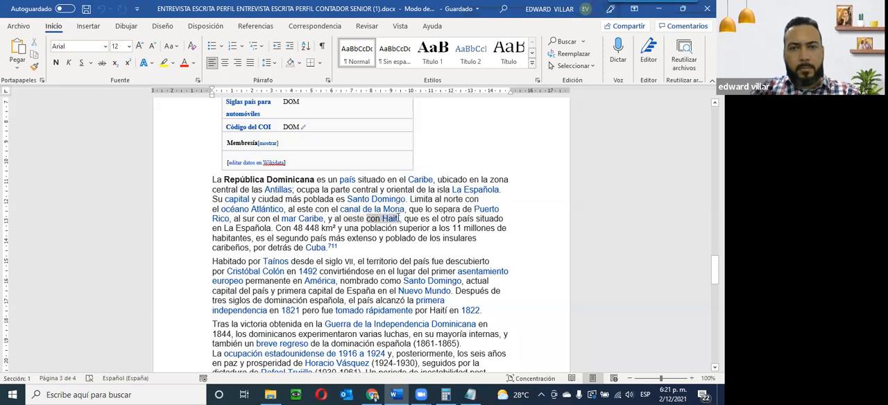
key("ctrl+c")
key("alt+Tab")
left_click(323, 254)
key("ctrl+v")
left_click(330, 250)
key("BackSpace")
key("BackSpace")
key("BackSpace")
key("BackSpace")
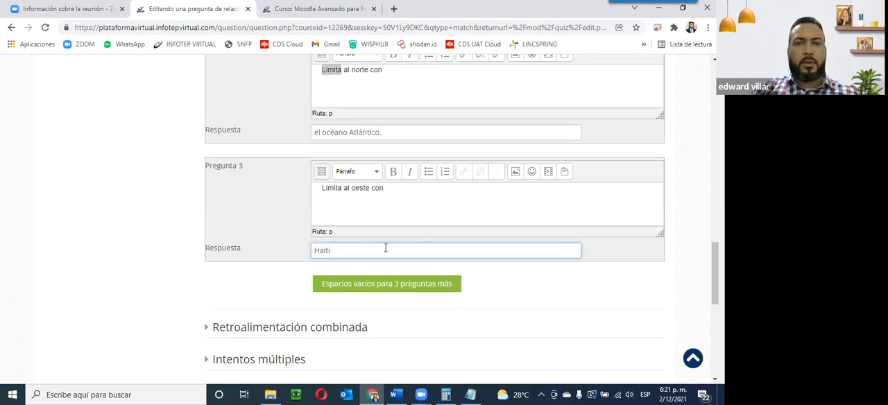
Step: Save the changes to the matching question
scroll(380, 246, "up", 4)
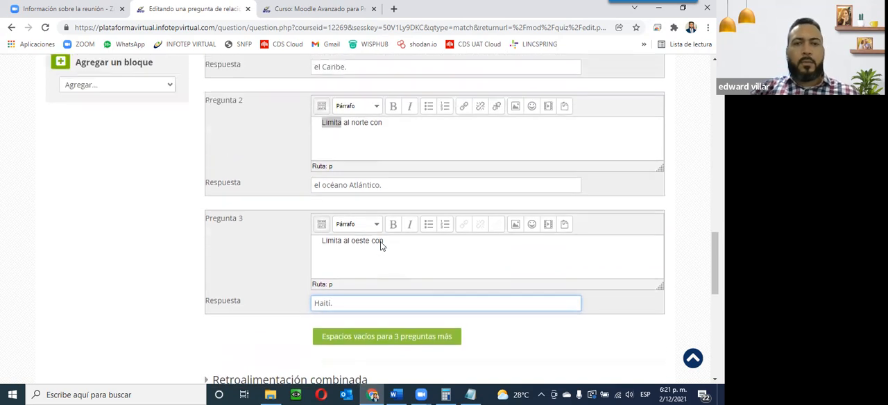
scroll(375, 222, "down", 2)
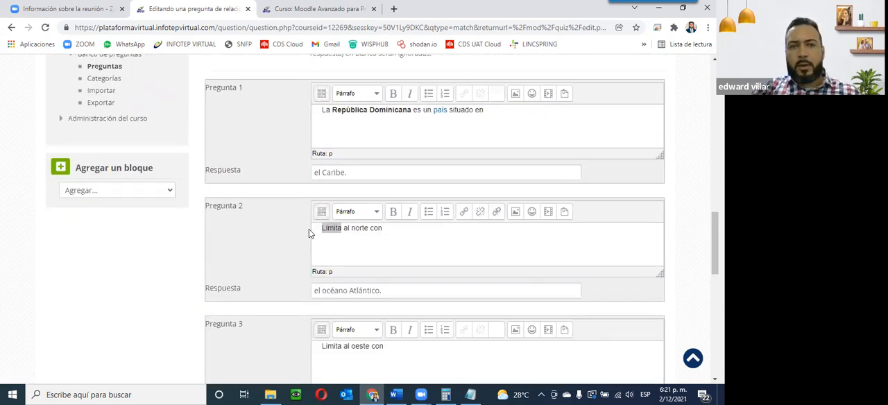
scroll(389, 285, "down", 2)
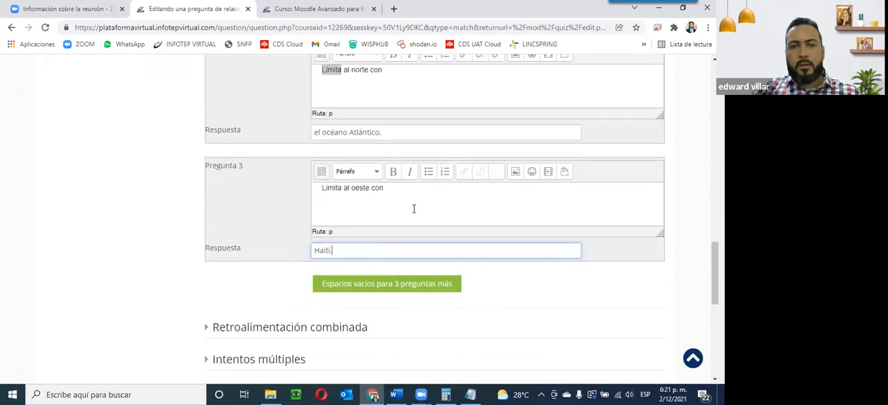
scroll(398, 224, "up", 2)
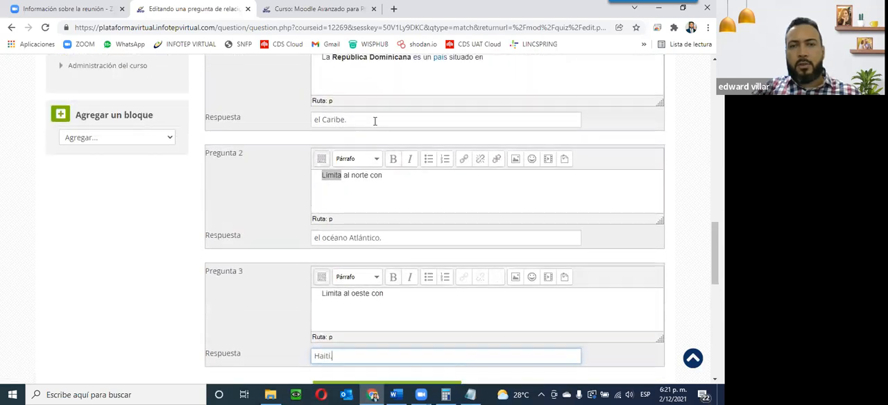
scroll(321, 302, "down", 2)
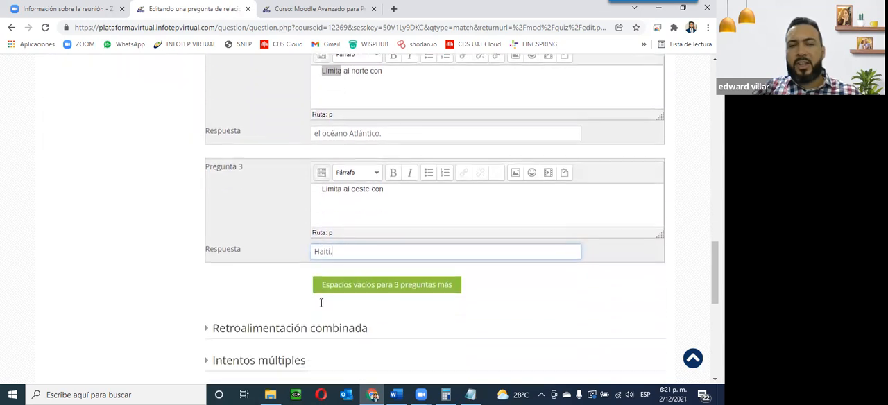
scroll(321, 303, "down", 2)
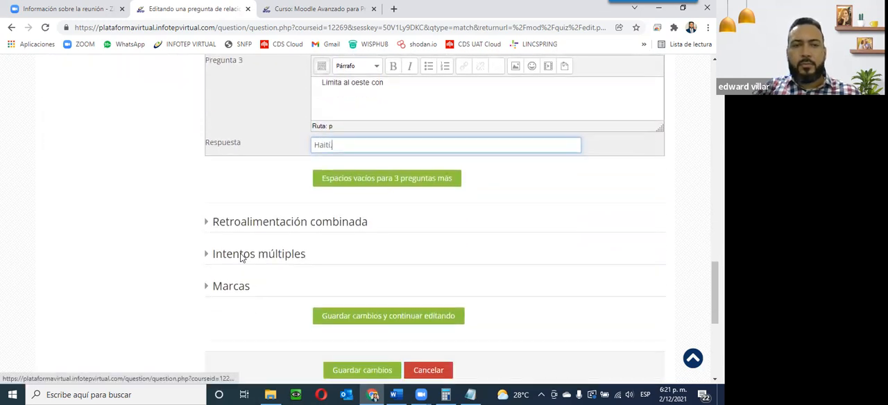
scroll(311, 310, "down", 2)
left_click(380, 268)
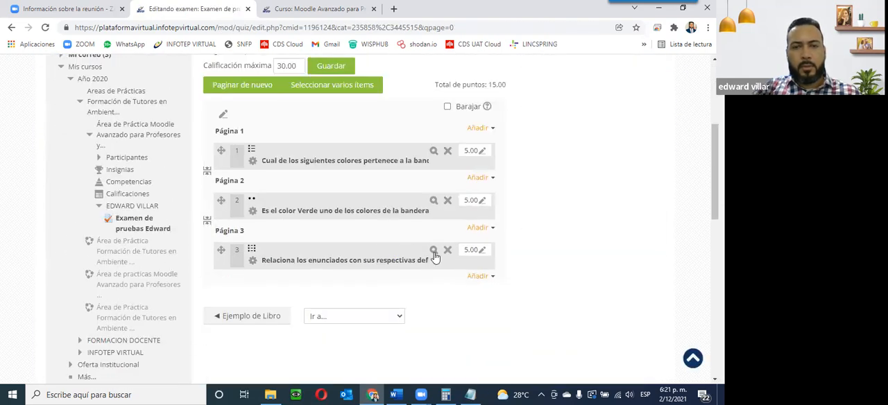
Step: Preview the matching question, examine the answer options in each dropdown, and close the preview window
left_click(433, 251)
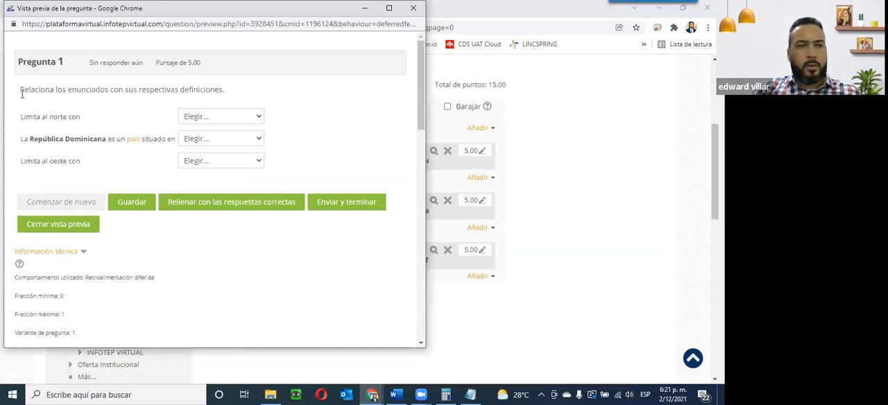
left_click_drag(42, 90, 234, 94)
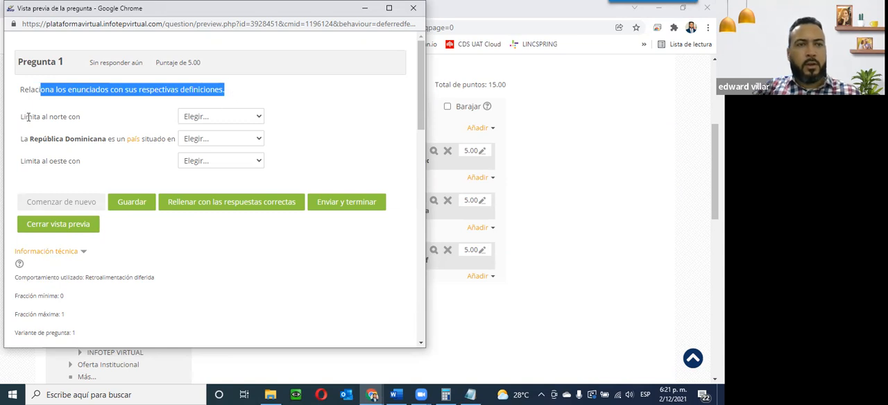
left_click_drag(26, 116, 83, 121)
left_click(211, 116)
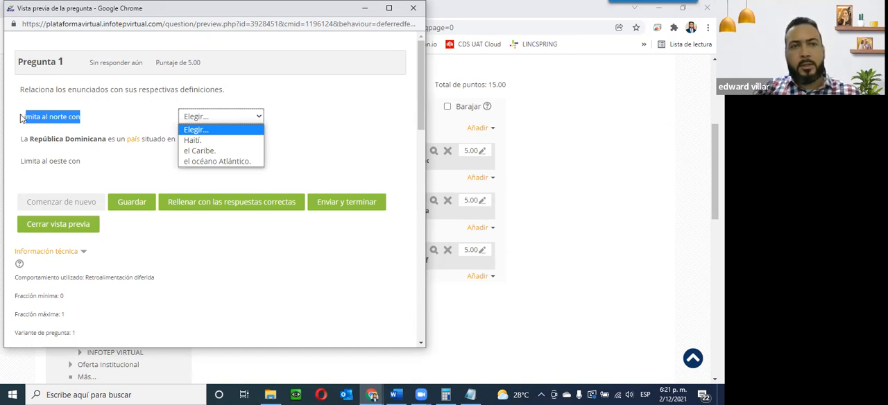
left_click_drag(29, 138, 105, 139)
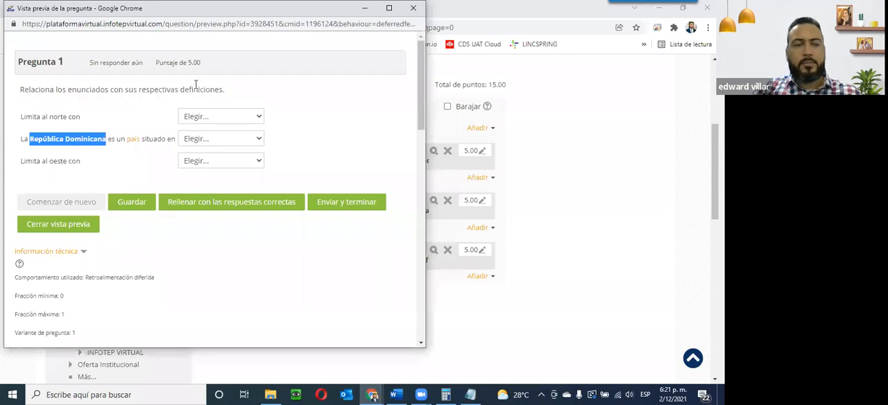
left_click(198, 116)
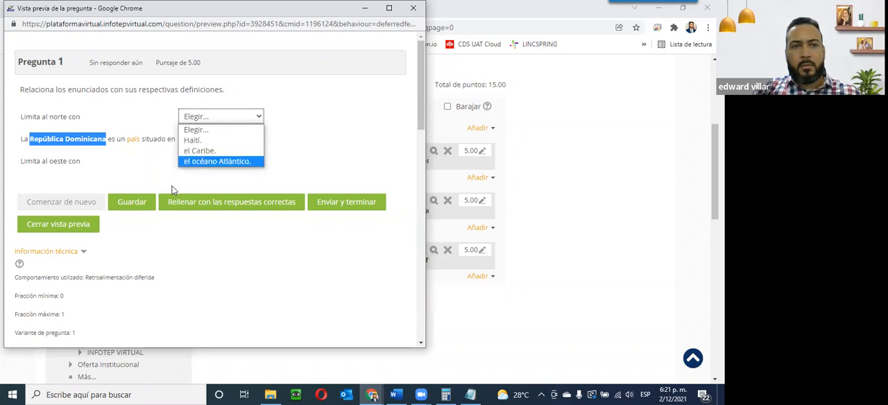
left_click(158, 174)
left_click(206, 141)
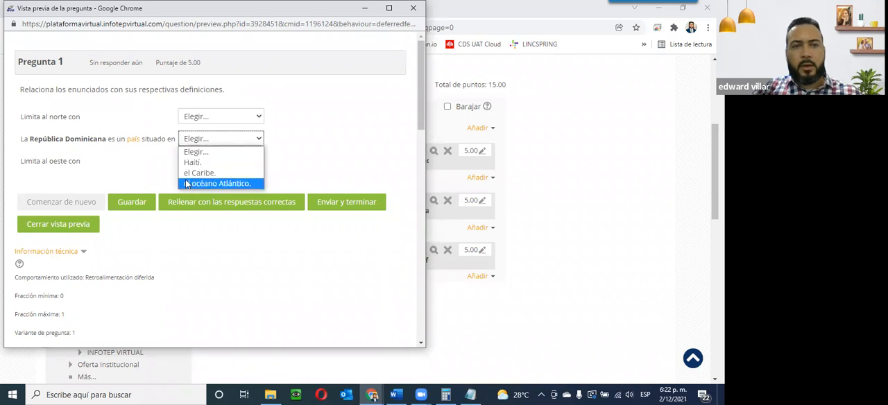
left_click(96, 162)
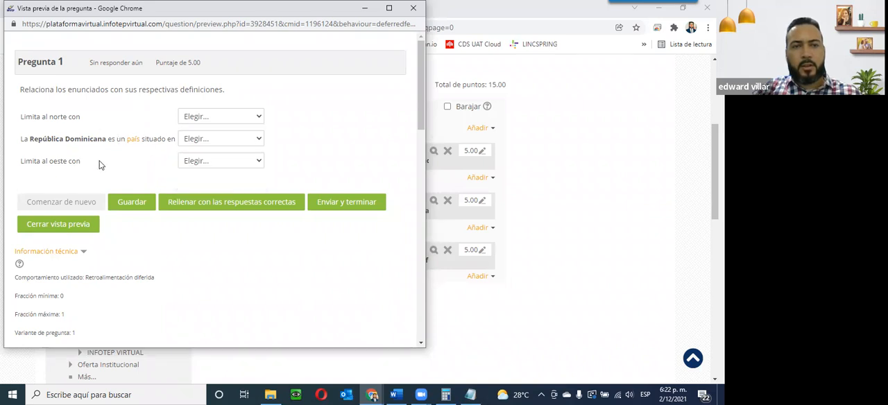
left_click(198, 163)
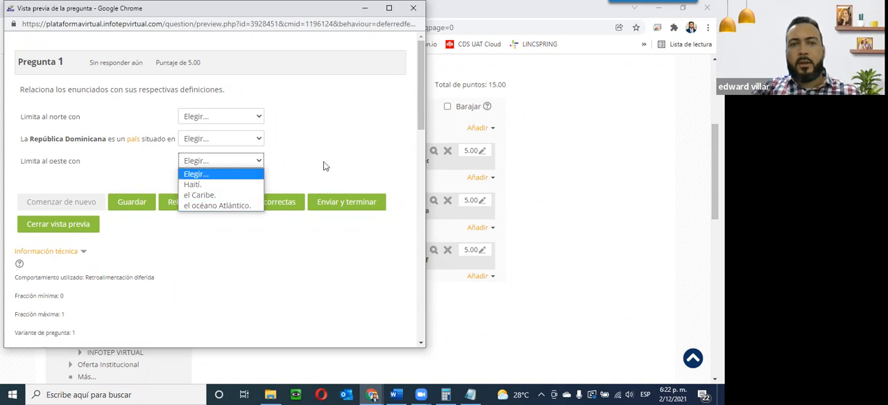
left_click(376, 151)
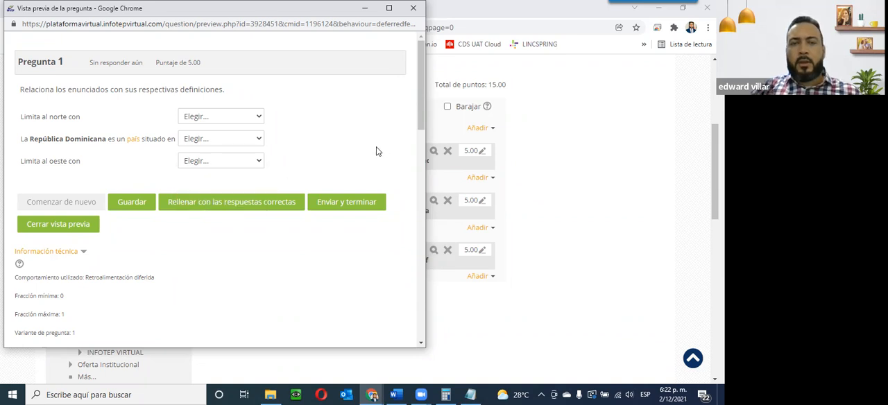
left_click(230, 117)
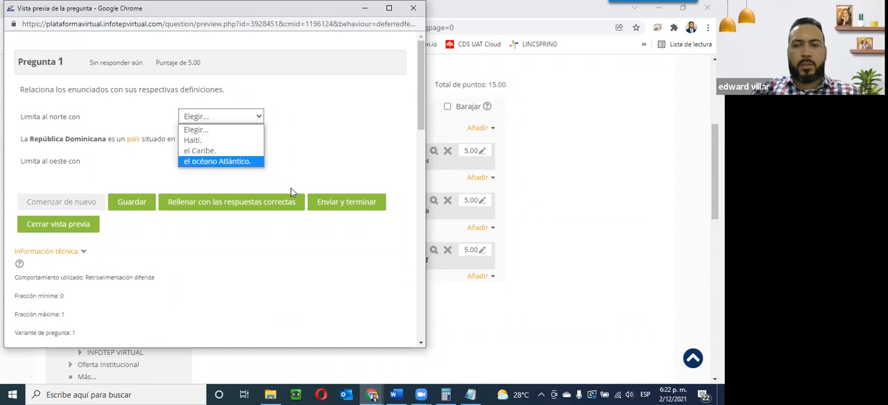
left_click(412, 10)
left_click(412, 9)
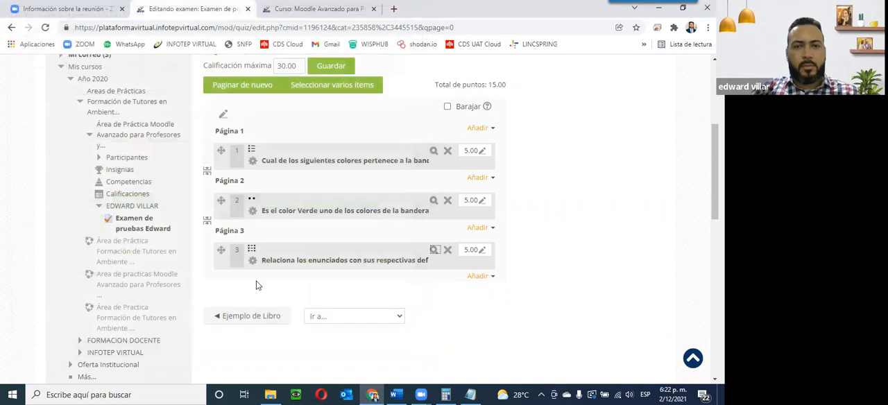
Step: Start adding a new Respuesta corta question at the end of Página 3
left_click(478, 276)
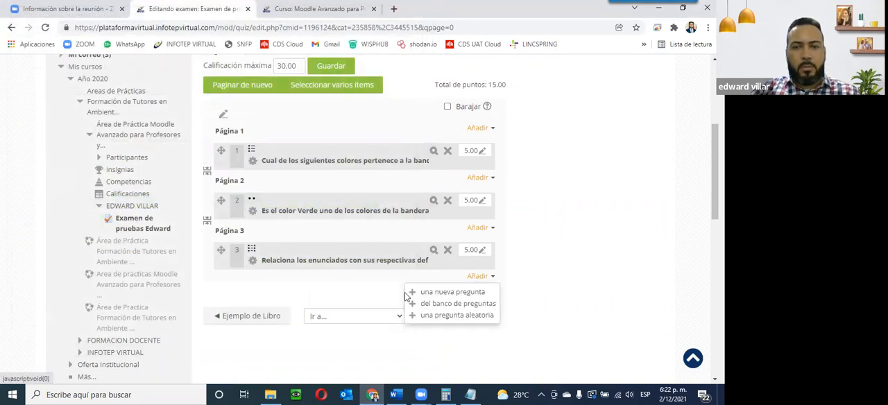
left_click(440, 292)
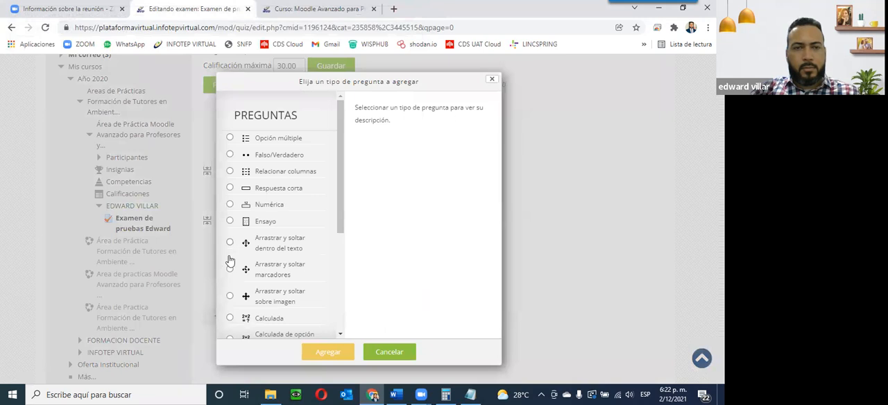
left_click(230, 188)
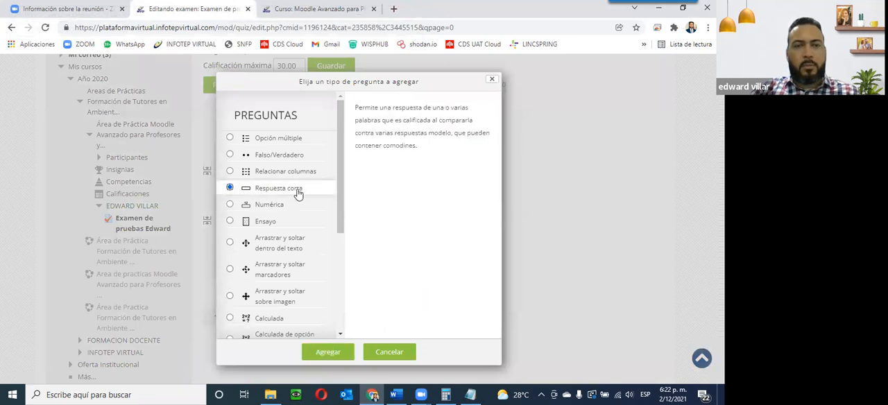
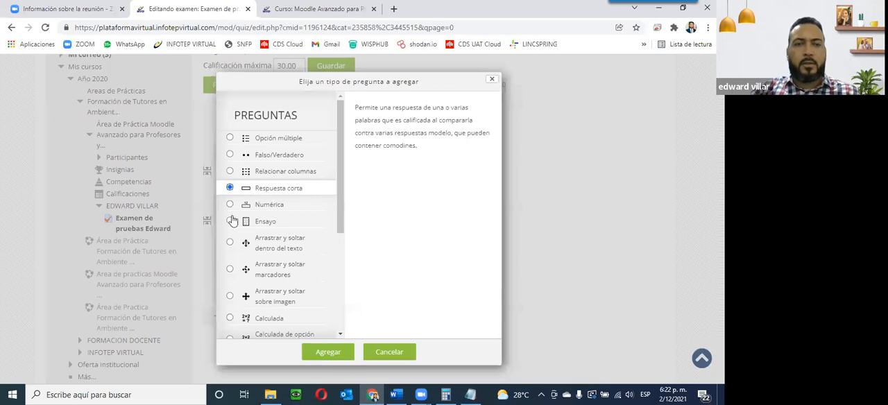
Step: Add the short-answer question and name it 'Color que representa la sangre derramada de nuestra bandera dominicana.'
left_click(330, 354)
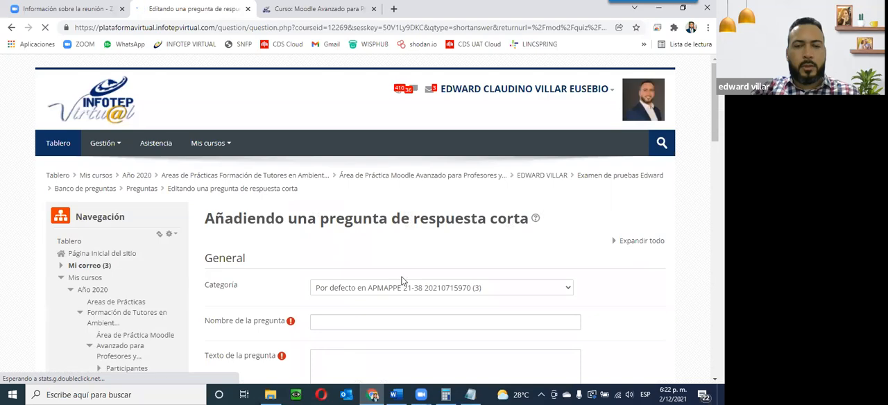
scroll(406, 271, "down", 2)
scroll(337, 208, "down", 3)
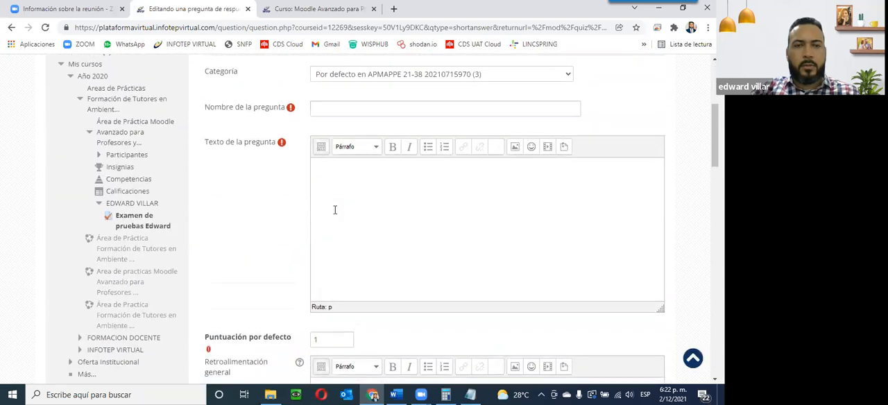
scroll(334, 209, "up", 2)
scroll(486, 305, "down", 1)
scroll(520, 330, "down", 2)
scroll(323, 218, "up", 2)
left_click(336, 162)
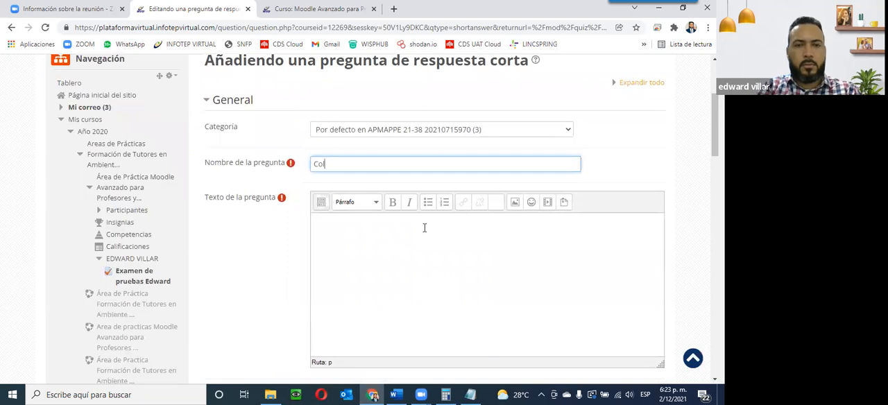
type("Color Qure")
key("BackSpace")
key("BackSpace")
key("BackSpace")
type("q")
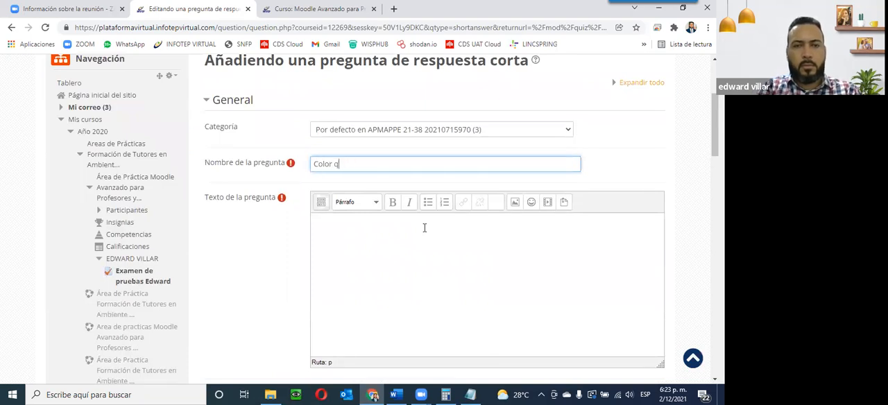
type("ue representa la ")
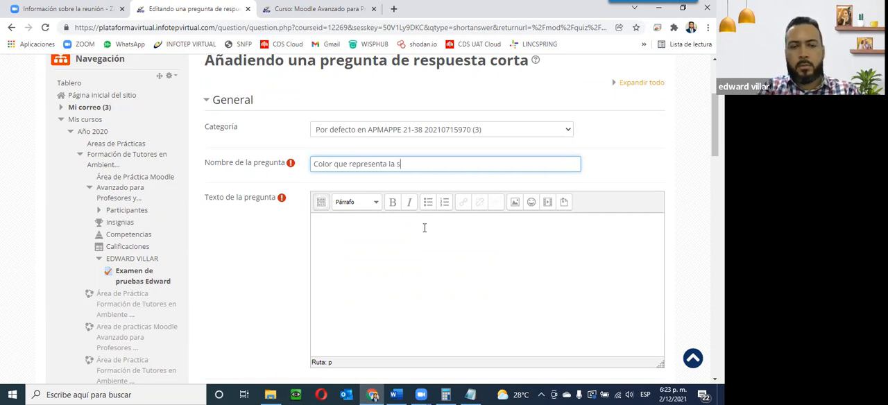
type("sangre derramada de nuestra bandera dominicana")
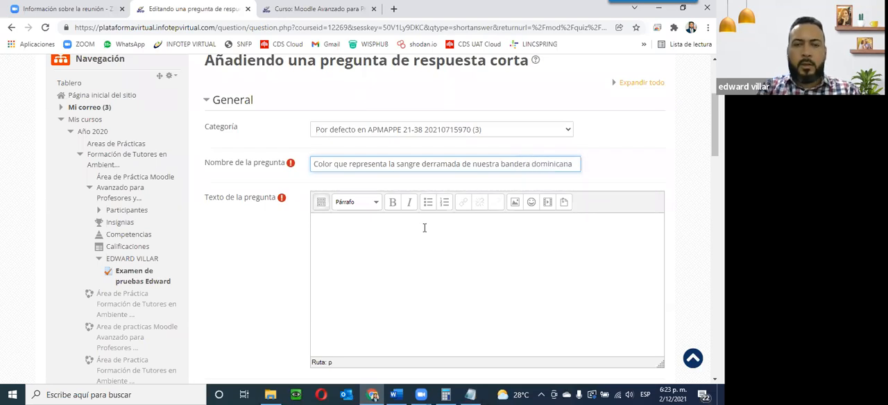
type(".")
Step: Copy the question name into the question text field
left_click(425, 228)
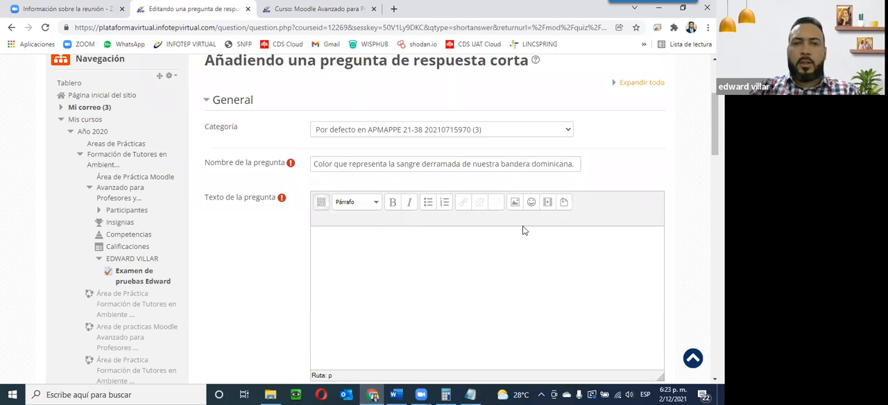
left_click_drag(313, 164, 601, 167)
key("ctrl+c")
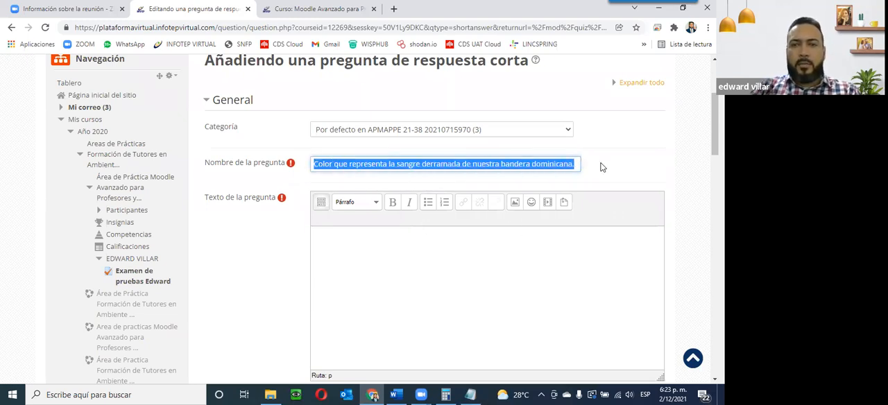
left_click(502, 258)
key("ctrl+v")
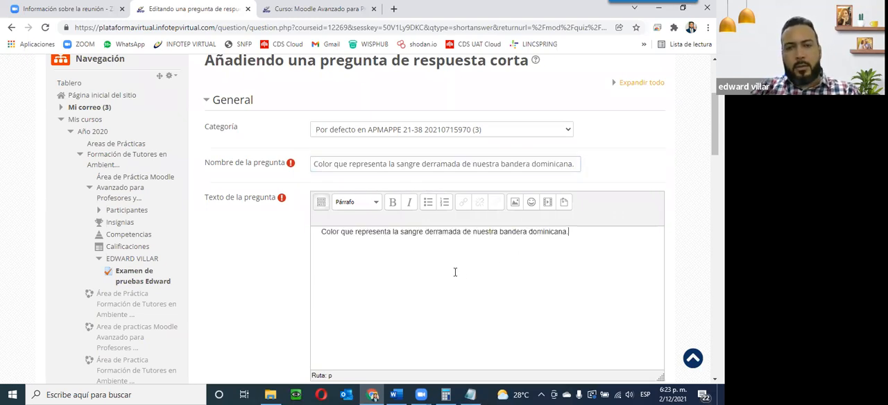
Step: Set the default mark to 5 and keep case sensitivity as 'No, MAYÚSCULA/minúscula no importa'
scroll(374, 258, "down", 3)
double_click(342, 301)
type("5")
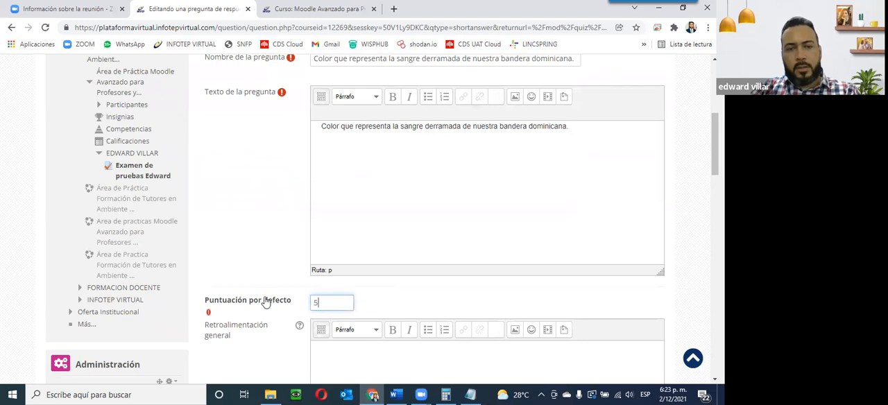
scroll(488, 211, "down", 3)
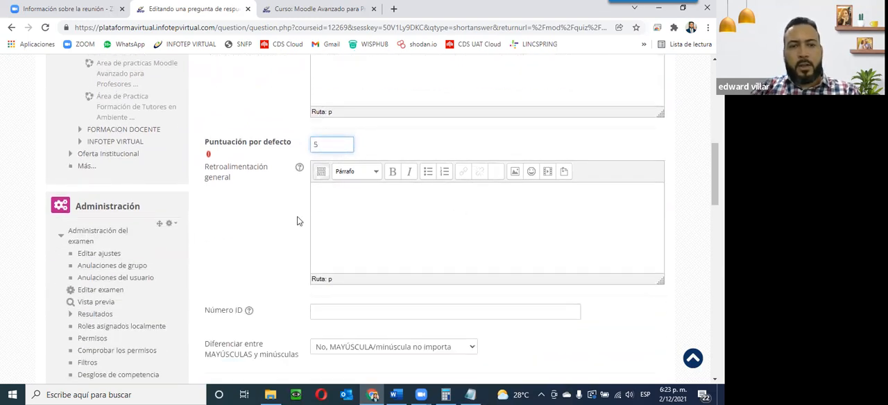
scroll(334, 216, "down", 2)
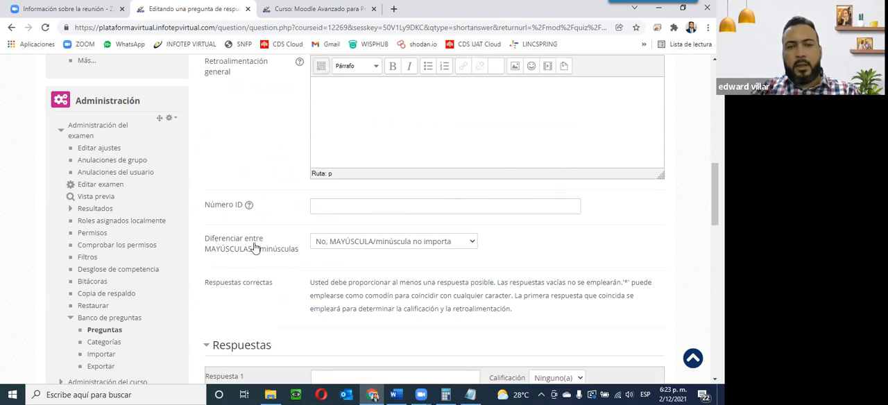
scroll(229, 248, "down", 2)
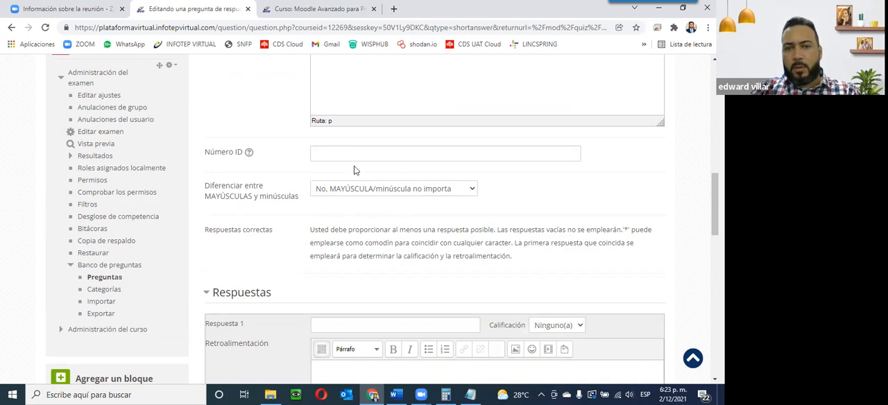
left_click(369, 194)
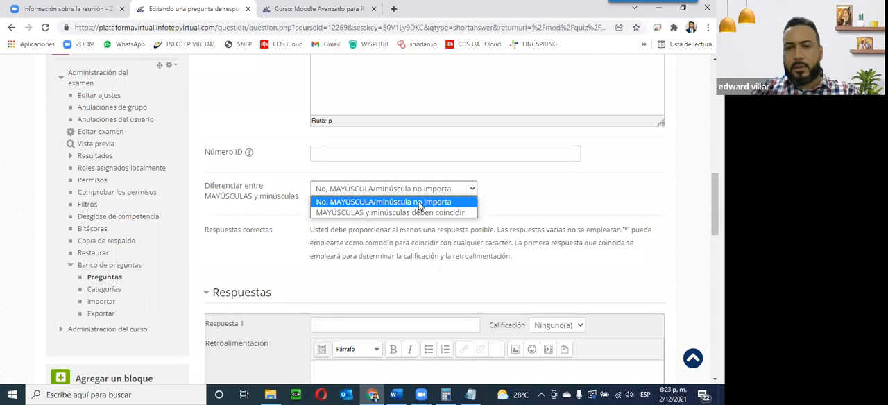
left_click(419, 206)
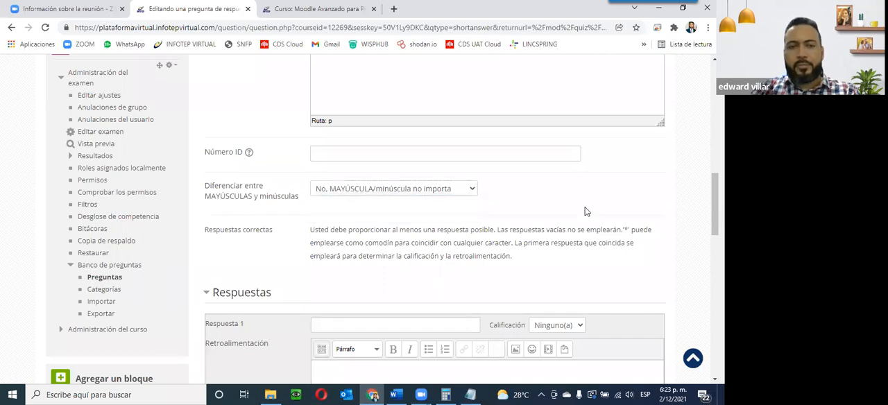
Step: Enter 'Rojo' as Respuesta 1 with a 100% grade
scroll(585, 211, "down", 4)
scroll(584, 212, "up", 2)
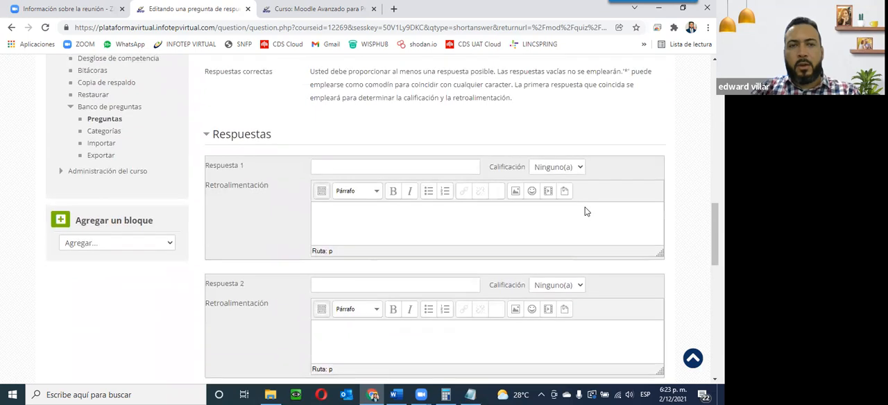
scroll(585, 211, "down", 1)
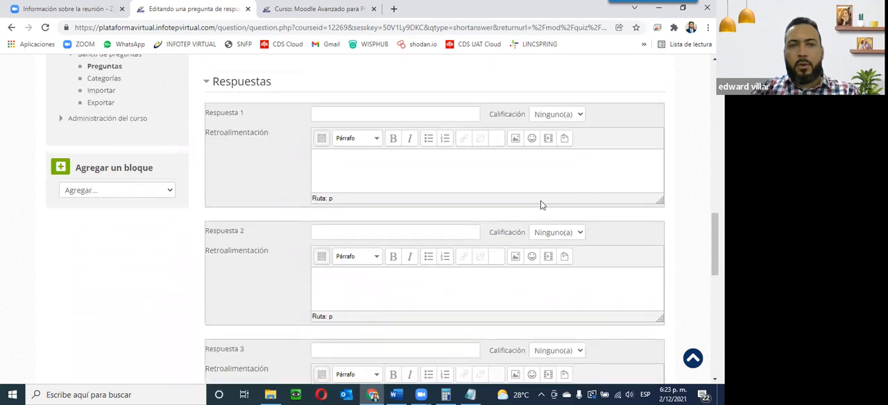
left_click(331, 116)
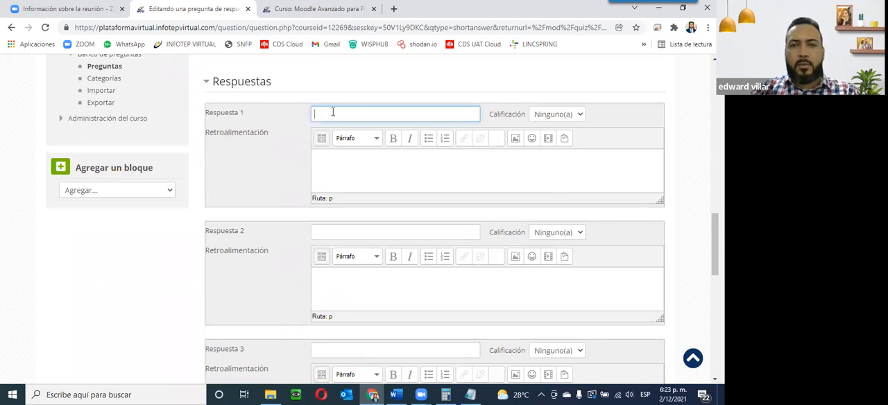
left_click(570, 114)
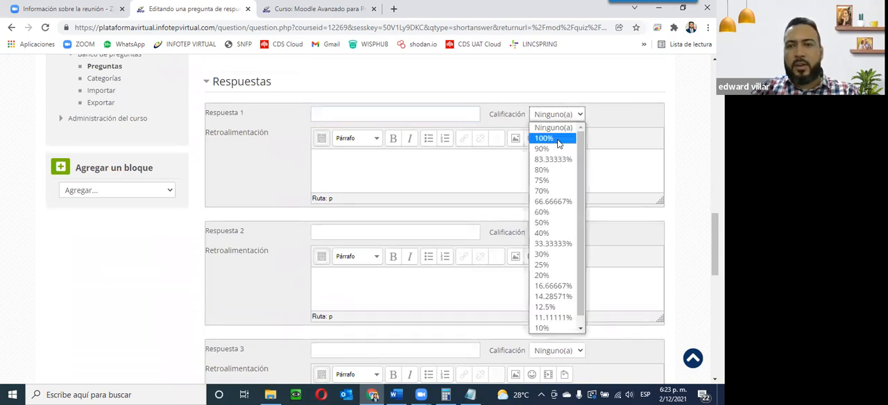
left_click(558, 138)
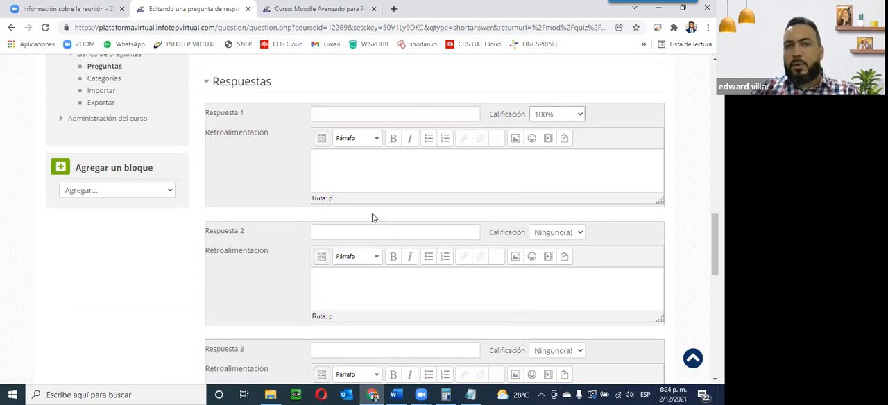
left_click(364, 115)
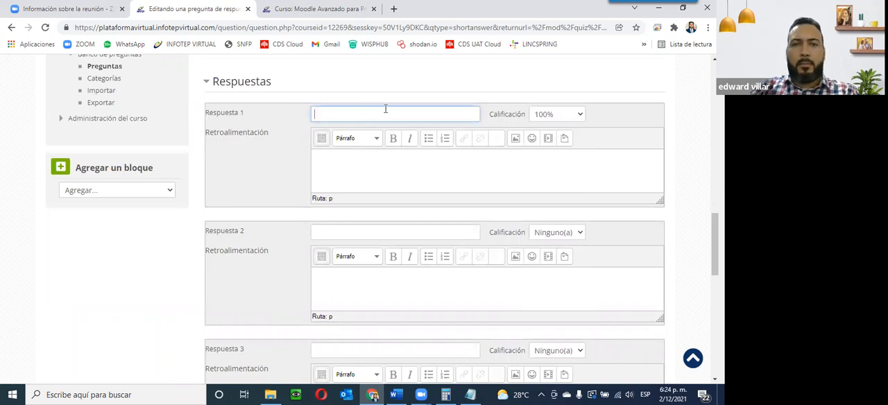
left_click(320, 113)
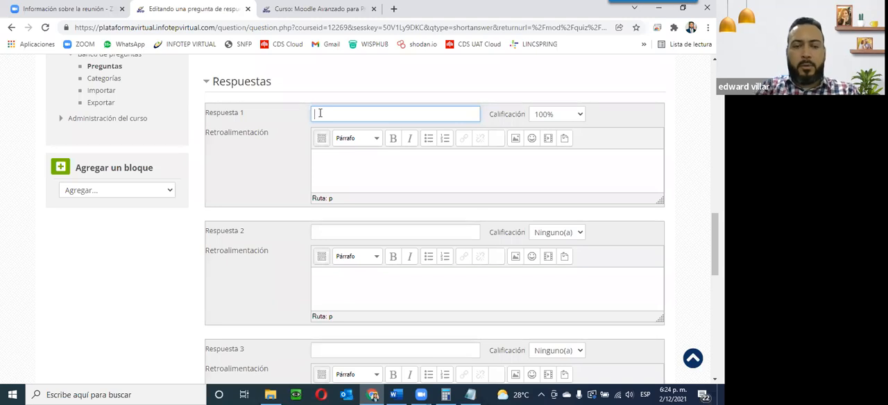
type("Rojo")
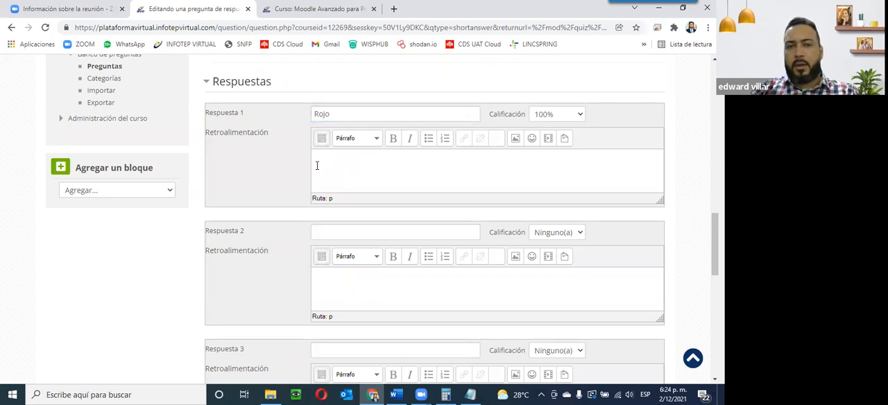
Step: Enter 'rojo' as Respuesta 2 with a 90% grade
left_click(330, 231)
type("rojo")
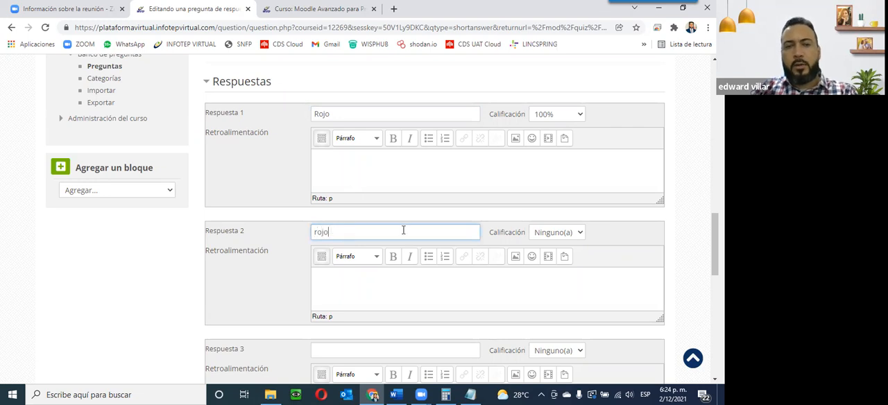
left_click(548, 234)
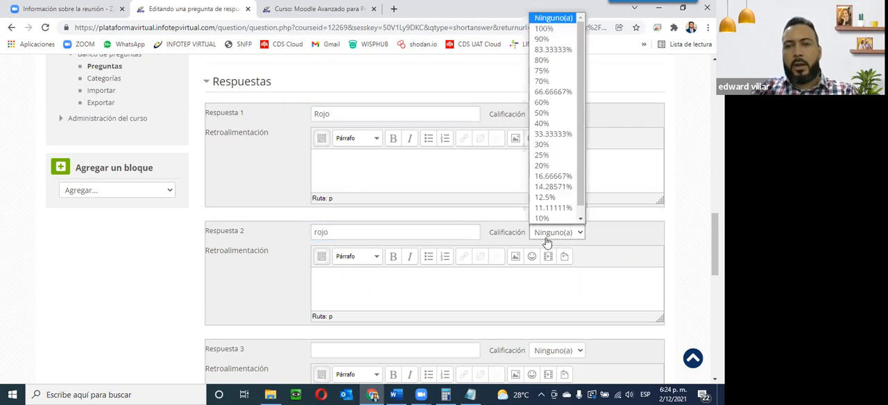
left_click(547, 38)
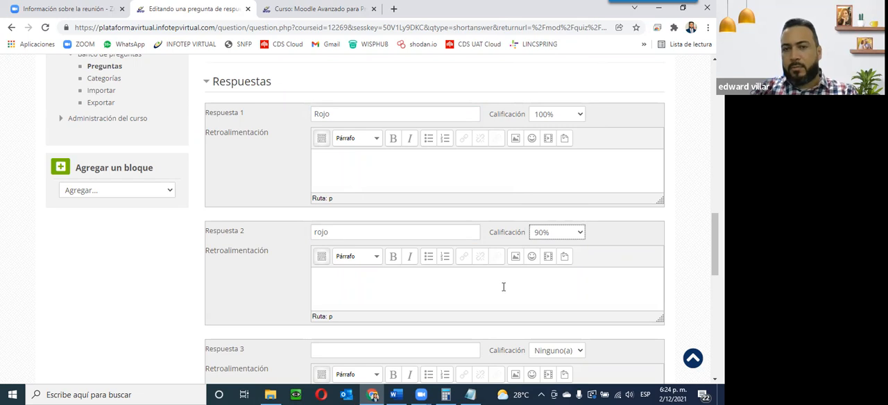
Step: Review the question name, text and answer entries on the form
scroll(503, 286, "down", 2)
left_click(350, 190)
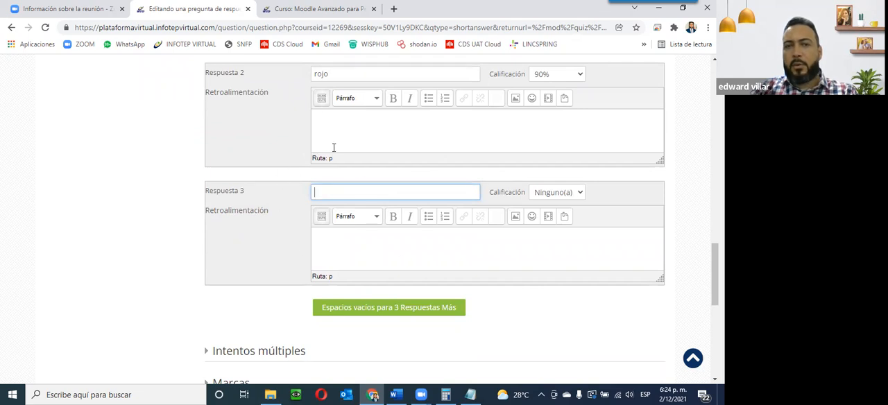
scroll(405, 163, "up", 1)
scroll(405, 167, "up", 2)
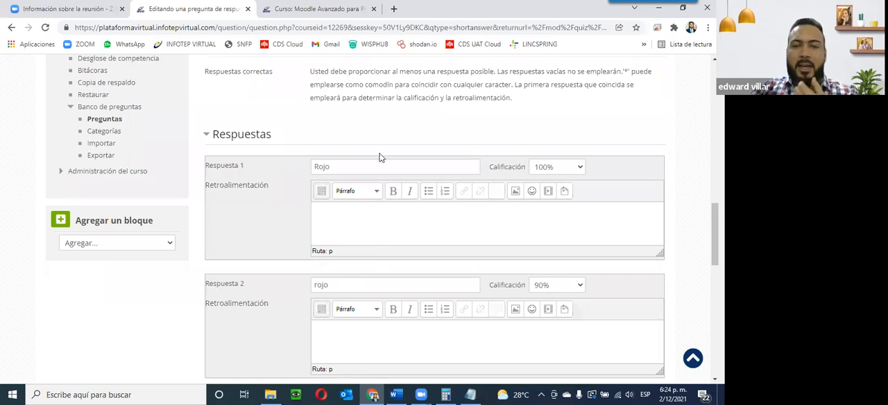
scroll(380, 157, "up", 10)
scroll(380, 157, "up", 3)
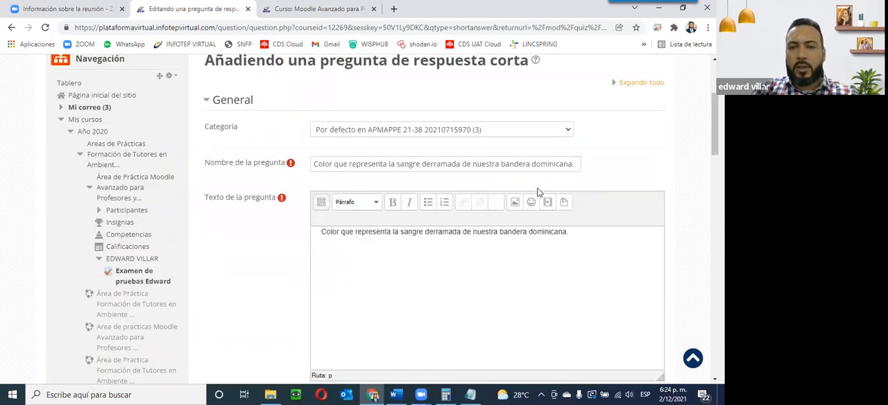
scroll(537, 192, "down", 12)
scroll(368, 251, "down", 2)
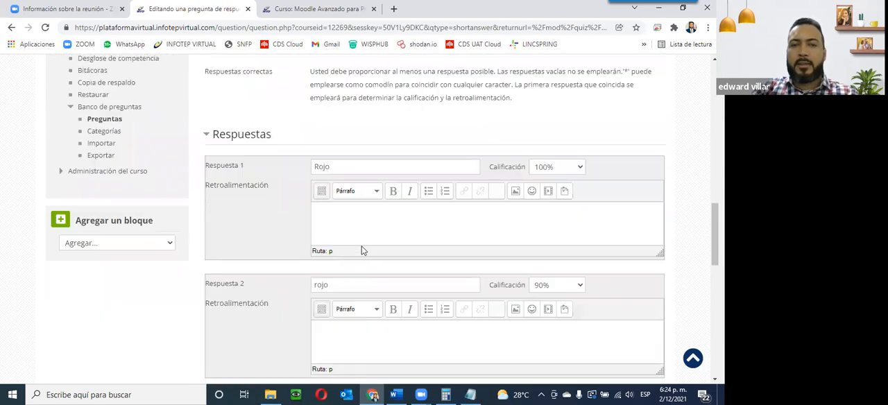
left_click_drag(313, 166, 342, 168)
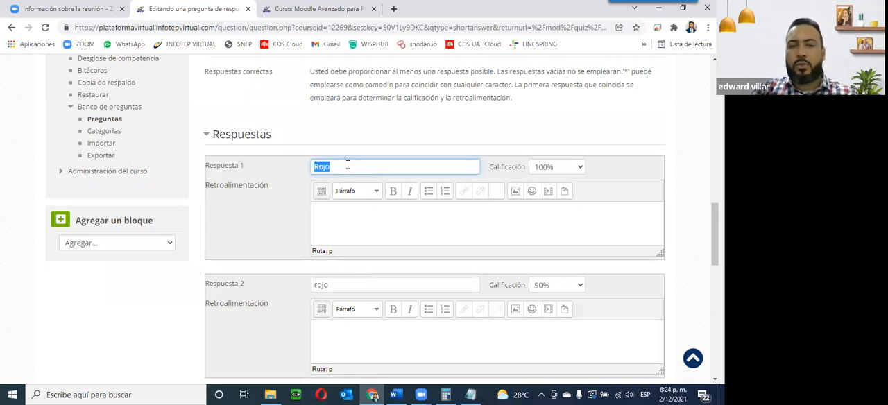
Step: Save the short-answer question
scroll(436, 162, "down", 3)
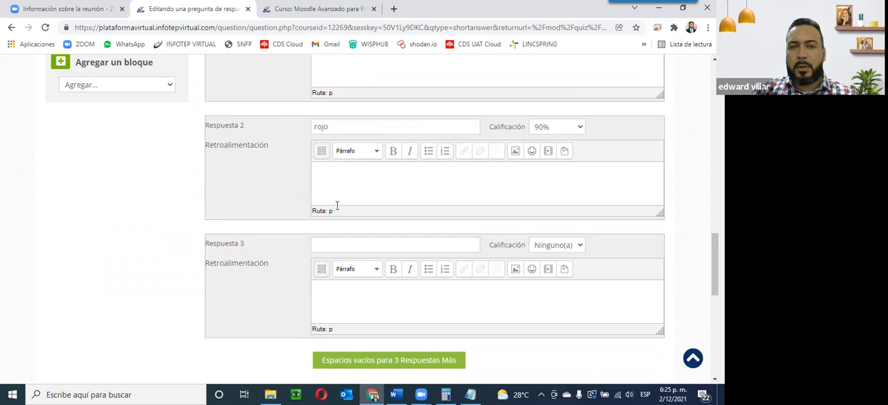
scroll(342, 275, "down", 2)
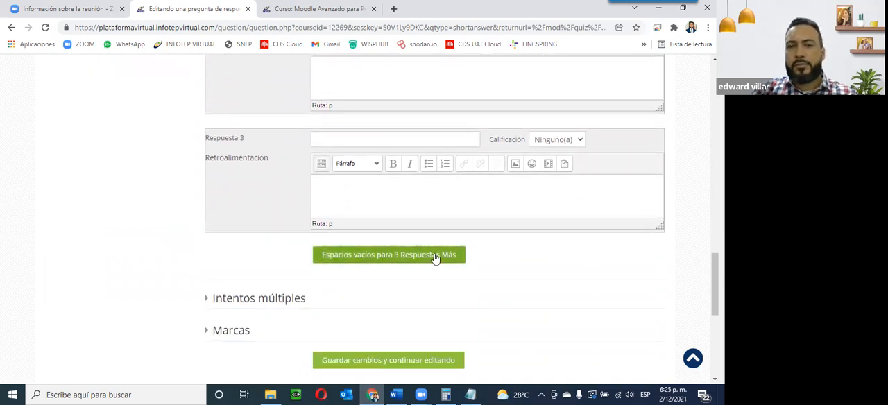
scroll(432, 256, "down", 3)
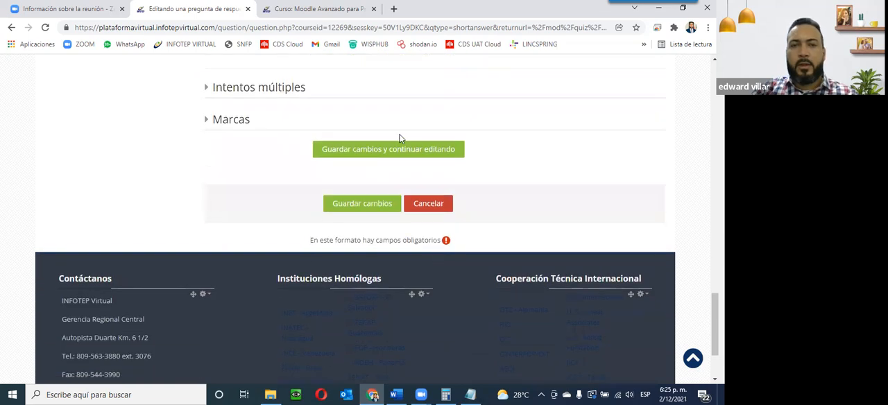
left_click(345, 202)
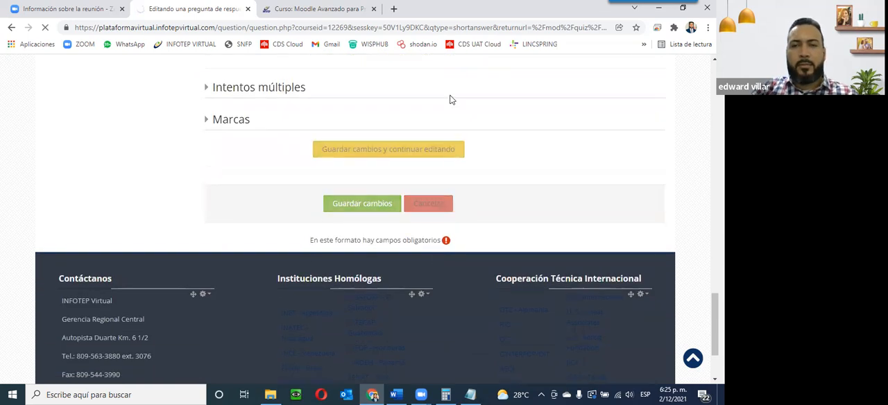
Step: Preview the short-answer question, submit 'ROJO' as the answer, review the technical information and close the preview
scroll(432, 97, "down", 6)
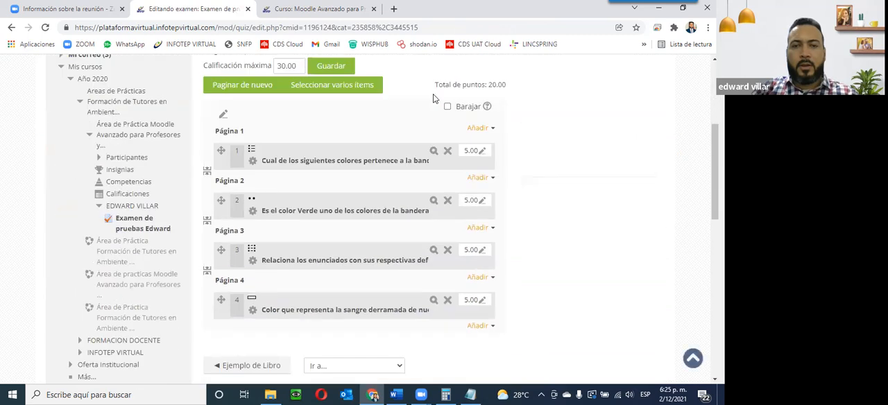
left_click(433, 142)
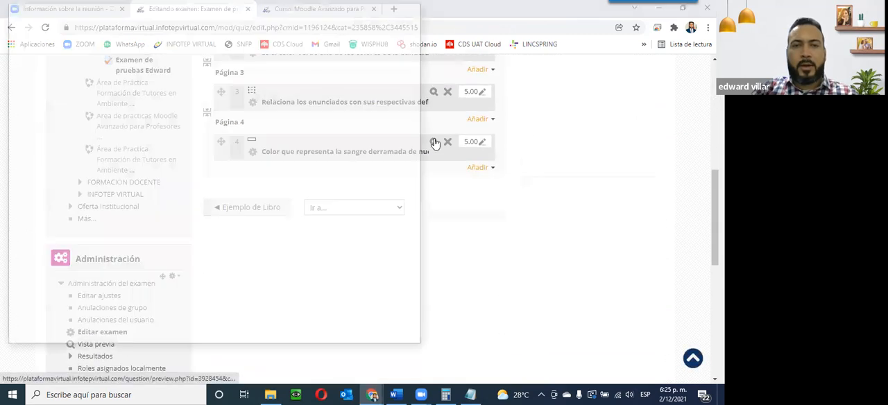
left_click(80, 113)
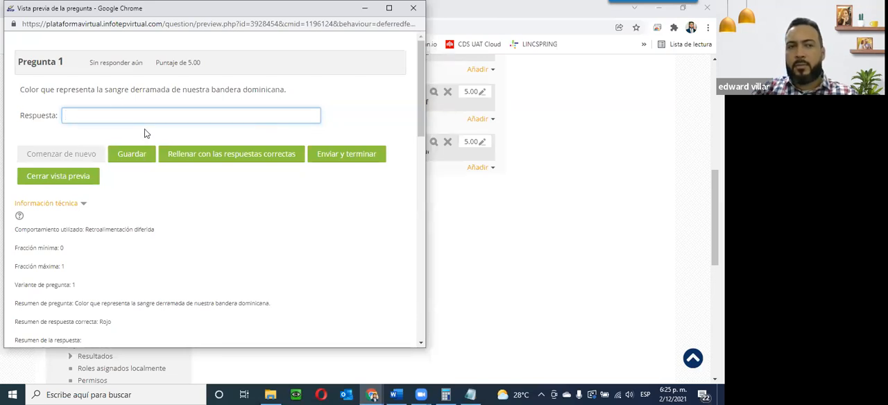
type("RO")
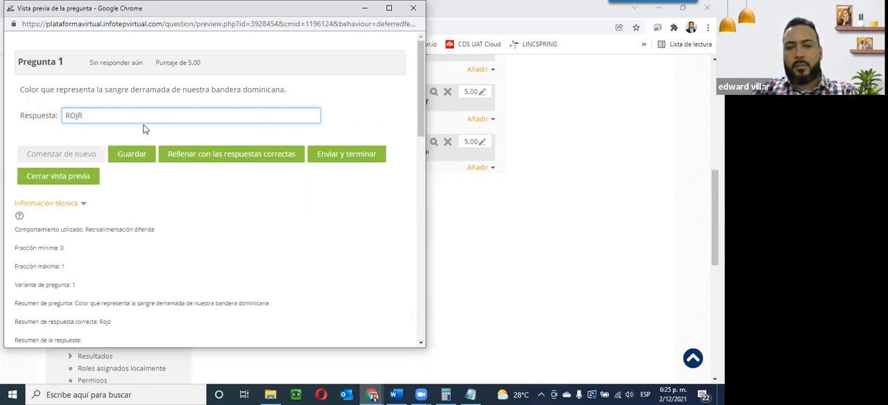
type("JO")
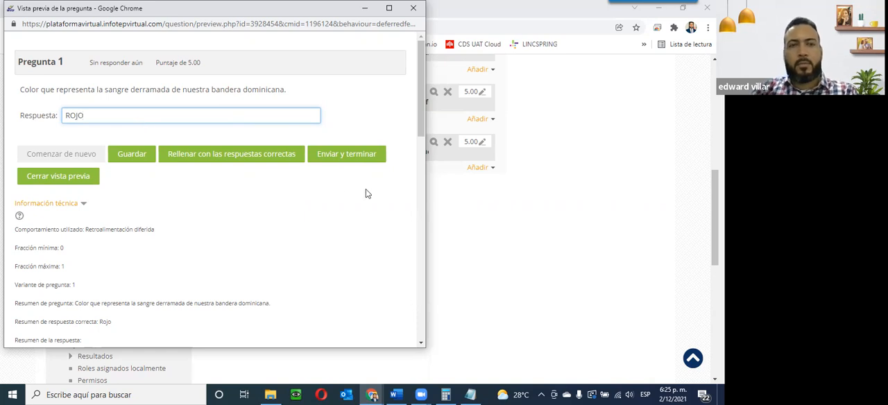
left_click(378, 158)
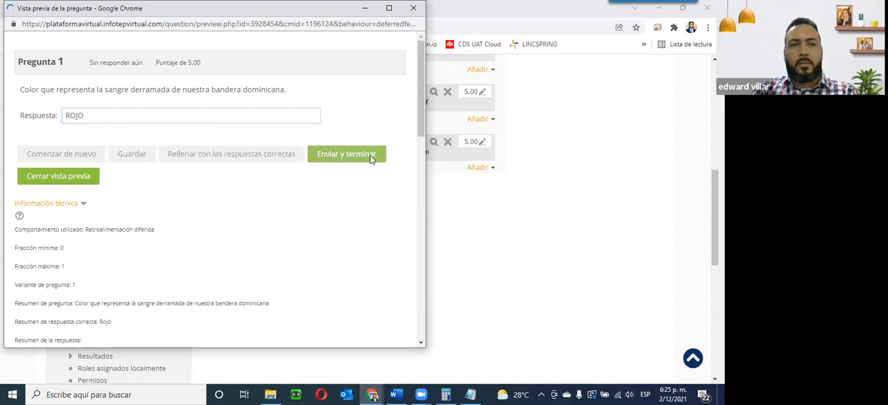
scroll(201, 262, "down", 2)
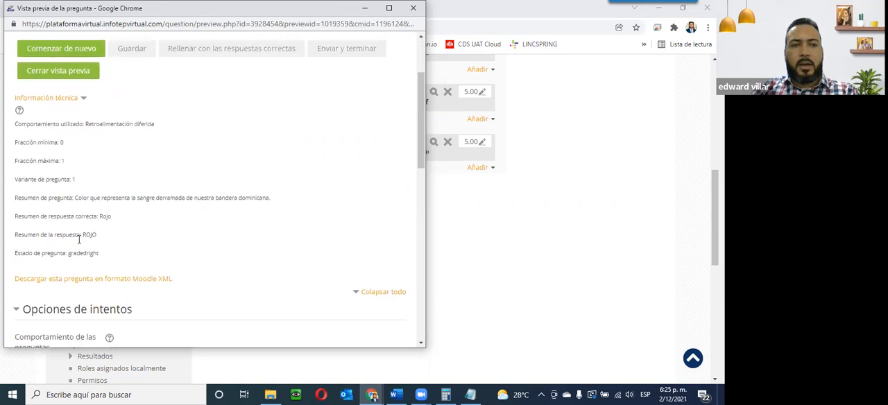
scroll(139, 208, "up", 2)
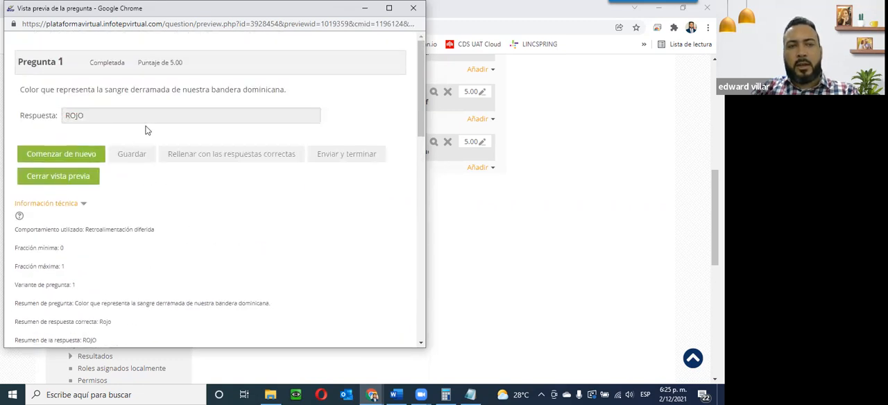
left_click(413, 10)
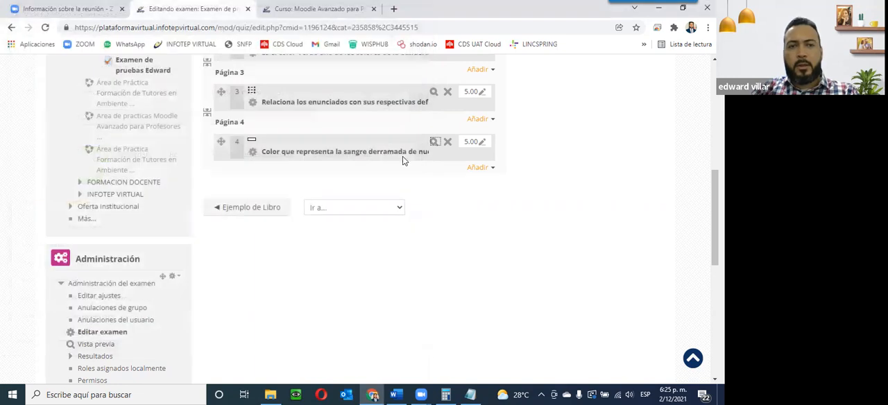
scroll(414, 220, "up", 3)
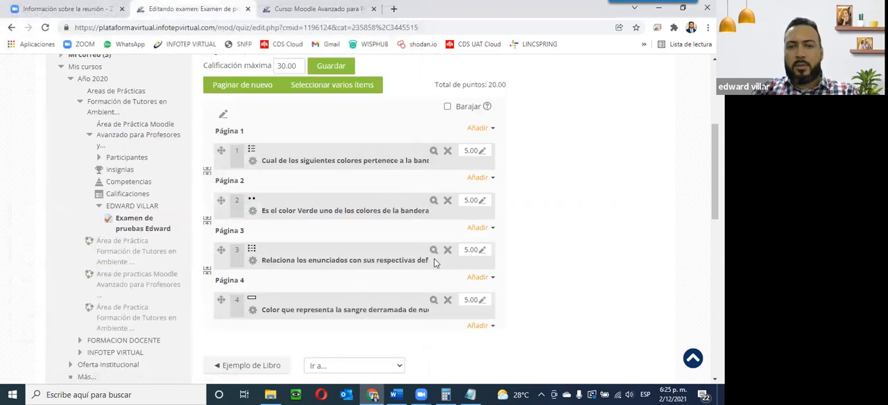
left_click(482, 326)
left_click(453, 341)
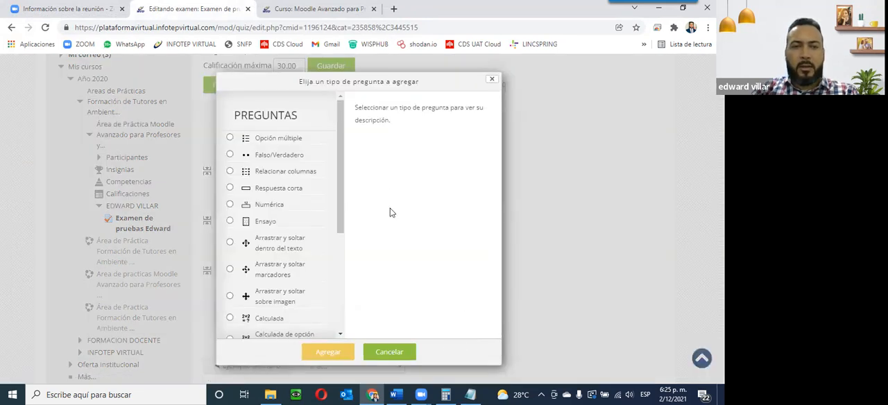
left_click(261, 225)
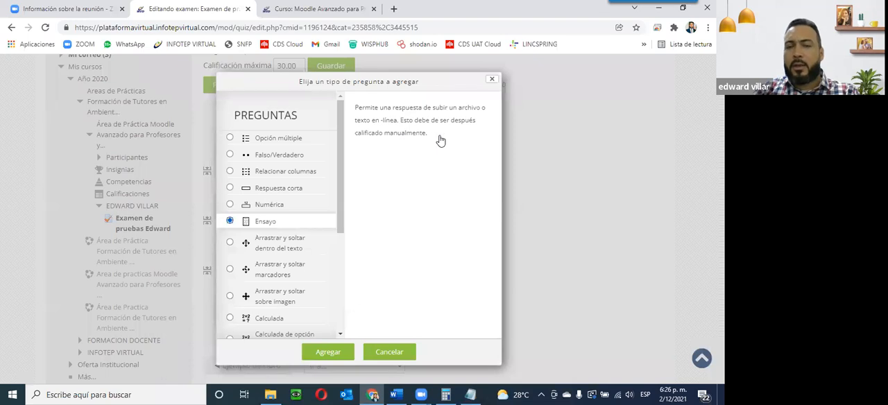
left_click(491, 82)
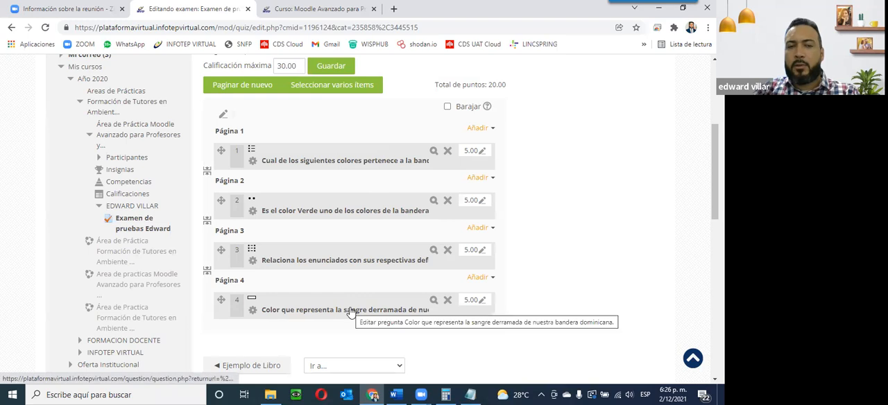
Step: Add a new 'Arrastrar y soltar dentro del texto' question to the last page of the quiz
left_click(480, 326)
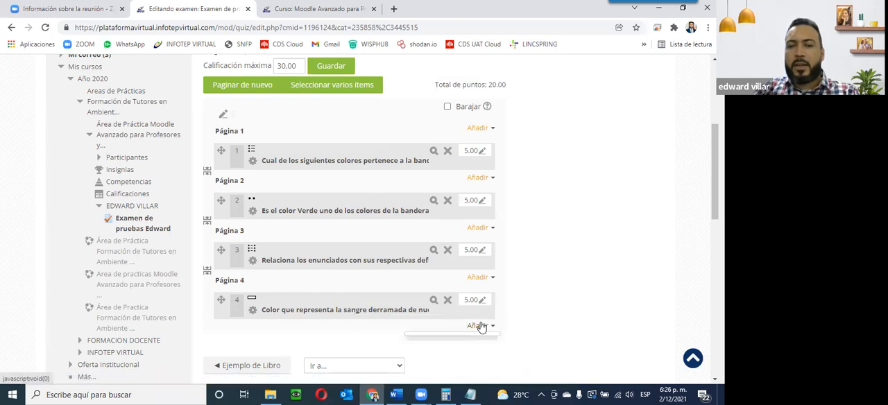
left_click(444, 340)
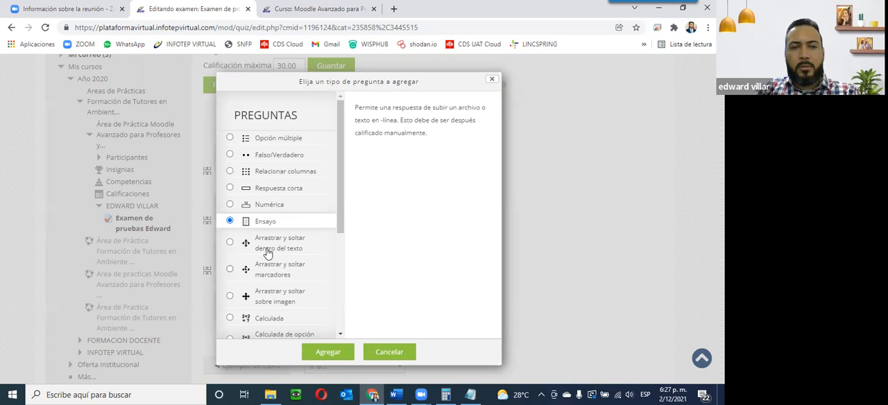
left_click(229, 243)
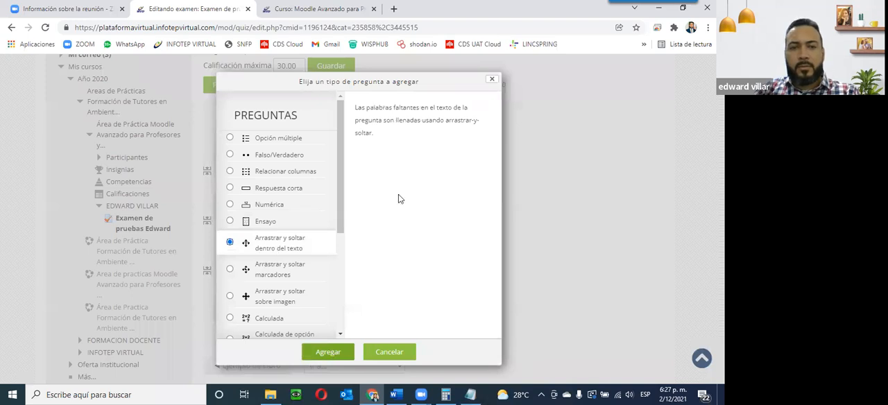
left_click(328, 352)
Step: Name the question 'Arrastrar y Soltar Texto.'
scroll(312, 212, "down", 4)
scroll(313, 212, "down", 2)
scroll(315, 216, "up", 5)
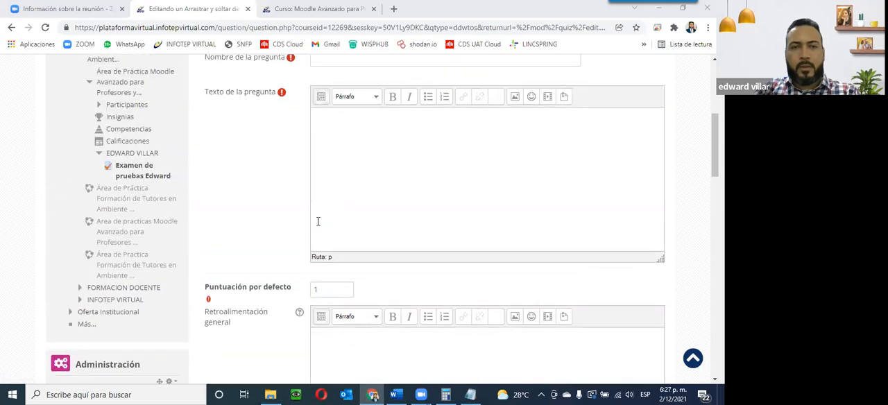
scroll(318, 221, "up", 3)
left_click(369, 215)
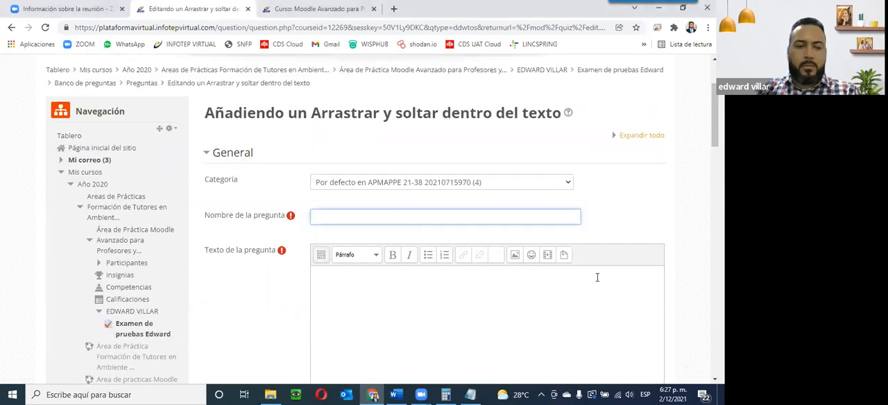
key("BackSpace")
key("BackSpace")
type("Arrastrar y Soltar Texto.")
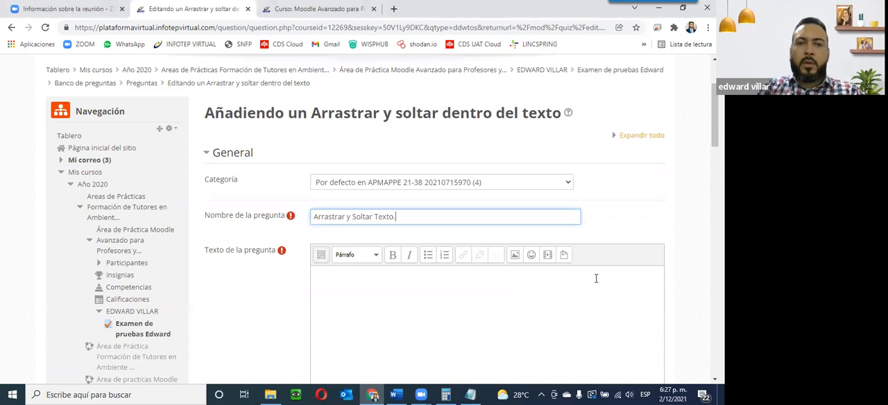
Step: Copy the Dominican Republic introductory paragraph from the Word document and paste it as the question text
scroll(269, 248, "down", 3)
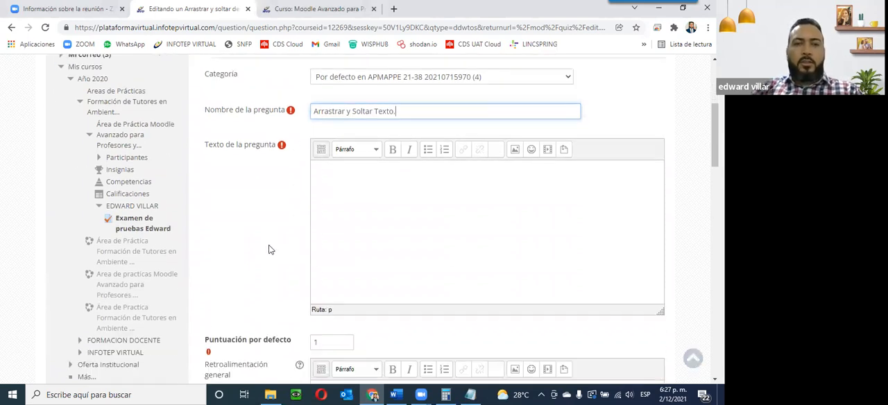
scroll(420, 265, "up", 2)
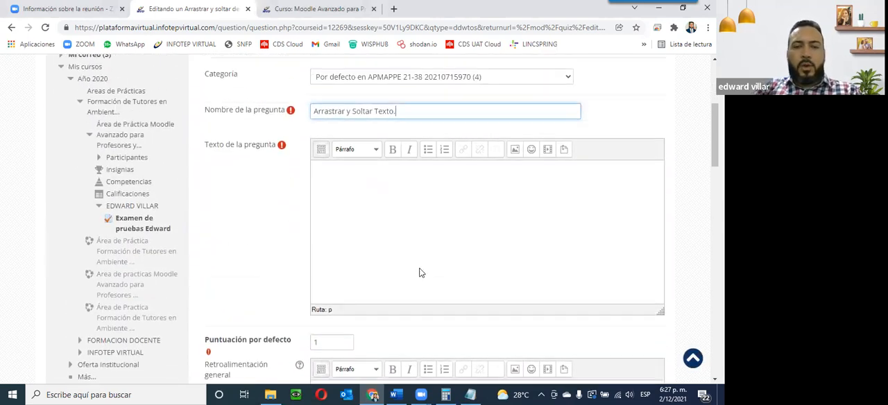
scroll(421, 271, "down", 2)
scroll(419, 273, "down", 3)
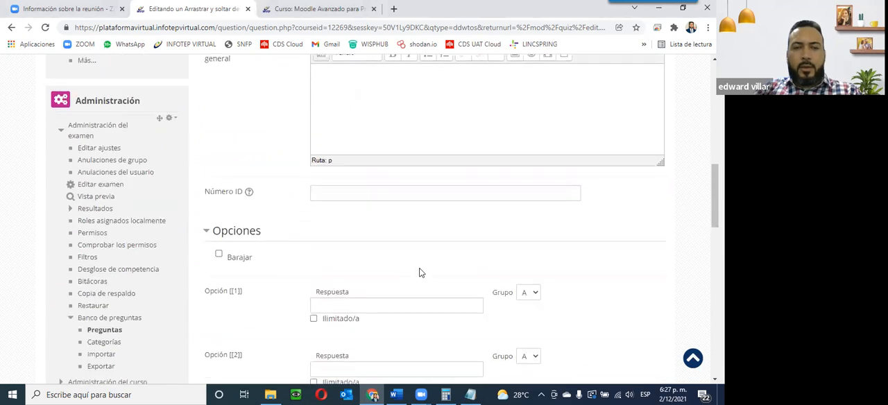
scroll(423, 270, "up", 3)
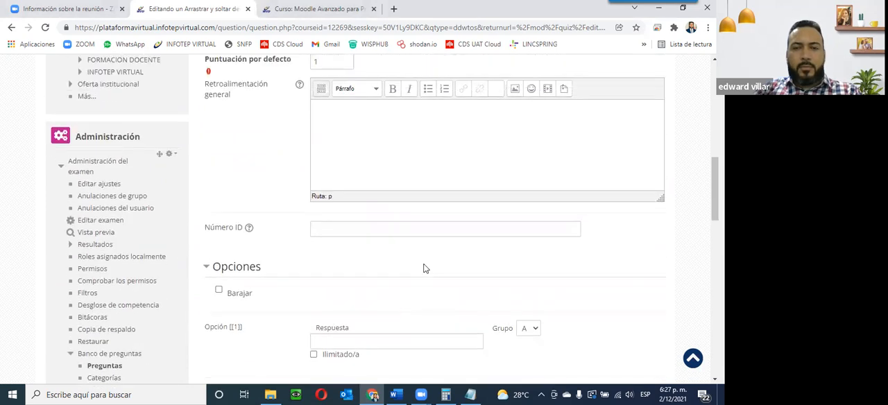
scroll(423, 269, "up", 3)
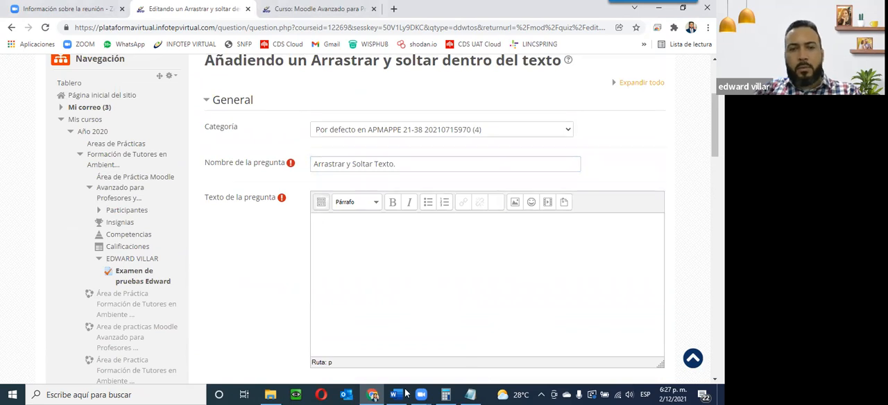
key("alt+Tab")
left_click_drag(212, 180, 325, 246)
key("ctrl+c")
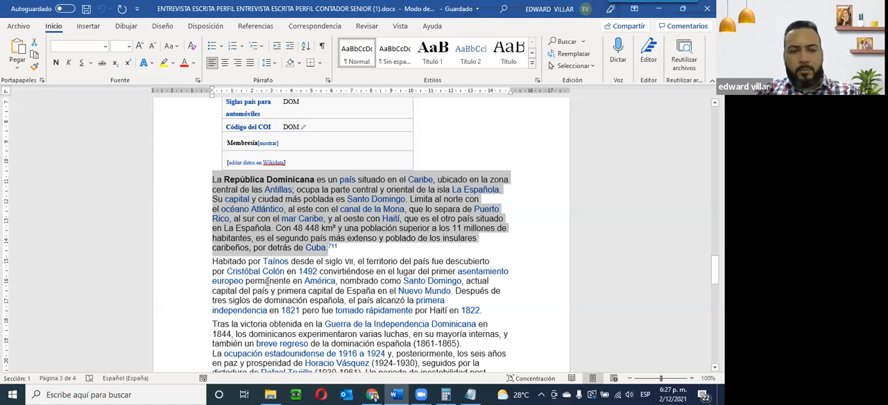
key("alt+Tab")
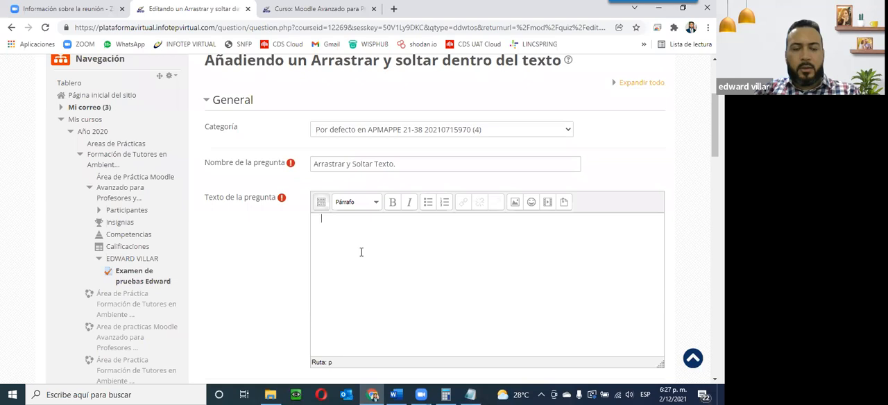
key("ctrl+v")
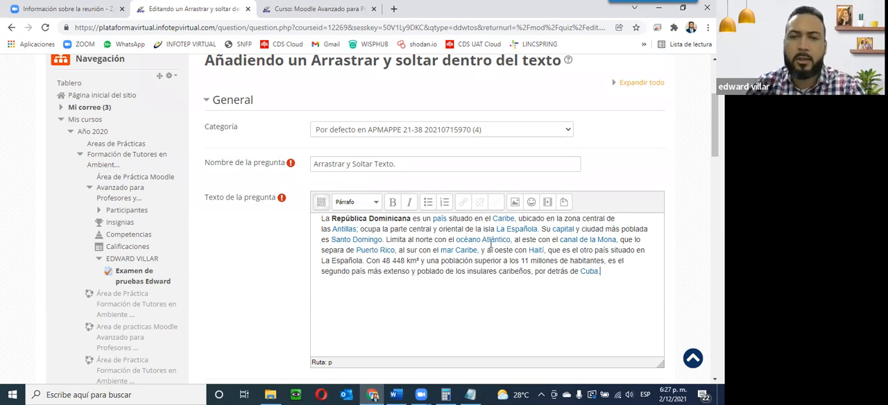
Step: Cut the word 'Caribe' out of the pasted question text
scroll(477, 242, "down", 3)
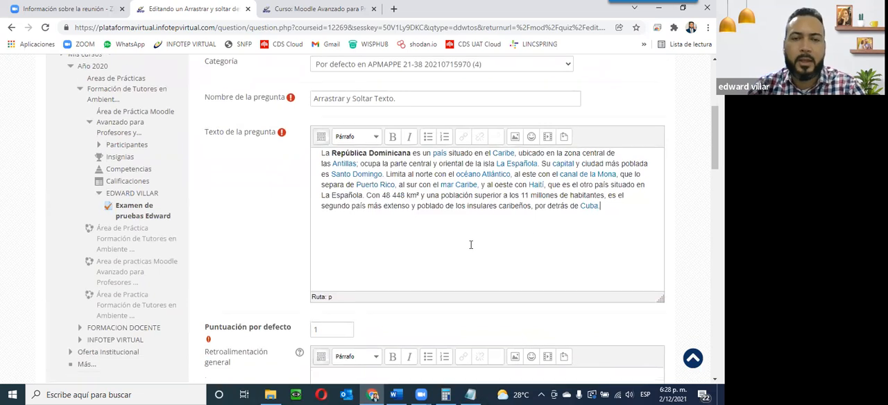
double_click(326, 291)
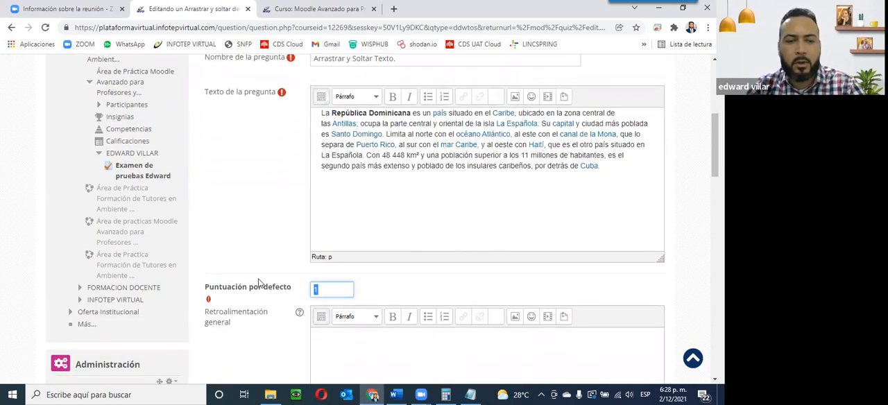
scroll(264, 277, "down", 5)
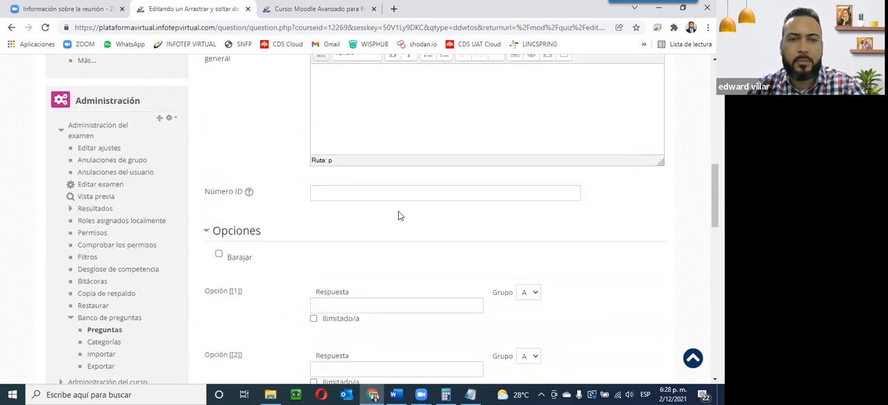
scroll(407, 199, "up", 1)
scroll(406, 200, "down", 2)
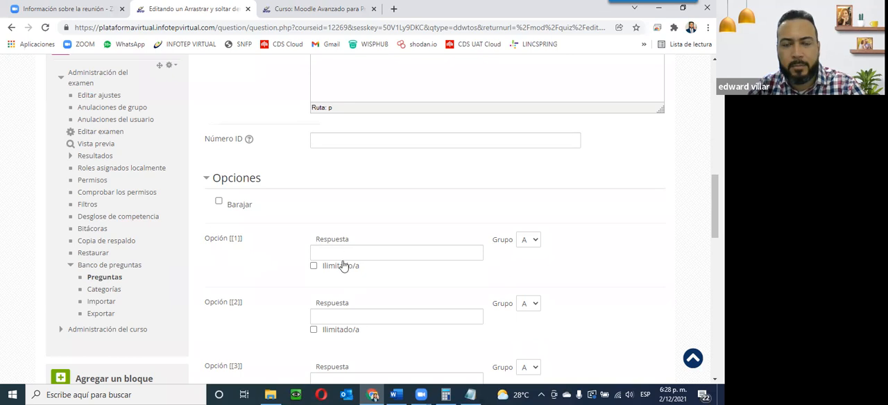
scroll(337, 256, "up", 10)
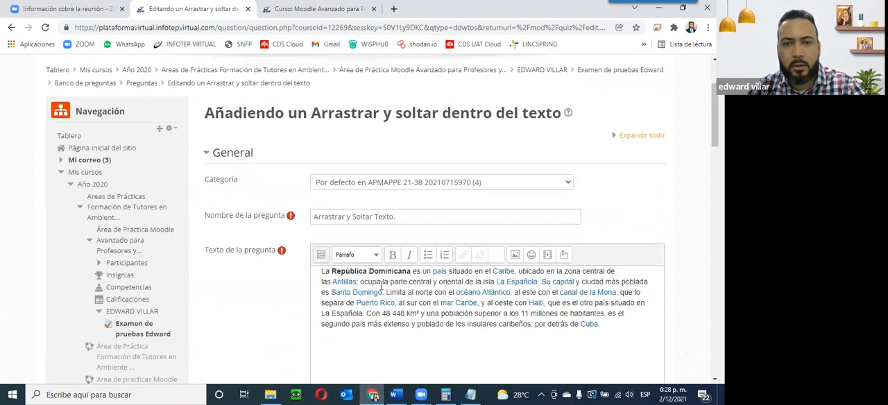
scroll(380, 284, "down", 1)
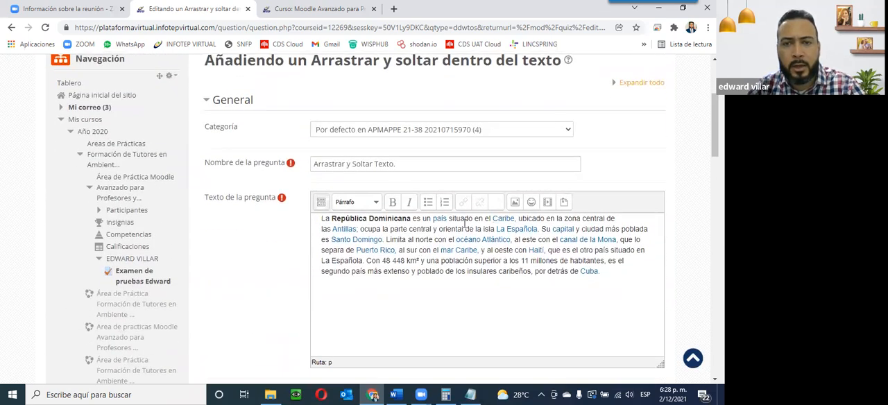
double_click(504, 218)
left_click_drag(503, 219, 514, 219)
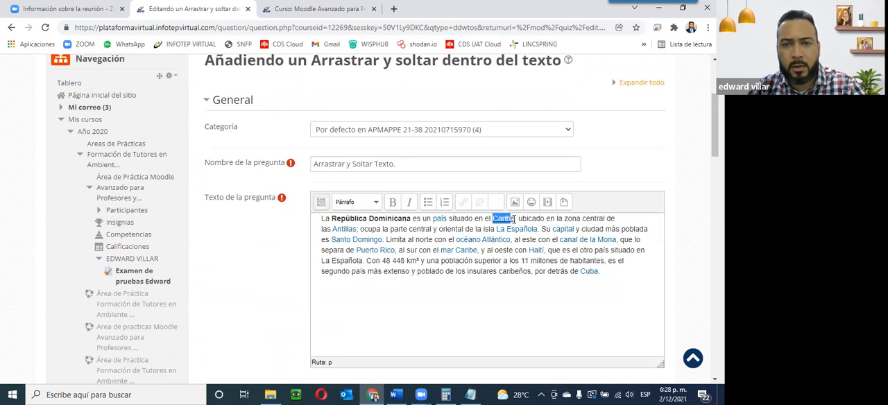
key("ctrl+x")
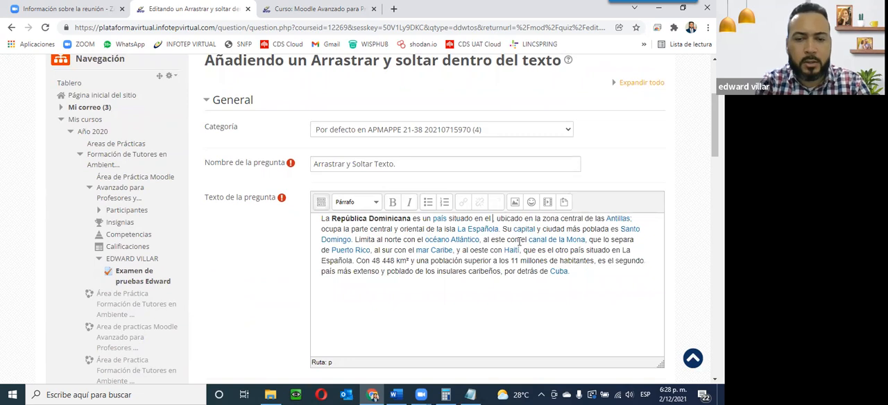
Step: Insert the placeholder [[1]] where 'Caribe' was removed and enter 'Caribe' as the answer for Option [[1]]
type("[[")
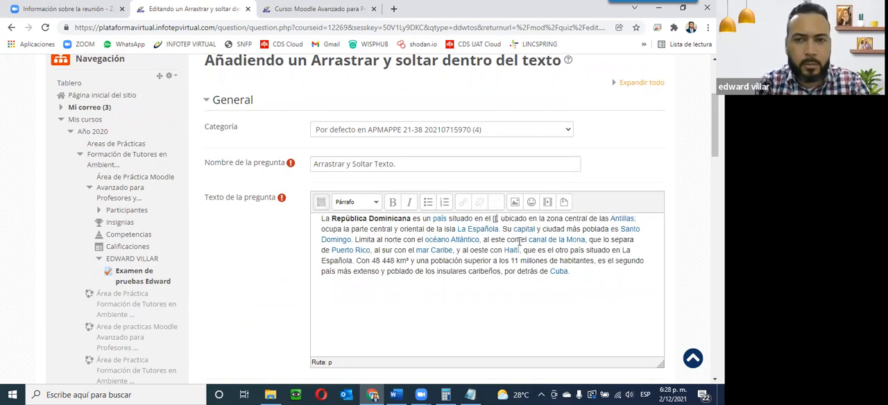
type("1]]")
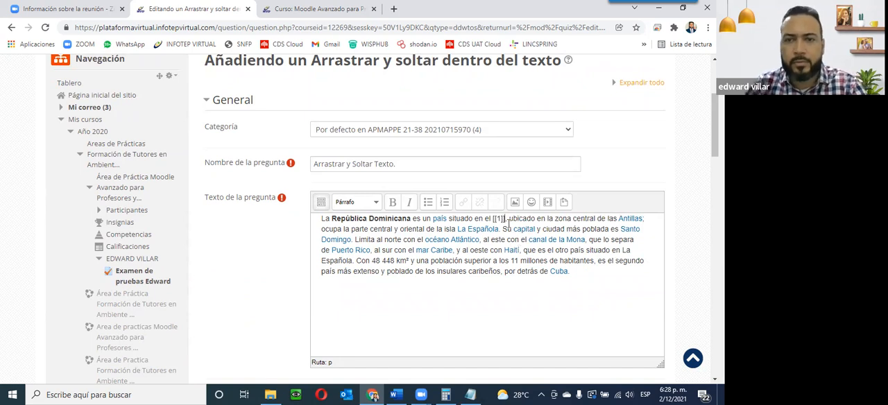
scroll(459, 276, "down", 6)
left_click(331, 252)
type("Caribe")
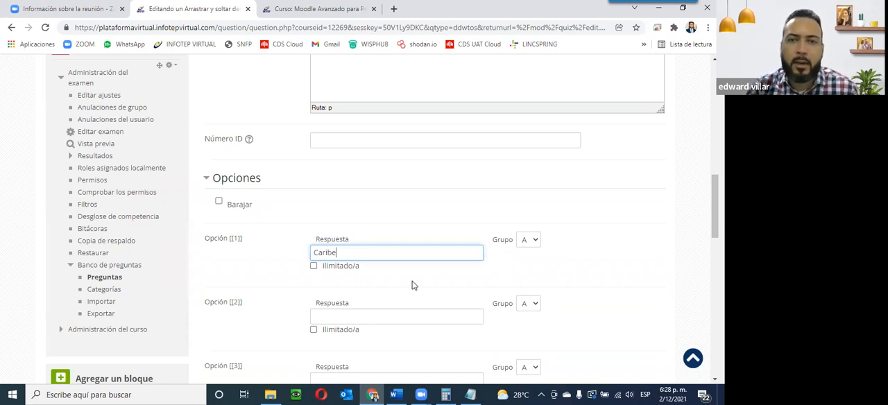
Step: Replace 'Antillas' in the question text with [[2]] and enter 'Antillas' as the answer for Option [[2]]
scroll(413, 285, "up", 5)
scroll(462, 190, "down", 2)
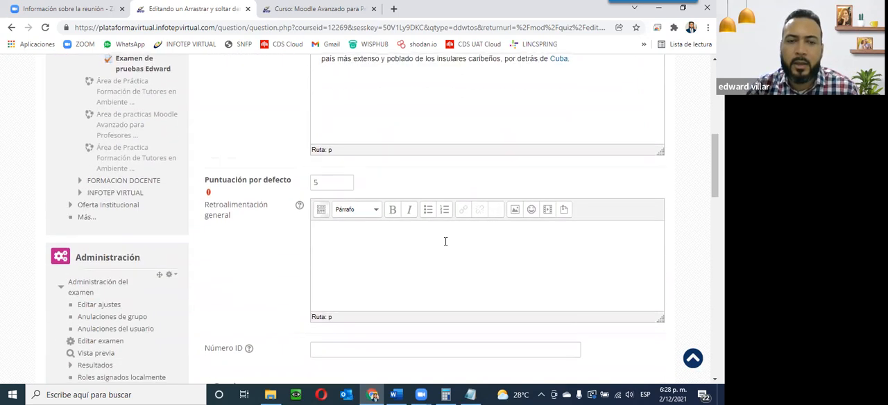
scroll(445, 241, "down", 3)
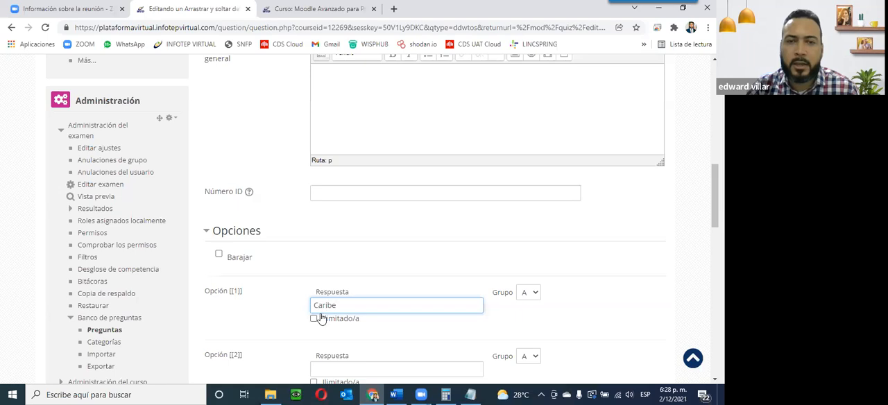
scroll(322, 318, "up", 10)
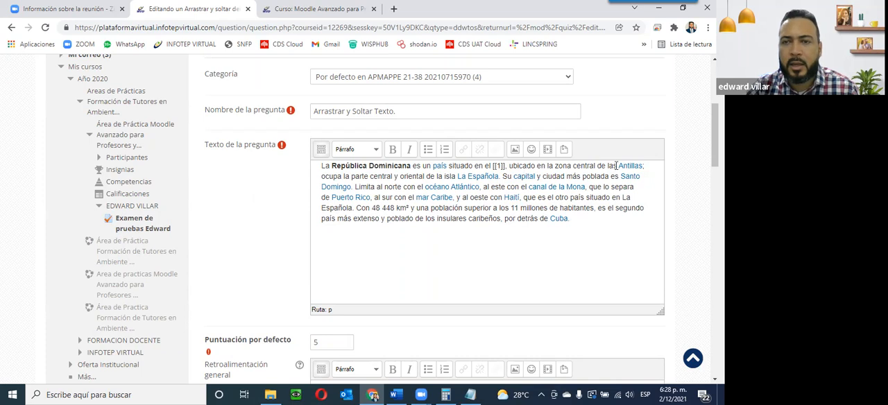
left_click_drag(618, 165, 642, 165)
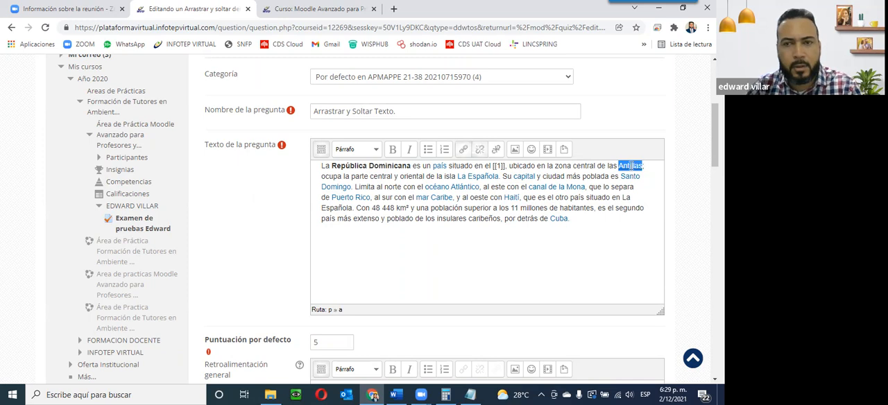
key("Delete")
type("[[2]]")
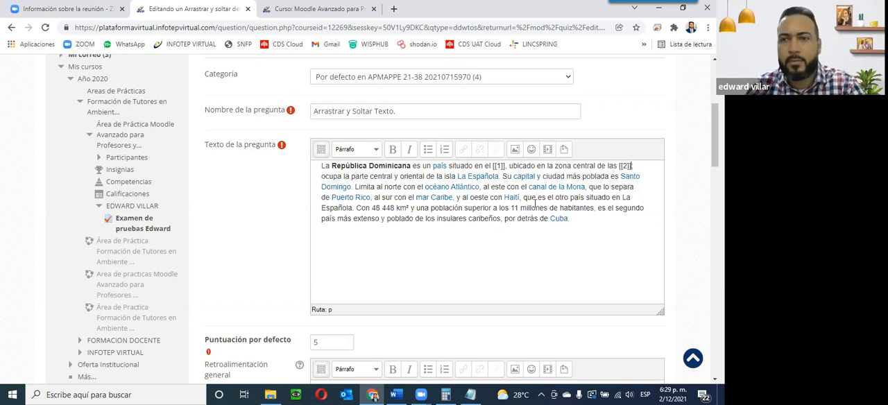
scroll(475, 234, "down", 6)
left_click(334, 262)
type("Antillas")
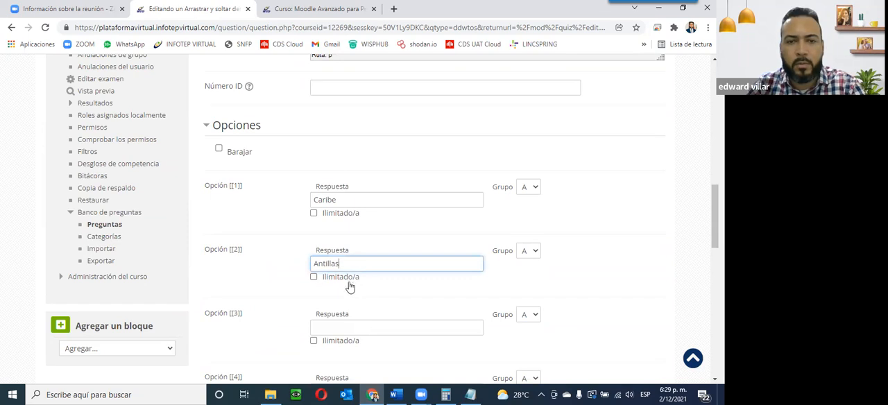
Step: Replace 'Santo Domingo' in the question text with [[3]] and enter 'Santo Domingo' as the answer for Option [[3]]
scroll(367, 314, "up", 7)
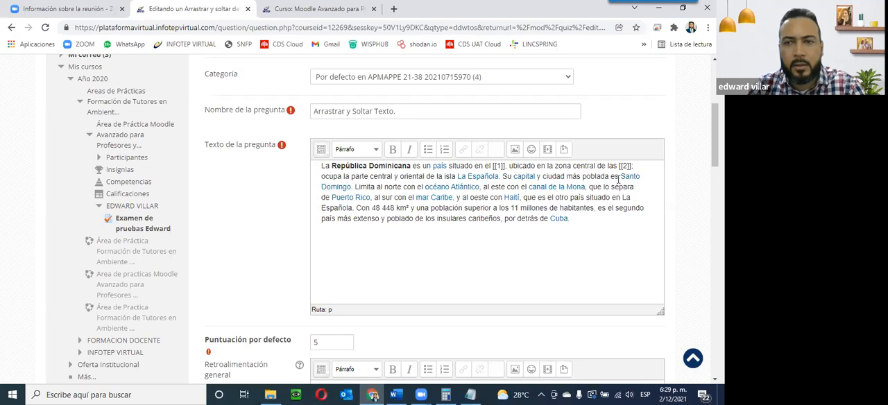
left_click_drag(622, 178, 352, 187)
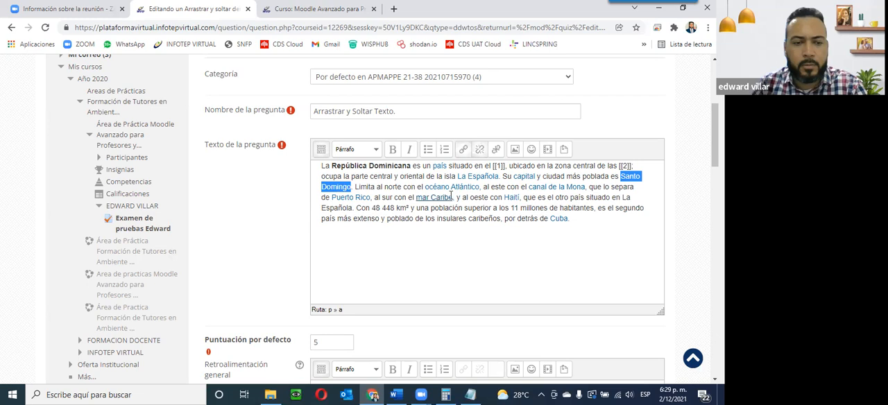
key("Delete")
type("[[3]")
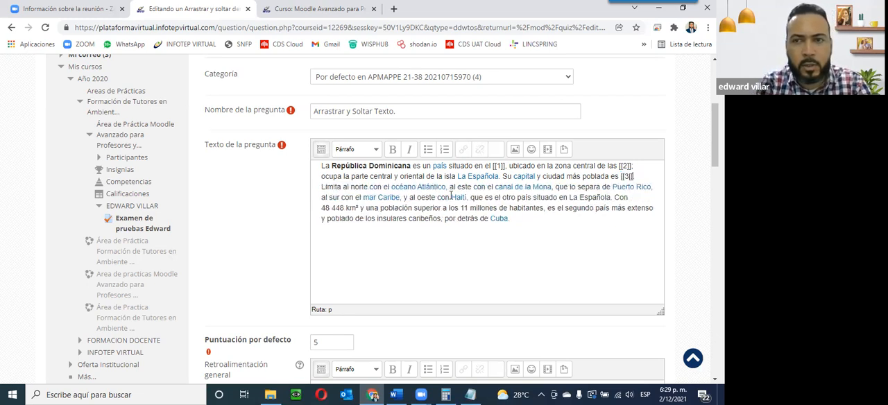
key("BackSpace")
key("BackSpace")
type("]].")
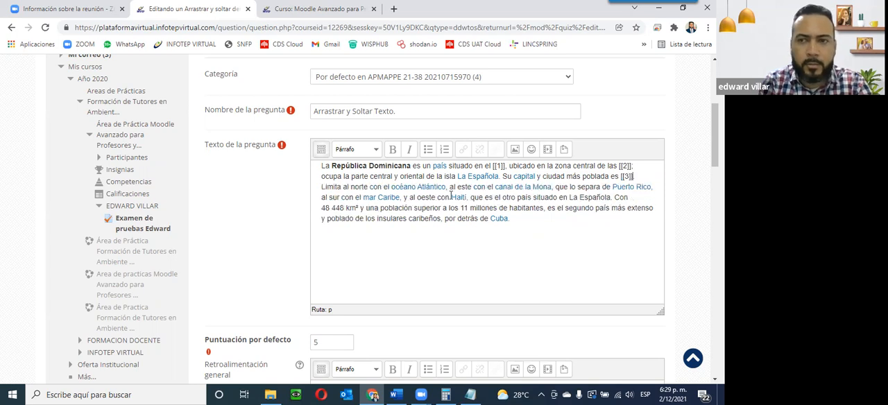
scroll(499, 215, "down", 6)
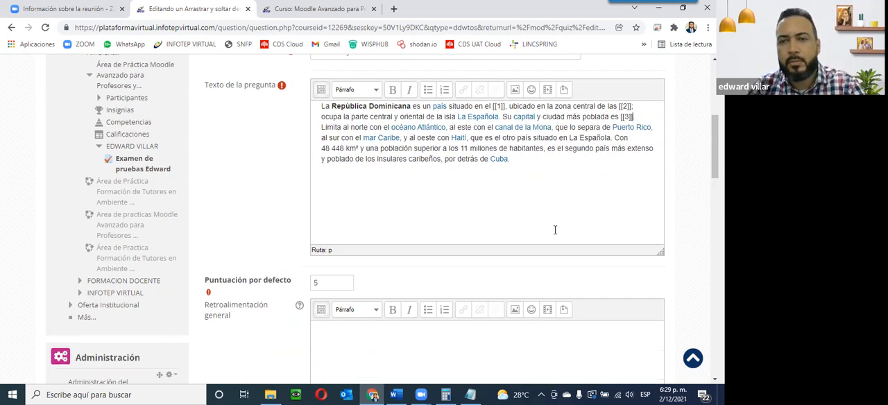
scroll(420, 258, "down", 3)
left_click(353, 276)
type("Santo Domingo")
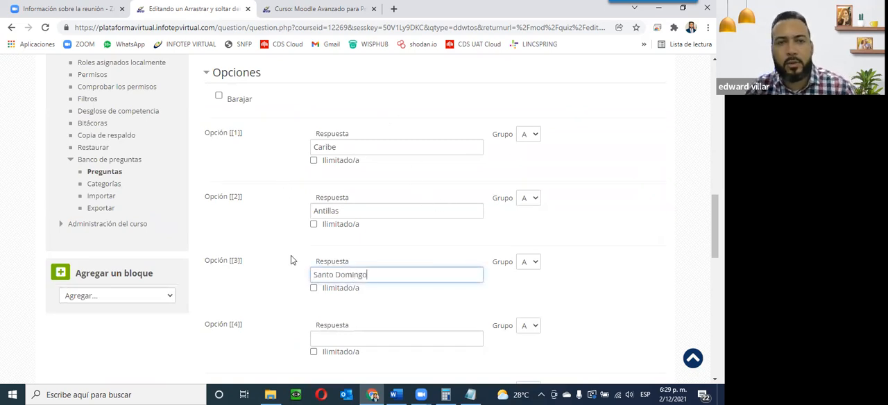
Step: Save the drag-and-drop question
scroll(371, 221, "up", 1)
scroll(372, 220, "up", 15)
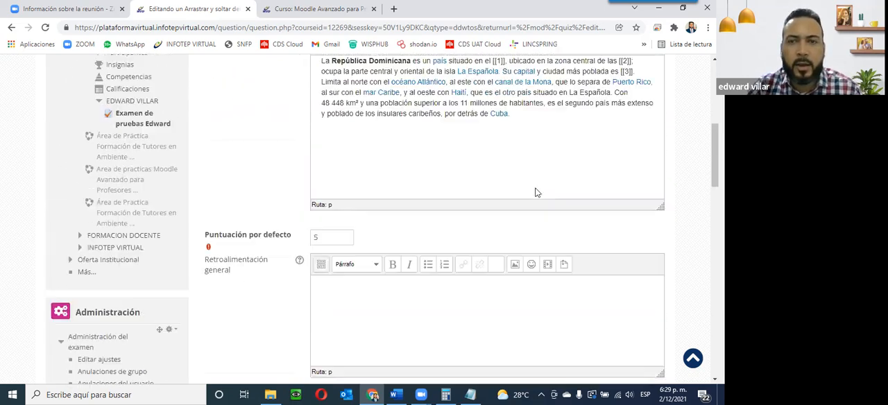
scroll(574, 291, "down", 15)
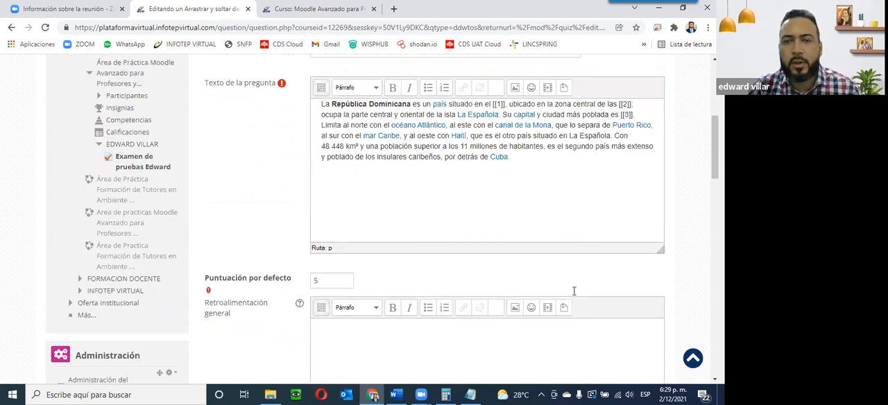
scroll(573, 295, "down", 1)
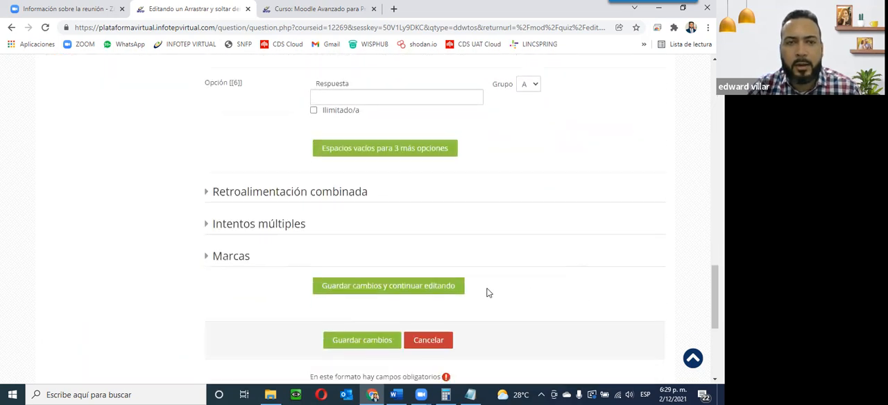
left_click(372, 344)
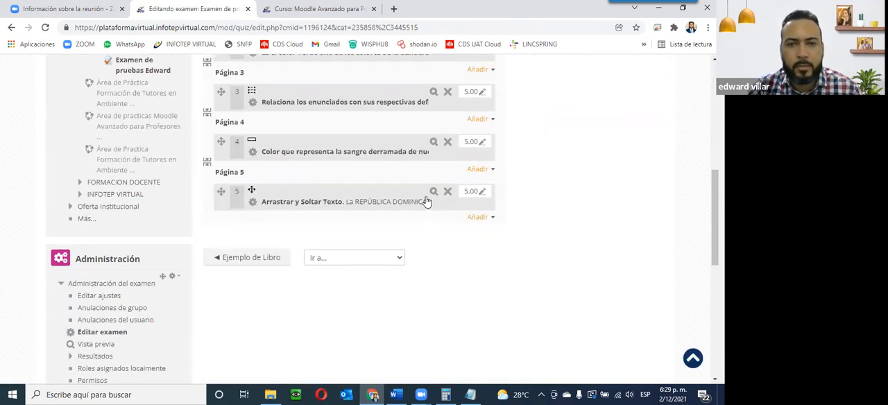
Step: Preview the question, dragging the answer choices into the blanks to test it, and close the preview
left_click(435, 193)
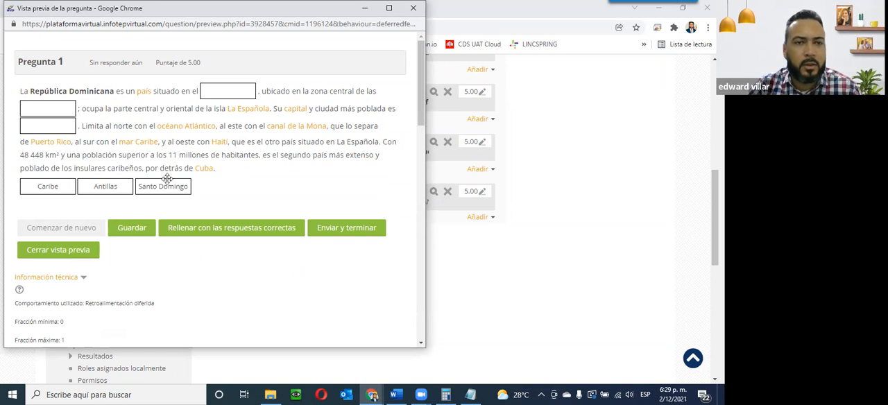
left_click_drag(44, 190, 48, 126)
left_click_drag(96, 180, 49, 109)
left_click_drag(157, 184, 229, 91)
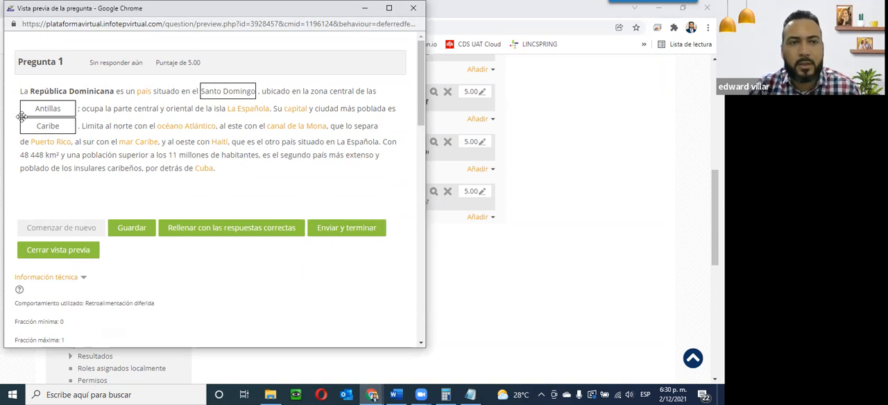
left_click_drag(28, 108, 203, 187)
left_click_drag(47, 126, 48, 186)
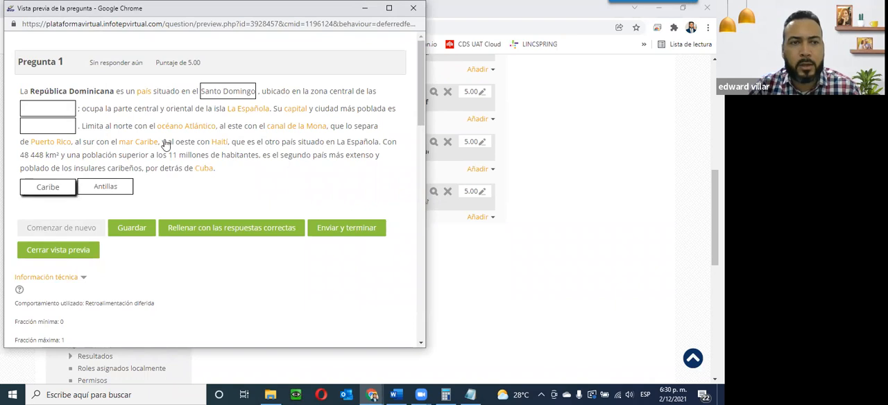
left_click_drag(221, 84, 200, 185)
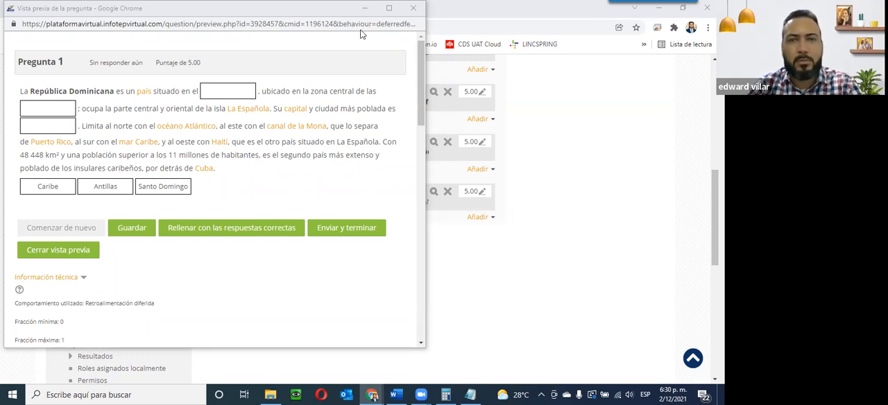
left_click(378, 6)
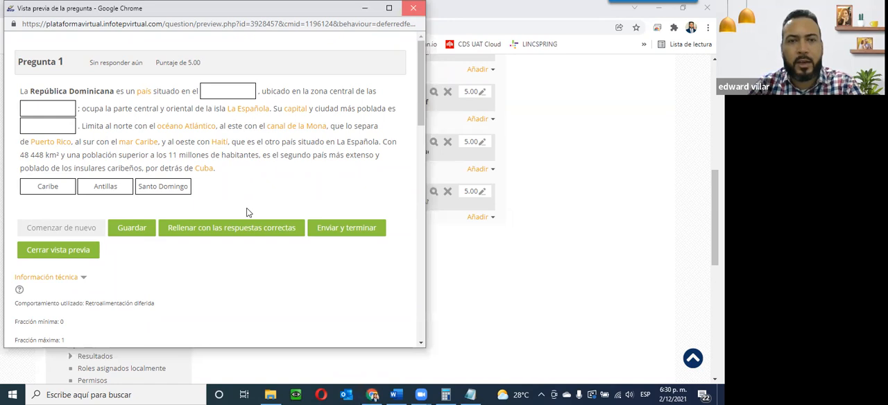
left_click(414, 7)
Step: Reopen the question for editing and paste the 'Habitado por Taínos…' paragraph from the Word document after the existing question text
left_click(315, 201)
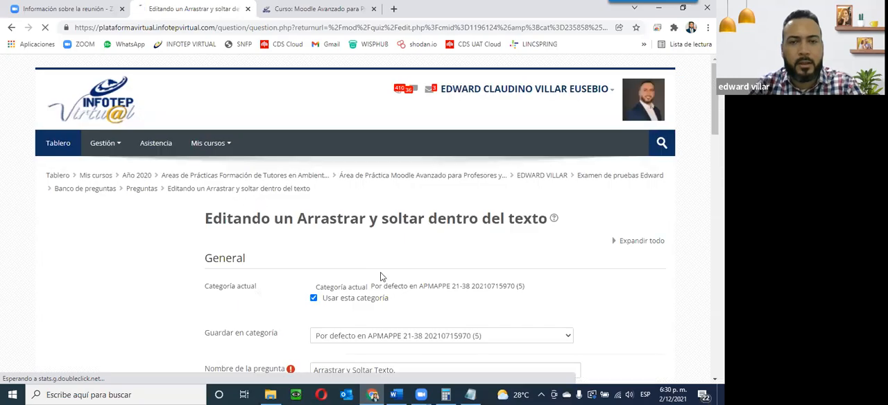
scroll(381, 274, "down", 7)
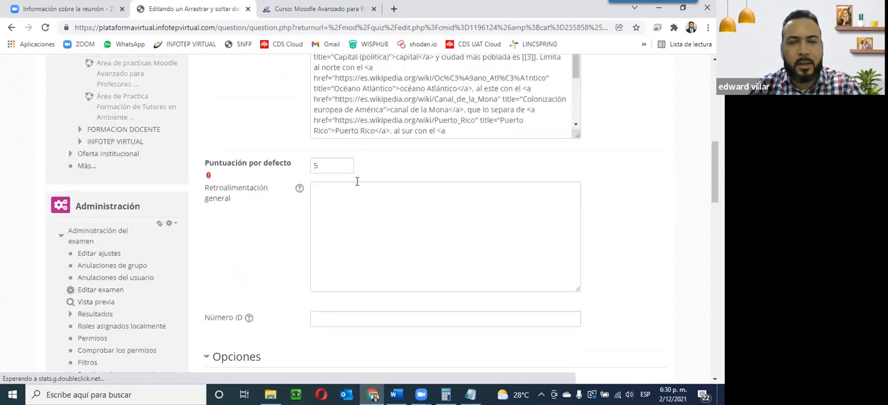
scroll(370, 126, "up", 3)
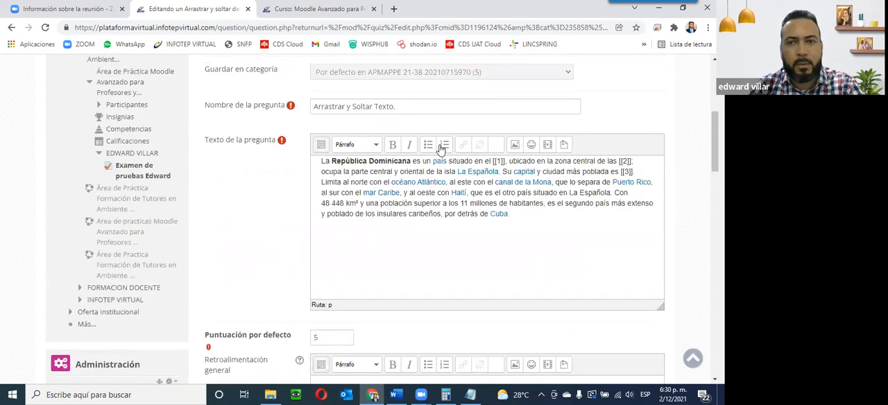
left_click(532, 218)
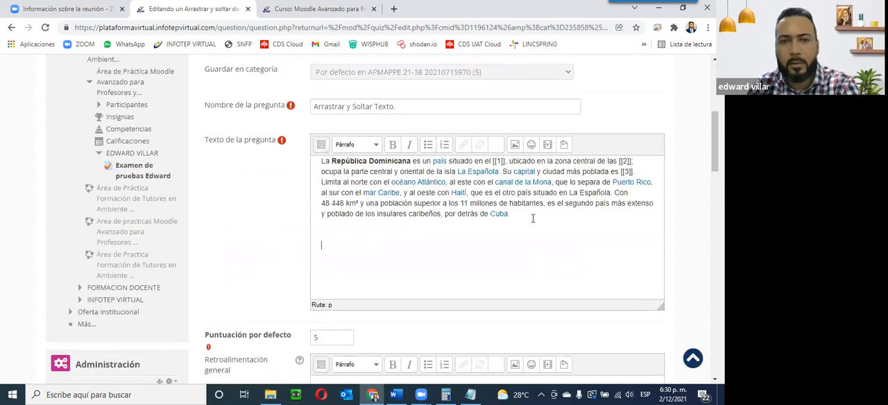
left_click(397, 394)
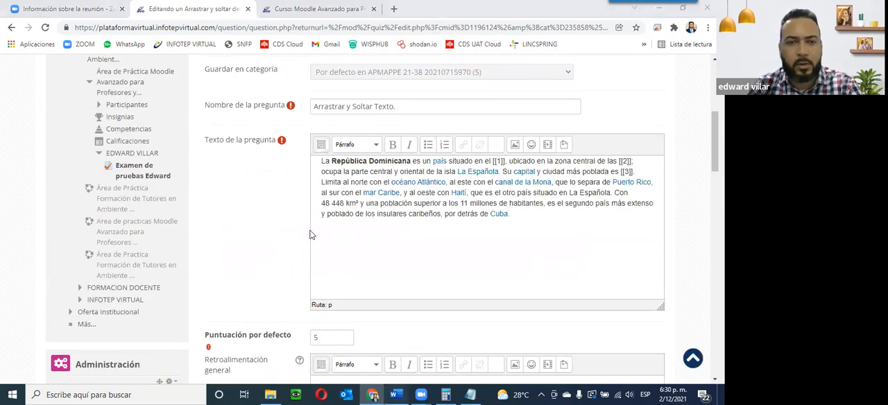
left_click_drag(213, 261, 490, 307)
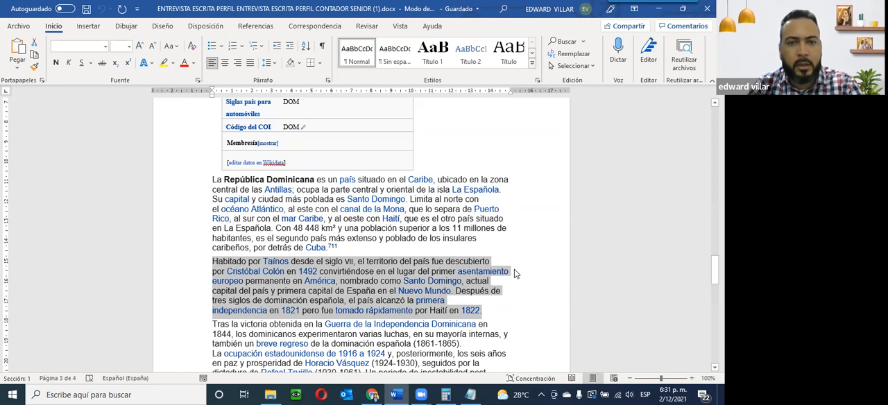
key("alt+Tab")
type("Habitado por Taínos desde el siglo vii, el territorio del país fue descubierto por Cristóbal Colón en 1492 convirtiéndose en el lugar del primer asentamiento europeo permanente en América, nombrado como Santo Domingo, actual capital del país y primera capital de España en el Nuevo Mundo. Después de tres siglos de dominación española, el país alcanzó la primera independencia en 1821 pero fue tomado rápidamente por Haití en 1822.")
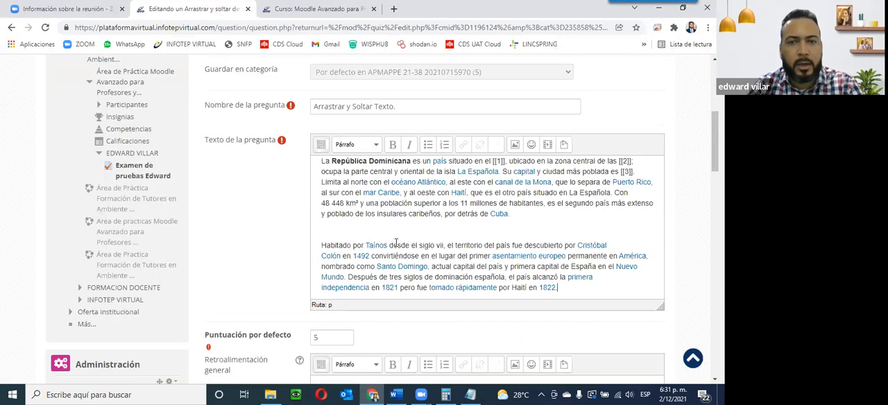
Step: Remove the empty line between the two paragraphs of the question text
left_click(330, 228)
key("Delete")
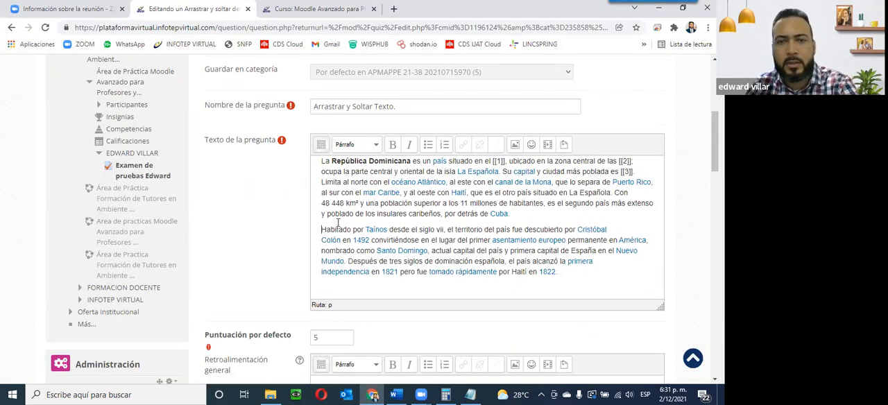
scroll(338, 222, "up", 3)
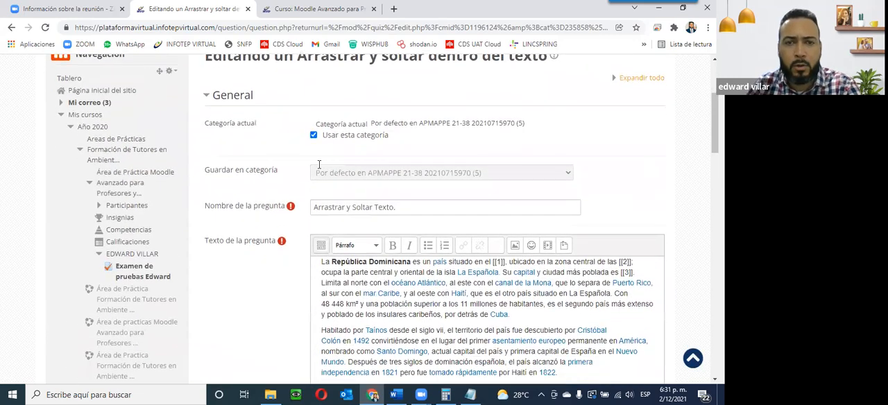
scroll(320, 163, "down", 3)
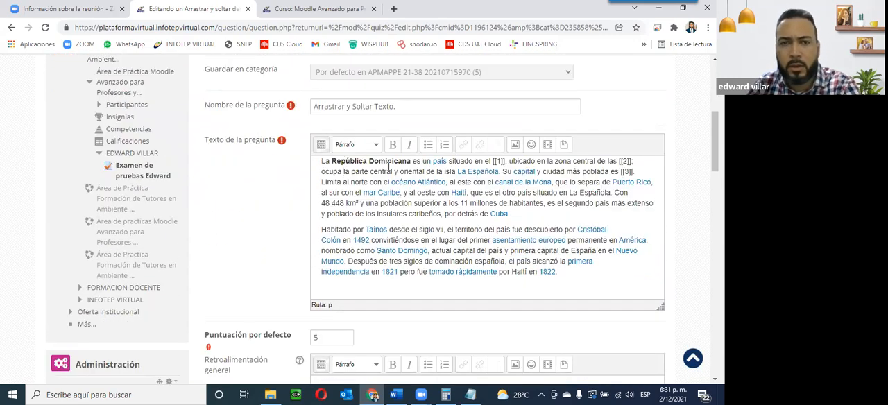
key("Return")
key("Return")
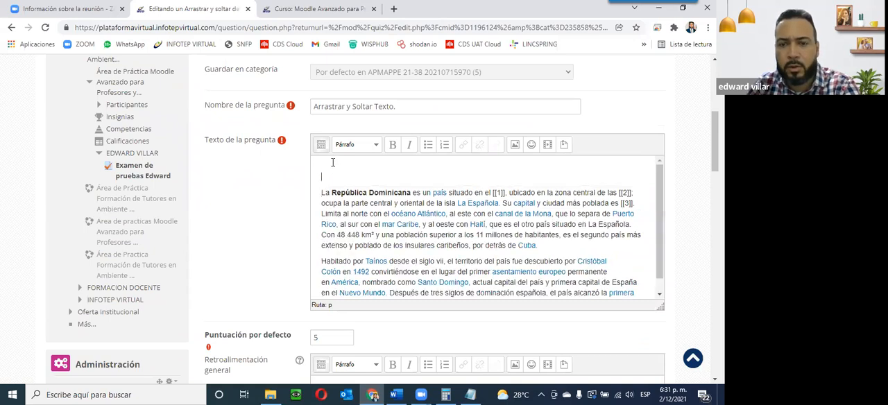
key("Delete")
key("Delete")
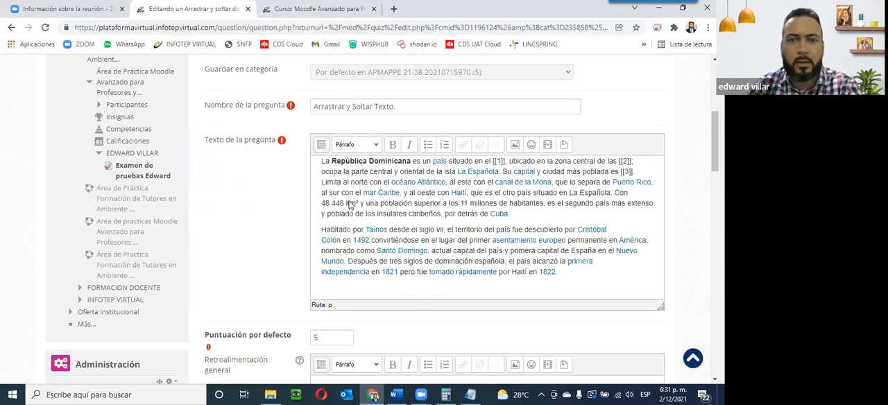
Step: Set the group of Options [[4]], [[5]] and [[6]] to B
scroll(350, 205, "down", 3)
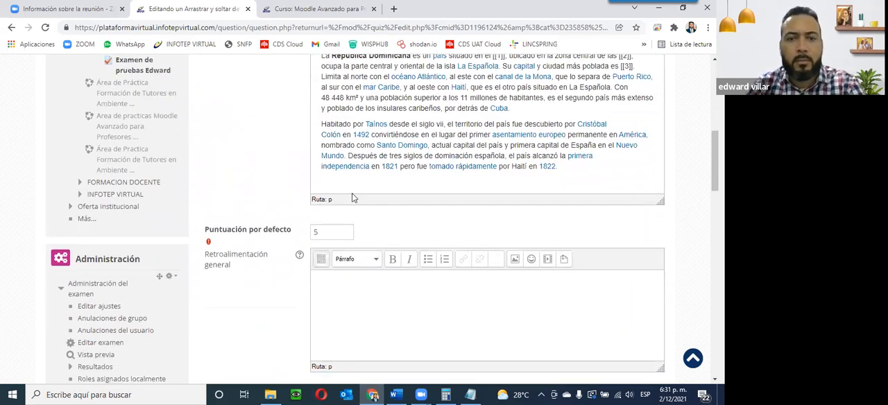
scroll(365, 342, "down", 9)
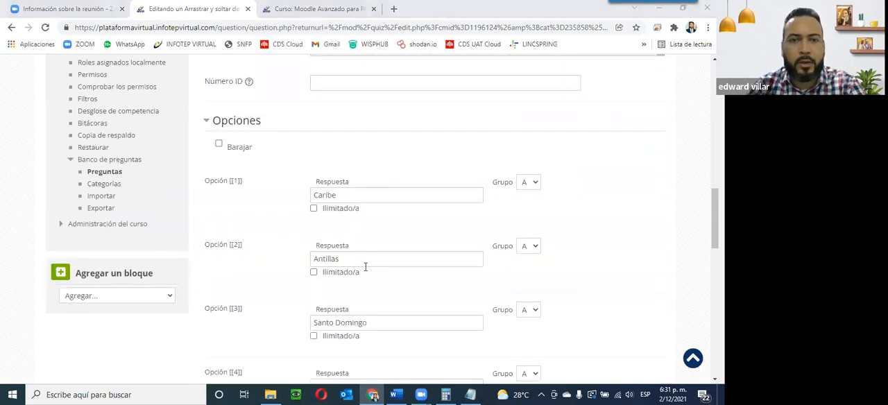
scroll(216, 252, "down", 3)
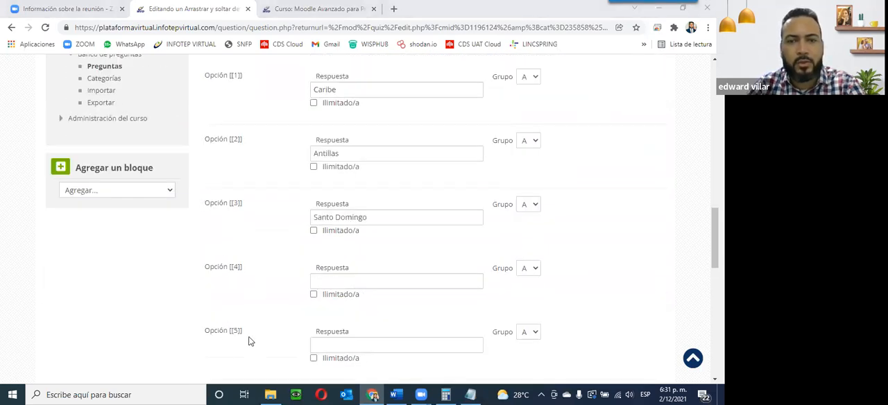
scroll(278, 350, "down", 3)
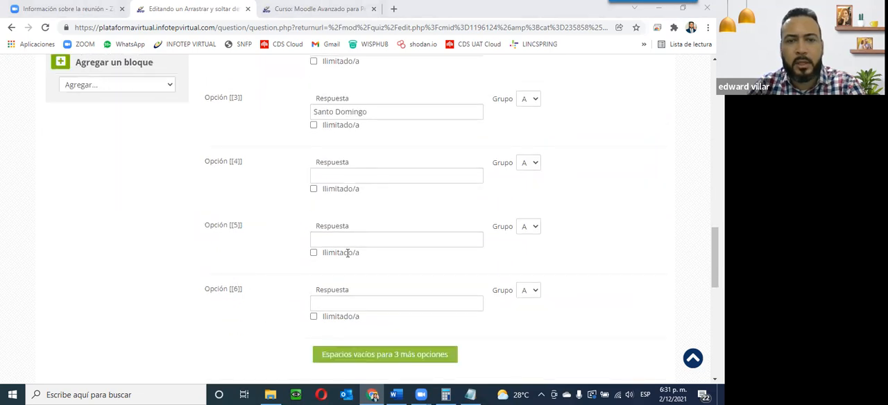
scroll(218, 264, "down", 3)
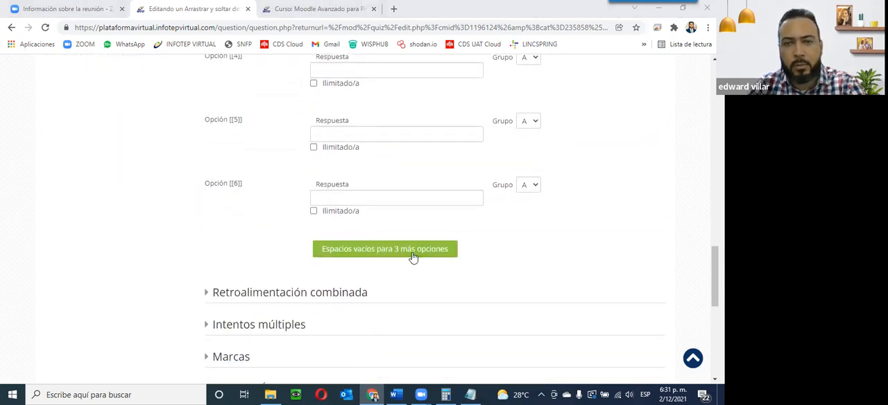
scroll(430, 247, "up", 3)
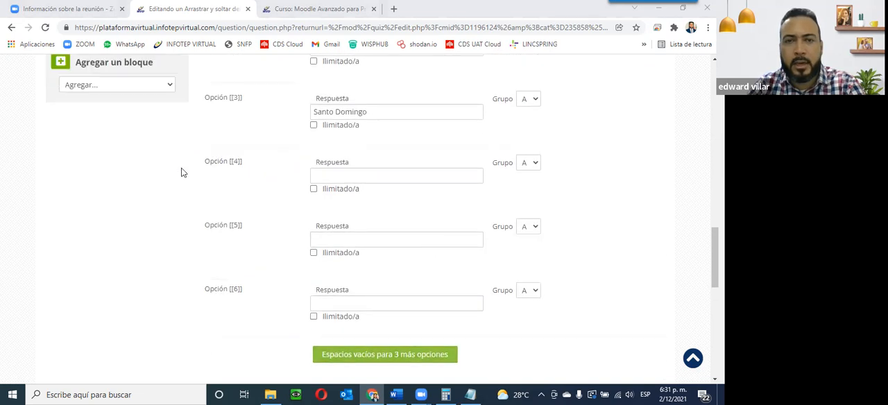
left_click(531, 164)
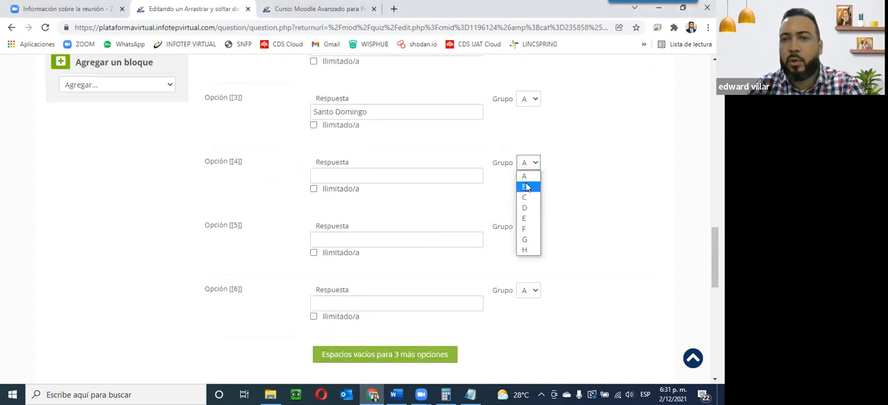
left_click(526, 185)
left_click(533, 229)
left_click(526, 250)
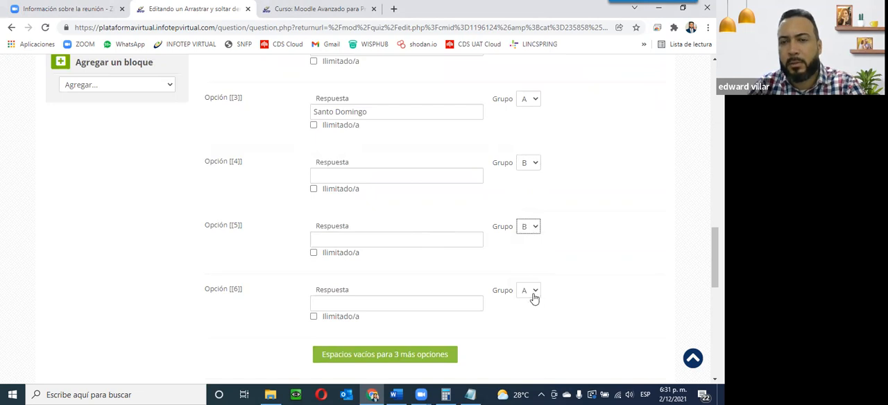
left_click(532, 293)
left_click(536, 315)
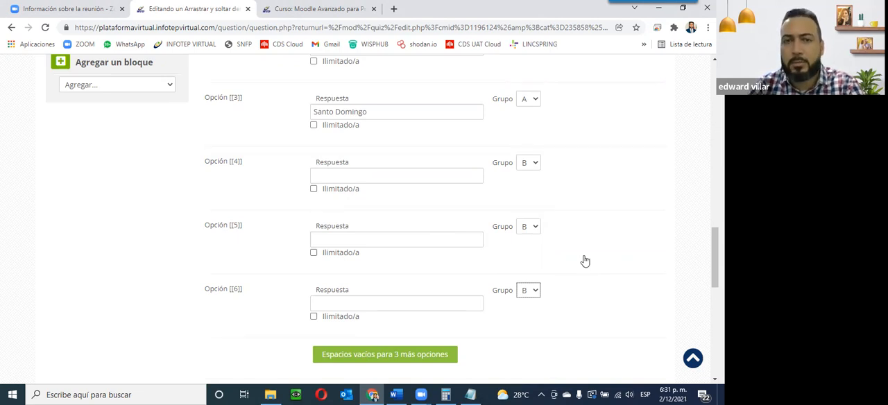
Step: Replace 'Taínos' in the second paragraph of the question text with [[4]]
scroll(584, 261, "up", 7)
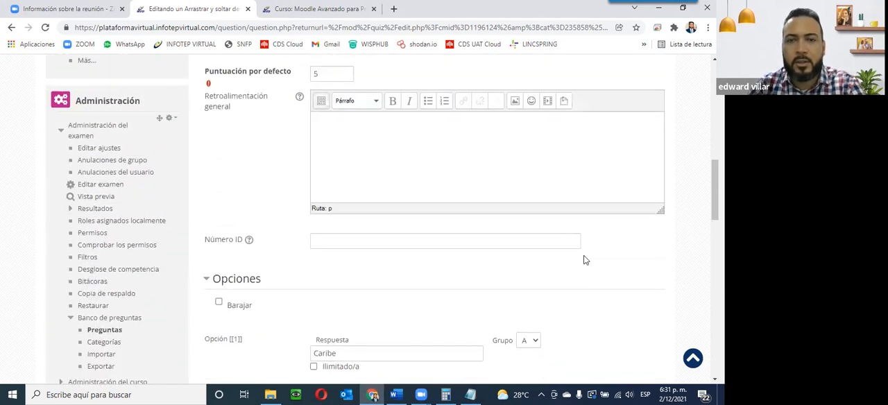
scroll(373, 246, "up", 4)
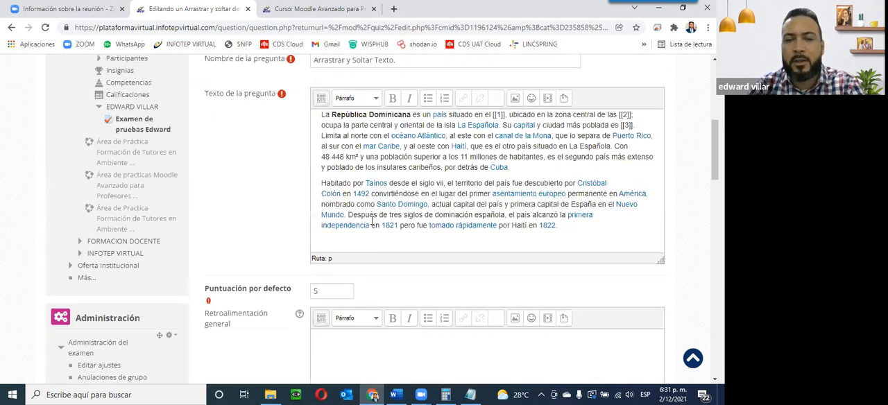
scroll(368, 226, "up", 1)
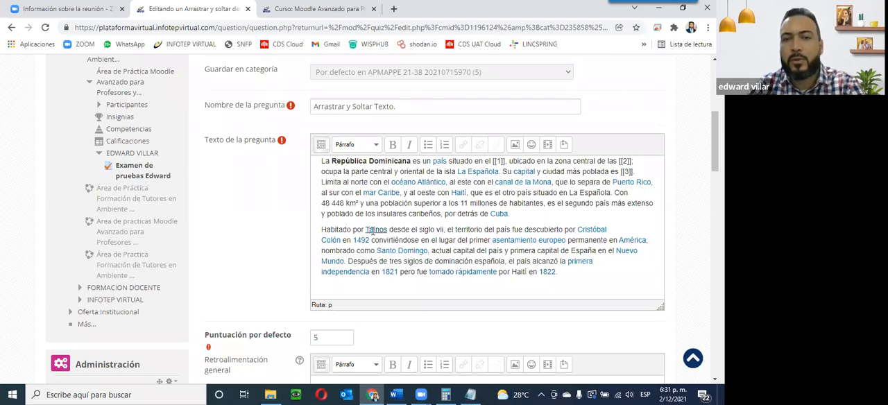
left_click_drag(516, 214, 305, 161)
left_click_drag(321, 230, 564, 276)
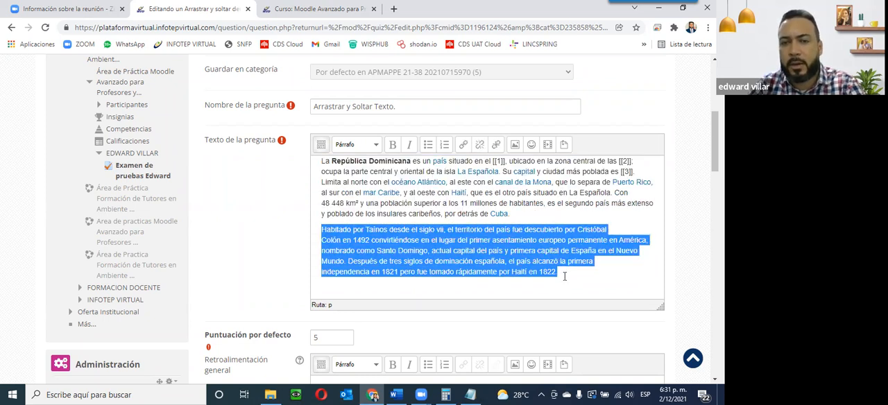
left_click(543, 215)
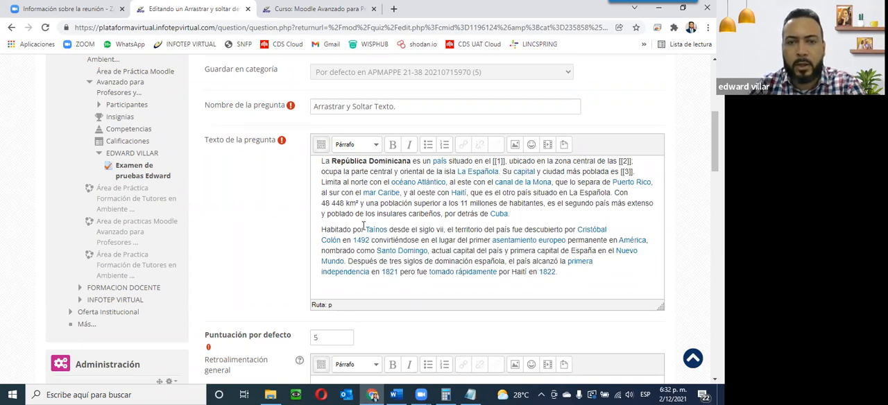
left_click_drag(365, 230, 387, 230)
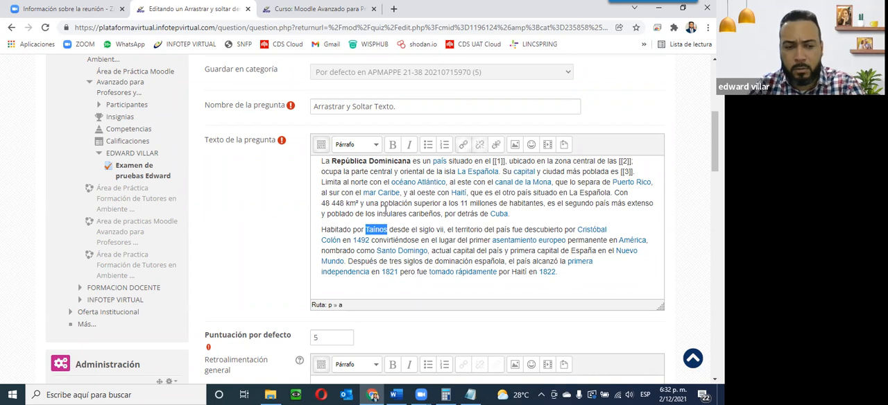
key("BackSpace")
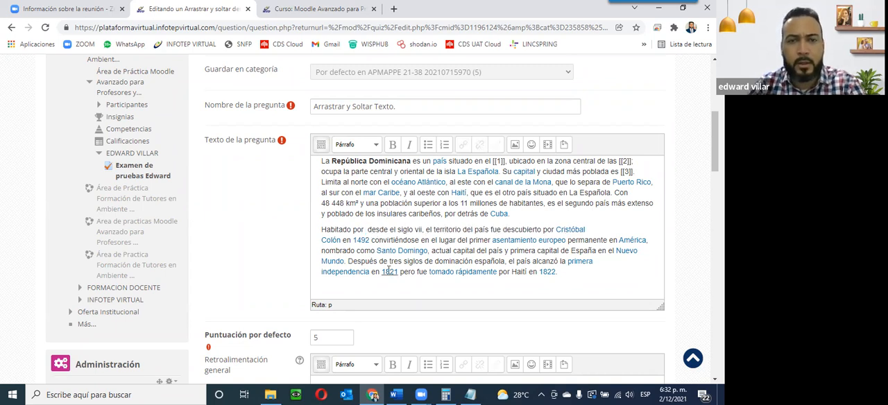
type("[[4]]")
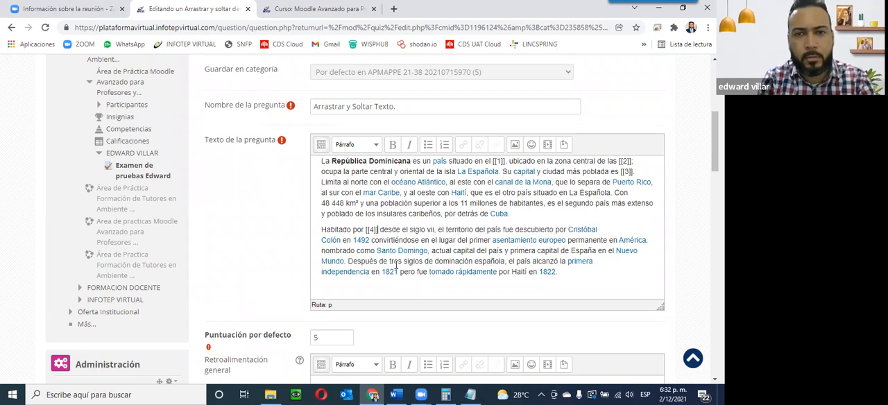
Step: Enter 'Tainos' as the answer for Option [[4]]
scroll(477, 237, "down", 15)
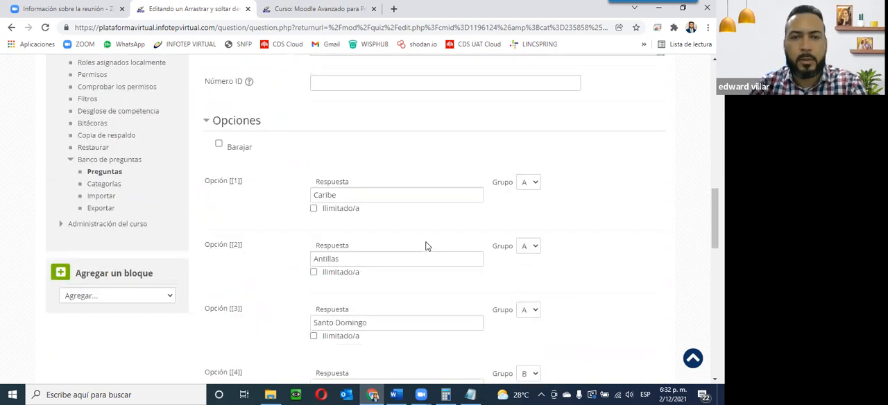
left_click(362, 175)
type("Tainos")
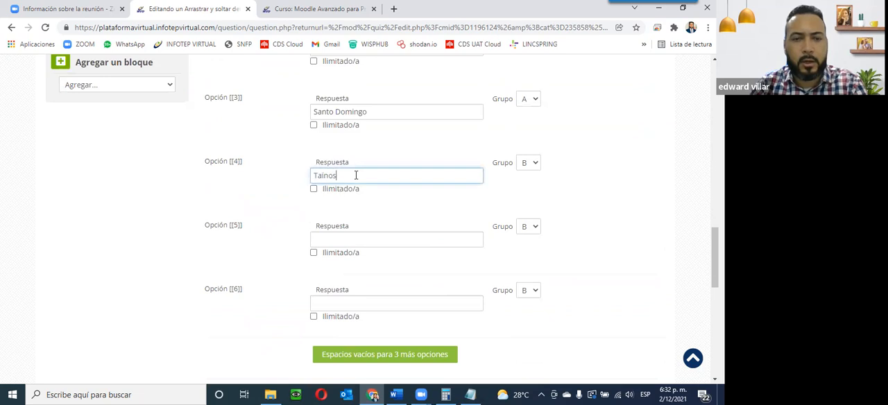
Step: Cut 'Cristóbal Colón' from the second paragraph and put [[5]] in its place
scroll(366, 211, "up", 3)
scroll(367, 212, "up", 8)
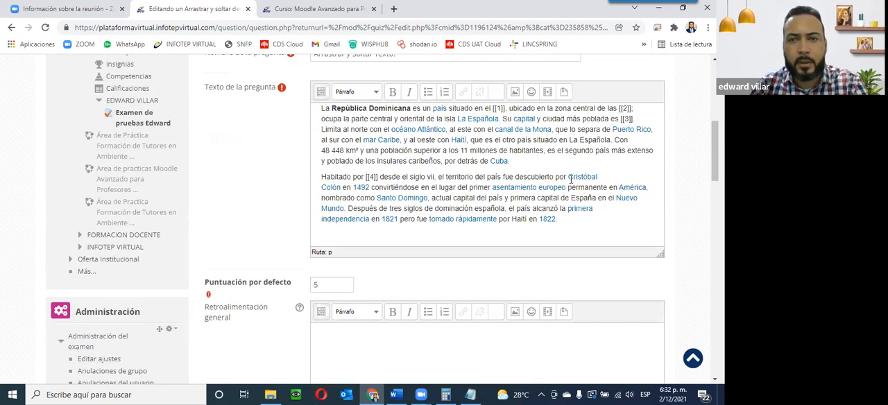
left_click_drag(568, 177, 341, 189)
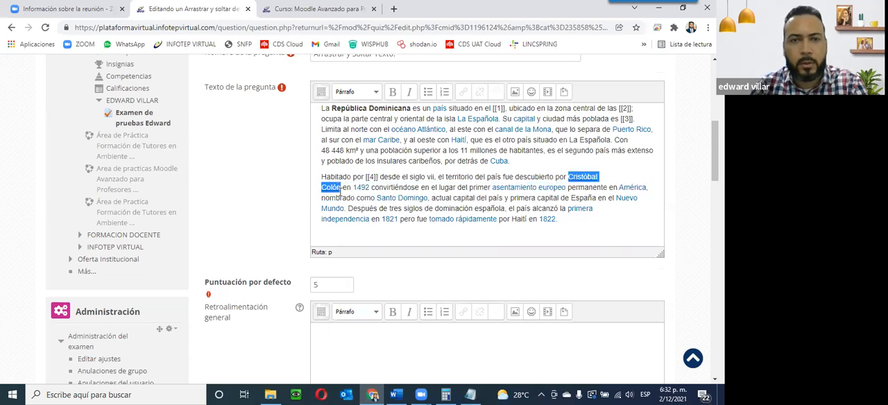
key("ctrl+x")
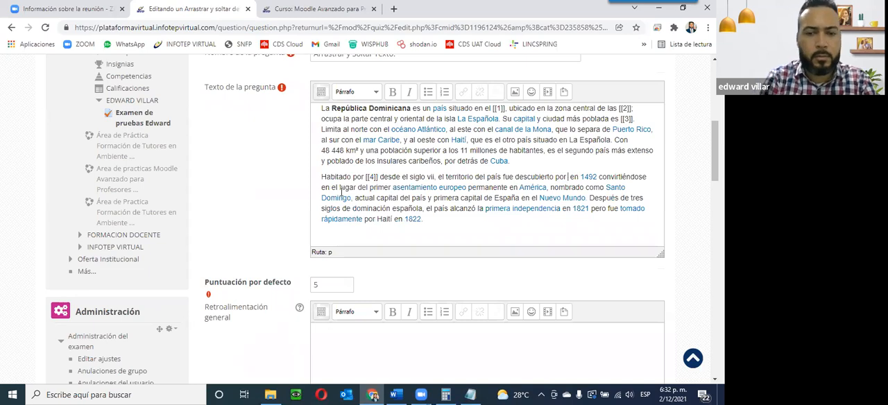
type("[[")
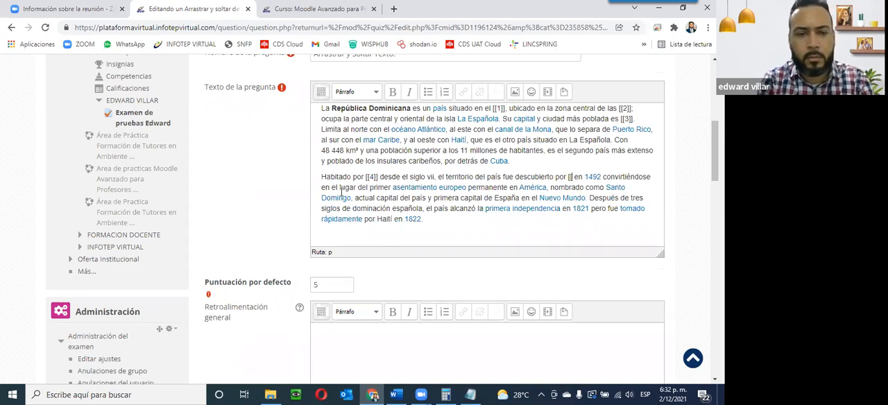
type("5")
type("]]")
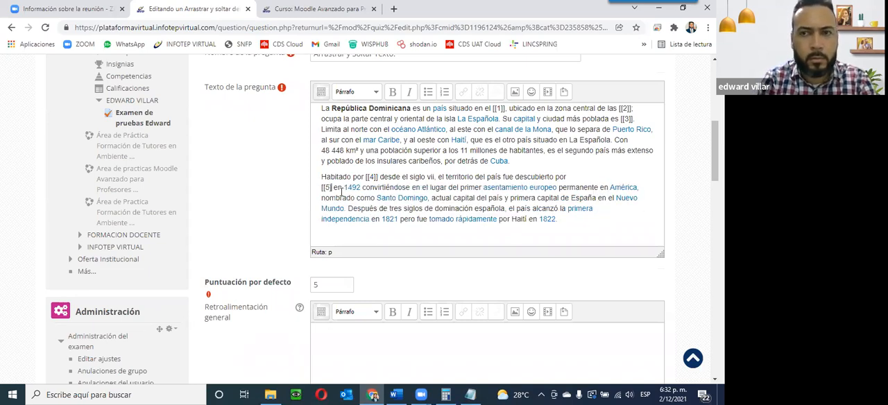
scroll(341, 191, "down", 10)
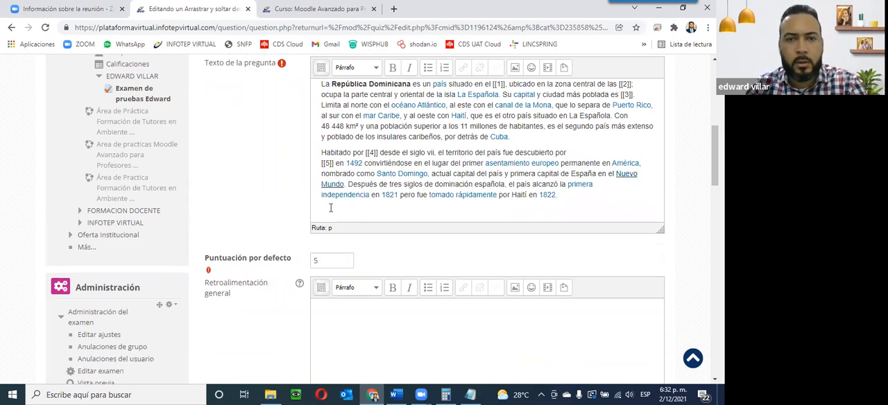
left_click(336, 187)
key("ctrl+v")
left_click(367, 253)
scroll(337, 251, "up", 10)
scroll(337, 251, "up", 4)
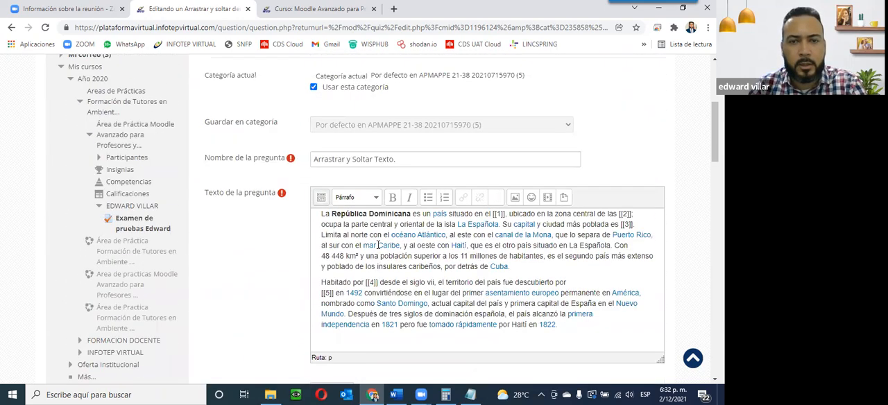
Step: Replace 'Santo Domingo' in the second paragraph of the question text with [[6]]
scroll(375, 251, "down", 1)
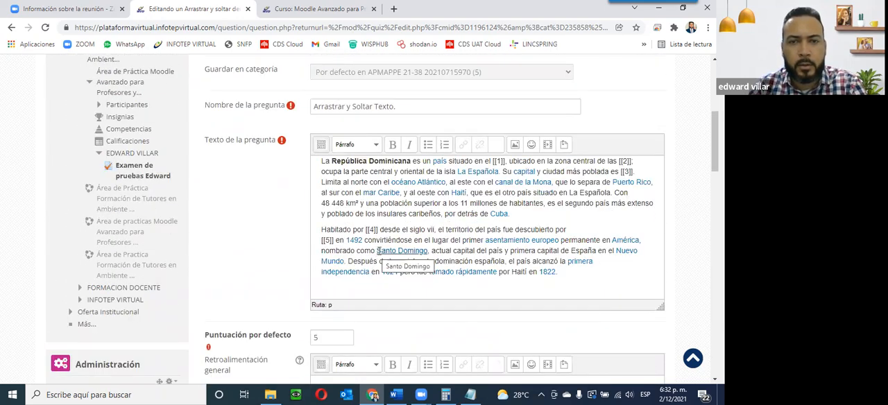
left_click_drag(377, 251, 430, 251)
key("BackSpace")
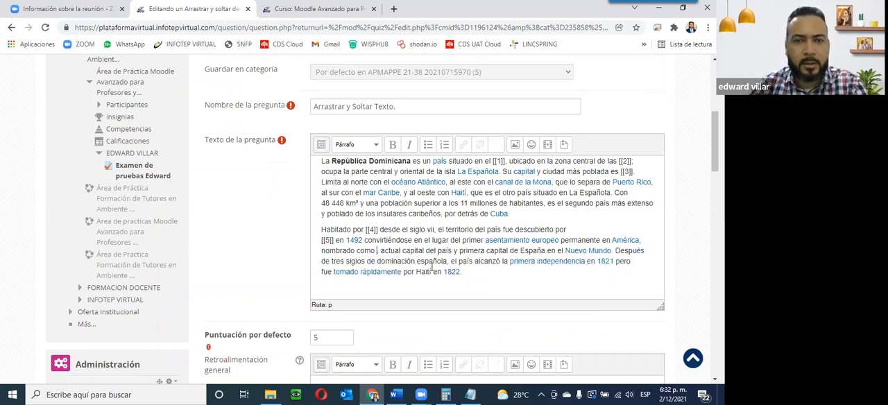
type("[[")
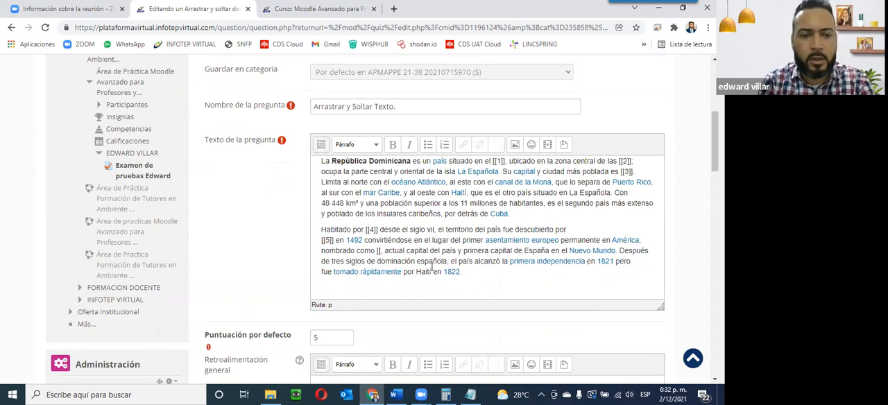
type("6")
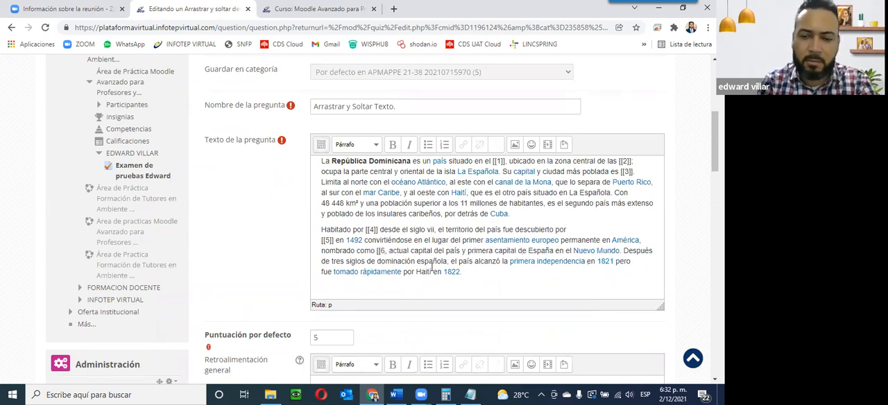
type("]]")
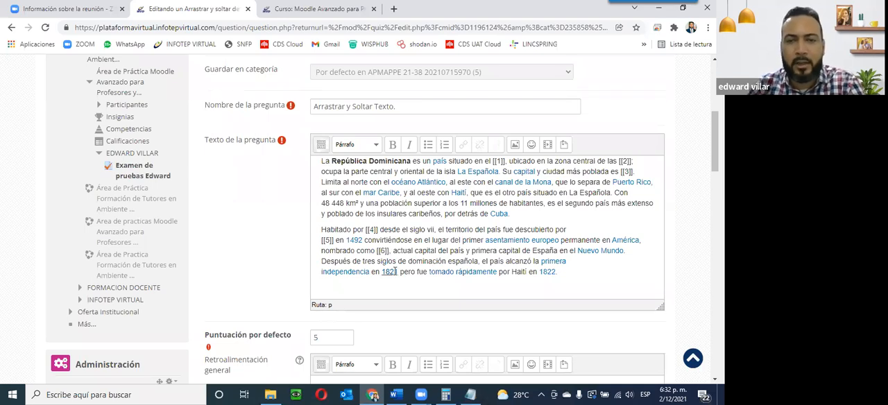
Step: Paste 'Santo Domingo' as the answer for Option [[6]] and set its group to B
scroll(395, 271, "down", 15)
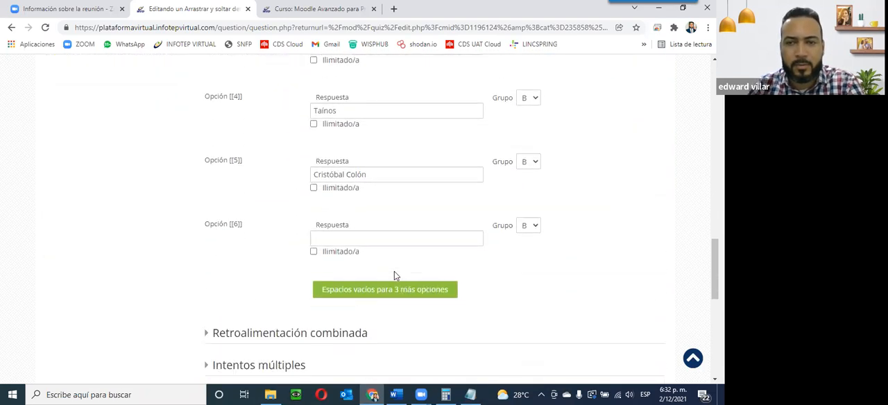
scroll(394, 276, "down", 1)
left_click(316, 197)
key("ctrl+v")
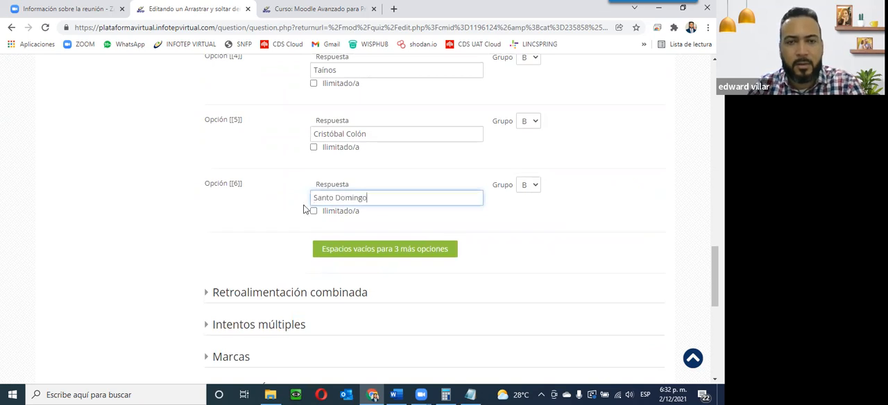
scroll(349, 190, "up", 2)
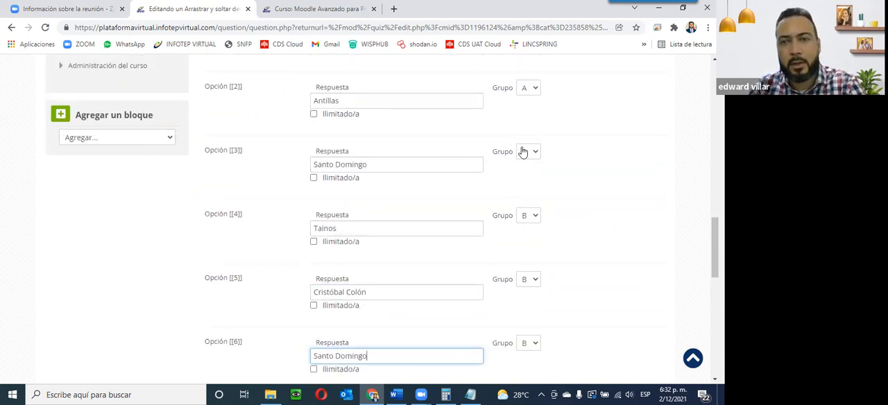
scroll(520, 177, "down", 4)
scroll(520, 177, "up", 2)
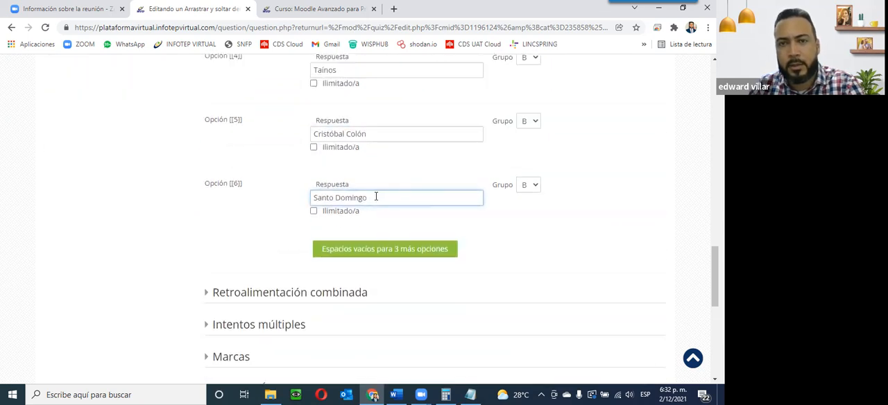
left_click(530, 186)
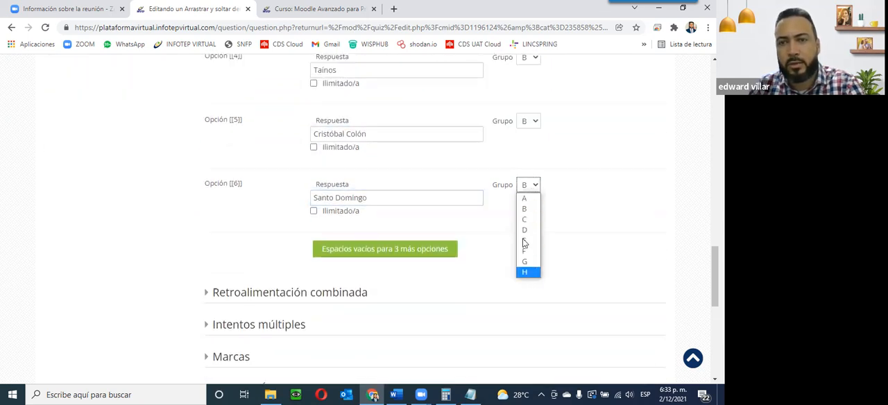
left_click(524, 210)
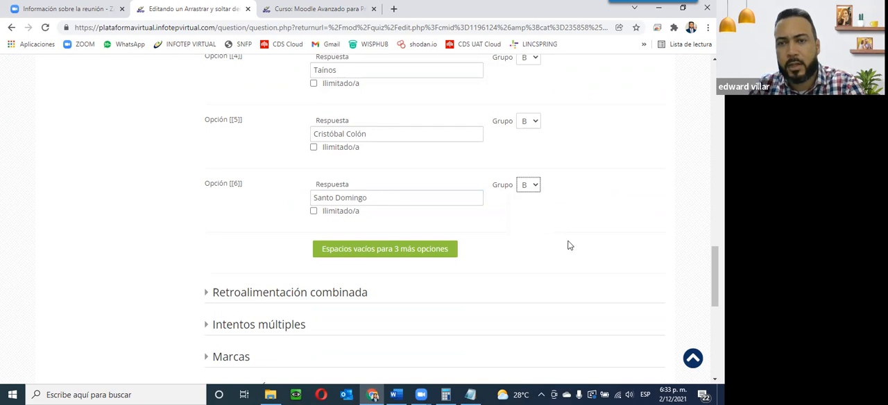
Step: Save the drag-and-drop-into-text question and open its preview from the quiz page
scroll(528, 242, "down", 3)
left_click(361, 211)
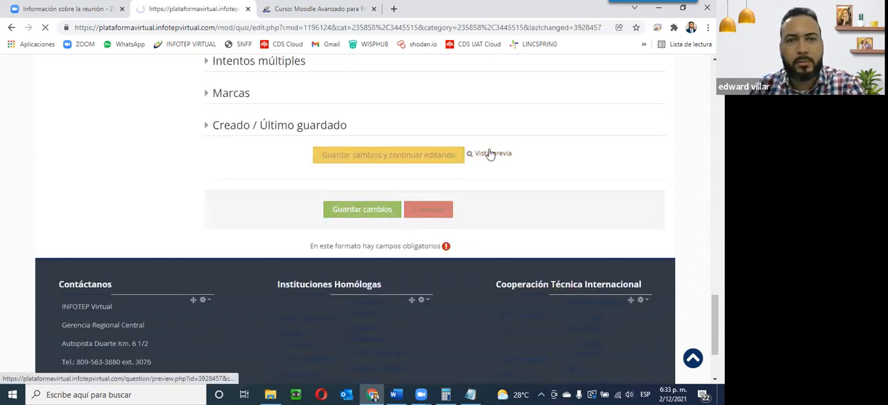
scroll(471, 164, "down", 3)
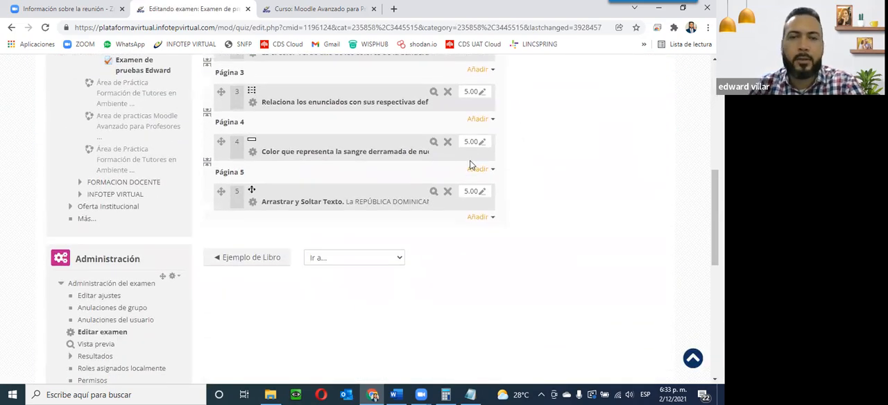
left_click(434, 192)
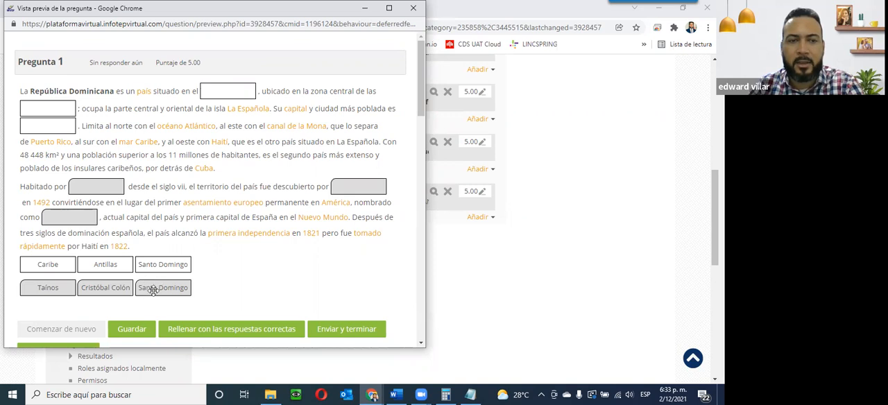
Step: Test the preview by dragging the Tainos, Cristóbal Colón and Santo Domingo words into the blanks, and close the preview
left_click_drag(147, 285, 38, 132)
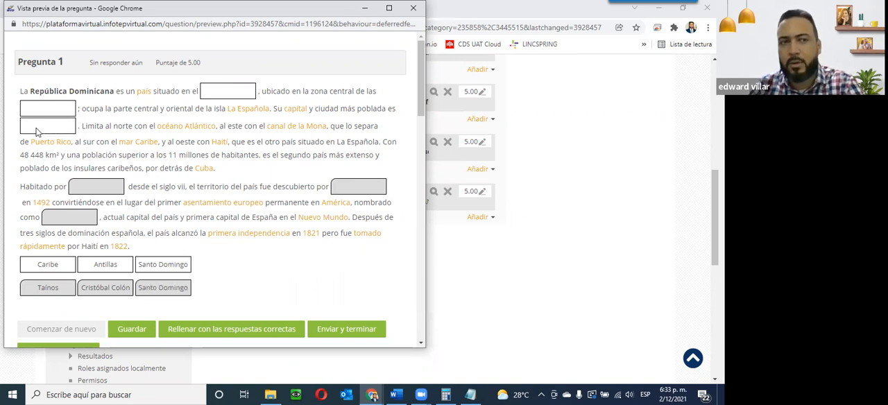
left_click_drag(88, 291, 208, 89)
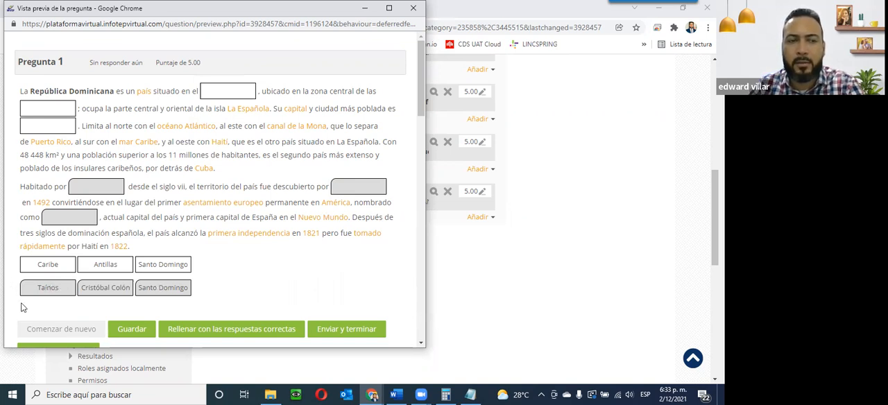
left_click_drag(58, 293, 54, 124)
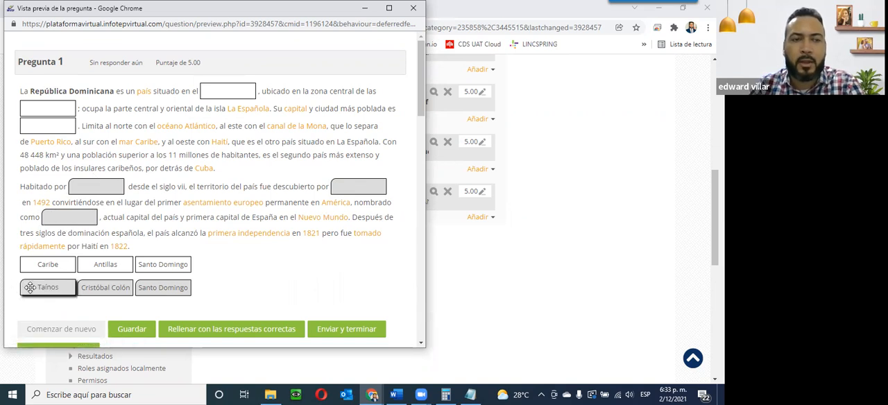
left_click_drag(30, 287, 78, 187)
left_click_drag(115, 290, 93, 217)
left_click_drag(163, 287, 352, 189)
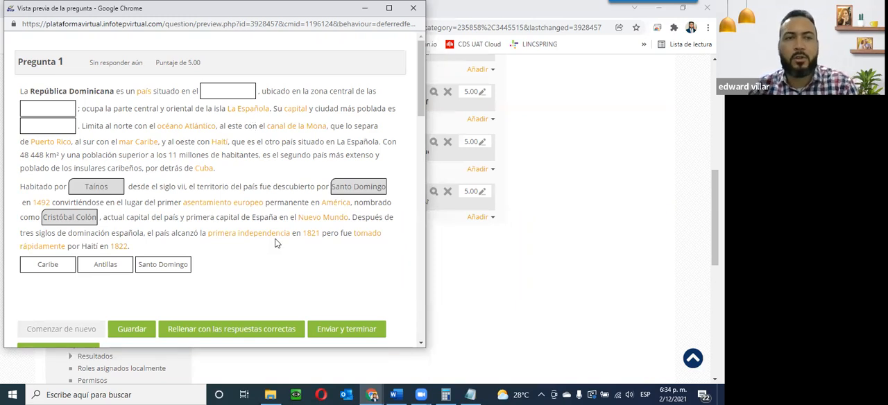
scroll(301, 232, "down", 5)
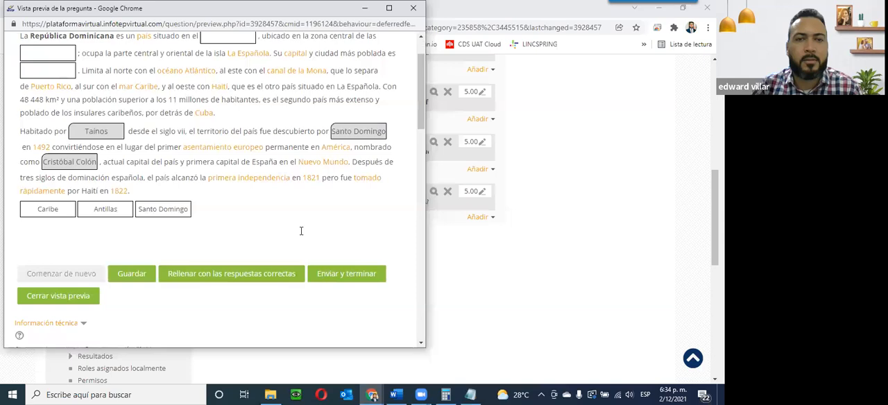
scroll(301, 234, "up", 3)
scroll(373, 58, "up", 2)
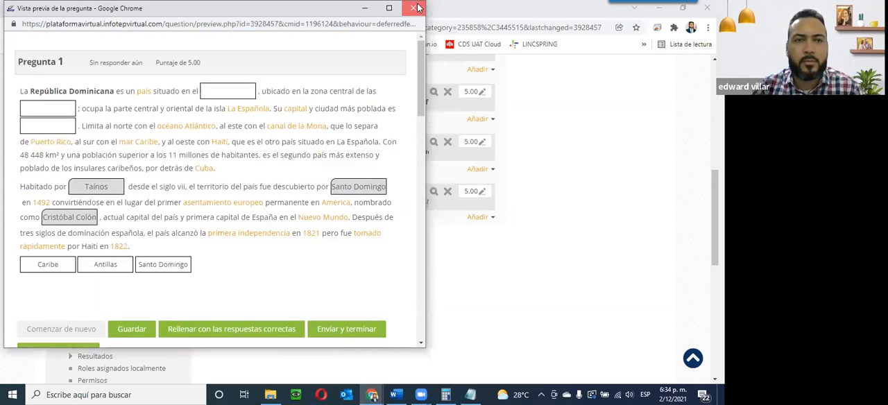
key("ctrl+w")
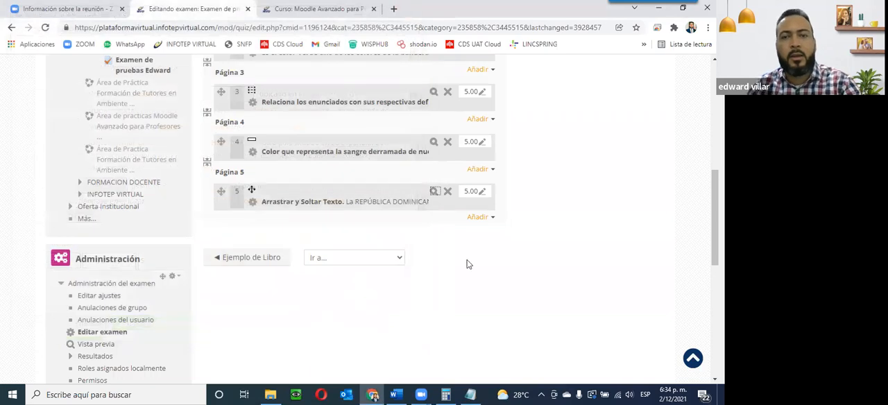
Step: Add a new 'Arrastrar y soltar sobre imagen' question after question 5 of the quiz
left_click(478, 217)
scroll(378, 194, "up", 2)
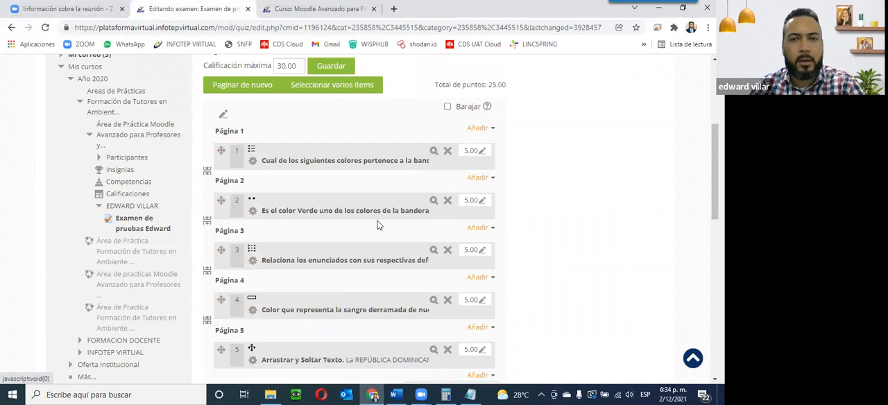
scroll(565, 241, "down", 2)
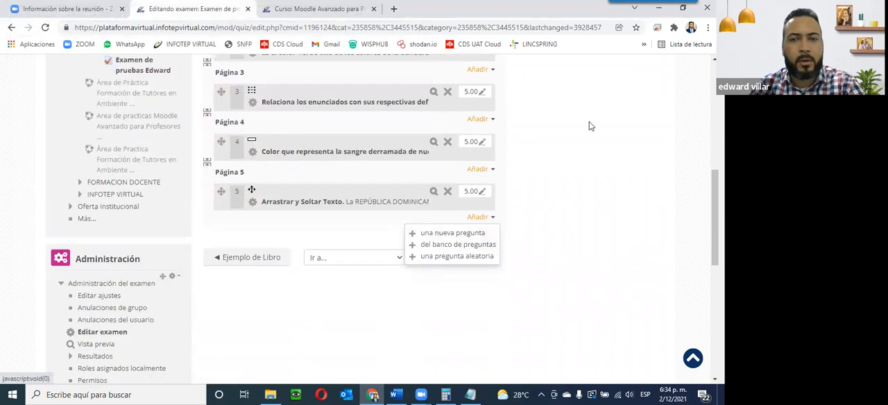
scroll(586, 192, "up", 2)
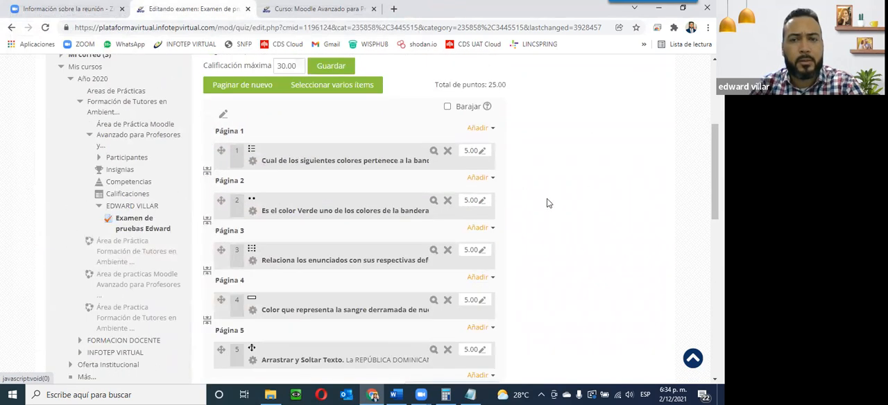
scroll(547, 203, "down", 3)
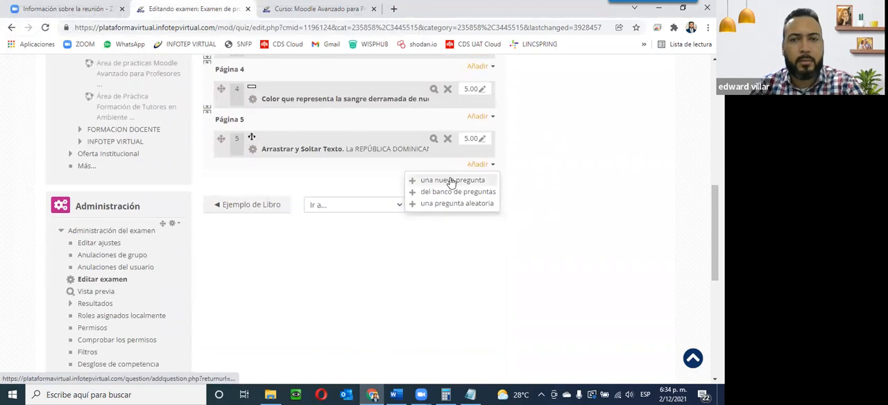
left_click(452, 182)
scroll(287, 267, "down", 2)
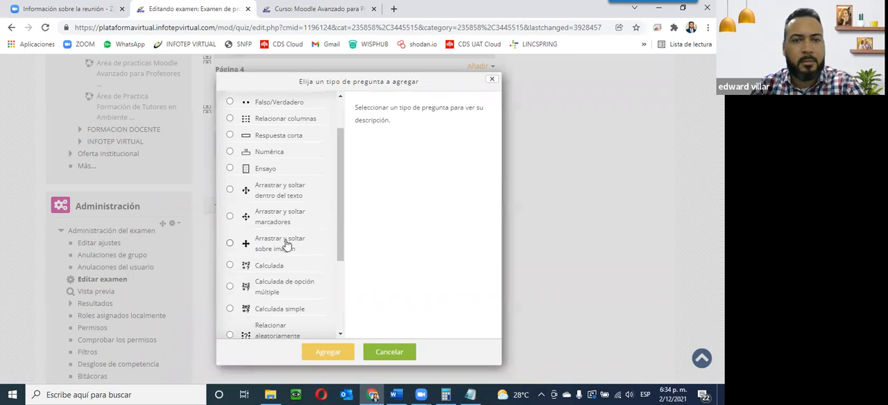
left_click(229, 244)
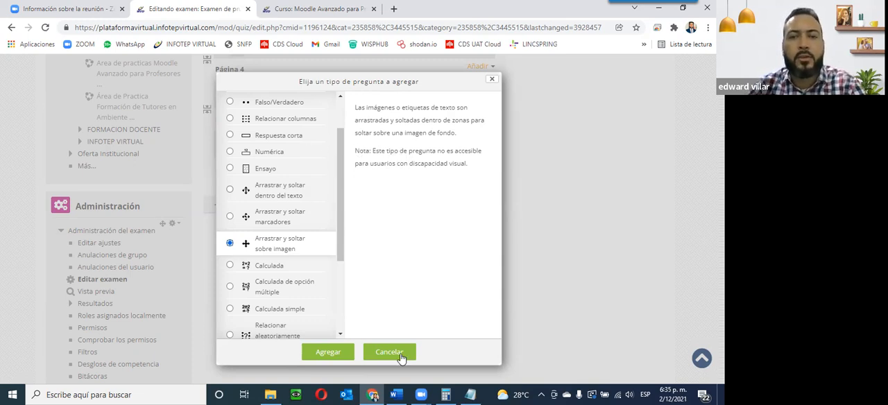
left_click(343, 354)
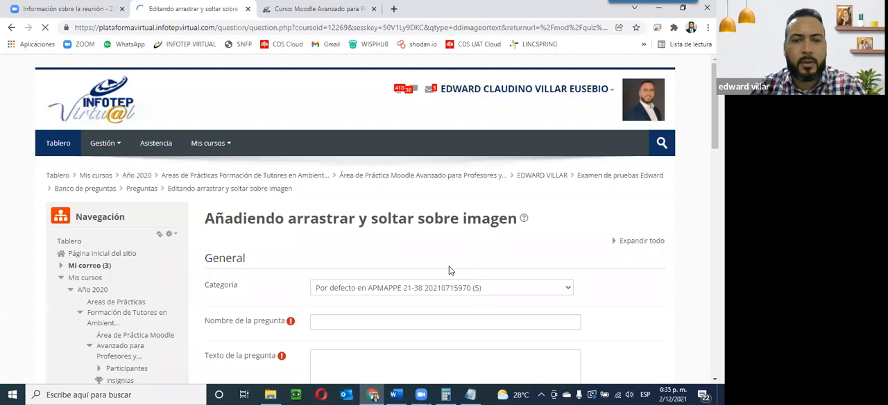
Step: Name the question 'Arrastra según sea:' and enter the text 'Arrastra la bandera al país que corresponda'
scroll(448, 265, "down", 2)
left_click(385, 163)
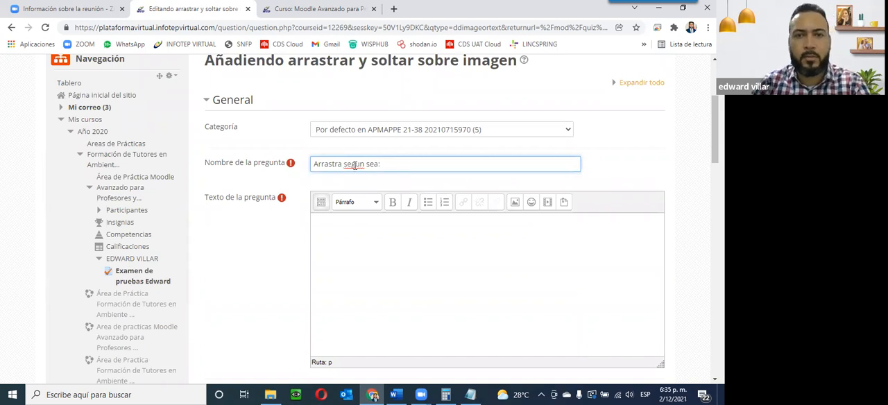
right_click(353, 164)
left_click(369, 174)
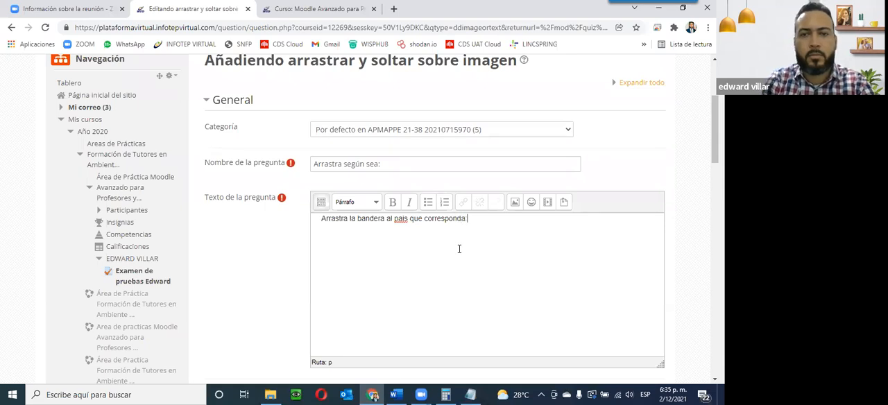
Step: Set the question's default grade to 5
scroll(564, 289, "down", 3)
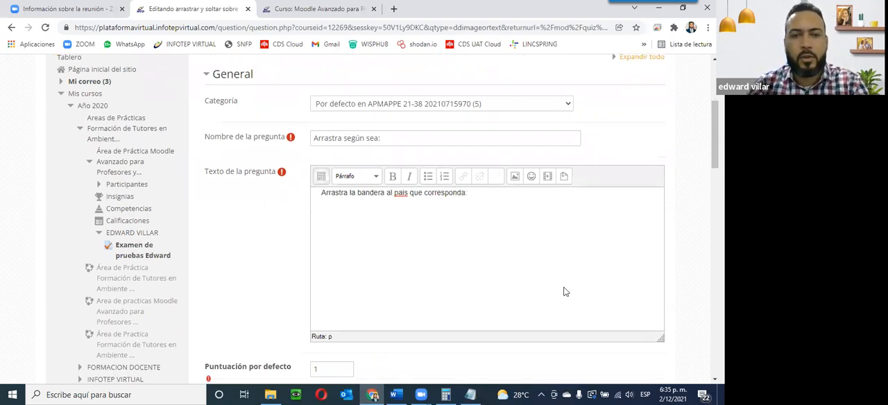
left_click_drag(334, 183, 288, 190)
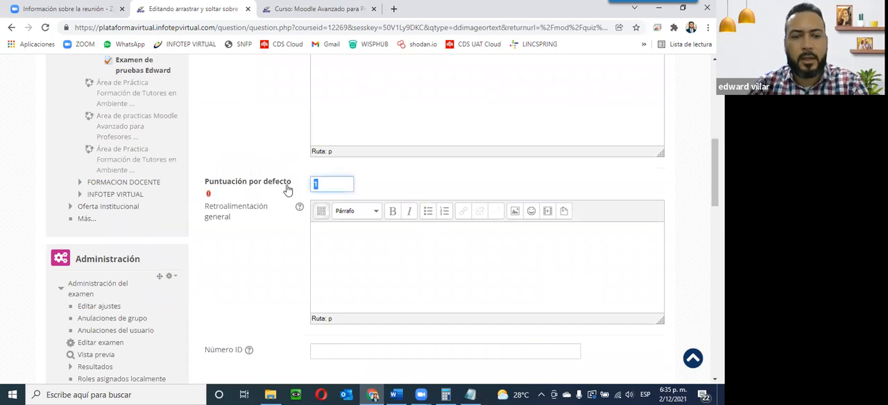
type("5")
scroll(311, 226, "down", 2)
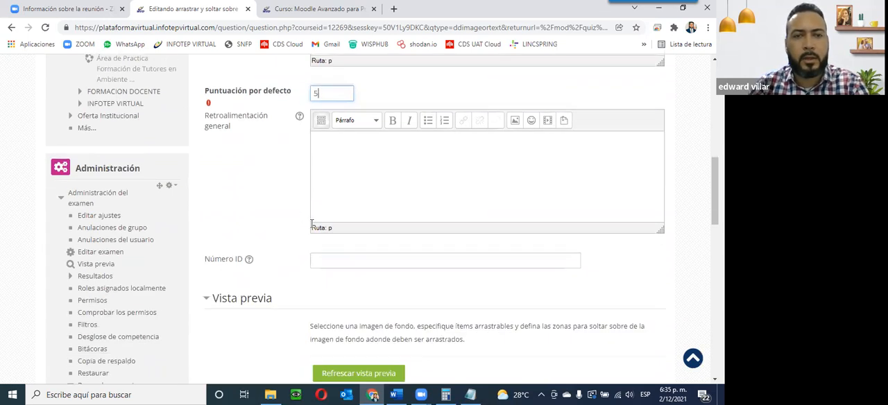
scroll(311, 228, "down", 1)
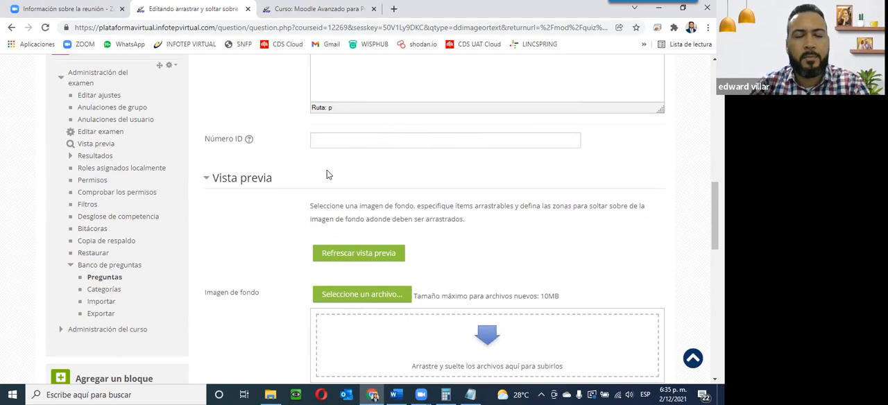
scroll(363, 178, "down", 1)
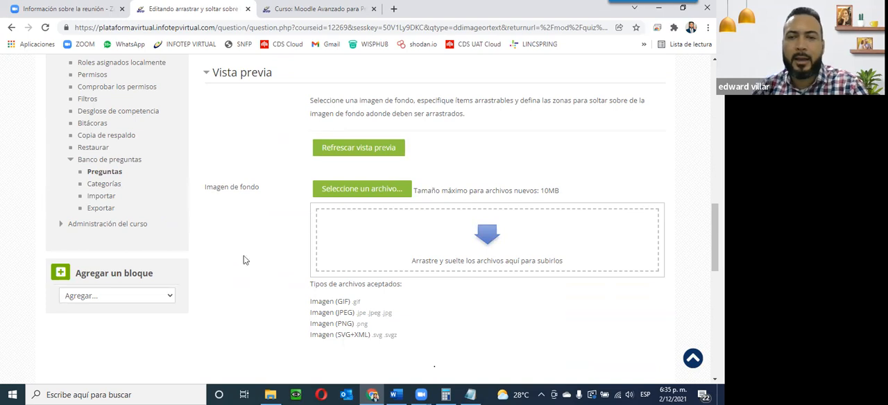
Step: Open the caribe-mapa.jpg image from the Banderas folder to view it, then close the viewer
scroll(250, 270, "up", 10)
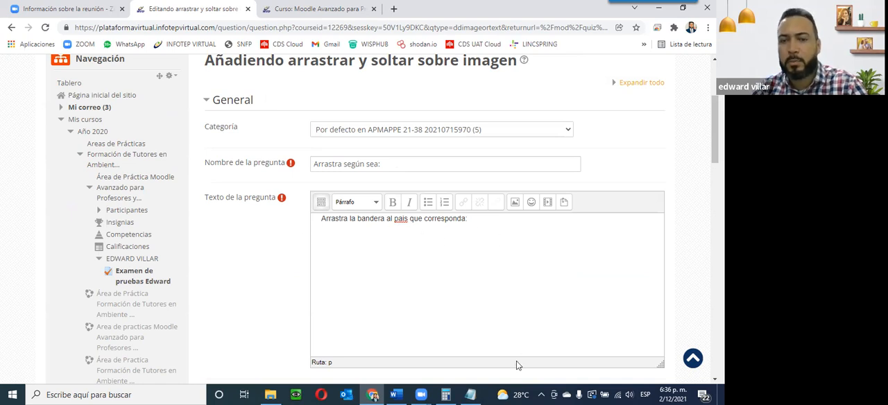
mouse_move(270, 393)
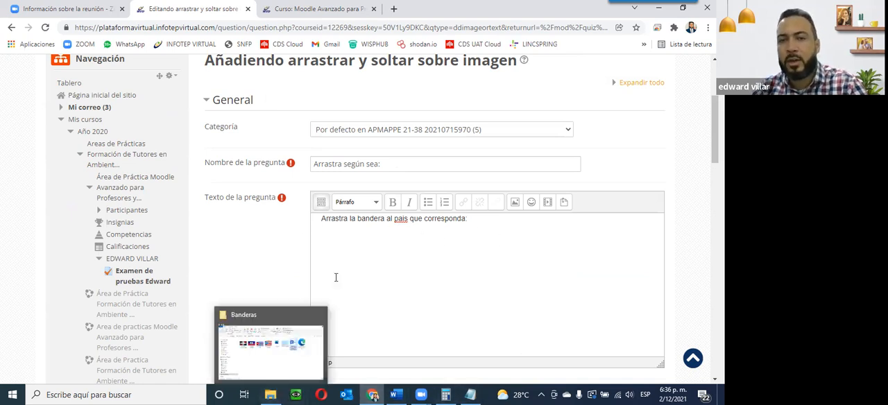
left_click(271, 365)
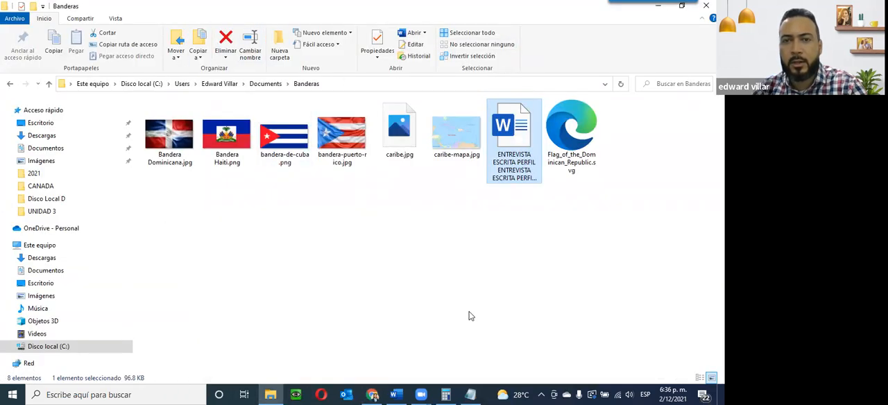
left_click(450, 145)
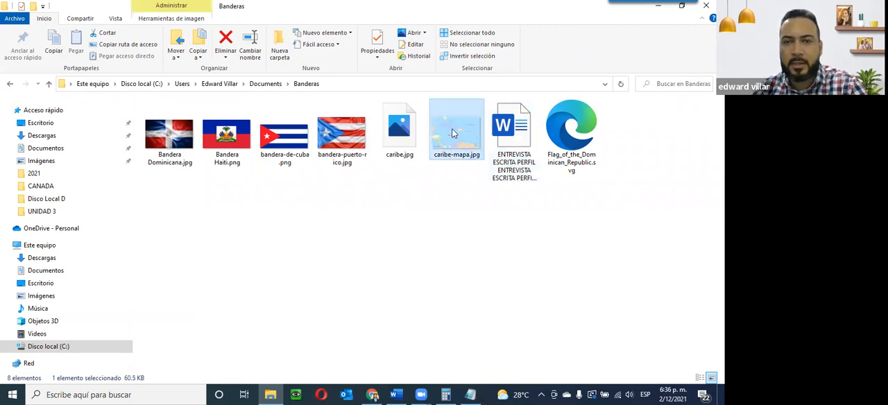
double_click(451, 132)
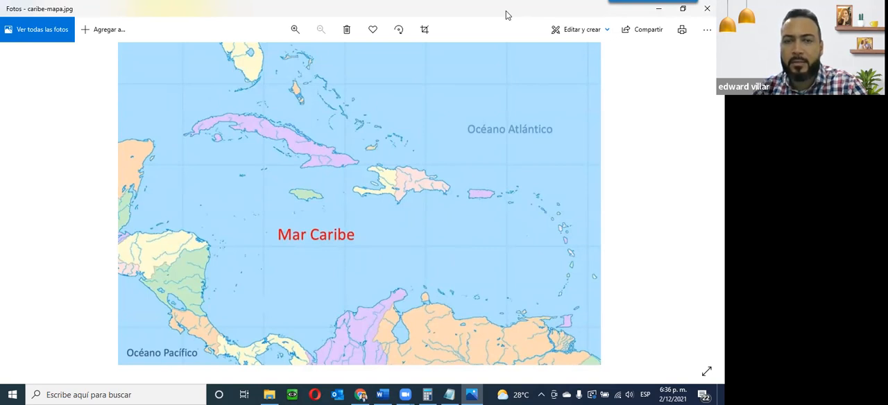
left_click_drag(507, 11, 353, 165)
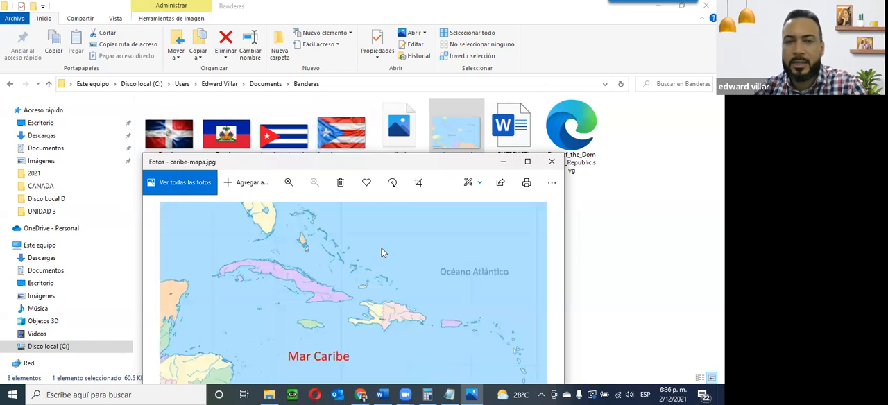
left_click(549, 164)
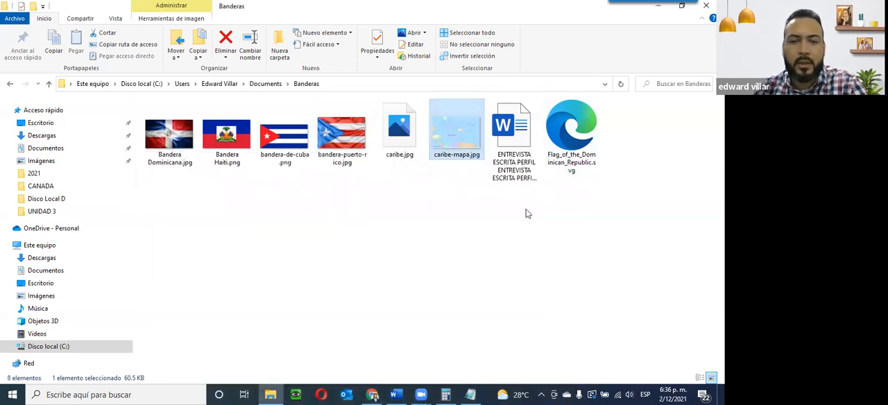
left_click(372, 395)
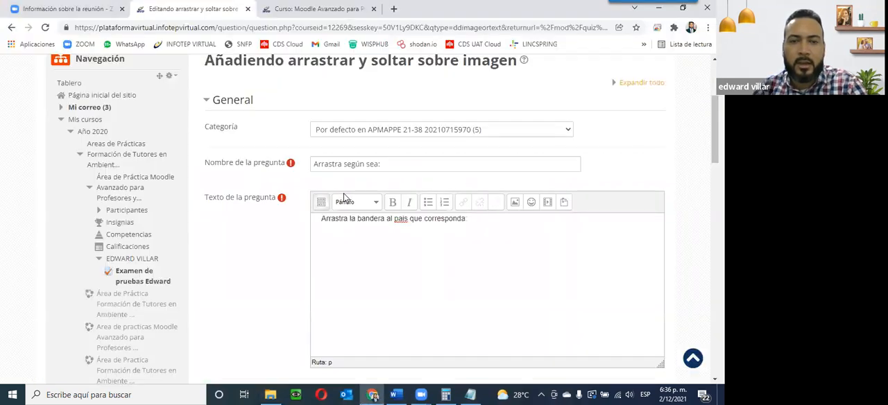
Step: Upload caribe-mapa.jpg from the Banderas folder as the question's background image
scroll(214, 155, "down", 10)
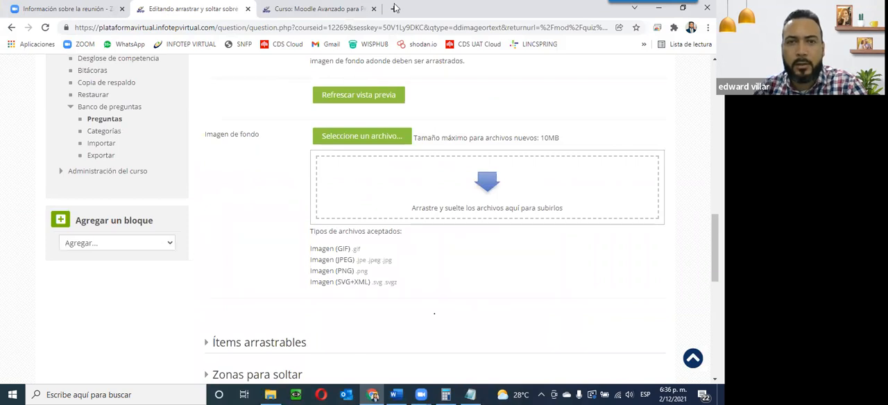
key("alt+Tab")
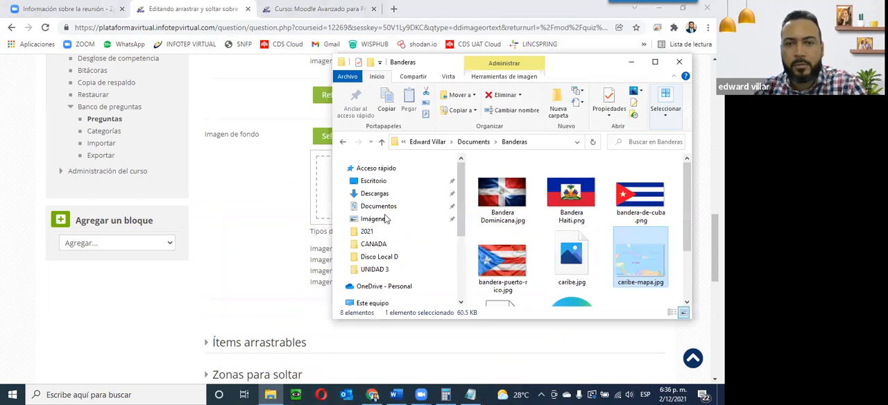
left_click_drag(565, 68, 217, 47)
left_click_drag(291, 240, 431, 219)
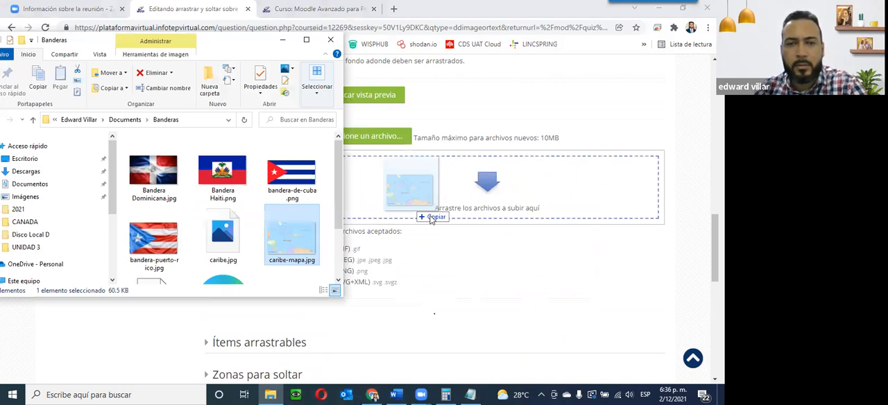
left_click_drag(431, 219, 428, 220)
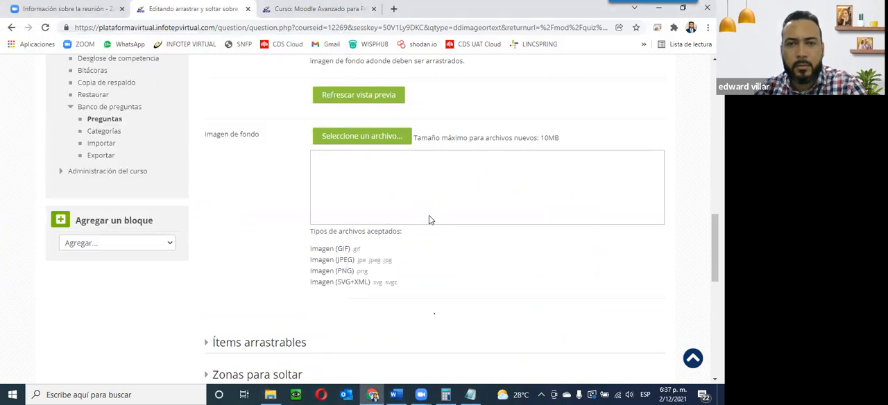
Step: Examine the background map preview shown in the question form
scroll(428, 219, "up", 1)
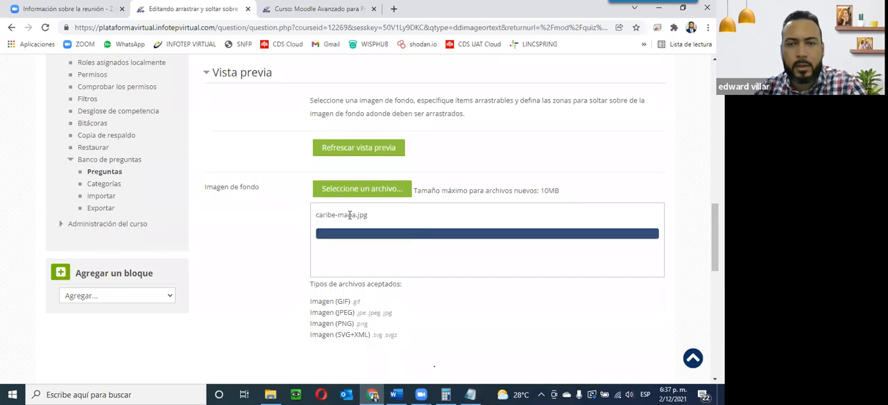
scroll(471, 311, "down", 4)
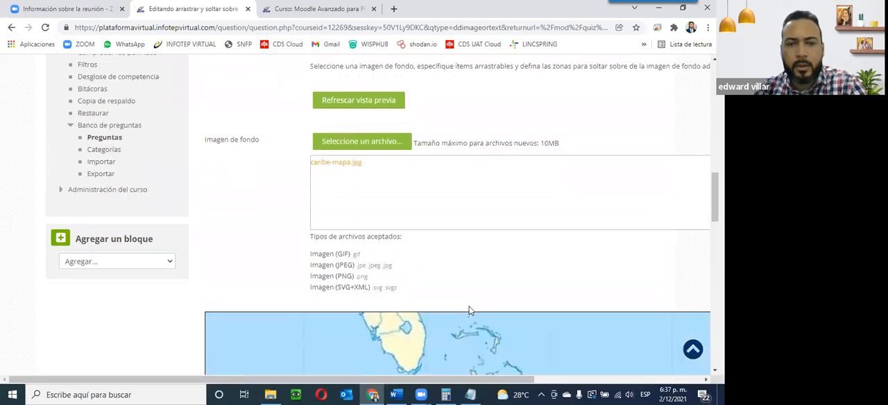
scroll(468, 310, "down", 5)
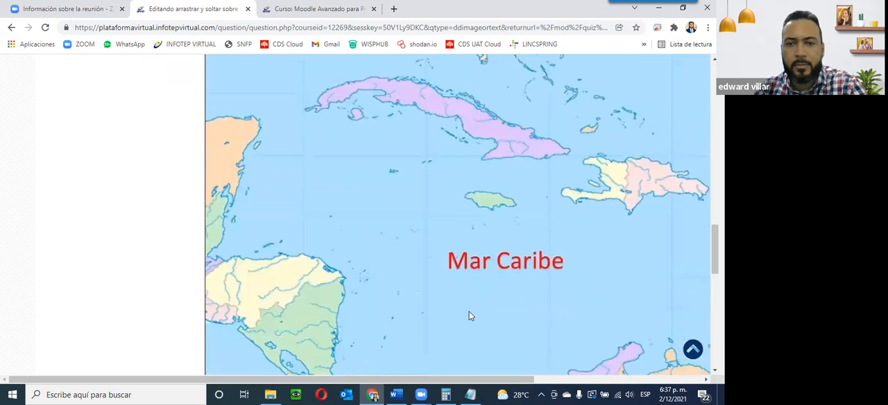
scroll(458, 323, "up", 3)
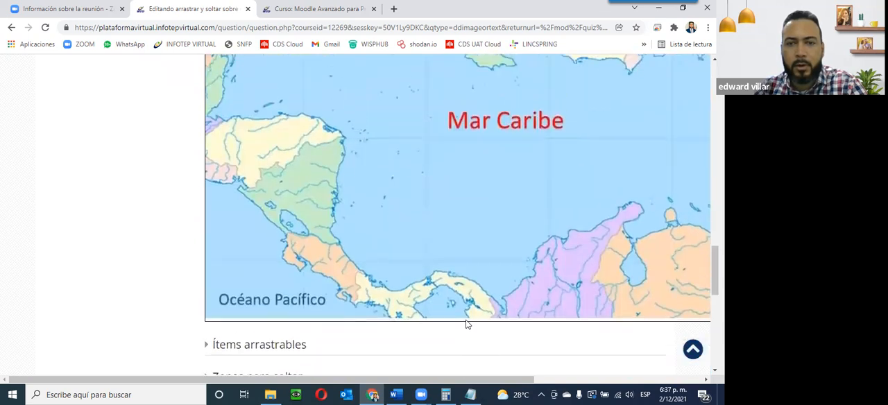
scroll(443, 325, "down", 3)
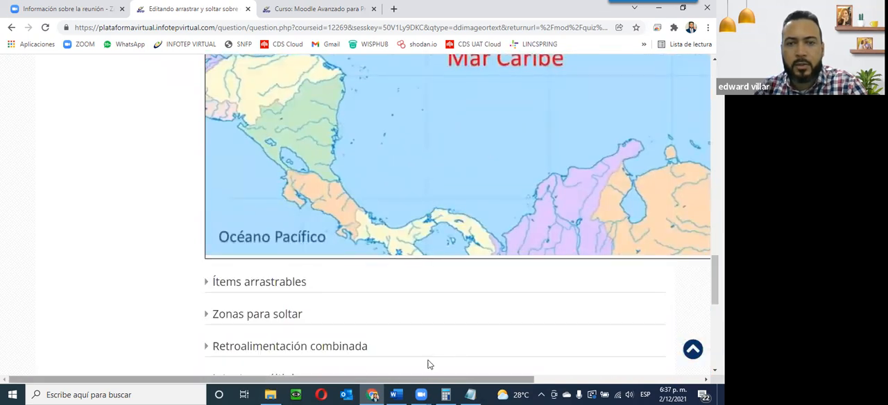
scroll(410, 348, "right", 5)
scroll(334, 337, "up", 6)
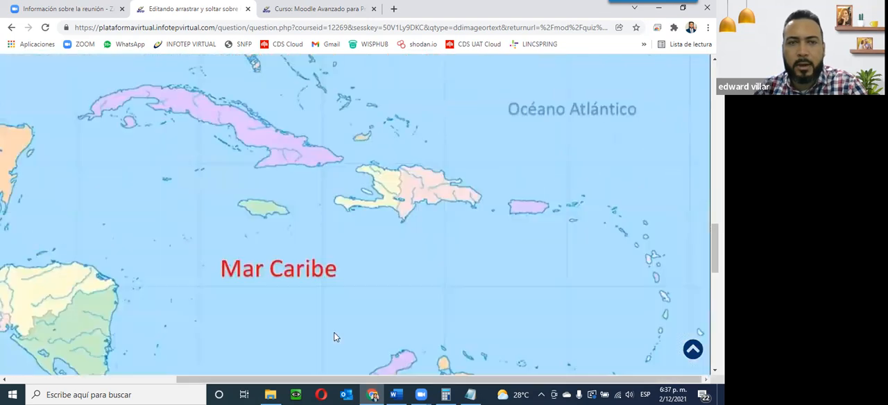
scroll(330, 338, "down", 8)
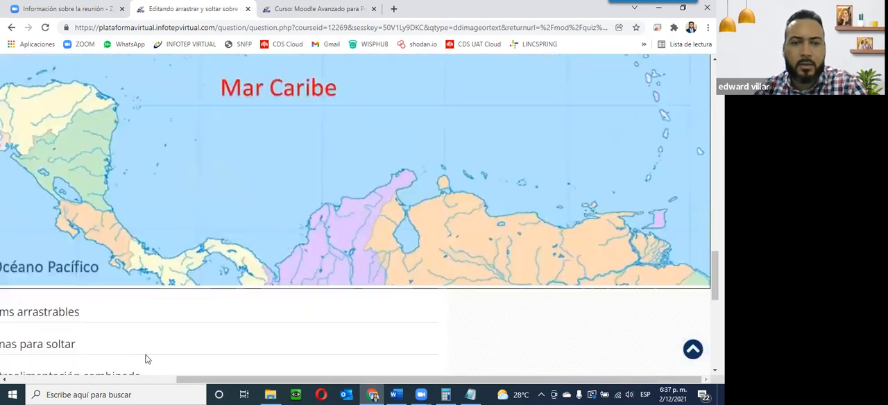
scroll(208, 184, "left", 5)
scroll(125, 202, "up", 2)
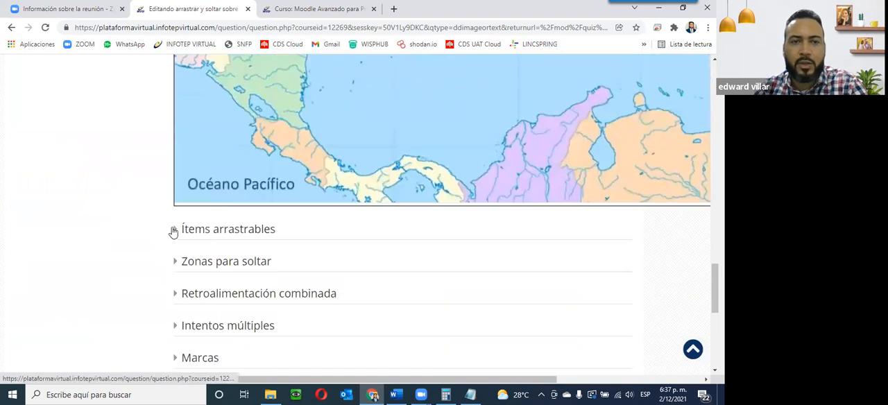
Step: Expand the draggable items section of the question form
left_click(175, 231)
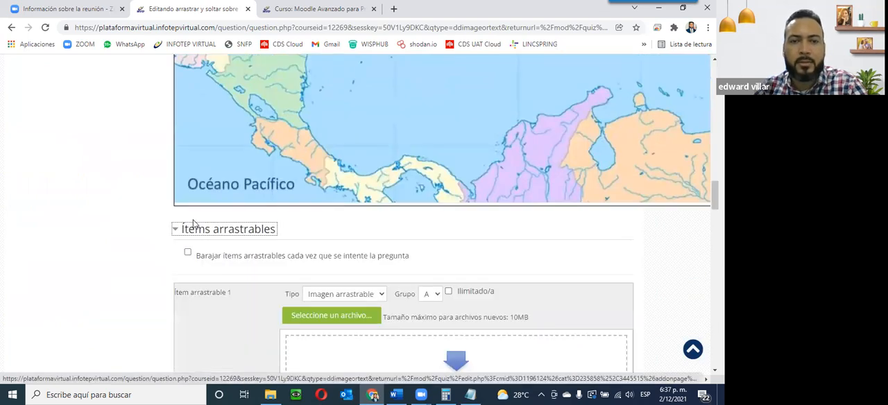
scroll(246, 164, "down", 1)
scroll(245, 164, "down", 1)
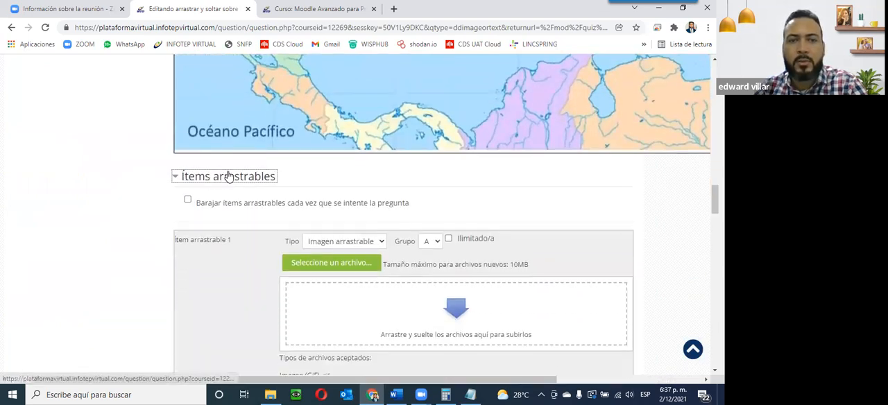
scroll(406, 214, "down", 1)
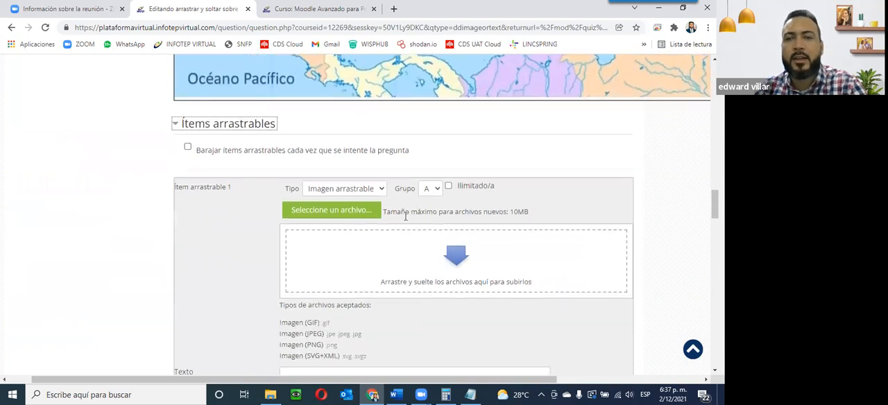
scroll(437, 198, "up", 3)
scroll(450, 239, "down", 3)
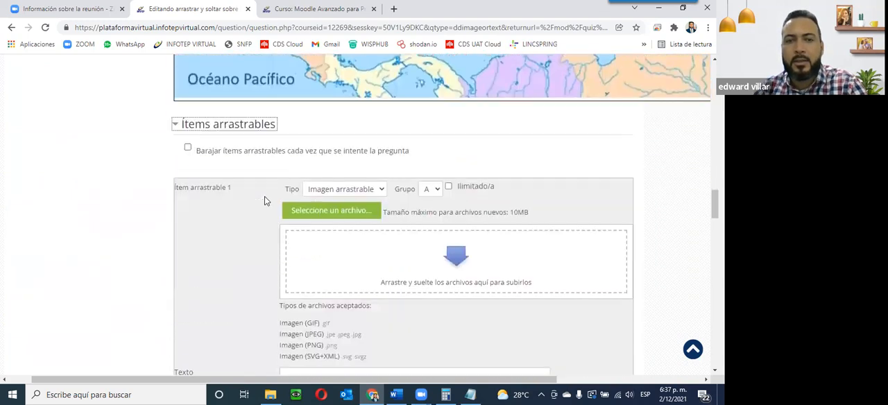
left_click(362, 190)
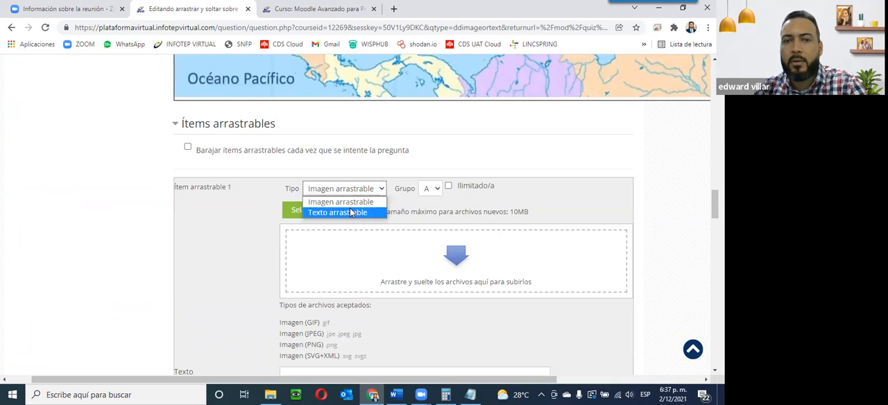
left_click(348, 213)
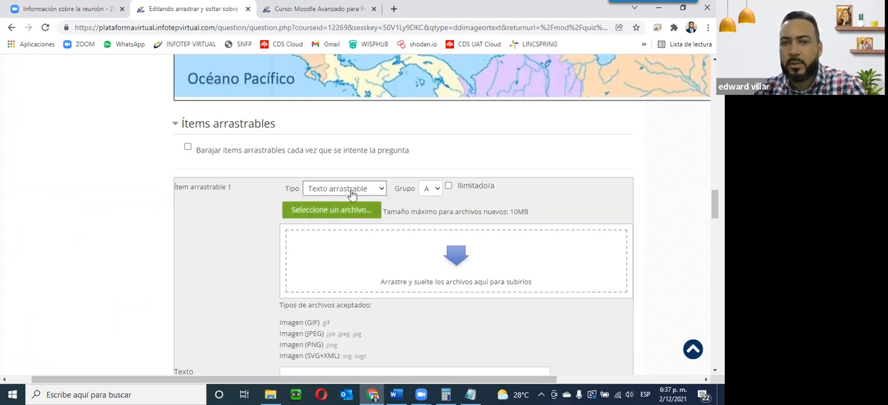
scroll(360, 187, "down", 1)
scroll(359, 188, "down", 1)
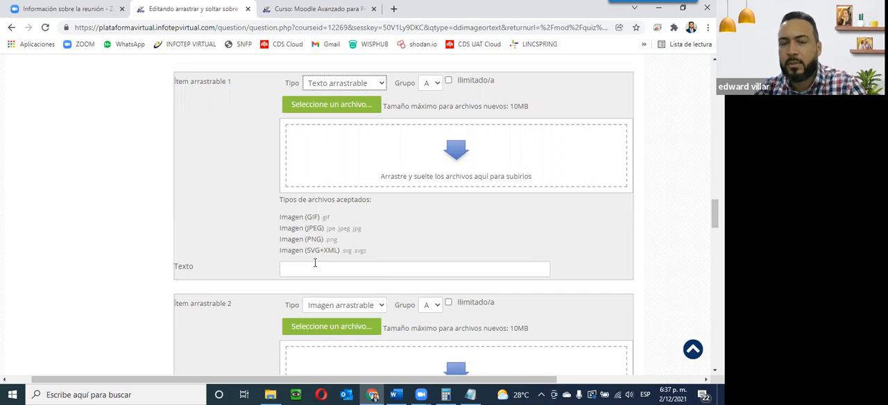
left_click(341, 83)
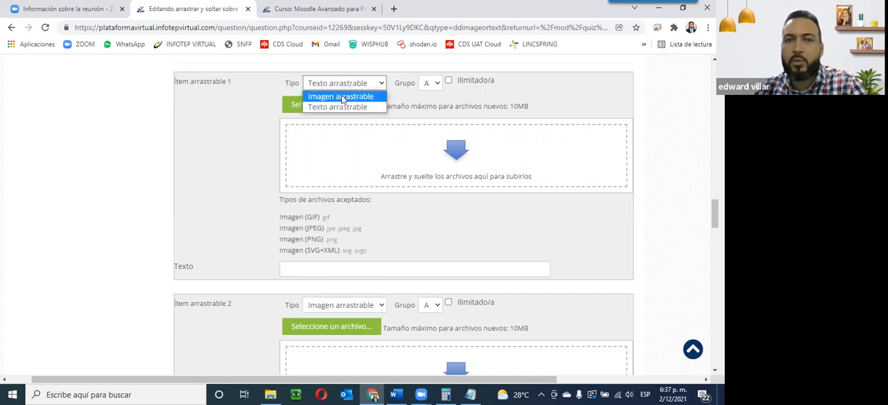
left_click(341, 97)
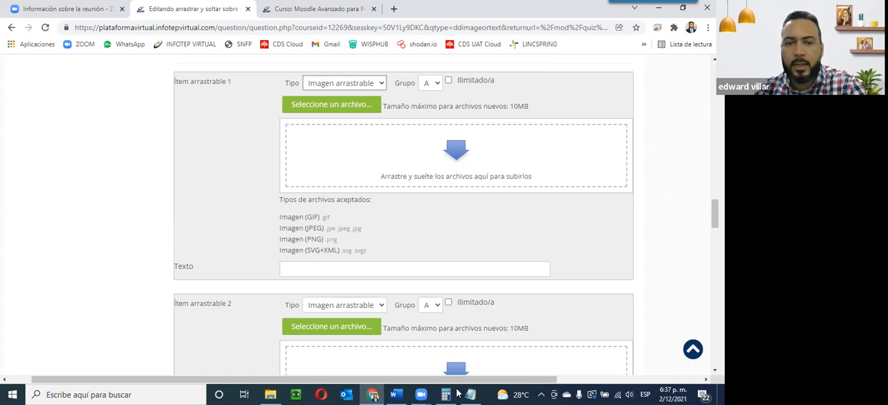
Step: Upload Bandera Dominicana.jpg as draggable item 1 and set its text to 'Republica Dominicana'
left_click(264, 394)
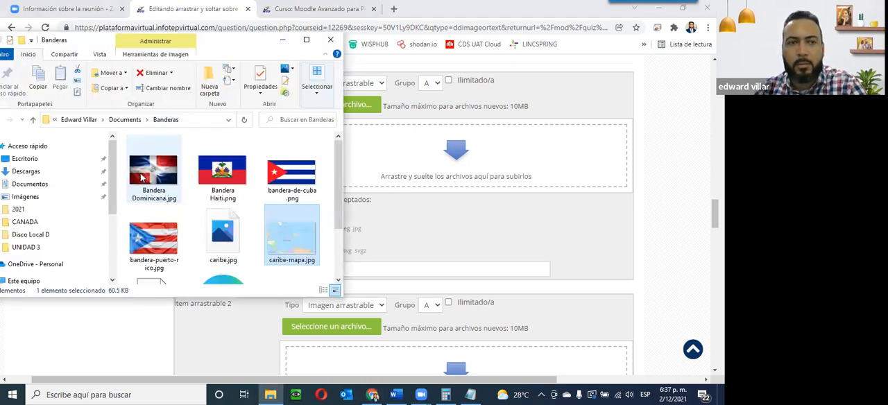
left_click_drag(142, 178, 425, 171)
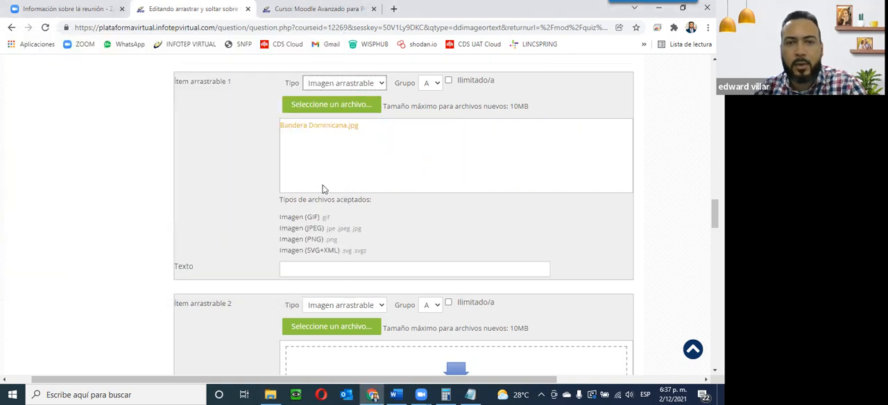
left_click(326, 269)
type("Repu")
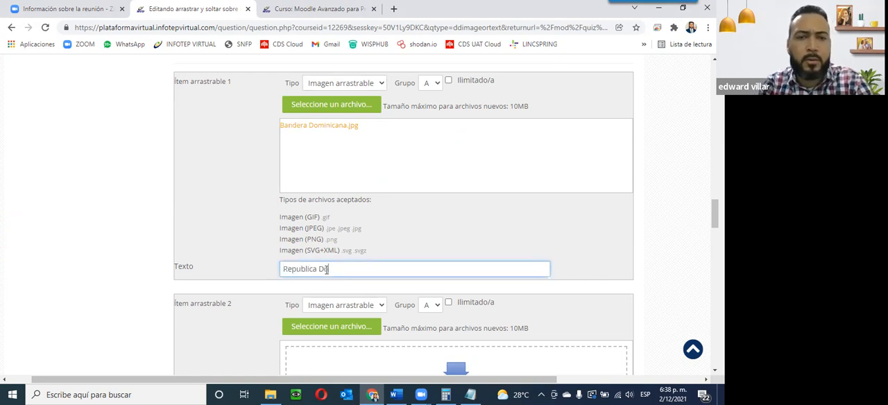
type("blica Dominicana")
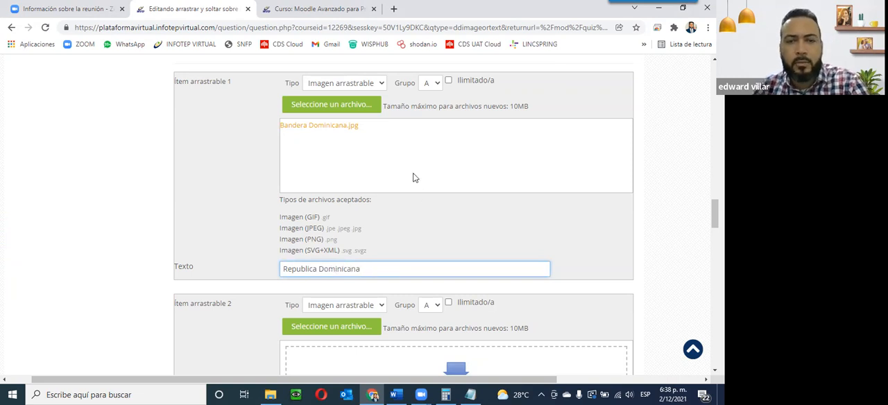
Step: Upload Bandera Haiti.png as the image for draggable item 2
scroll(136, 288, "down", 2)
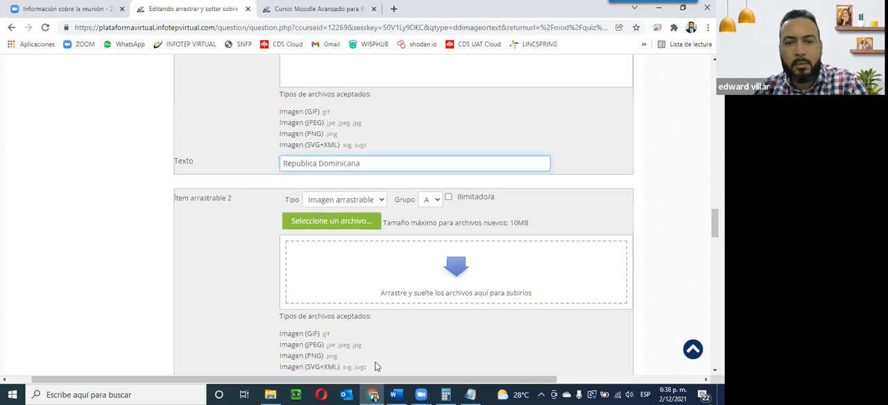
left_click(271, 395)
left_click_drag(222, 173, 456, 287)
scroll(361, 292, "down", 3)
scroll(308, 188, "up", 4)
scroll(341, 297, "down", 2)
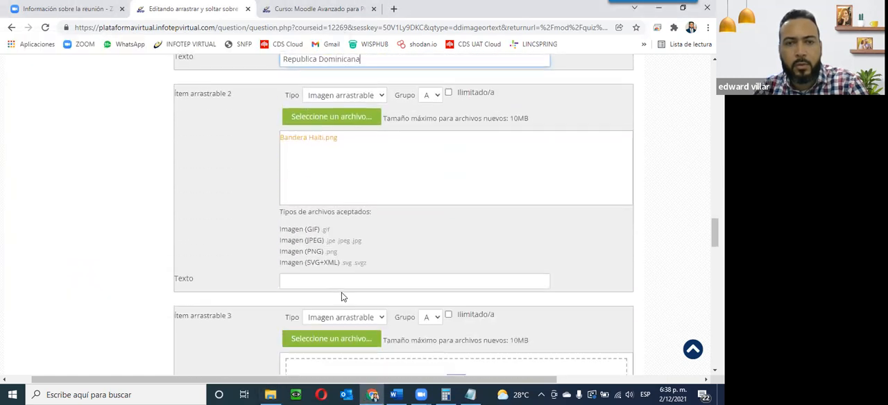
Step: Set draggable item 2's text to 'Haiti'
left_click(340, 280)
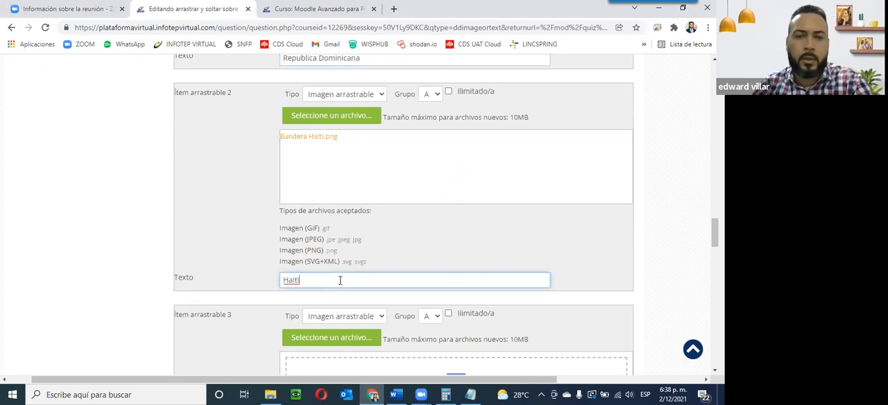
Step: Upload bandera-de-cuba.png as draggable item 3 and set its text to 'Cuba'
scroll(317, 298, "down", 3)
scroll(333, 305, "down", 2)
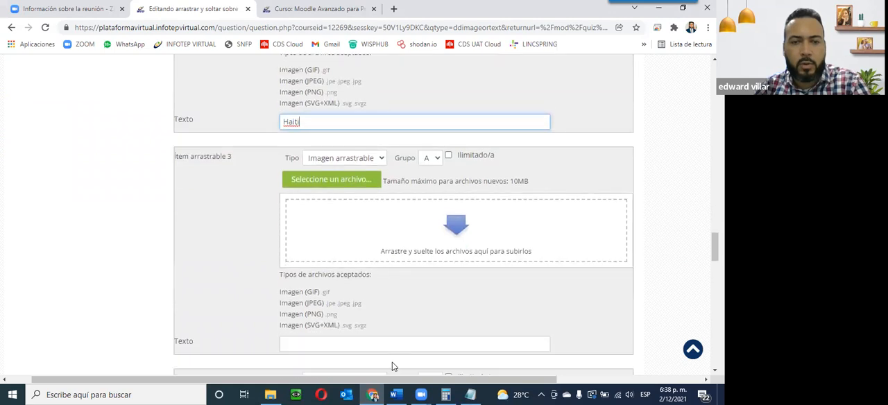
left_click(271, 395)
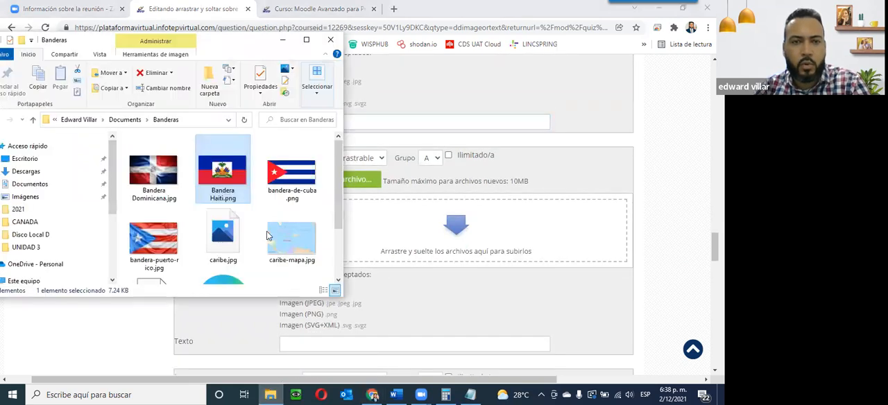
left_click_drag(315, 204, 432, 246)
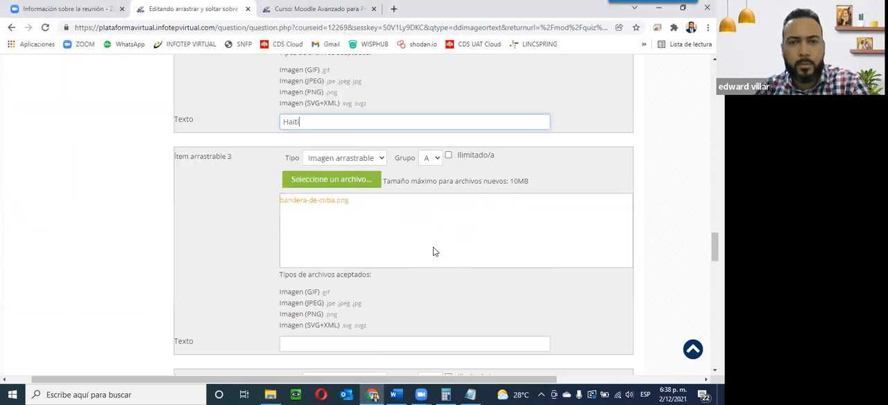
left_click(342, 341)
type("Cuba")
Step: Upload bandera-puerto-rico.jpg as draggable item 4 and set its text to 'Puerto Rico'
scroll(312, 301, "down", 4)
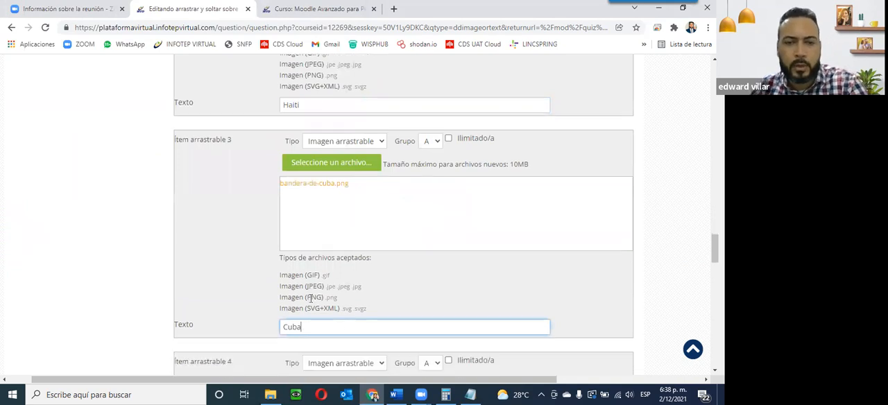
left_click(270, 395)
left_click_drag(138, 240, 443, 201)
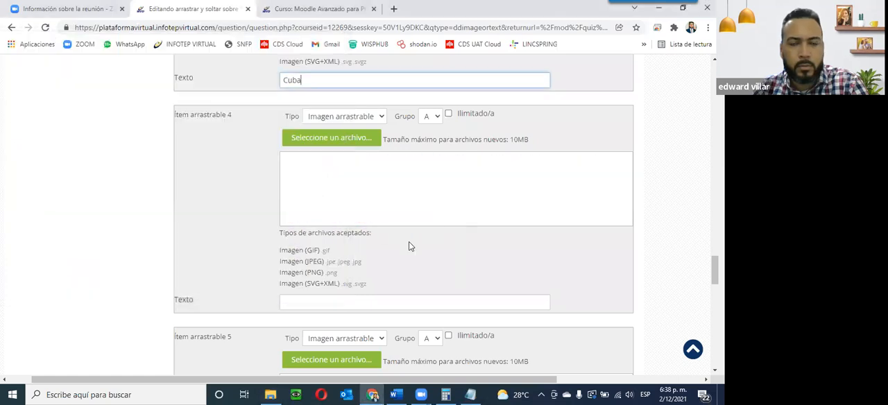
left_click(345, 301)
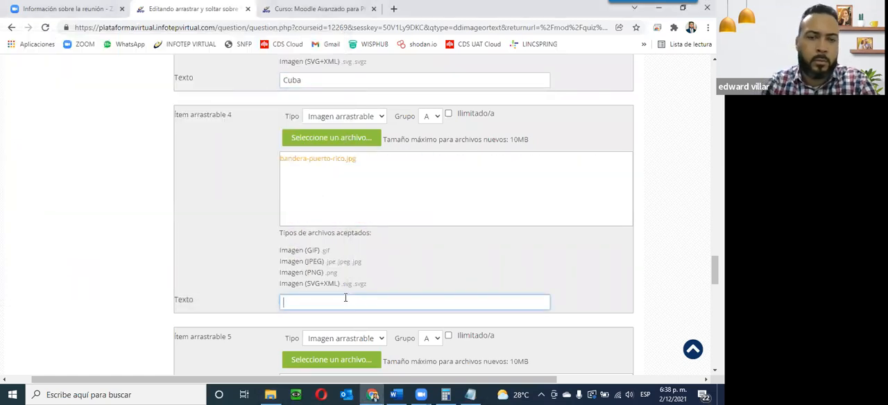
type("Puerto Rico")
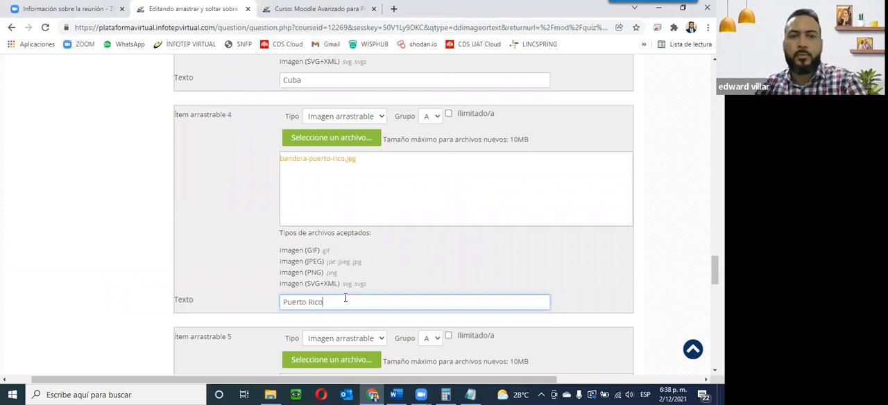
Step: Review the question form's background map and the draggable items entered so far
scroll(333, 210, "up", 4)
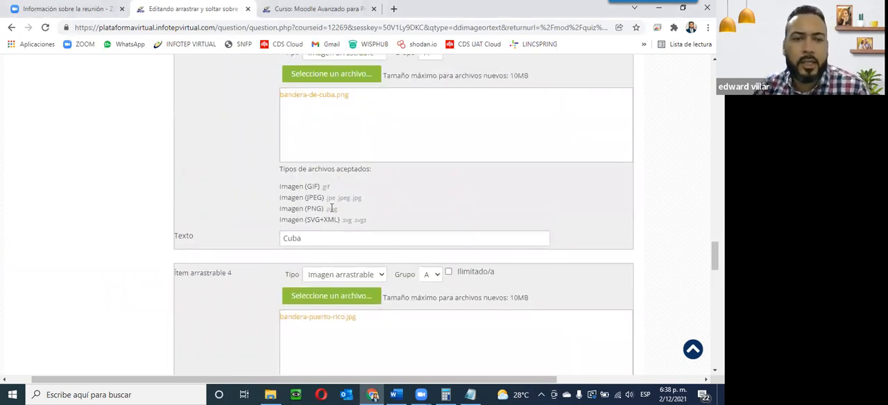
scroll(312, 222, "down", 4)
scroll(250, 241, "down", 8)
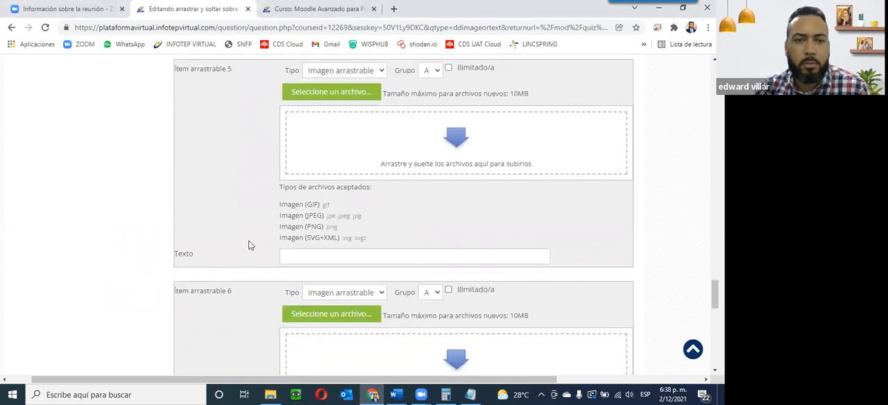
scroll(250, 245, "down", 1)
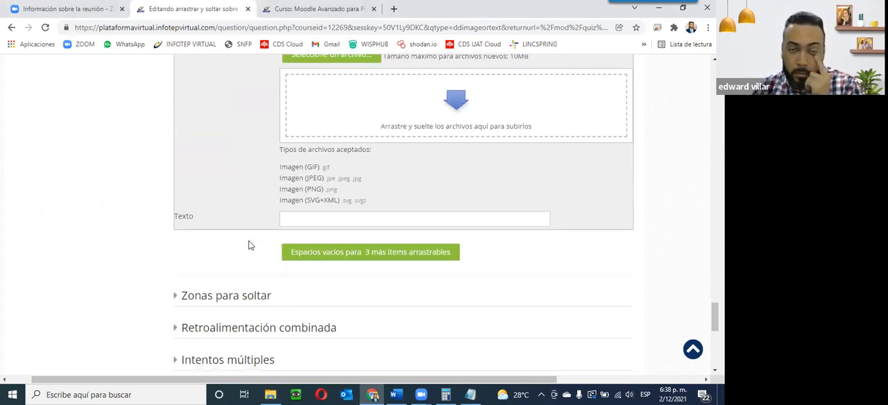
scroll(249, 243, "up", 10)
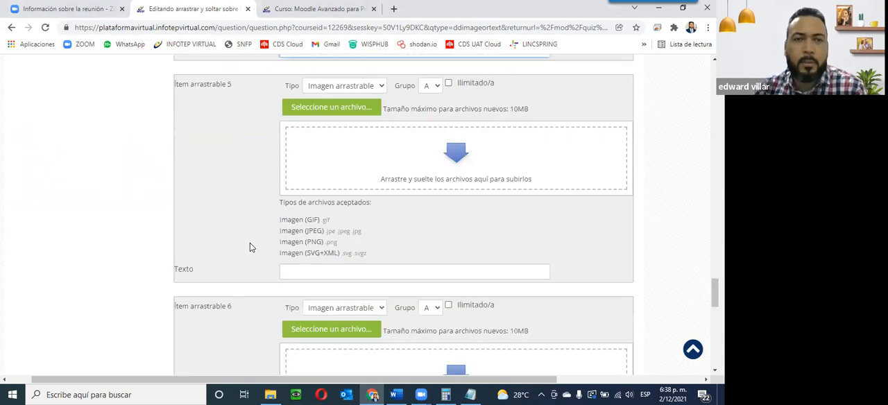
scroll(252, 248, "up", 15)
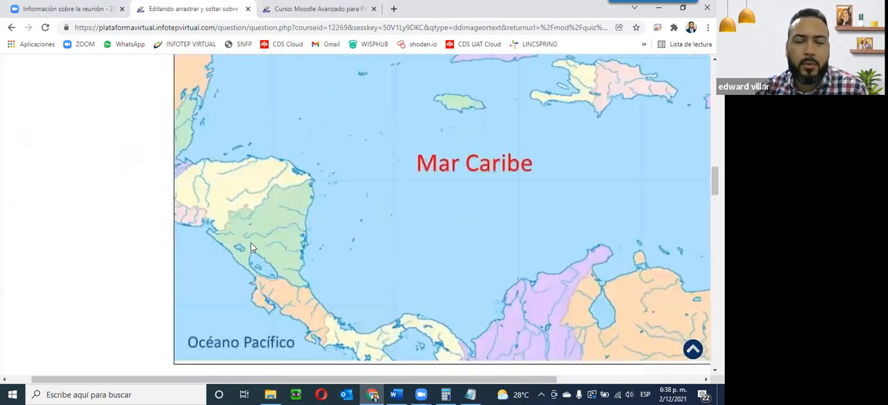
scroll(252, 247, "up", 12)
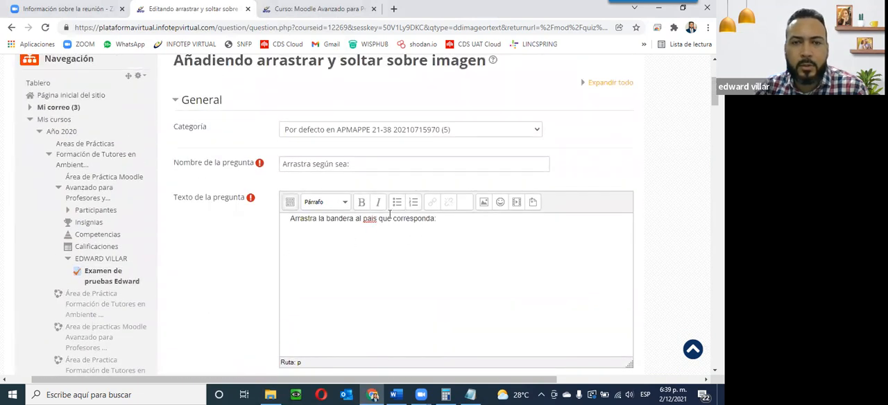
scroll(389, 214, "down", 5)
scroll(389, 214, "down", 8)
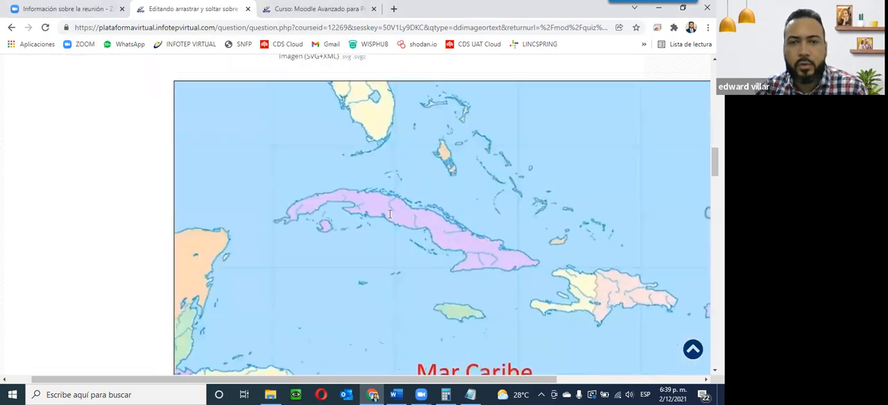
scroll(297, 224, "down", 10)
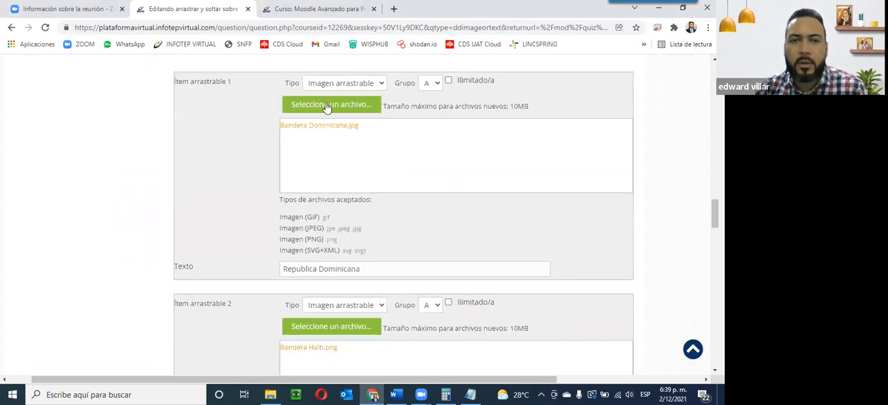
scroll(348, 173, "up", 8)
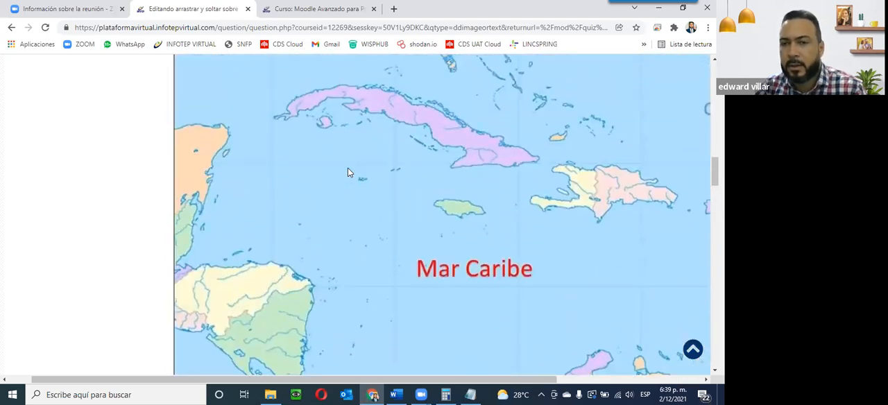
scroll(349, 172, "down", 2)
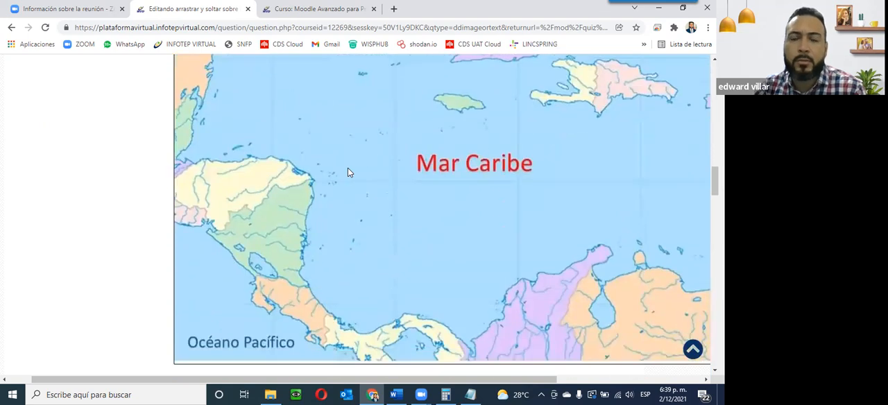
scroll(349, 172, "down", 3)
scroll(349, 172, "down", 10)
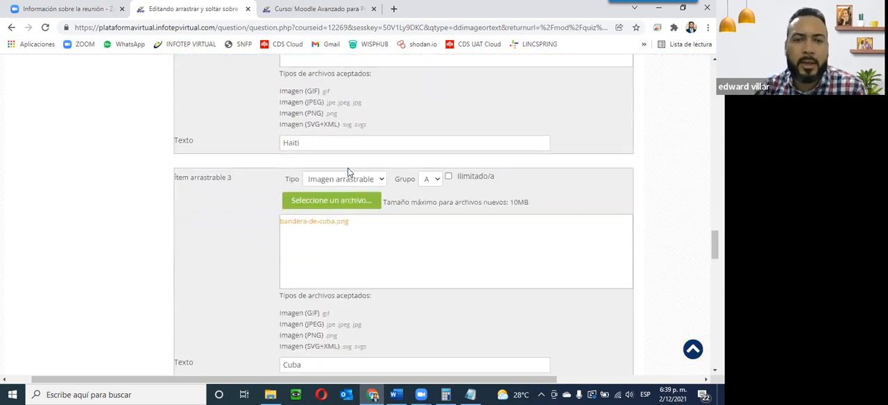
scroll(349, 169, "down", 7)
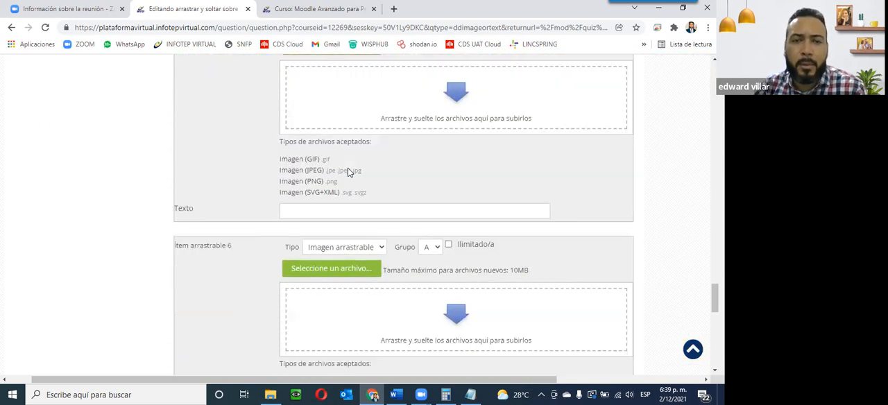
scroll(349, 172, "down", 8)
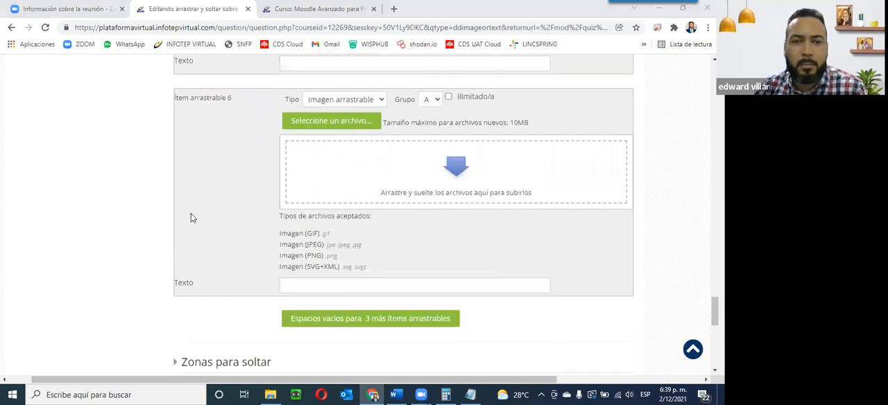
Step: Expand the drop zones section and assign draggable item 1, Republica Dominicana, to drop zone 1
left_click(175, 193)
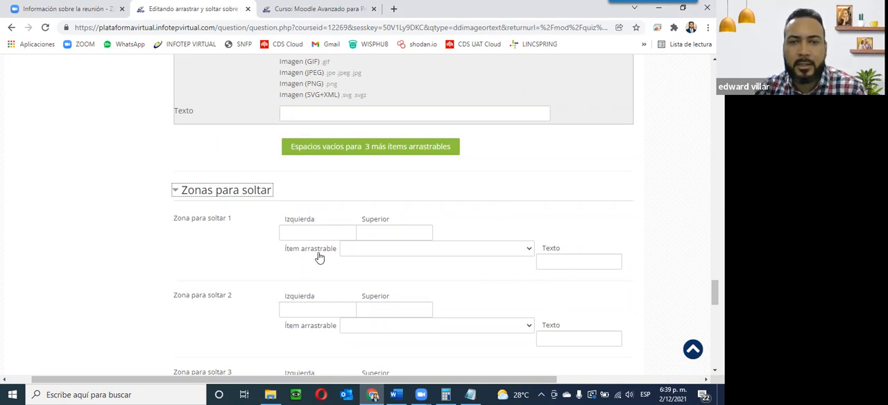
scroll(319, 257, "up", 10)
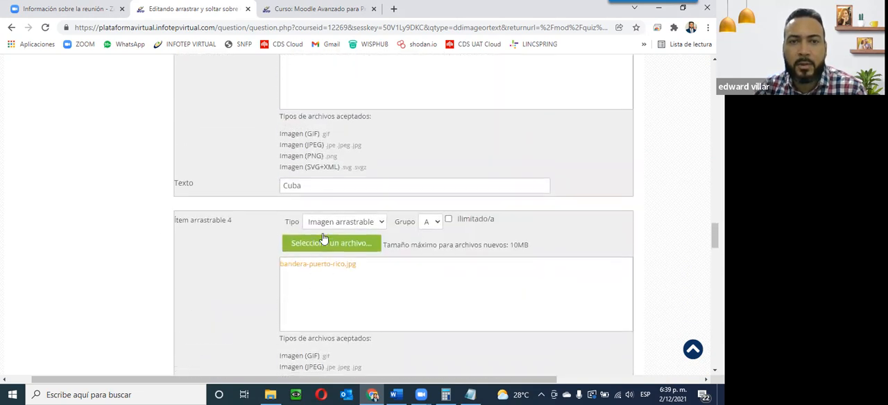
scroll(319, 282, "down", 10)
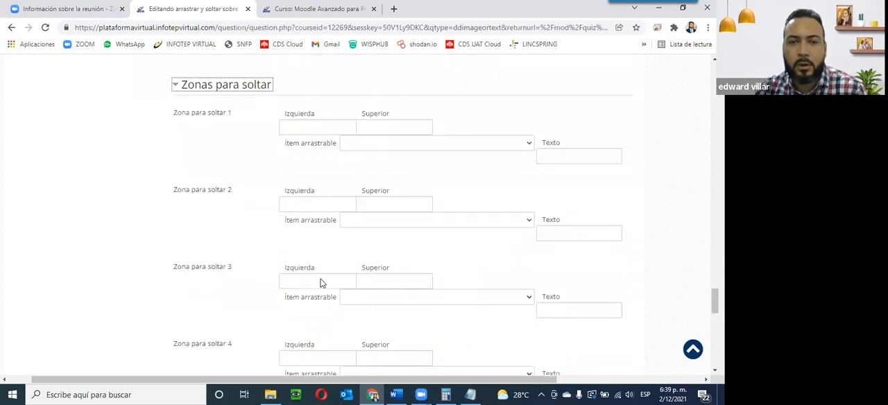
left_click(439, 147)
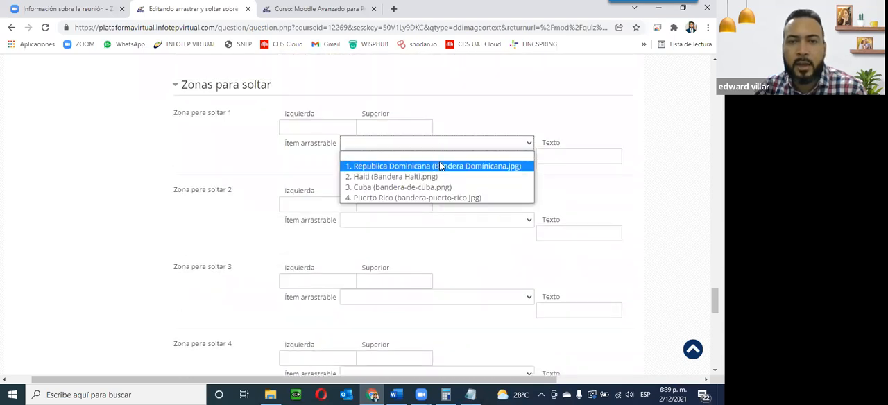
left_click(401, 167)
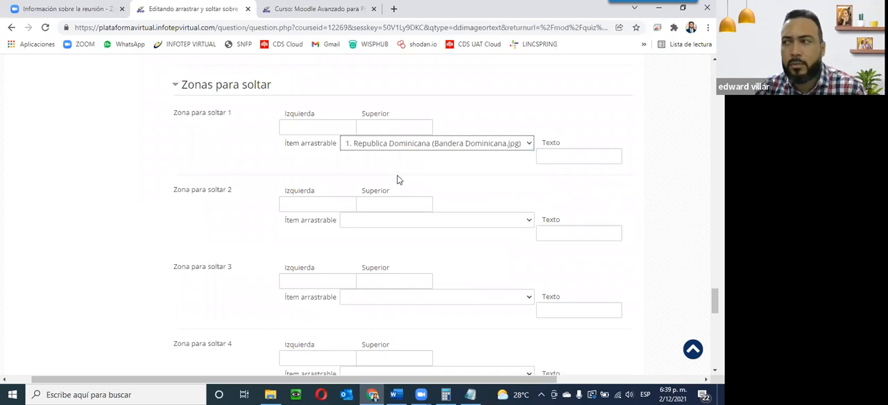
Step: Drag the Dominican flag onto the Dominican Republic on the background map, placing drop zone 1 at about left 803, top 357
scroll(375, 179, "up", 10)
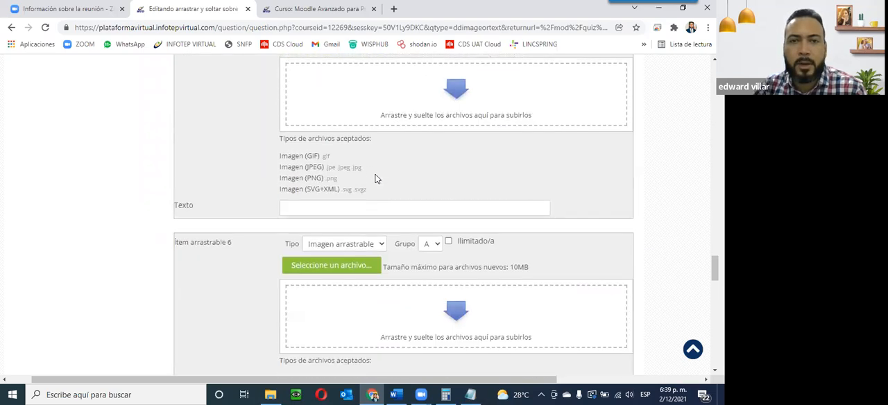
scroll(375, 179, "up", 10)
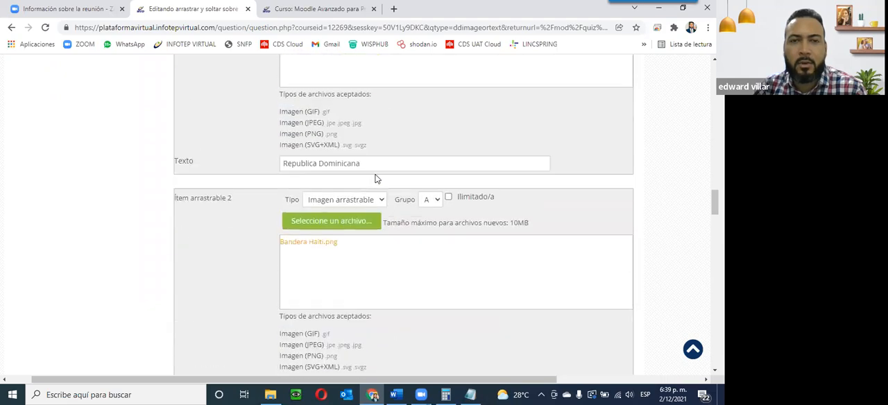
scroll(375, 179, "up", 10)
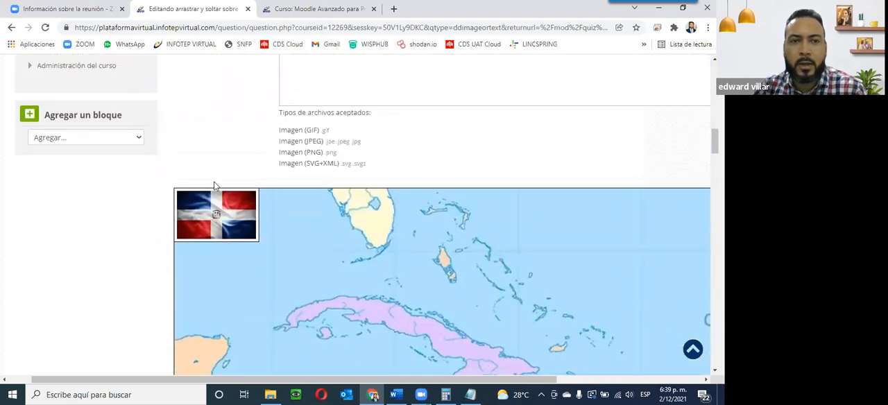
scroll(223, 224, "down", 4)
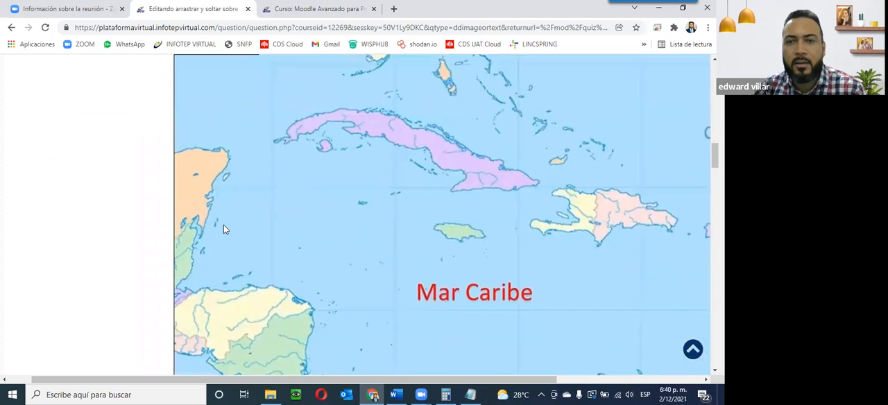
scroll(223, 225, "up", 2)
left_click_drag(198, 109, 621, 297)
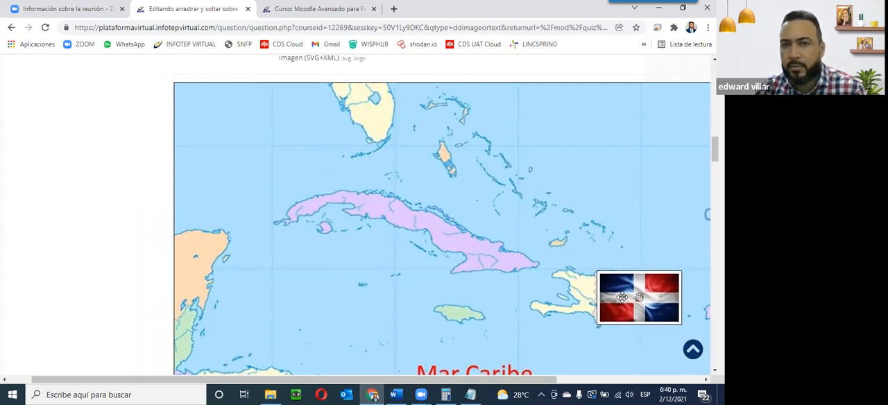
left_click_drag(622, 299, 622, 299)
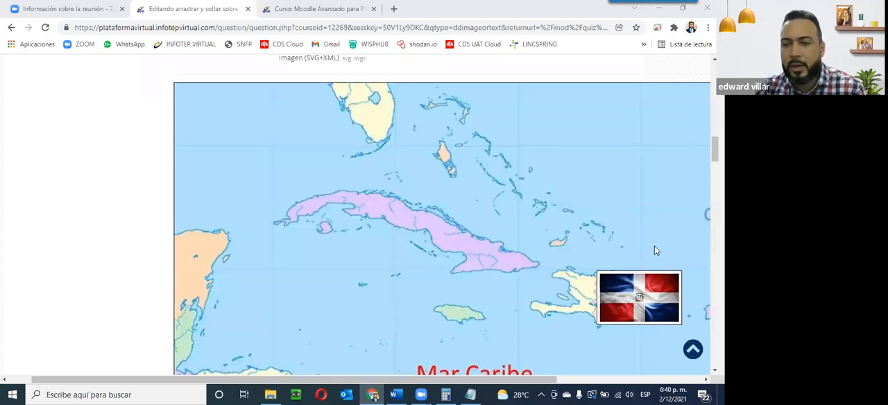
scroll(607, 335, "down", 15)
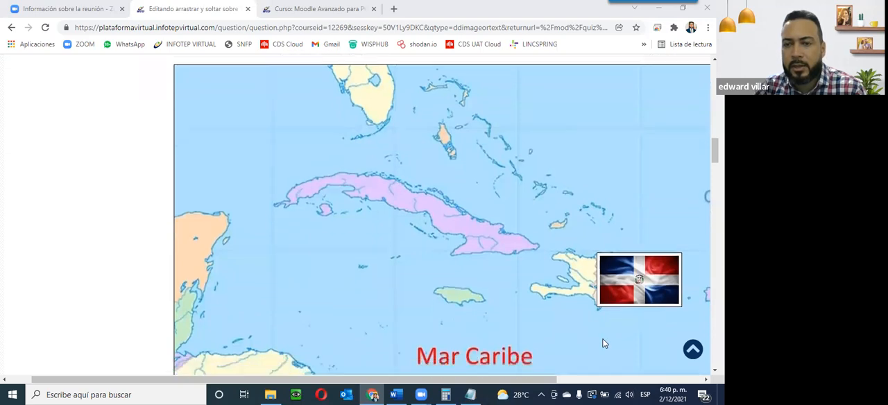
scroll(603, 343, "down", 10)
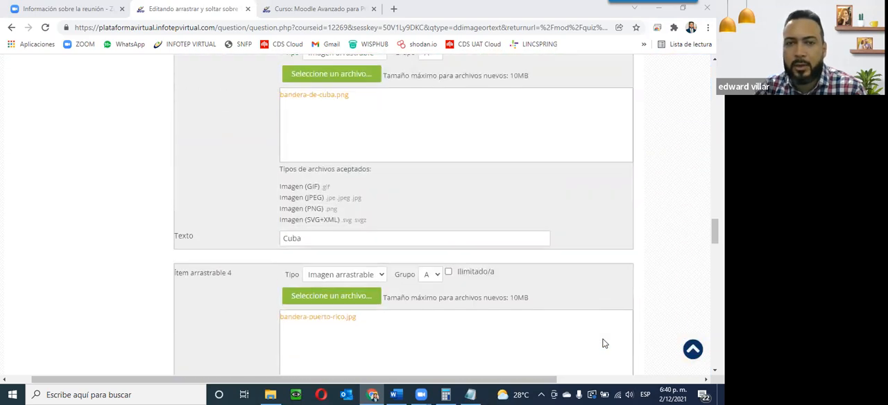
scroll(602, 341, "down", 3)
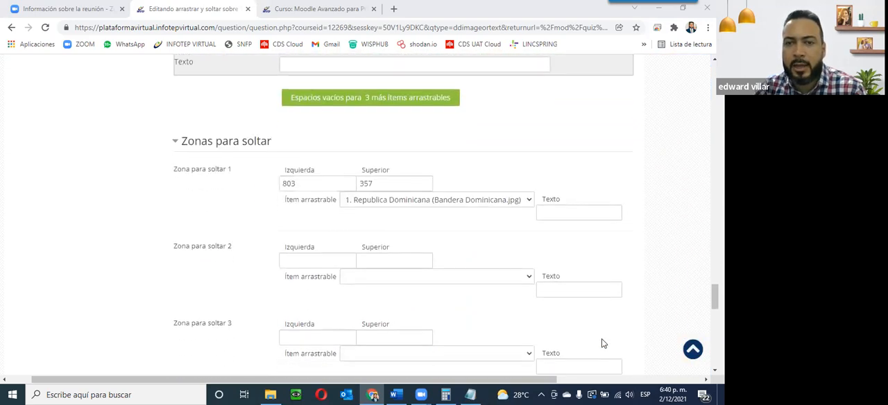
Step: Assign draggable item 2, Haiti, to drop zone 2
scroll(601, 342, "up", 2)
scroll(601, 339, "down", 1)
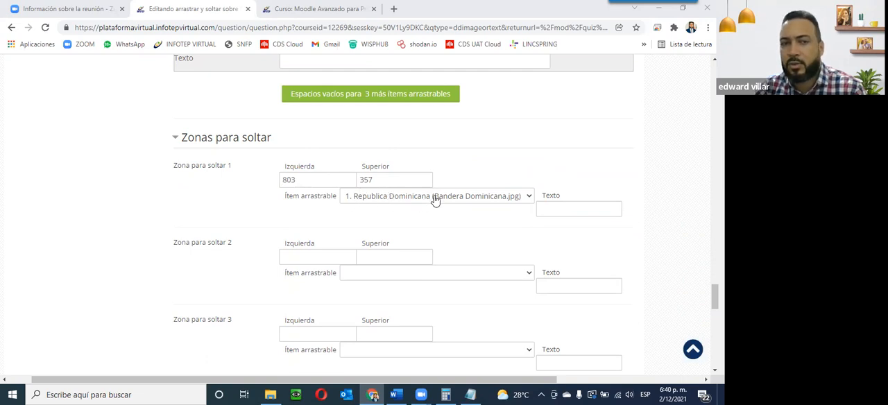
left_click(416, 274)
left_click(402, 306)
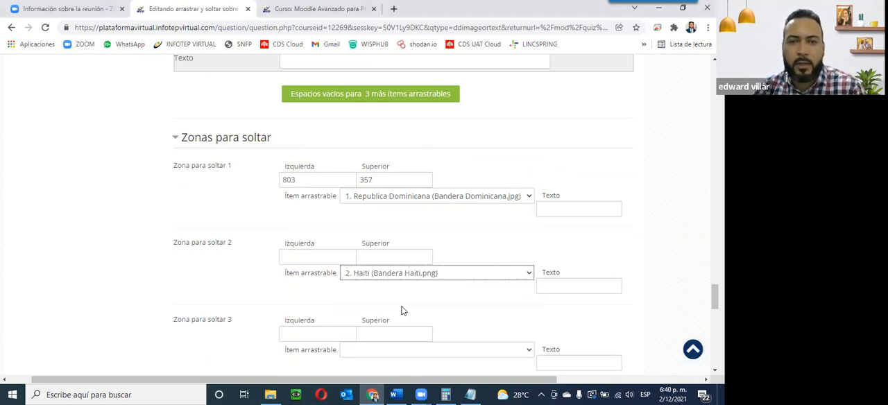
Step: Drag the Haitian flag onto Haiti on the background map, placing drop zone 2 at about left 641, top 358
scroll(173, 248, "up", 15)
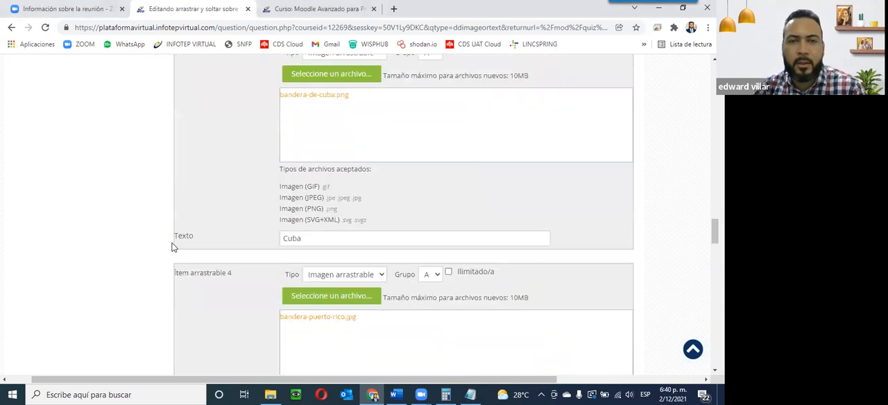
scroll(173, 247, "up", 10)
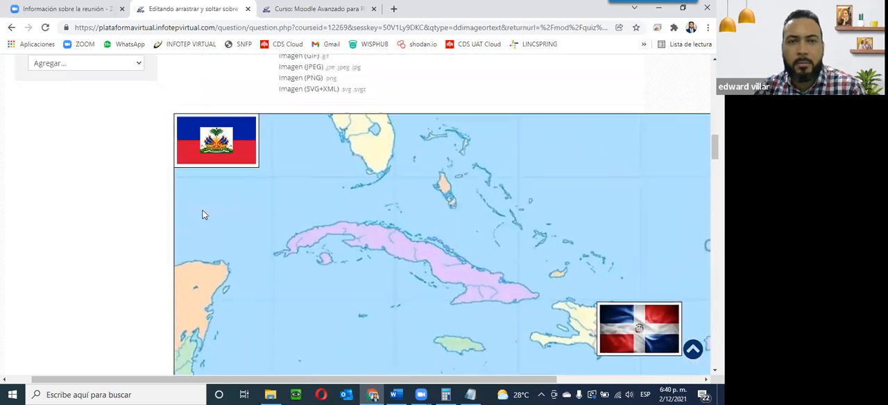
left_click_drag(192, 152, 531, 342)
scroll(531, 340, "down", 1)
left_click_drag(534, 297, 535, 299)
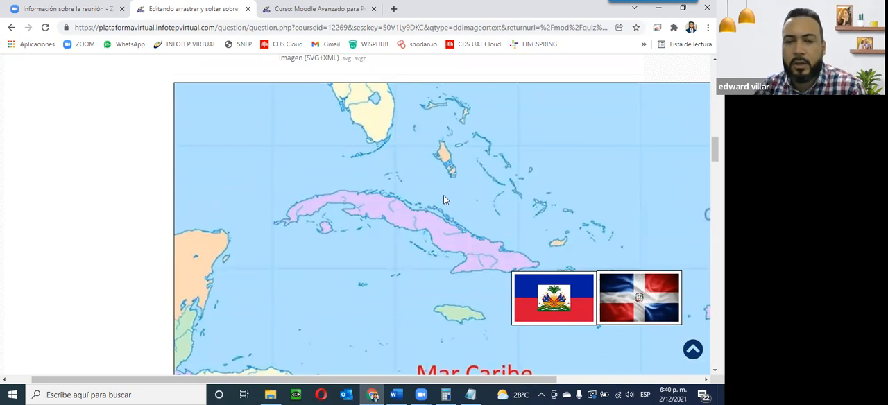
Step: Assign draggable item 3, Cuba, to drop zone 3
scroll(416, 276, "down", 3)
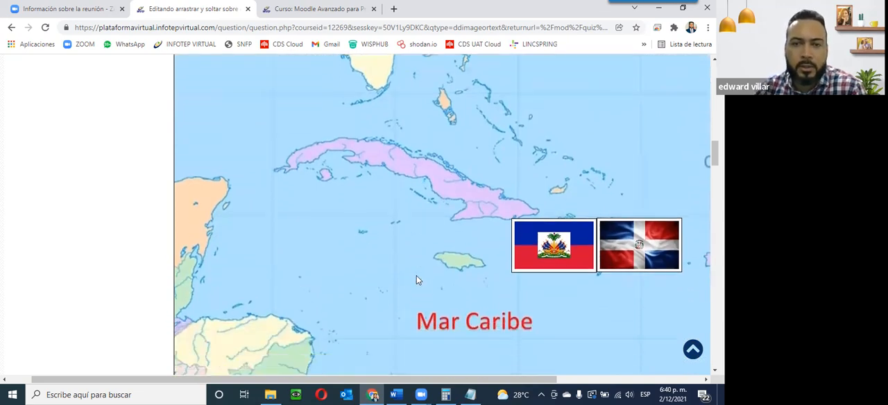
scroll(416, 276, "up", 3)
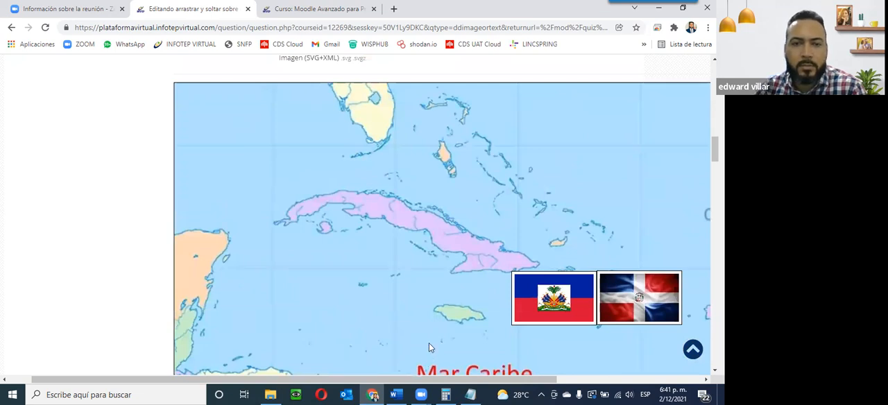
scroll(428, 343, "down", 10)
scroll(367, 287, "down", 5)
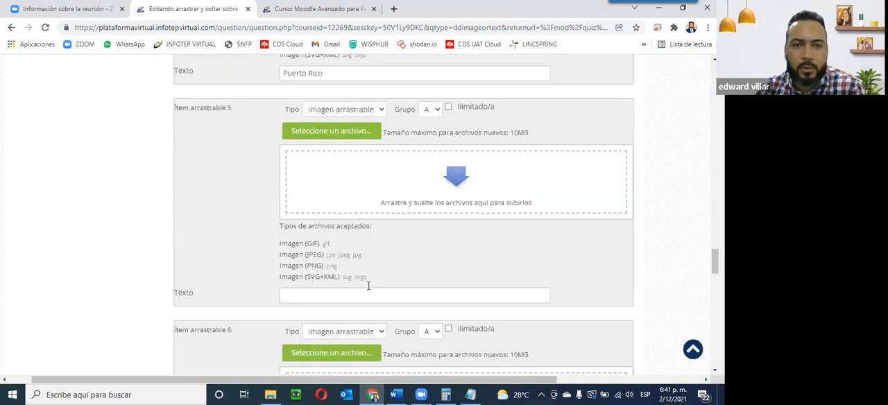
scroll(369, 285, "down", 10)
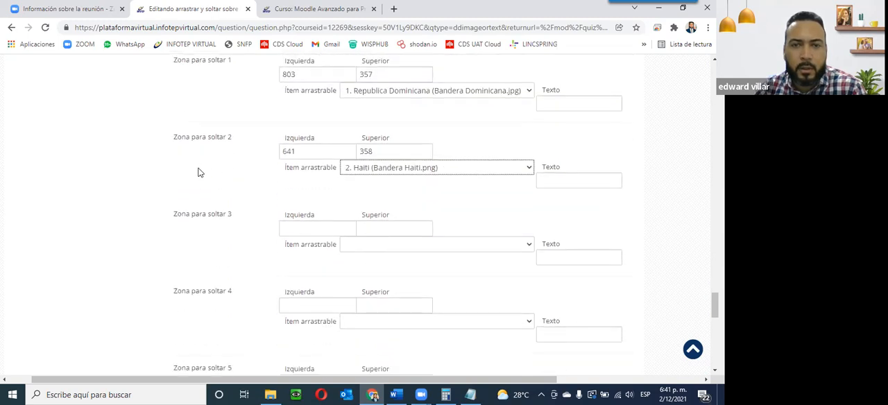
left_click(387, 247)
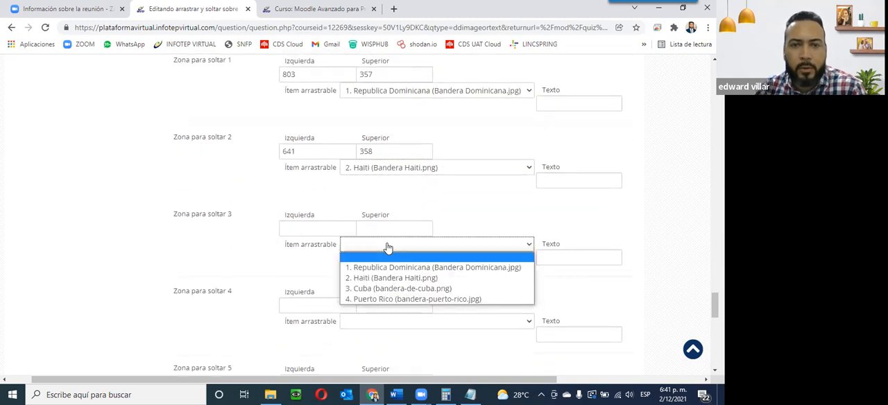
left_click(384, 289)
Step: Drag the Cuban flag onto Cuba on the background map, placing drop zone 3 at about left 382, top 222
scroll(287, 298, "up", 10)
scroll(286, 297, "up", 10)
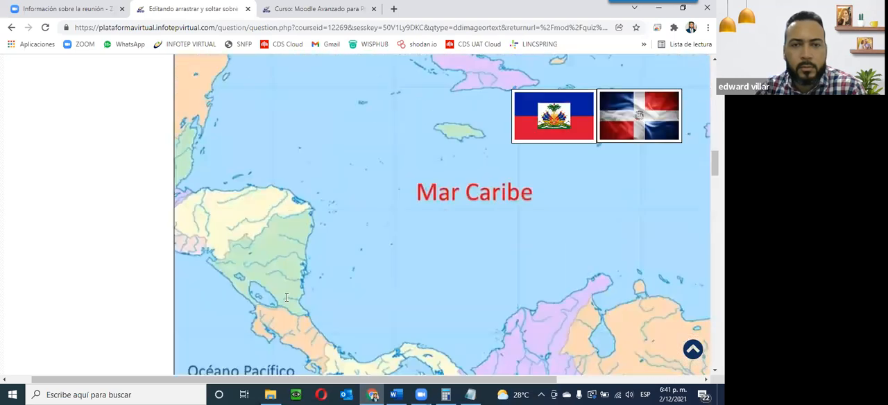
scroll(286, 297, "up", 3)
left_click_drag(223, 107, 424, 224)
Step: Assign draggable item 4, Puerto Rico, to drop zone 4
scroll(314, 309, "down", 1)
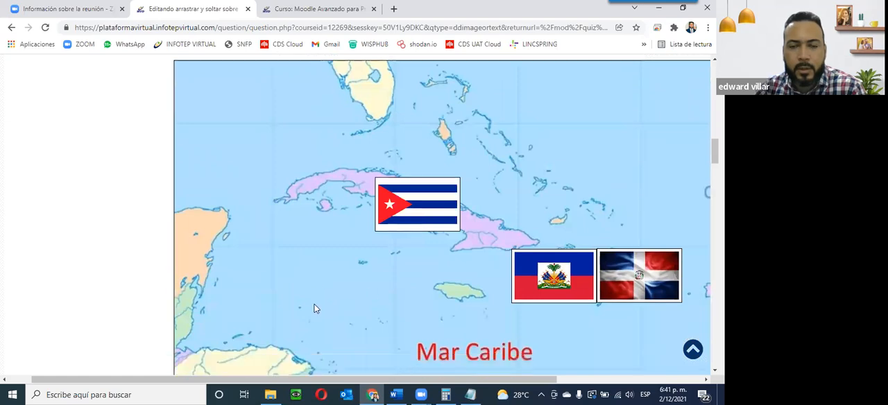
scroll(315, 308, "down", 12)
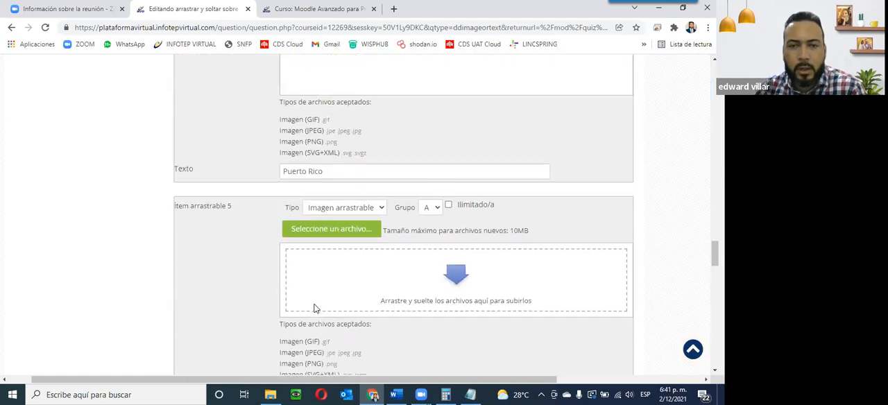
scroll(314, 309, "down", 10)
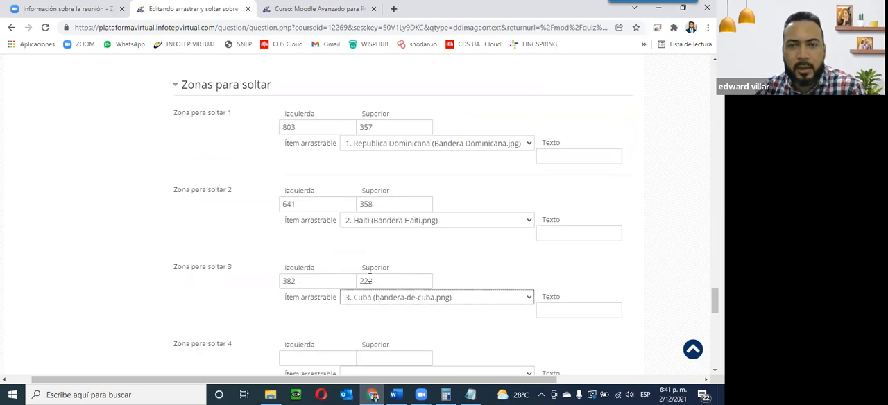
scroll(395, 260, "down", 4)
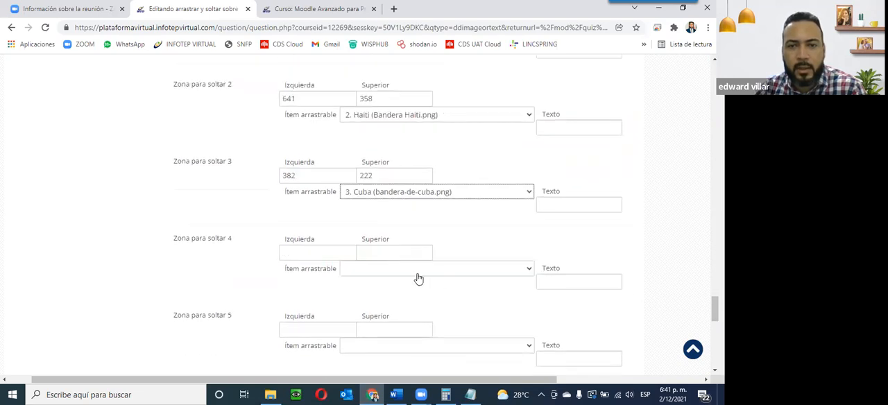
left_click(417, 276)
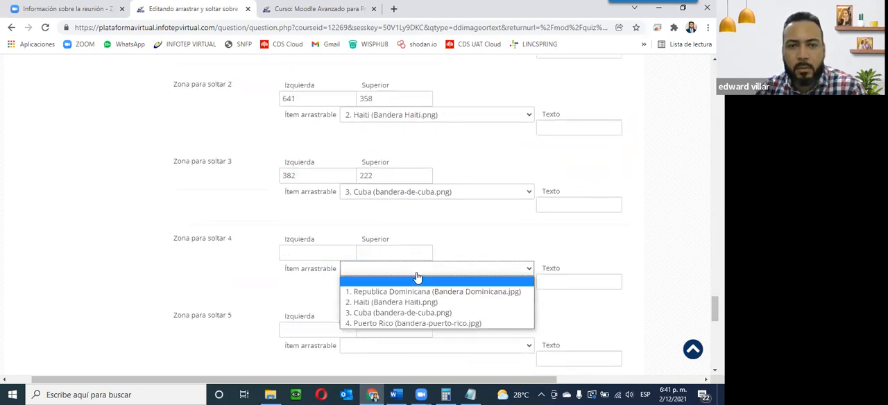
left_click(409, 324)
Step: Drag the Puerto Rican flag onto Puerto Rico east of the Dominican flag, placing drop zone 4 at about left 976, top 366
scroll(391, 304, "up", 10)
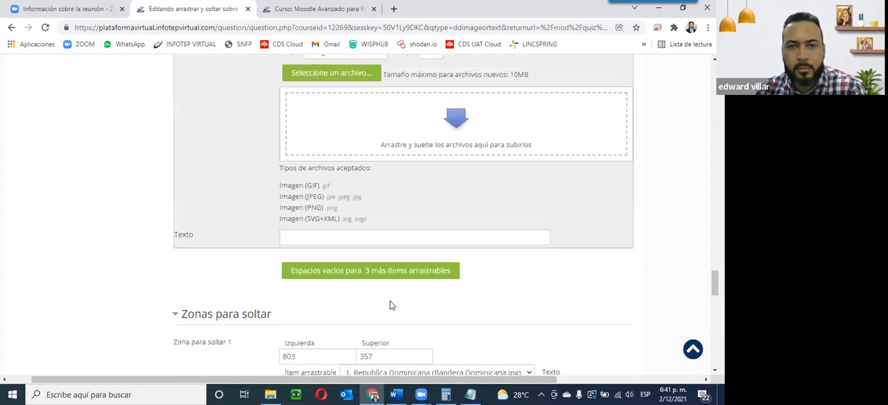
scroll(390, 306, "up", 15)
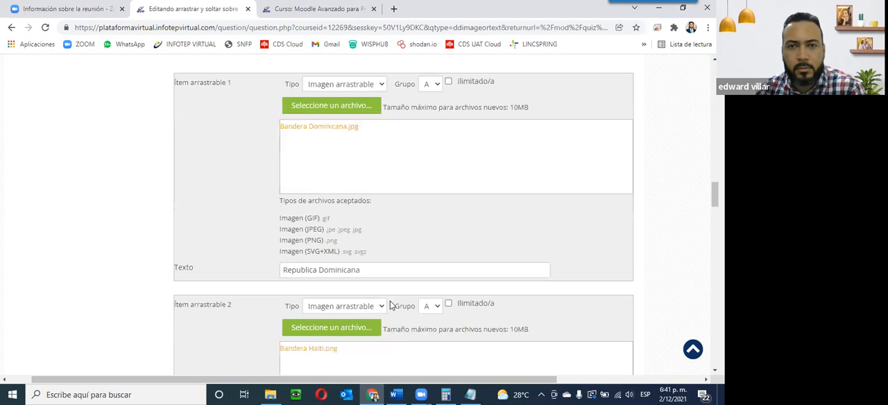
scroll(390, 305, "up", 2)
left_click_drag(198, 233, 614, 328)
scroll(584, 333, "down", 5)
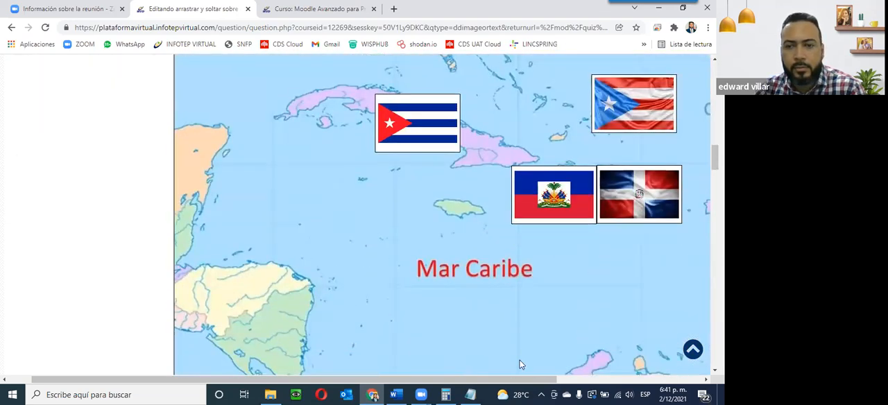
scroll(520, 365, "down", 5)
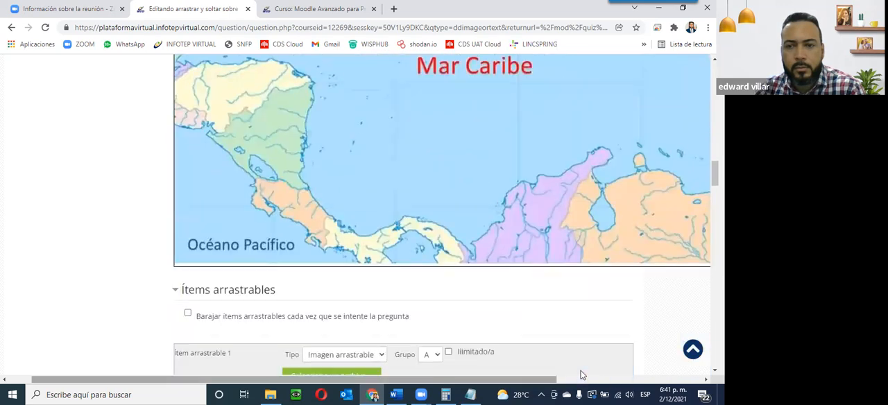
scroll(649, 356, "right", 2)
scroll(597, 316, "left", 2)
scroll(597, 317, "up", 5)
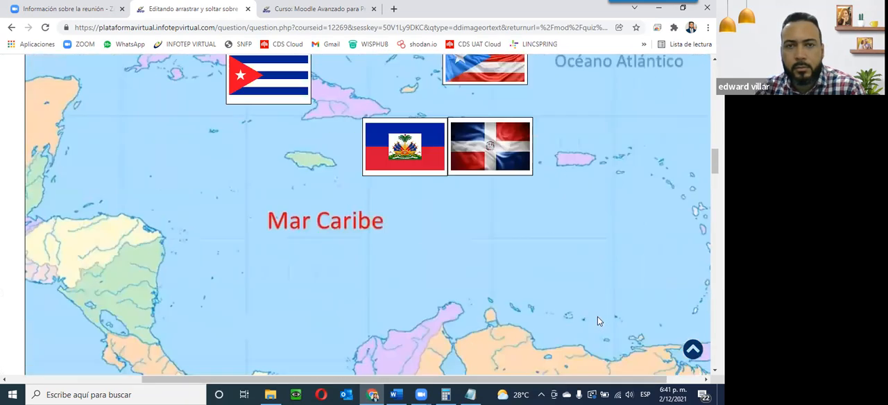
left_click_drag(476, 107, 575, 208)
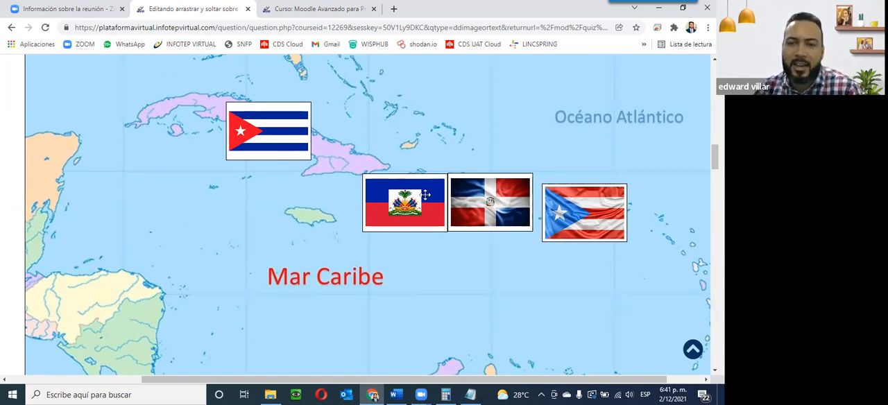
left_click_drag(566, 216, 564, 210)
Step: Review the drop zone coordinates and item assignments down to the end of the form
scroll(217, 226, "down", 3)
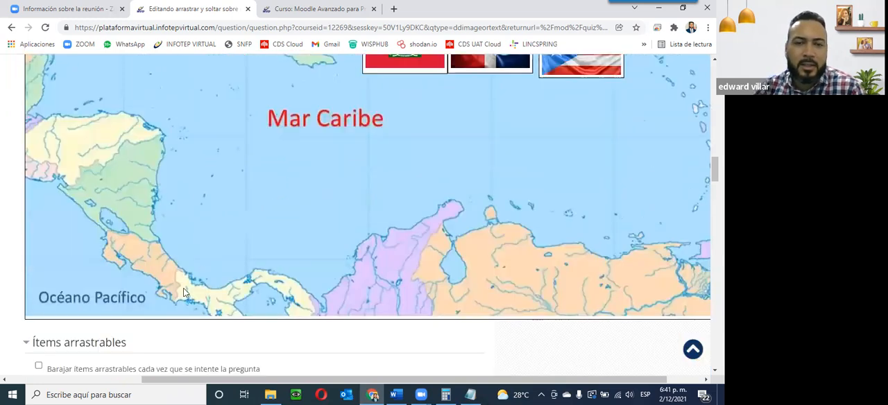
scroll(69, 308, "left", 3)
scroll(75, 293, "down", 15)
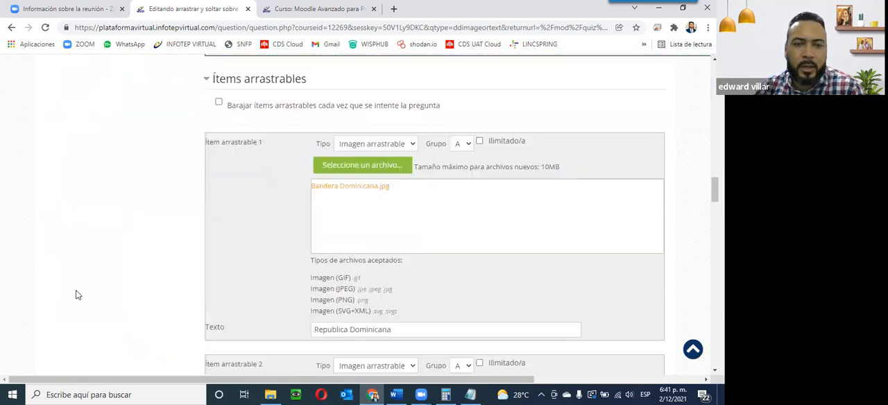
scroll(77, 294, "down", 20)
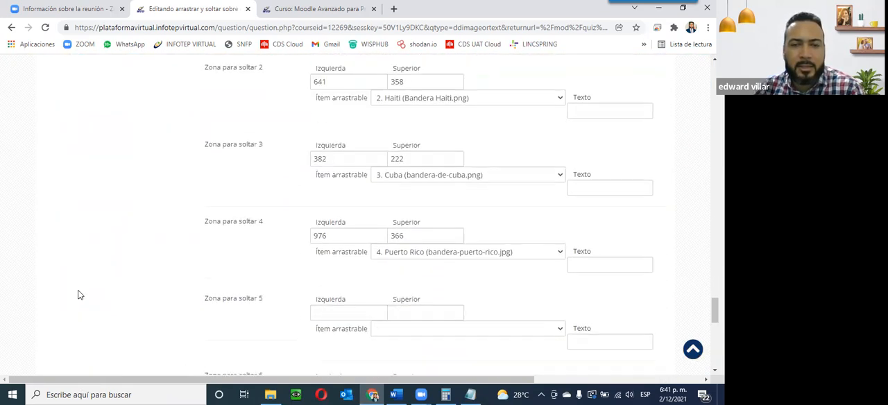
scroll(78, 291, "up", 4)
scroll(79, 295, "up", 5)
scroll(80, 295, "down", 2)
scroll(79, 295, "down", 3)
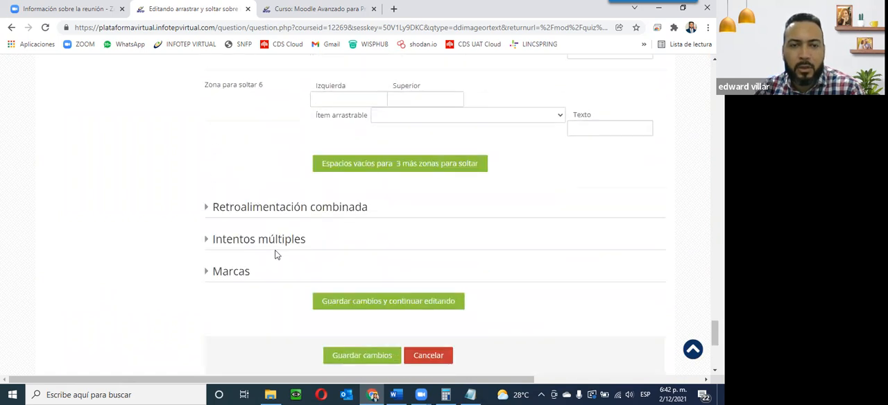
Step: Expand the combined feedback section and save the drag-onto-image question
left_click(206, 207)
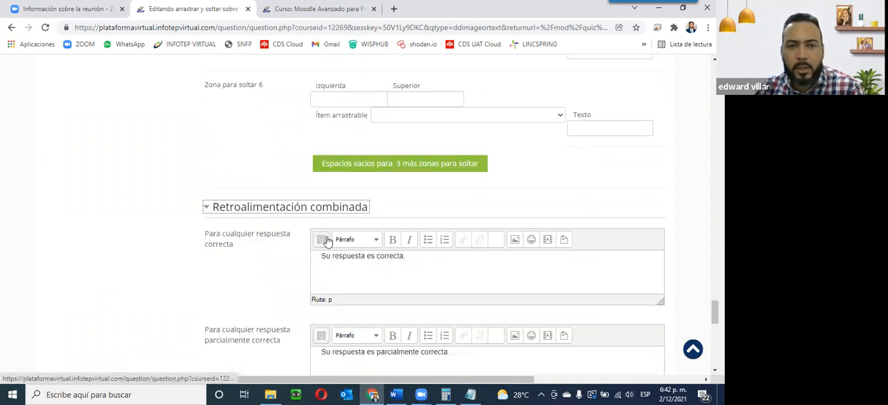
scroll(217, 302, "down", 3)
scroll(208, 284, "down", 3)
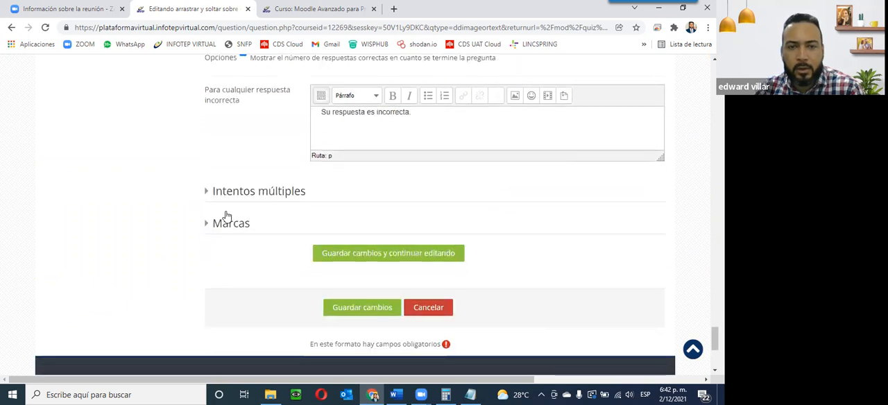
left_click(366, 311)
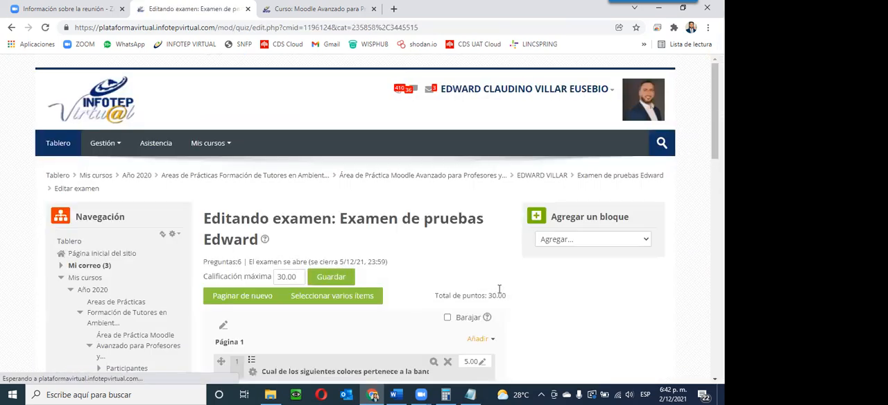
Step: Open a maximized preview of question 6, the flag drag-onto-map question, and examine the map and flags
scroll(534, 249, "down", 2)
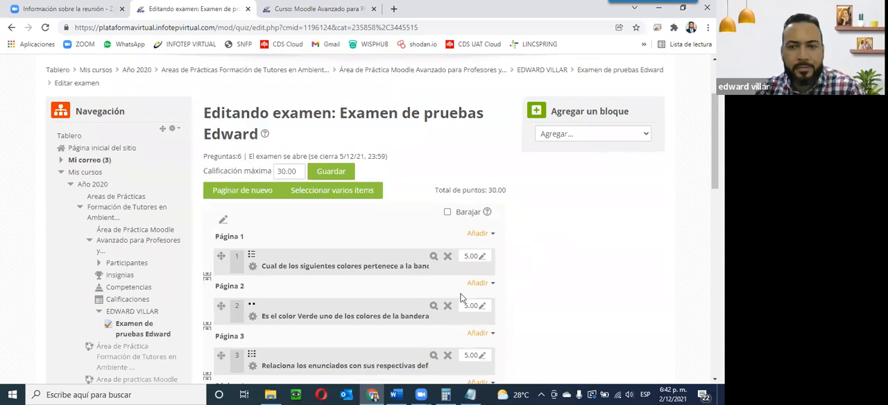
scroll(462, 298, "down", 5)
scroll(416, 248, "up", 2)
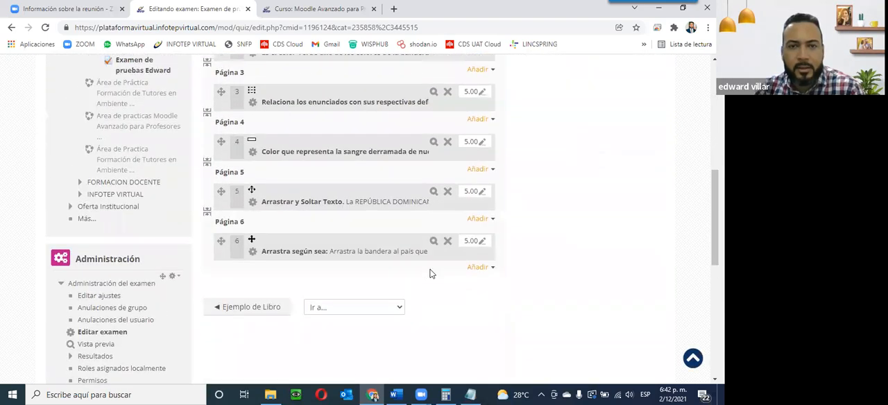
left_click(431, 241)
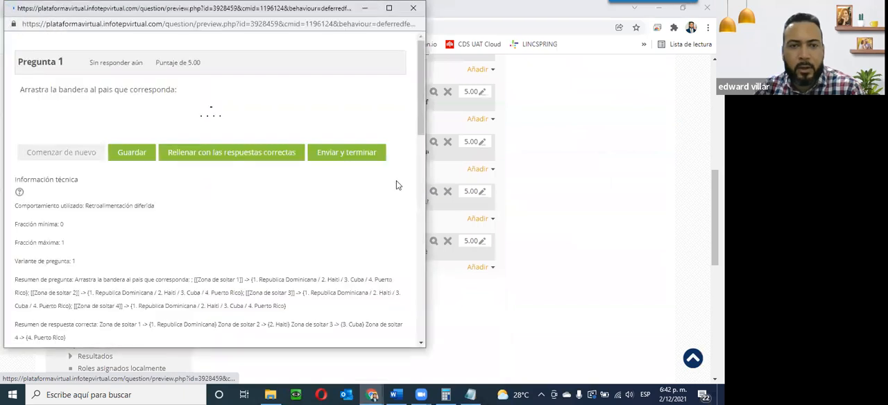
left_click(389, 8)
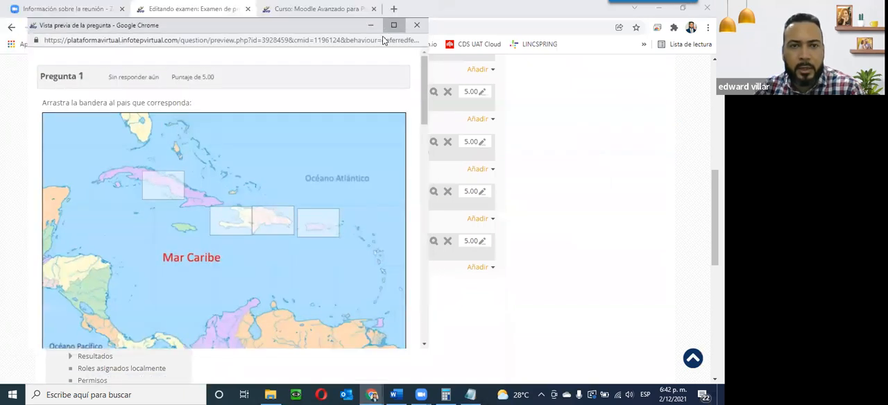
scroll(407, 201, "down", 2)
scroll(412, 211, "down", 2)
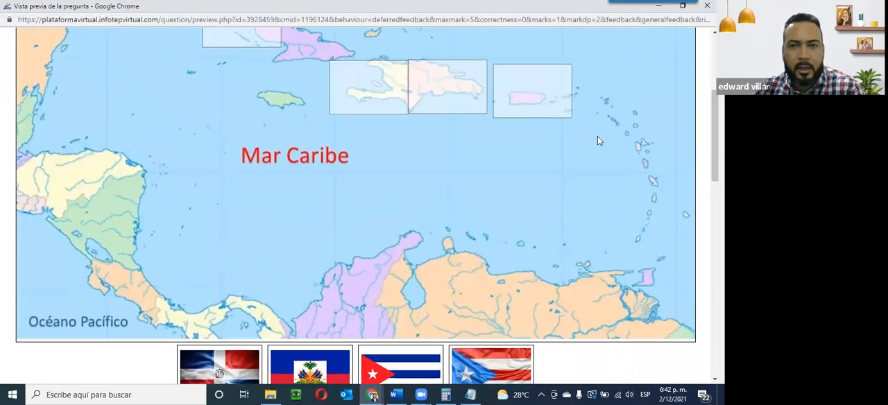
scroll(590, 250, "up", 2)
scroll(589, 250, "down", 3)
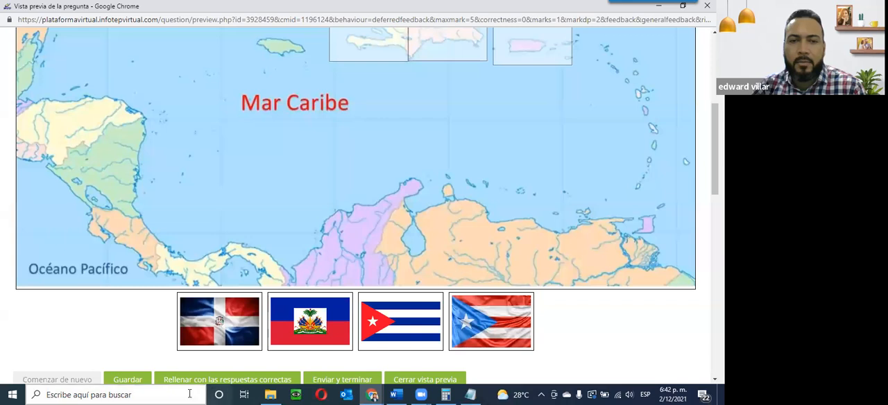
scroll(422, 264, "up", 2)
scroll(336, 294, "down", 1)
scroll(335, 294, "down", 1)
Step: In the preview, drag the four flags onto the drop zones on the map
left_click_drag(232, 319, 532, 47)
left_click_drag(493, 330, 449, 53)
left_click_drag(328, 315, 364, 216)
scroll(364, 216, "down", 3)
left_click_drag(406, 335, 368, 263)
left_click(445, 317)
left_click_drag(409, 322, 248, 169)
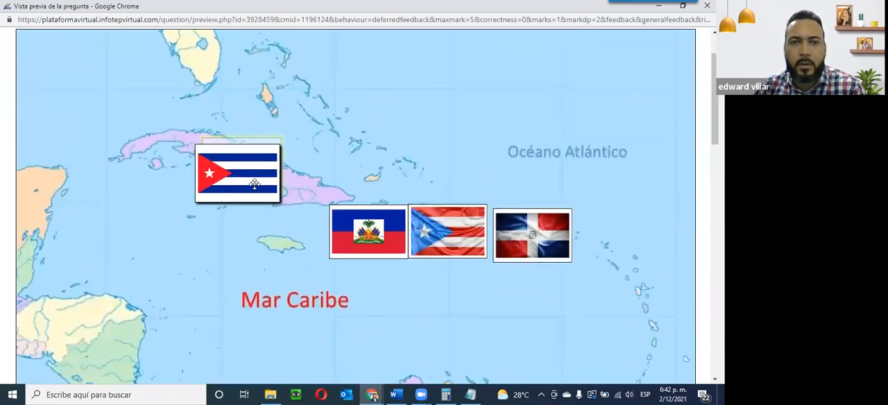
Step: Review the flags placed on the map in the preview, then close the question preview
scroll(467, 291, "down", 4)
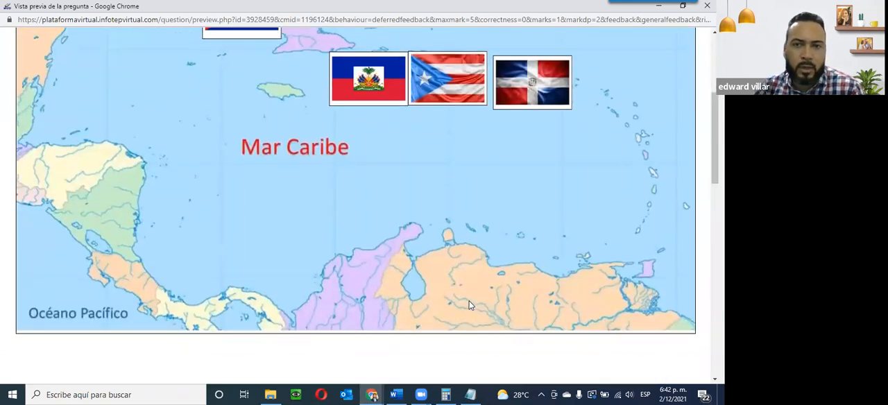
scroll(369, 268, "up", 4)
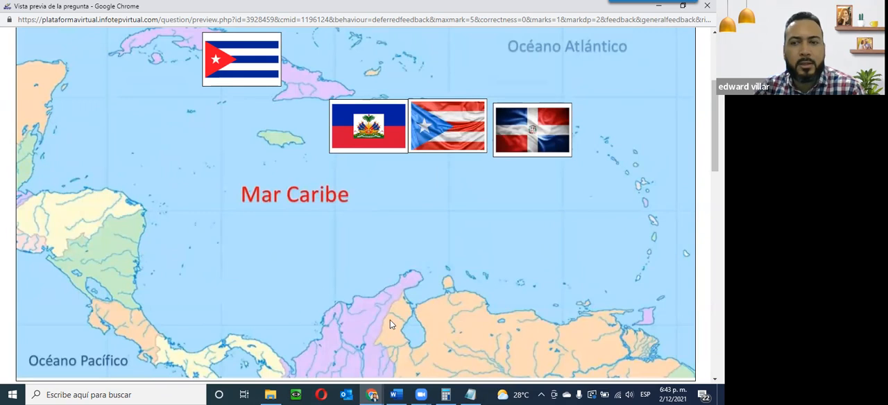
scroll(372, 268, "down", 5)
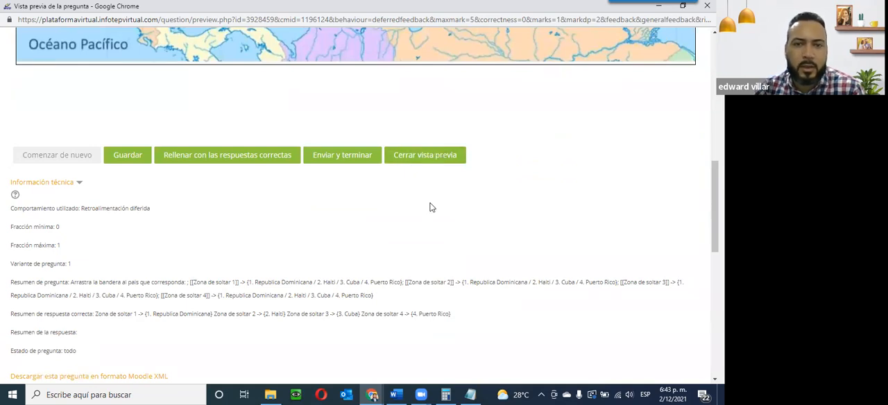
scroll(430, 204, "up", 5)
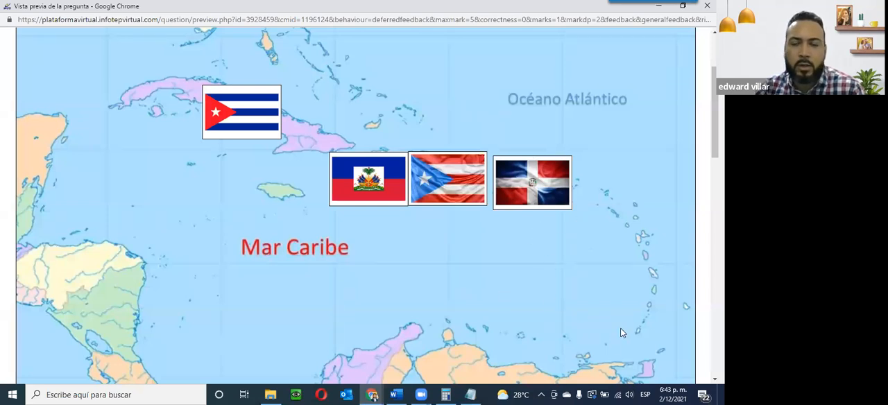
scroll(565, 312, "down", 5)
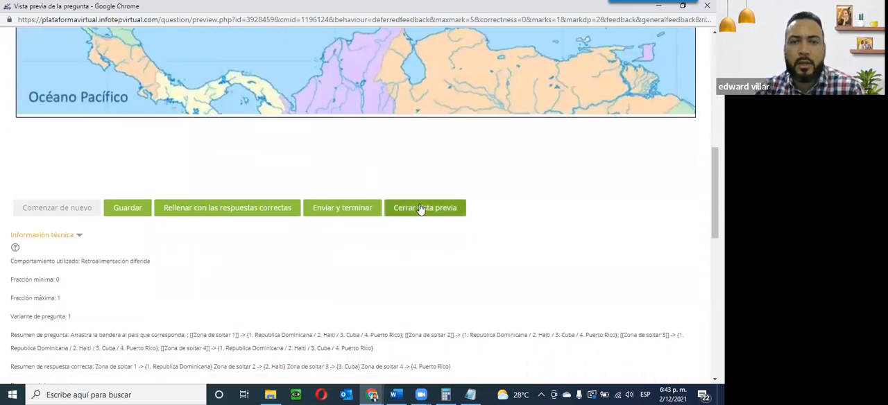
left_click(419, 206)
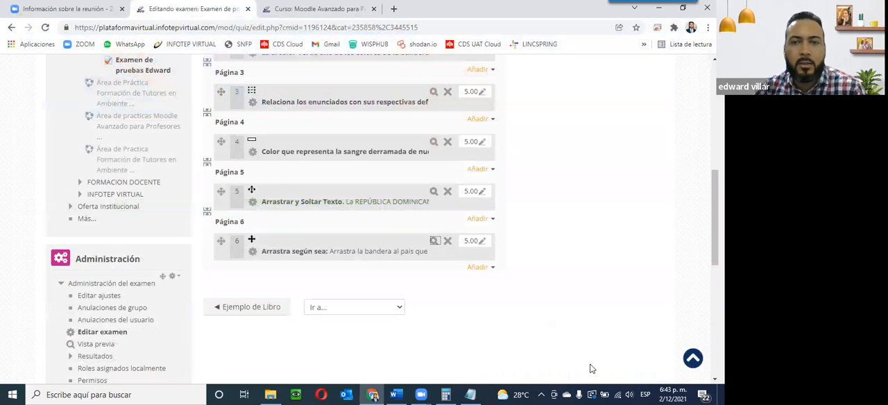
Step: Return to the course page and switch the role to Estudiante to view the course as a student
scroll(213, 243, "up", 2)
scroll(213, 246, "up", 3)
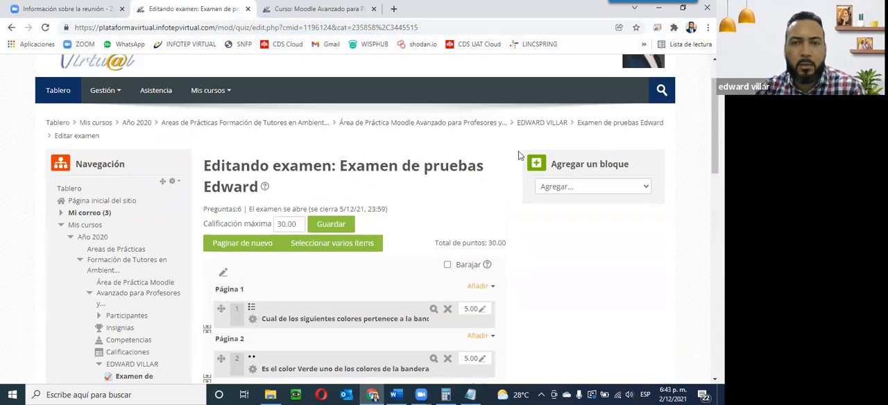
left_click(536, 125)
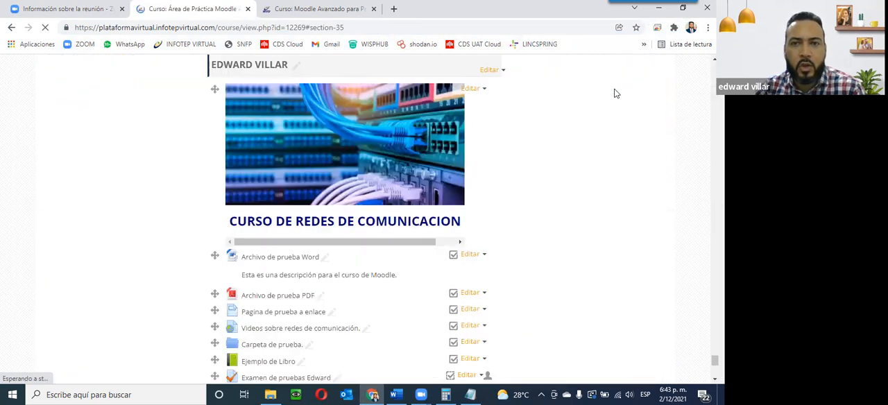
left_click(690, 360)
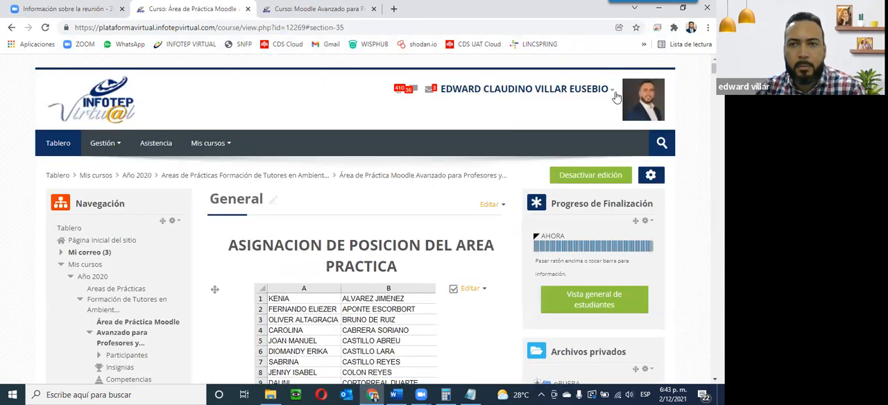
left_click(611, 90)
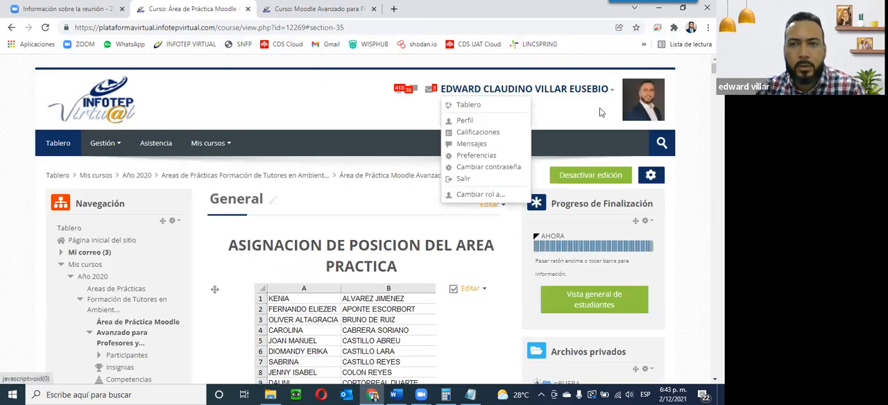
left_click(495, 195)
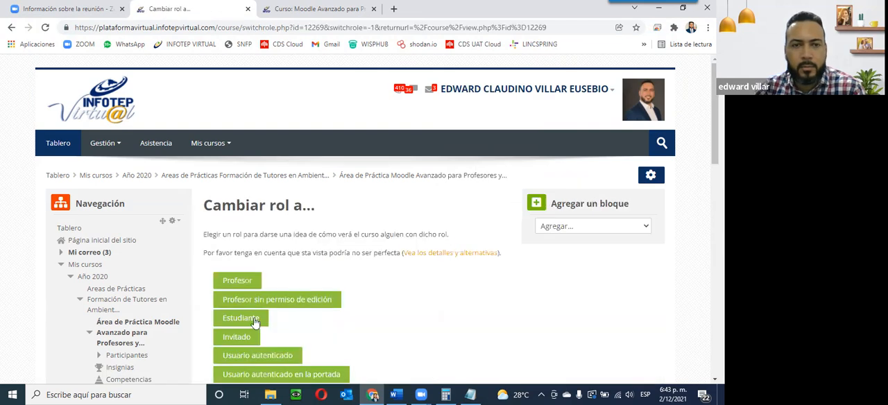
left_click(270, 321)
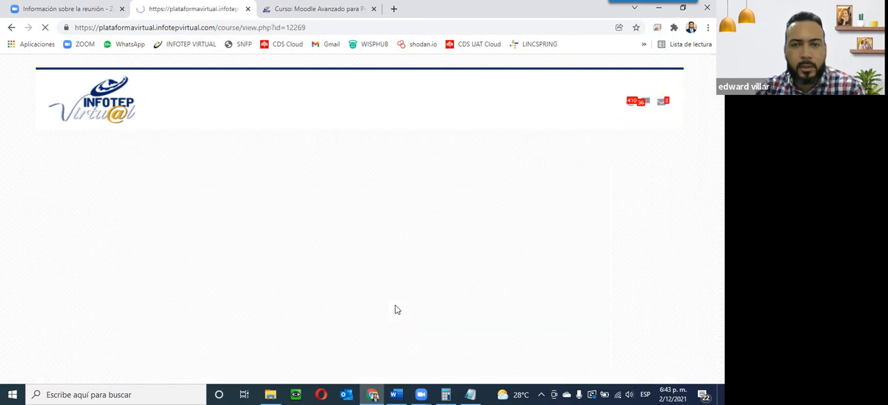
Step: Open the Examen de pruebas Edward quiz from the course page and review its attempt information as a student
scroll(396, 309, "down", 15)
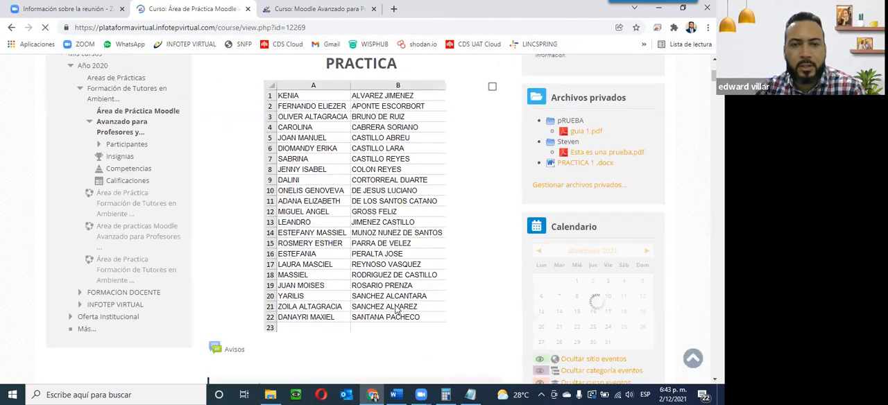
scroll(654, 123, "down", 1)
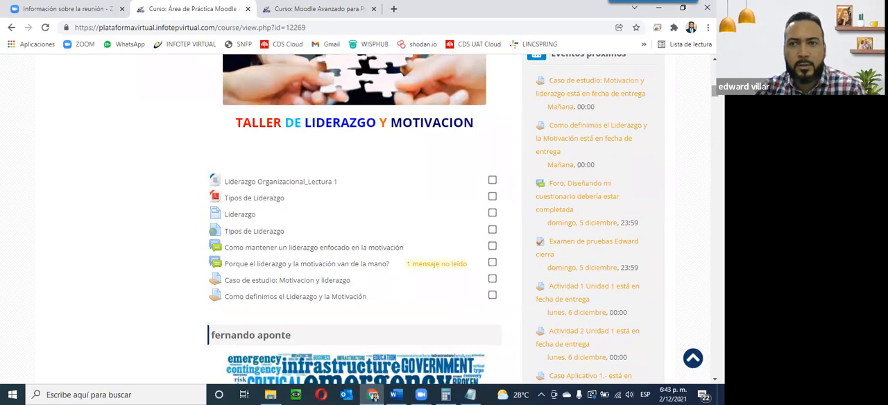
scroll(457, 220, "down", 20)
scroll(326, 218, "down", 15)
left_click(255, 164)
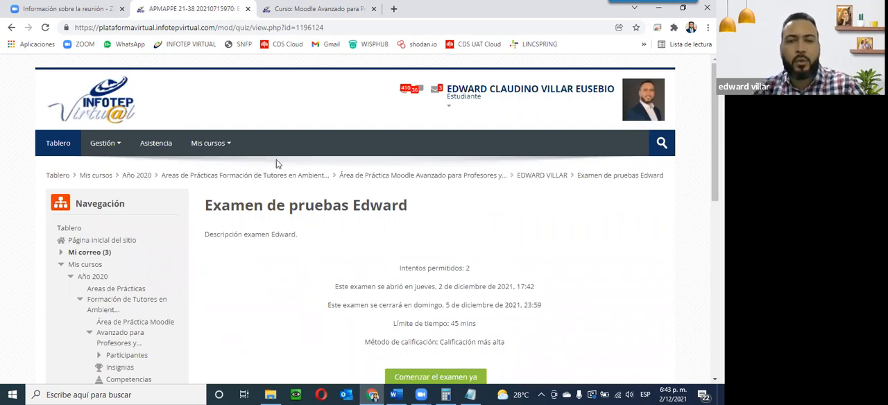
scroll(277, 162, "down", 3)
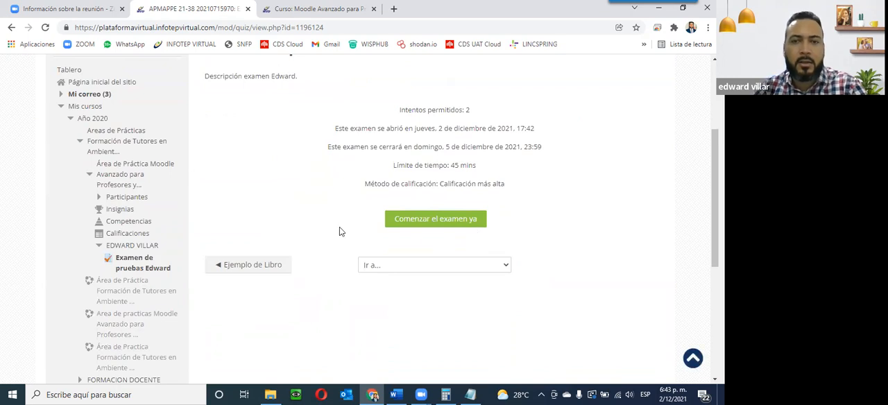
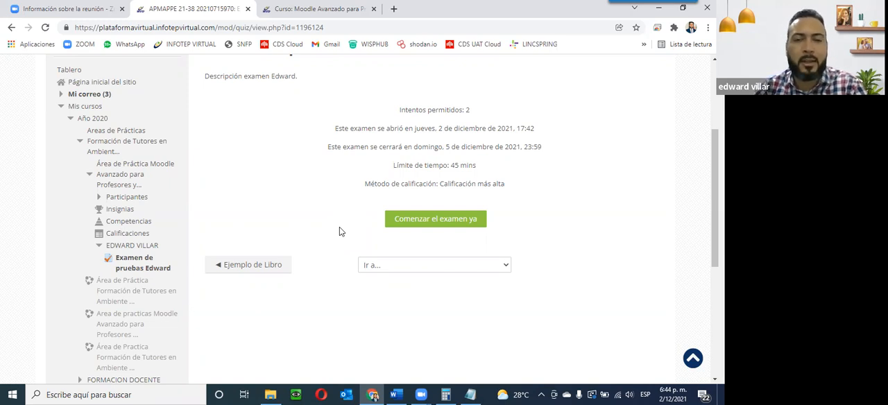
Step: Start a new attempt of the quiz as the student
left_click(454, 221)
left_click(263, 268)
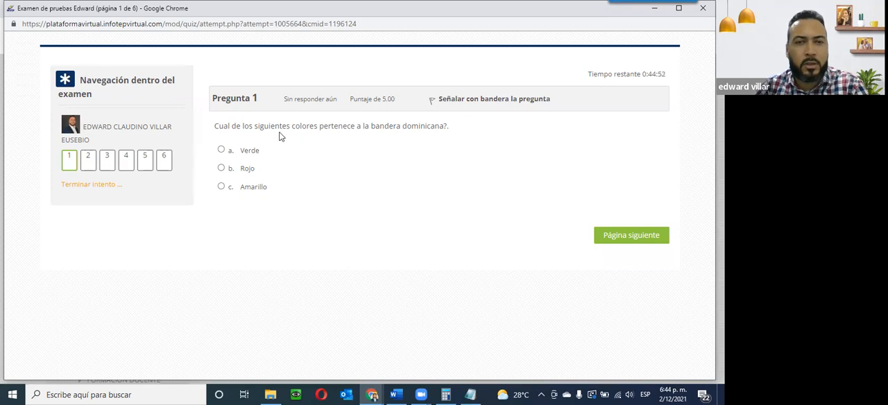
Step: Answer question 1 by choosing Rojo as the flag colour
left_click(242, 153)
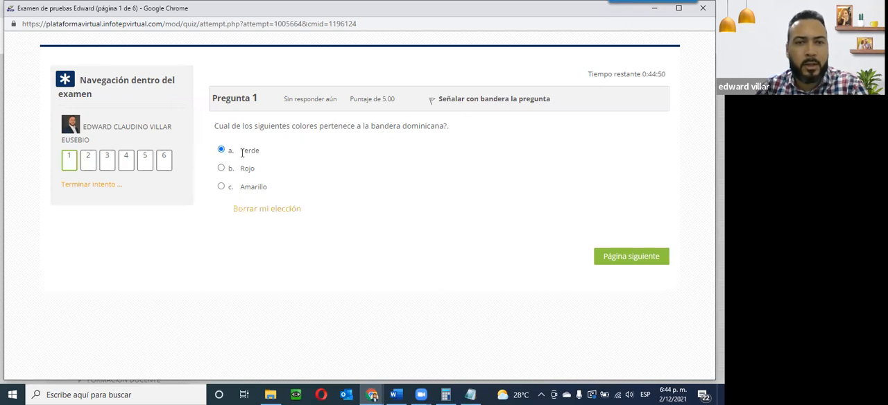
left_click(233, 168)
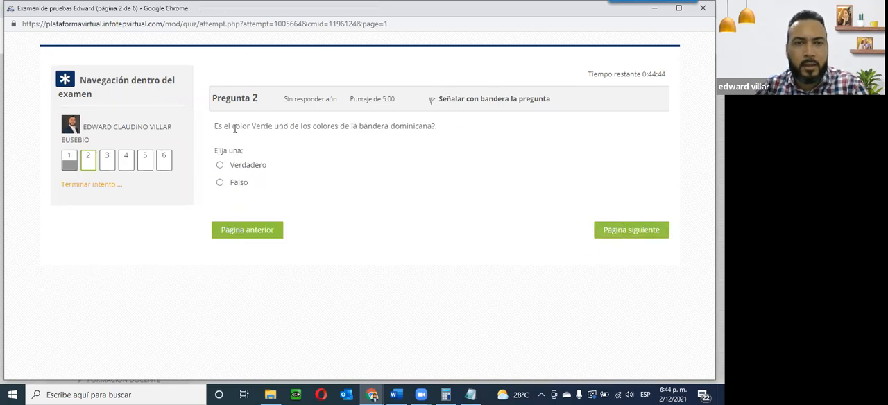
Step: Answer question 2 with Verdadero and move on to the next page
left_click(236, 167)
left_click(622, 234)
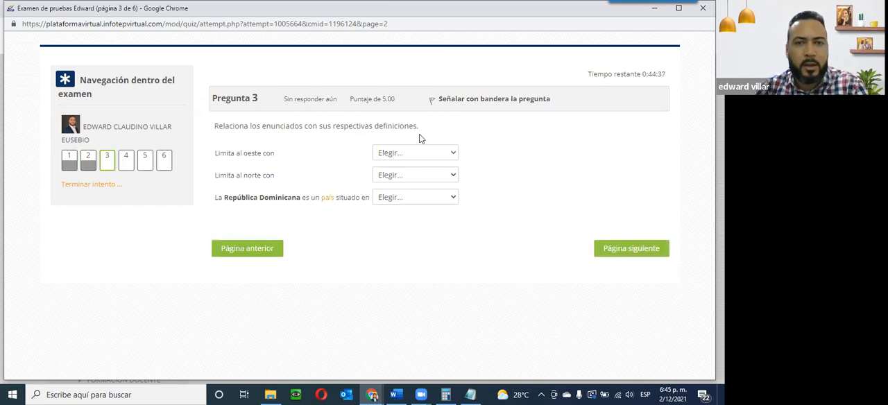
Step: Answer the matching question with Haití, el océano Atlántico and el Caribe, then go to the next page
left_click(432, 154)
left_click(414, 201)
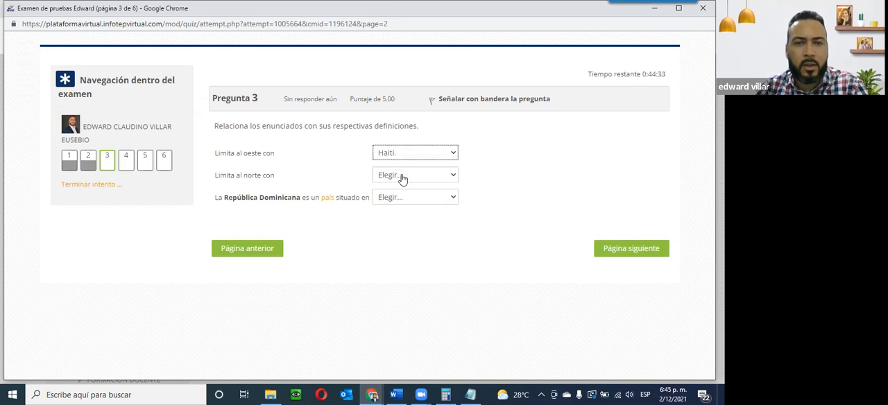
left_click(403, 179)
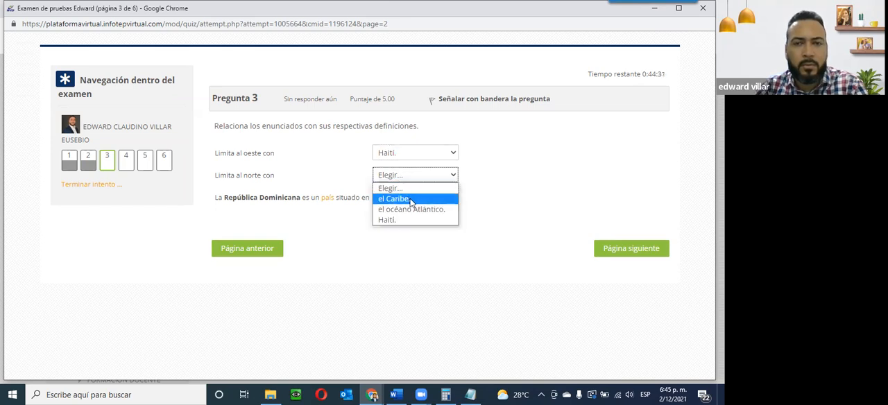
left_click(411, 200)
left_click(411, 178)
left_click(405, 212)
left_click(412, 198)
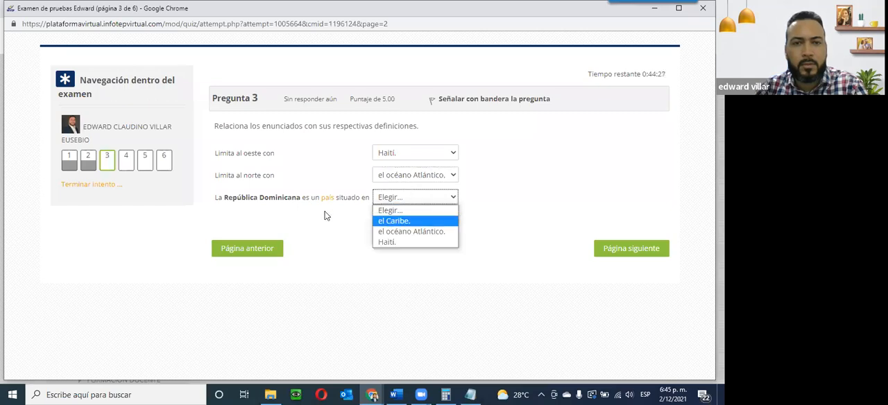
left_click(401, 221)
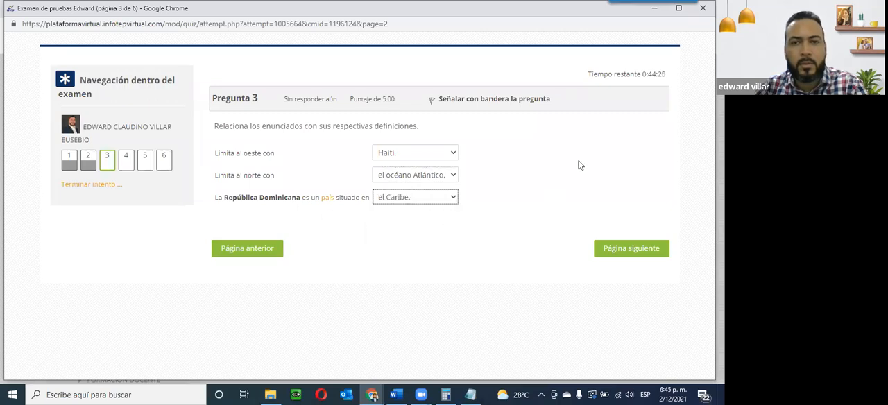
left_click(615, 251)
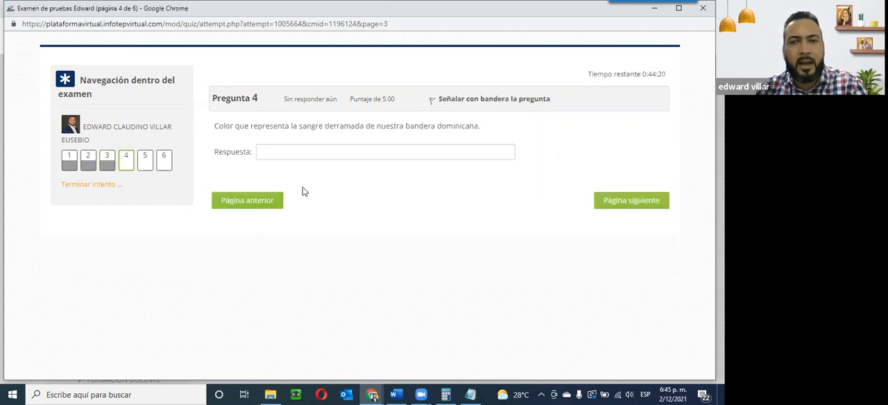
Step: Return to question 3, change the west border answer to el Caribe, and continue to the next page
left_click(234, 208)
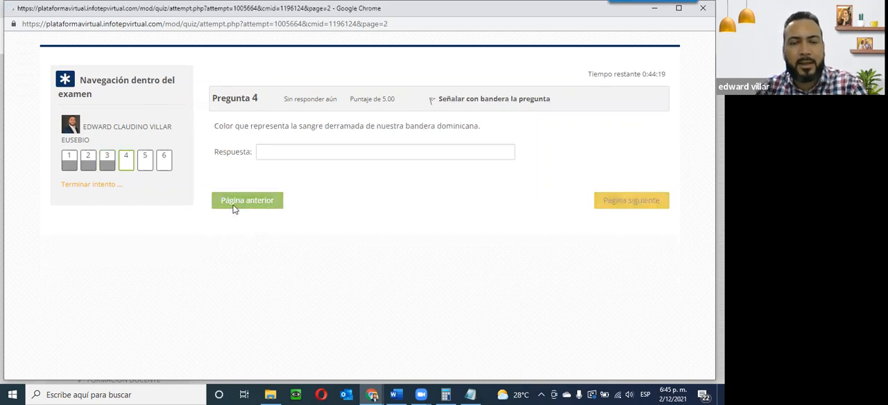
left_click(416, 153)
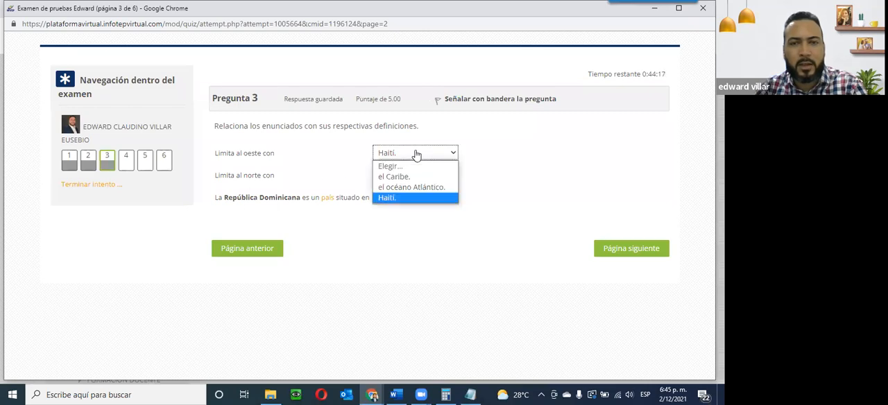
left_click(401, 176)
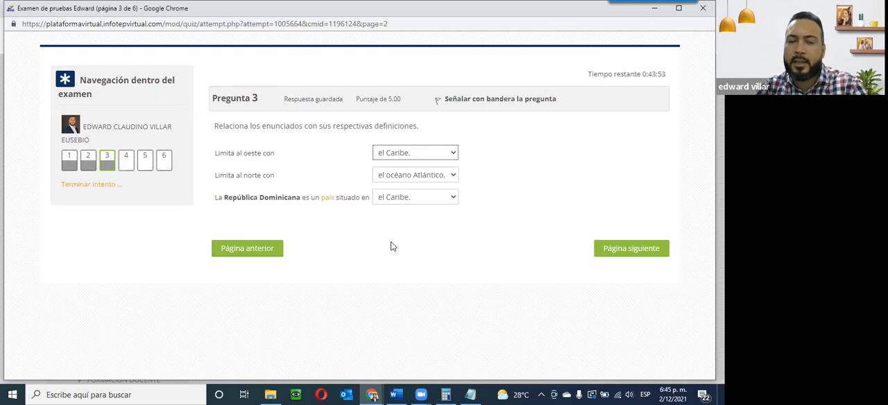
left_click(636, 247)
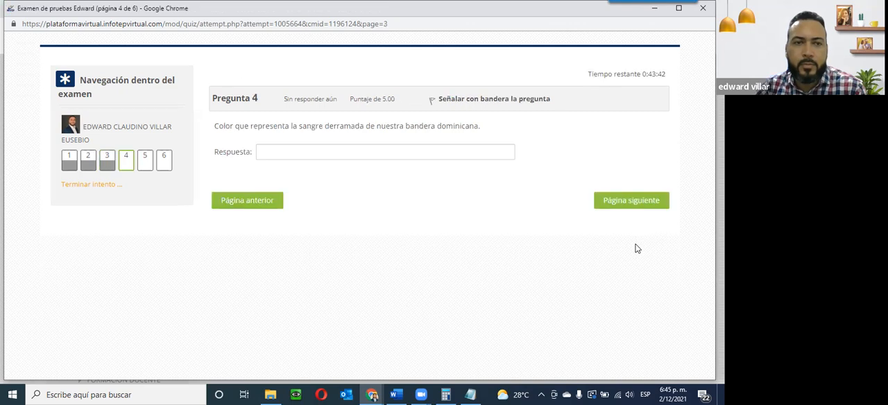
Step: Enter rOJO as the short answer for question 4 and go to the next page
left_click(284, 149)
type("Azul")
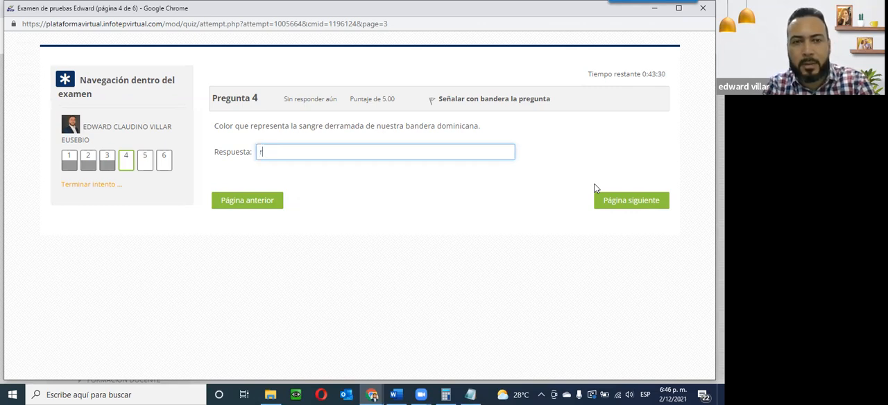
type("OJO")
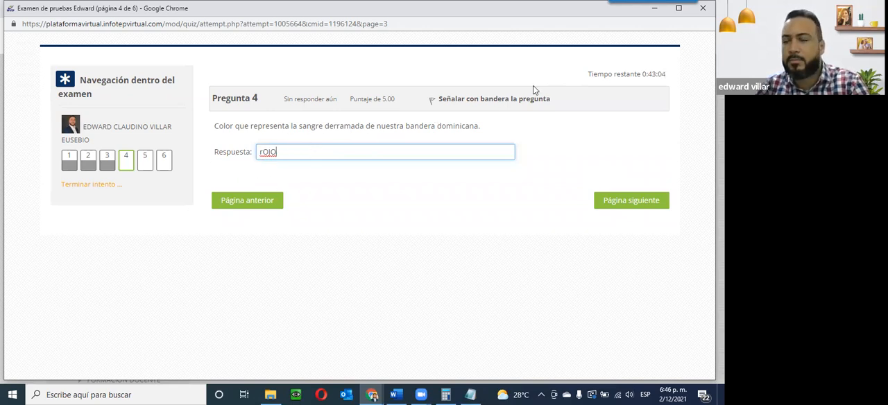
left_click(619, 200)
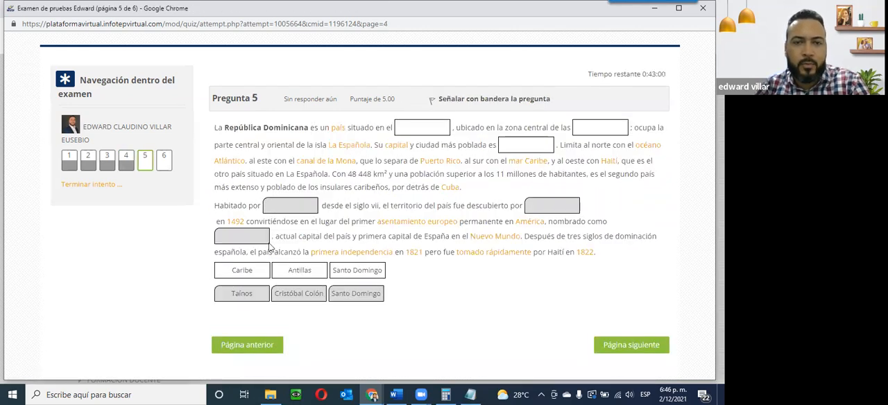
Step: Fill the question 5 blanks with Caribe, Santo Domingo, Antillas, Taínos, Cristóbal Colón and Santo Domingo, then go on
left_click_drag(229, 272, 403, 136)
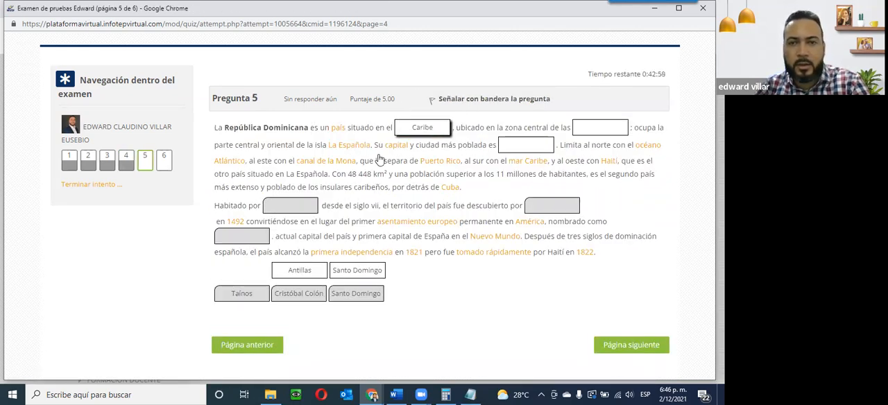
left_click_drag(300, 270, 528, 144)
left_click_drag(368, 255, 610, 119)
left_click_drag(241, 293, 290, 207)
left_click_drag(288, 295, 541, 209)
left_click_drag(345, 293, 243, 238)
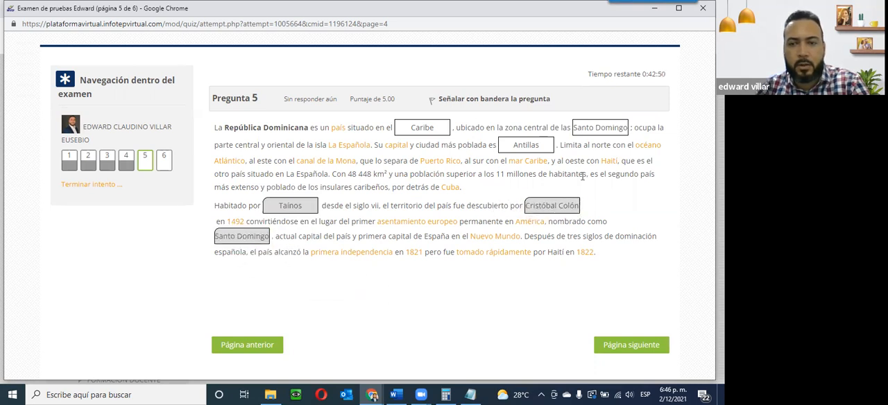
left_click(625, 351)
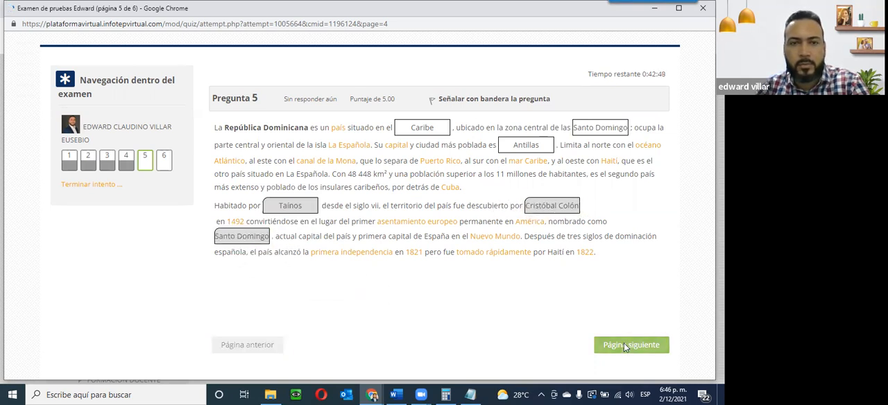
Step: Drag the Dominican, Puerto Rican, Cuban and Haitian flags onto their countries on the question 6 map
scroll(539, 217, "down", 3)
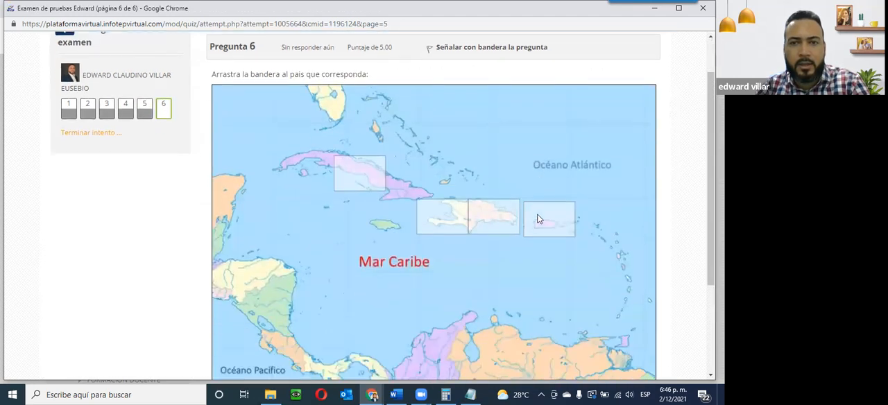
scroll(539, 219, "down", 1)
scroll(537, 217, "up", 1)
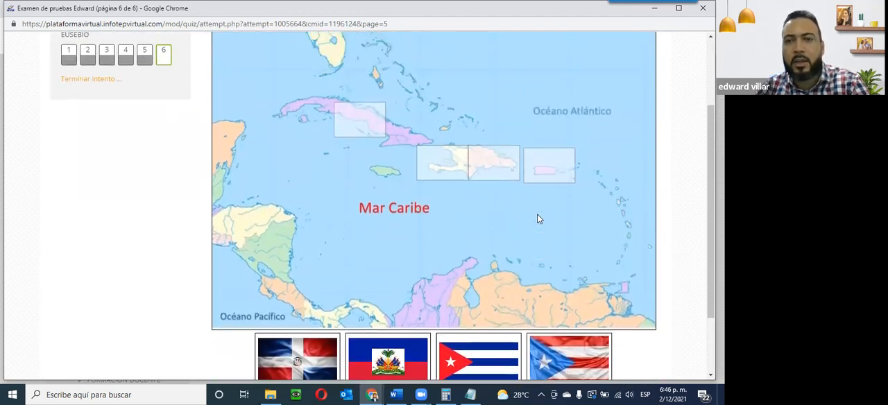
scroll(554, 294, "down", 1)
left_click_drag(286, 314, 495, 116)
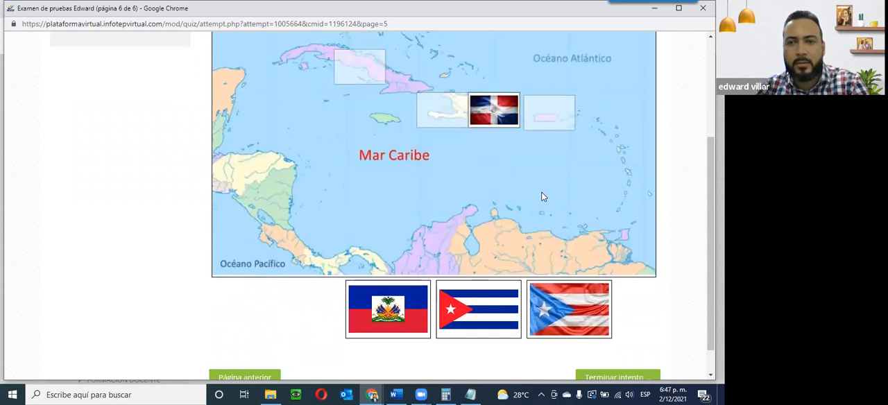
left_click_drag(545, 307, 550, 114)
left_click_drag(477, 298, 366, 136)
scroll(374, 189, "down", 3)
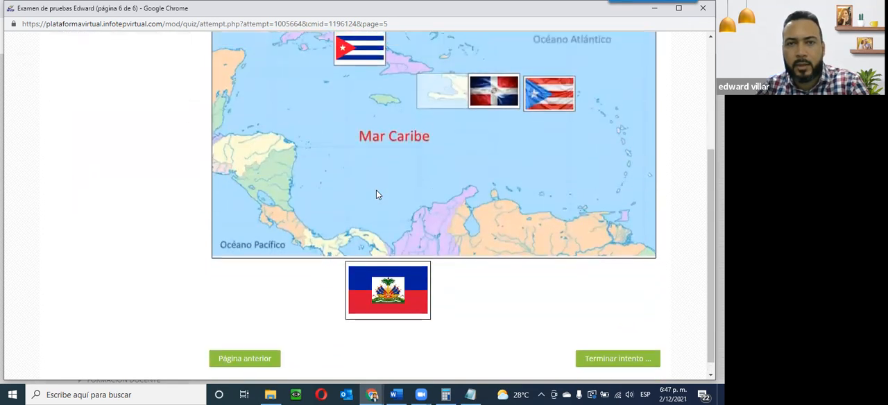
scroll(376, 193, "up", 1)
left_click_drag(387, 310, 430, 114)
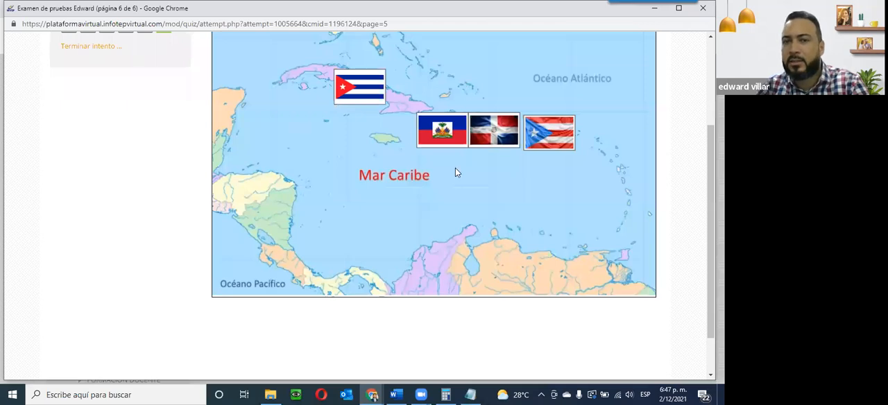
Step: Finish the attempt and submit all answers, confirming the submission
scroll(455, 169, "up", 1)
scroll(455, 169, "up", 1)
scroll(455, 169, "down", 3)
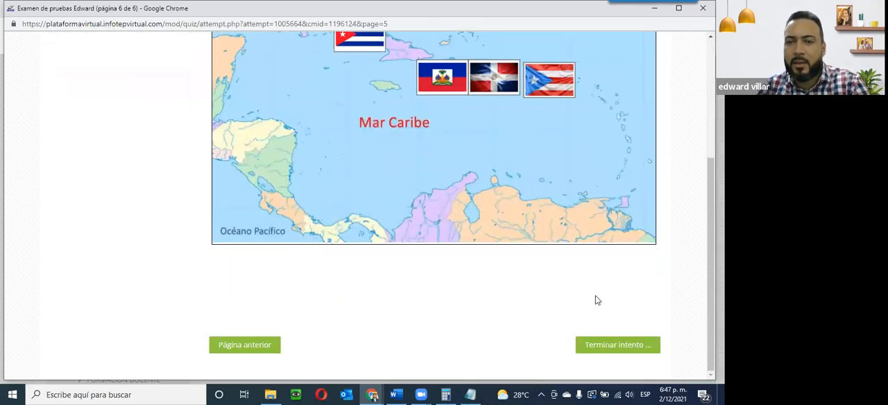
left_click(621, 350)
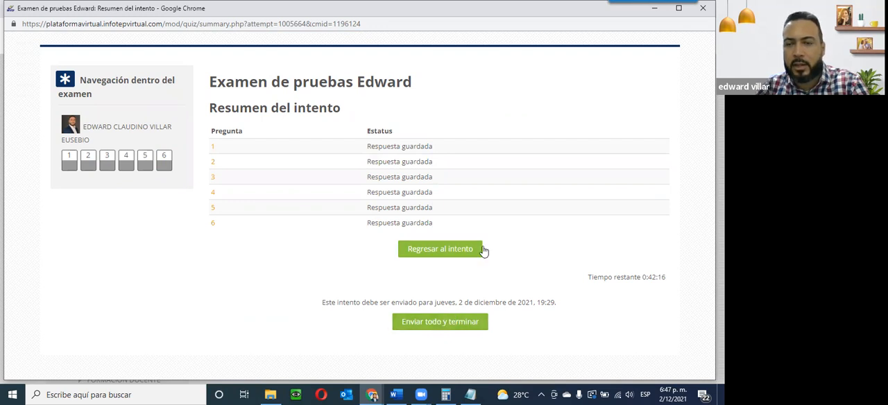
left_click(456, 323)
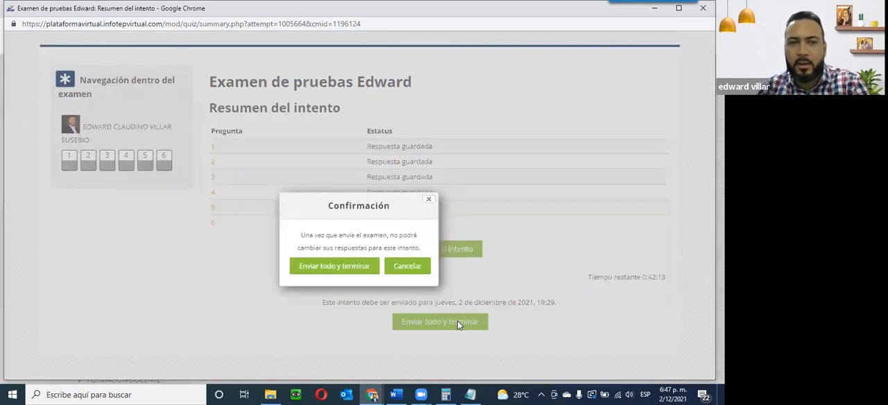
left_click(314, 267)
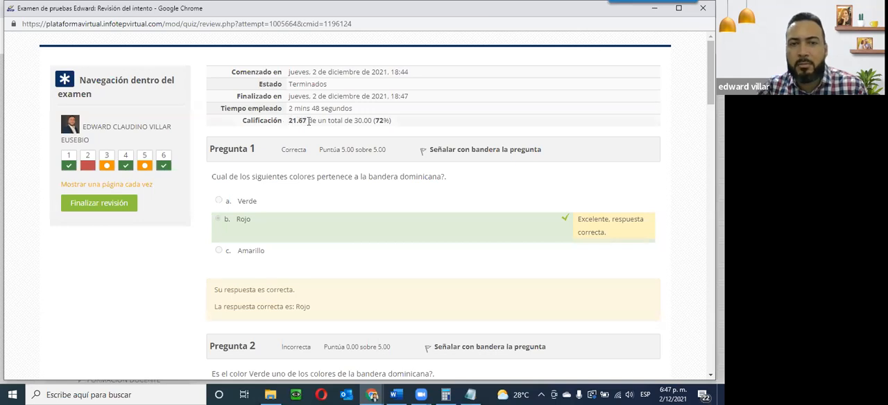
Step: Scroll through the attempt review to examine the grade and each question's feedback
scroll(309, 121, "down", 2)
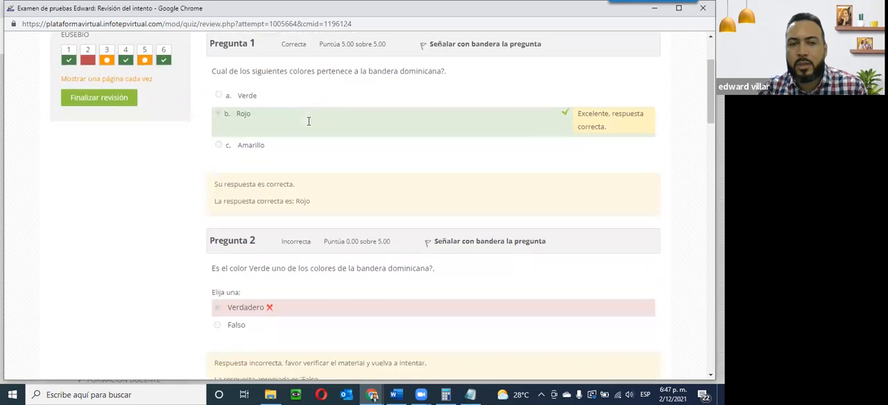
scroll(308, 121, "up", 1)
scroll(308, 124, "up", 1)
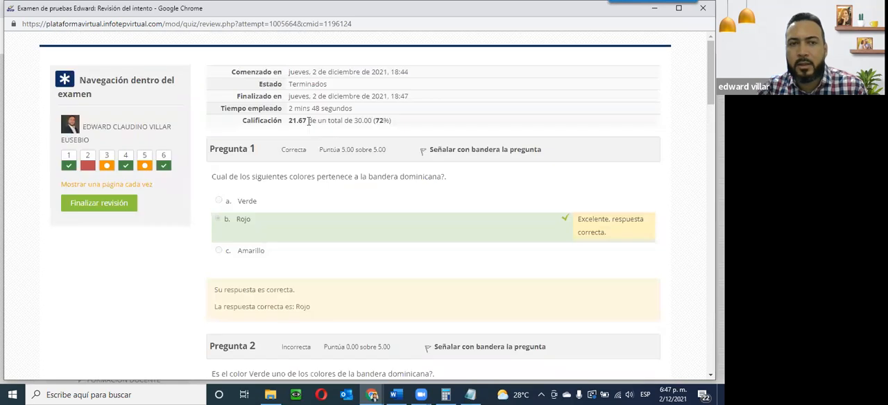
scroll(309, 121, "down", 3)
scroll(309, 125, "down", 2)
scroll(462, 231, "down", 4)
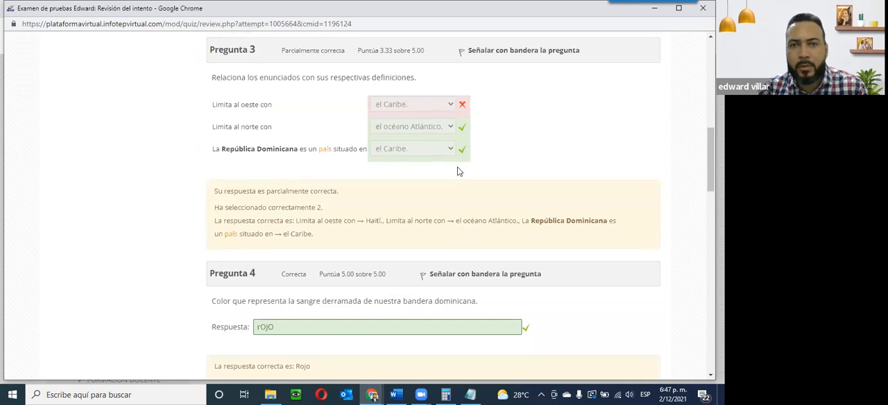
scroll(437, 186, "down", 4)
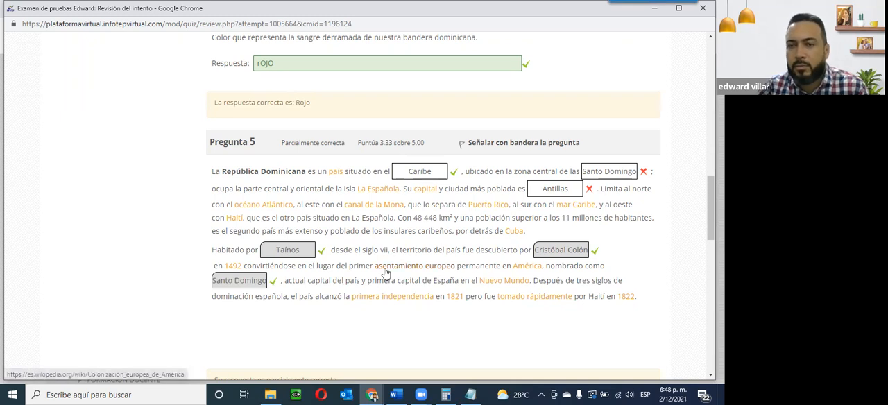
scroll(384, 272, "up", 3)
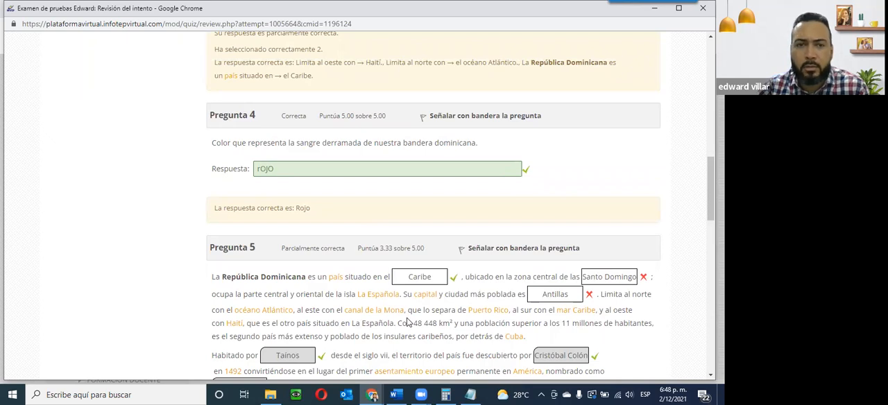
scroll(408, 323, "up", 4)
scroll(407, 323, "up", 1)
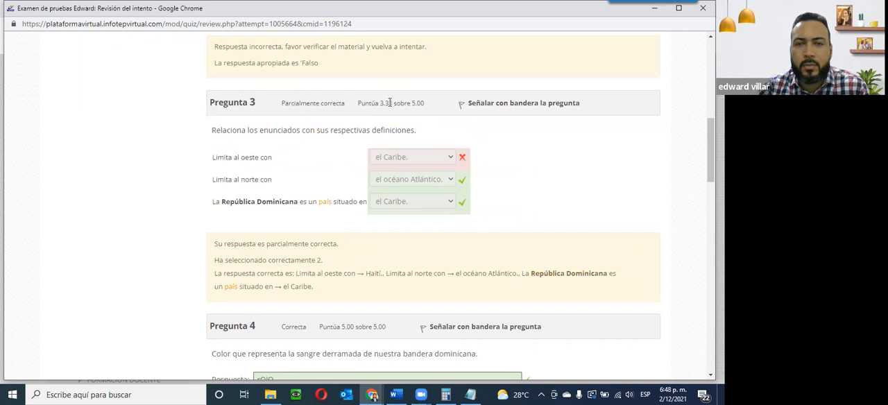
scroll(400, 104, "up", 1)
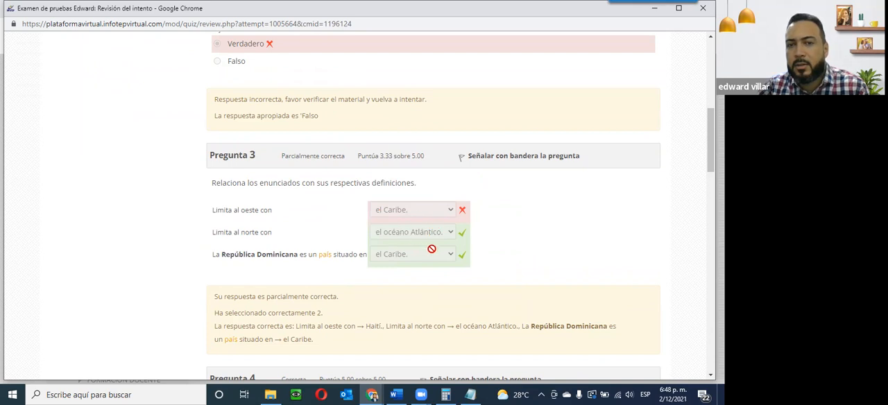
Step: Scroll back through the attempt review to re-examine the answers and feedback of questions 1 to 6
scroll(383, 216, "up", 3)
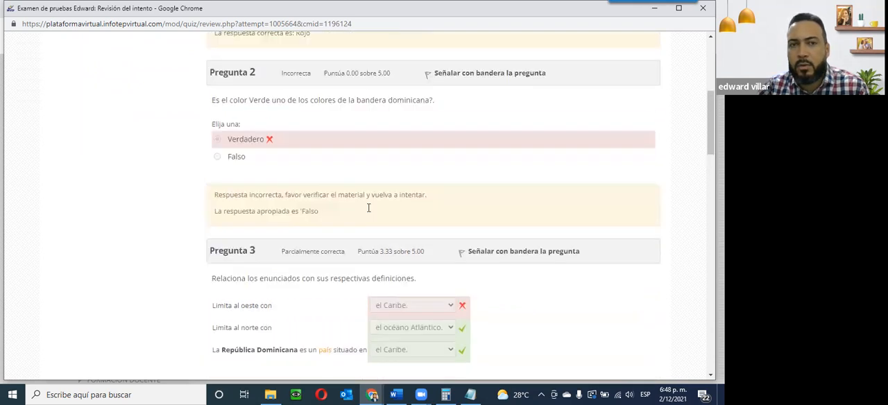
scroll(380, 238, "up", 2)
scroll(380, 238, "down", 1)
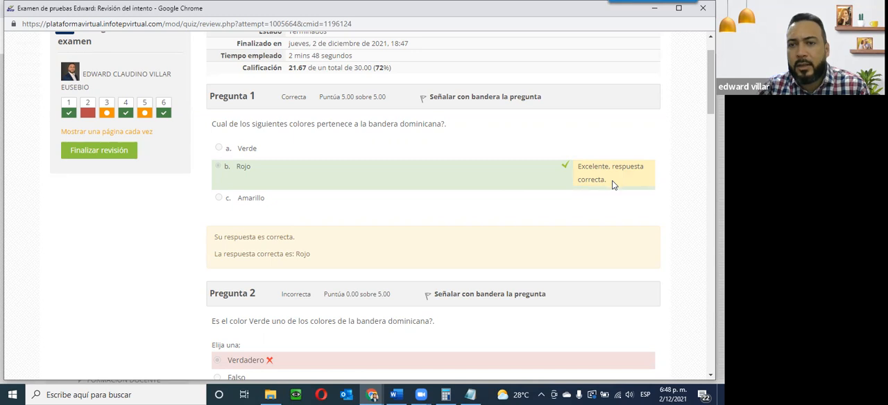
scroll(606, 199, "down", 1)
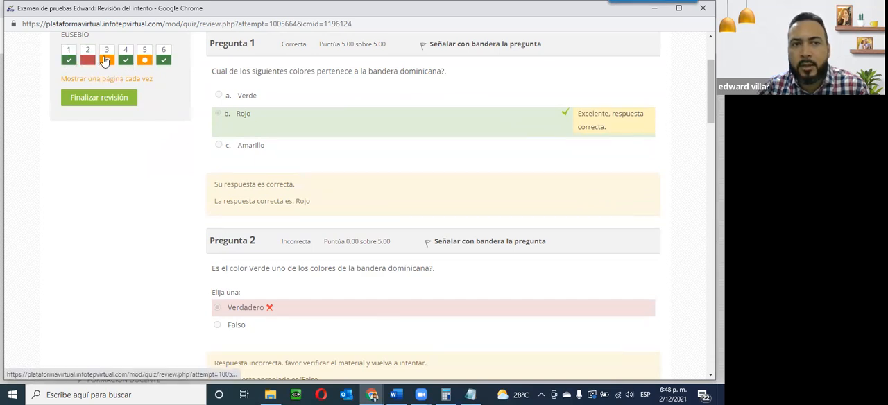
scroll(326, 136, "down", 4)
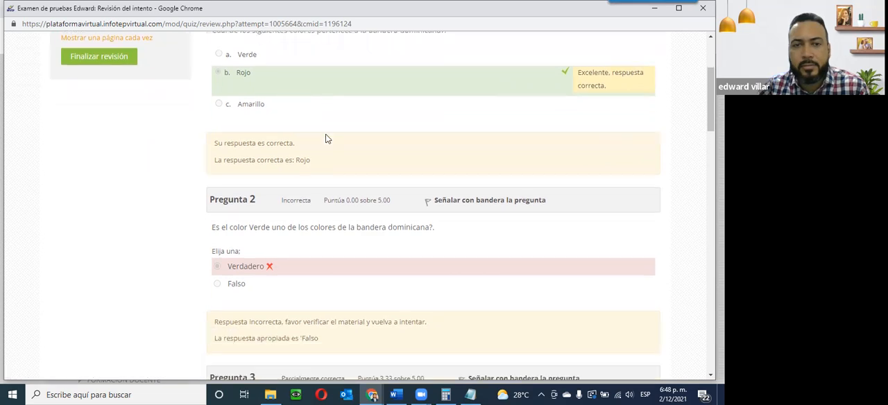
scroll(325, 134, "down", 5)
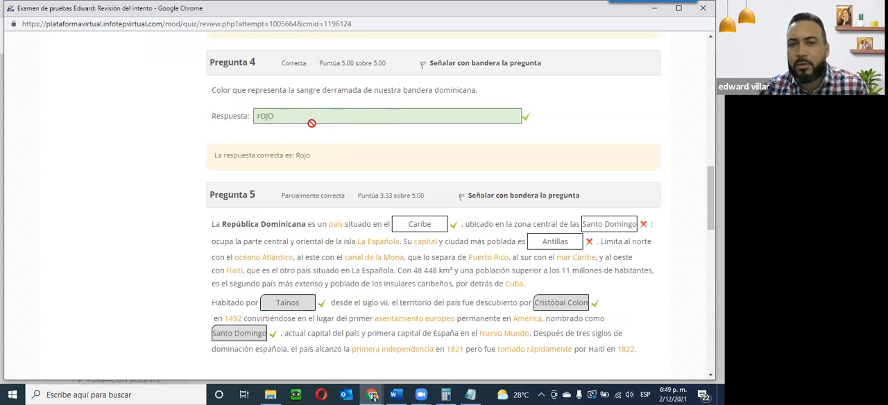
scroll(312, 123, "down", 3)
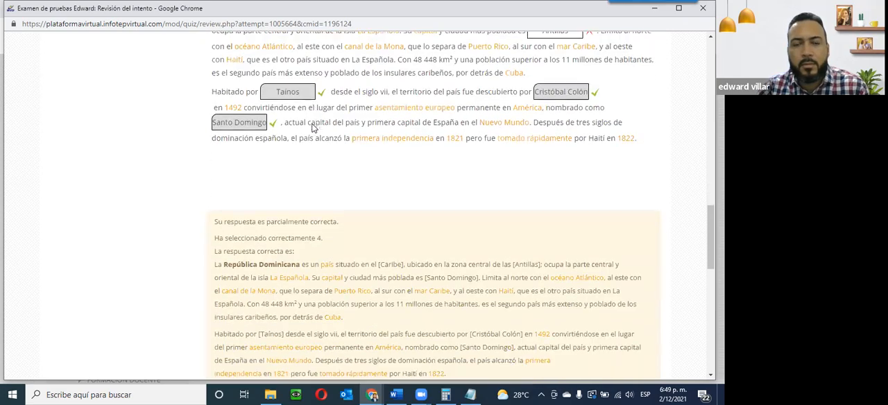
scroll(313, 124, "up", 4)
scroll(313, 124, "up", 2)
scroll(313, 125, "down", 4)
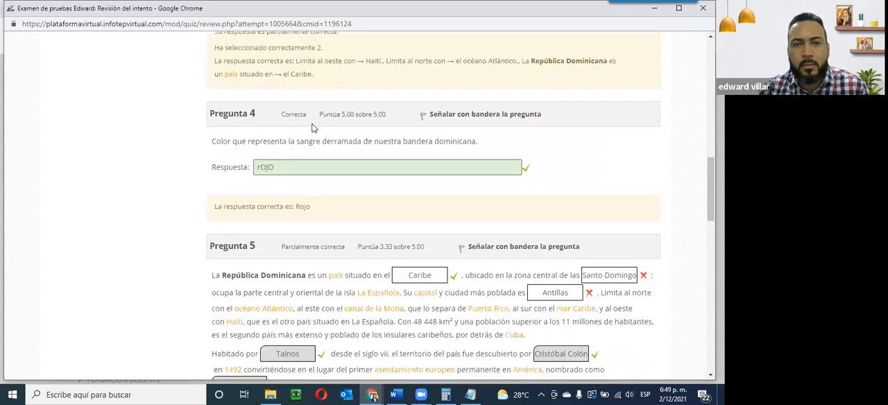
scroll(312, 128, "down", 5)
scroll(314, 131, "up", 3)
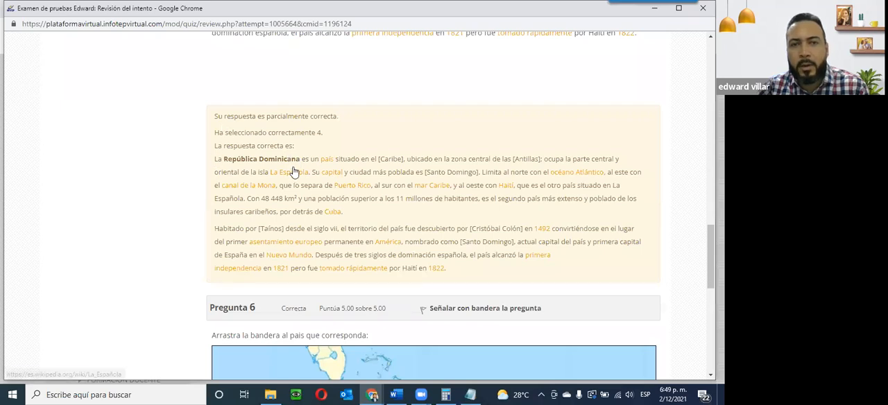
scroll(366, 158, "down", 3)
scroll(367, 160, "up", 2)
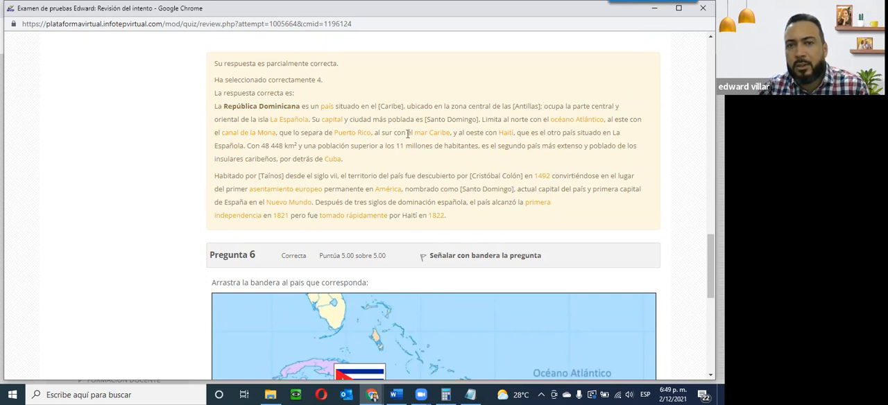
scroll(374, 200, "down", 5)
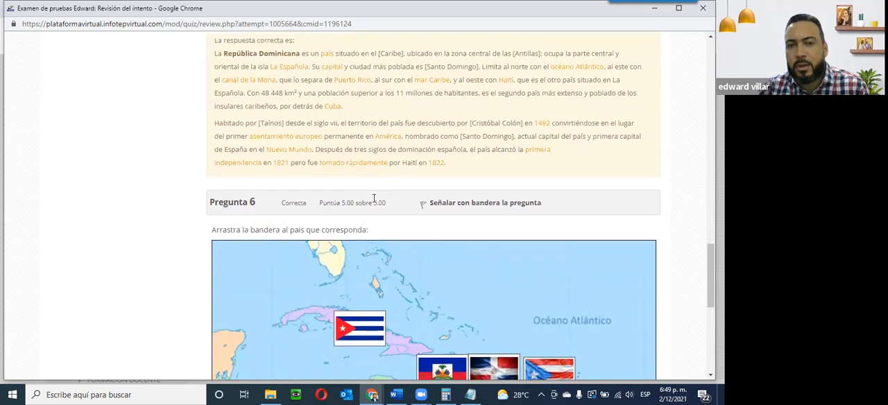
scroll(373, 202, "up", 5)
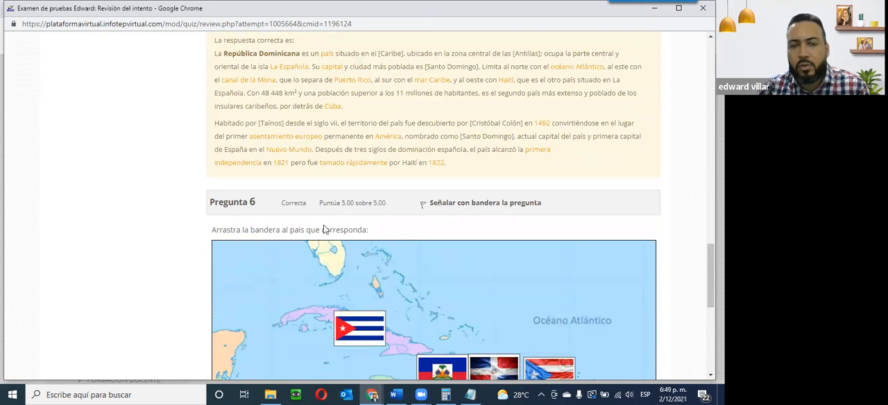
scroll(355, 264, "down", 2)
scroll(309, 162, "down", 3)
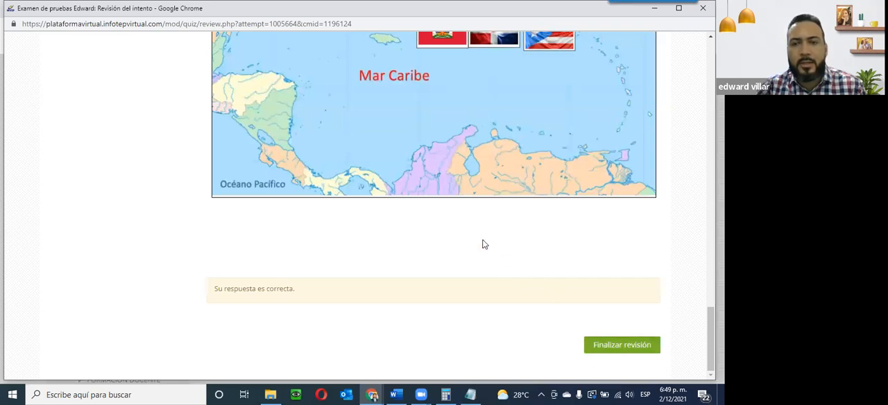
scroll(390, 245, "up", 10)
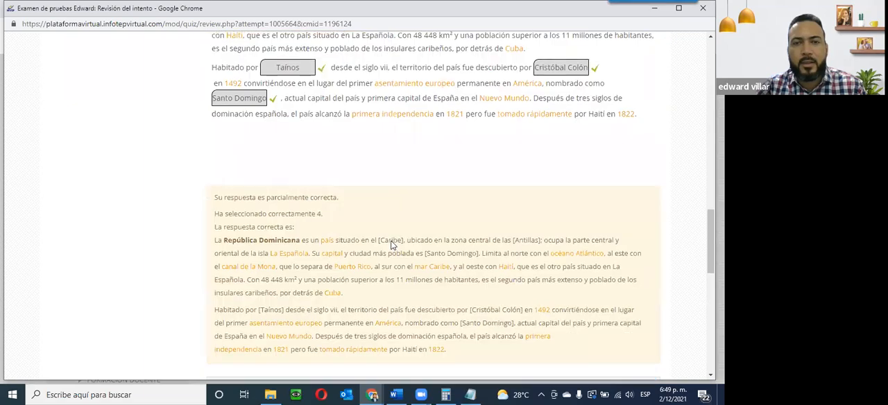
scroll(390, 245, "up", 15)
scroll(79, 109, "down", 5)
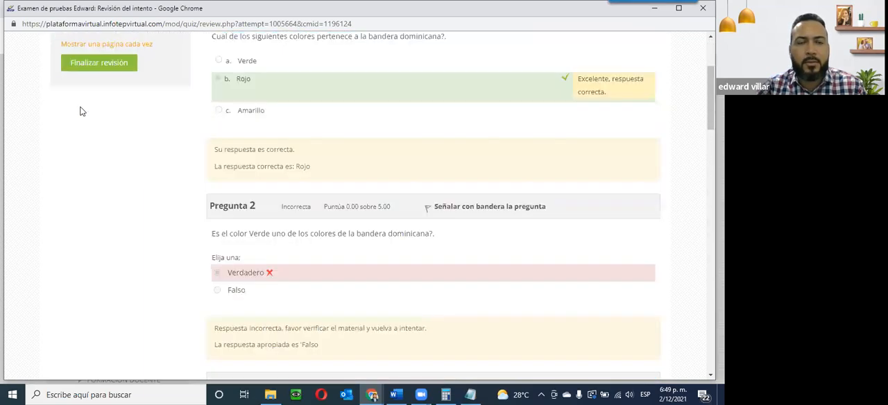
scroll(156, 125, "down", 12)
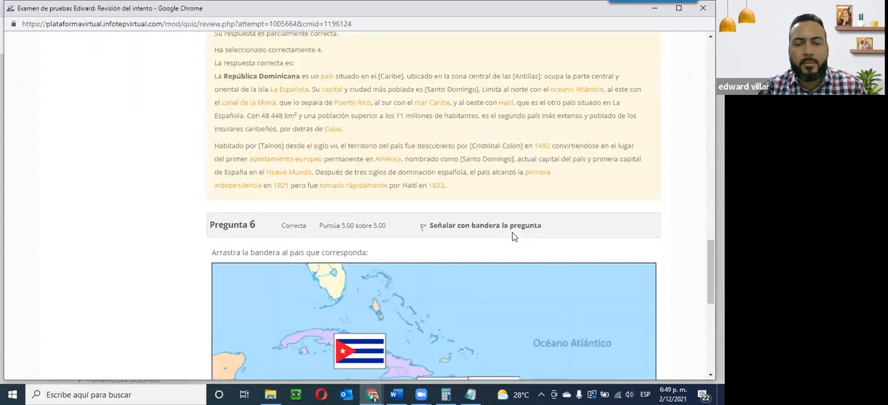
Step: Examine the quiz summary page with its description, attempt settings and previous attempt grade
scroll(513, 237, "down", 2)
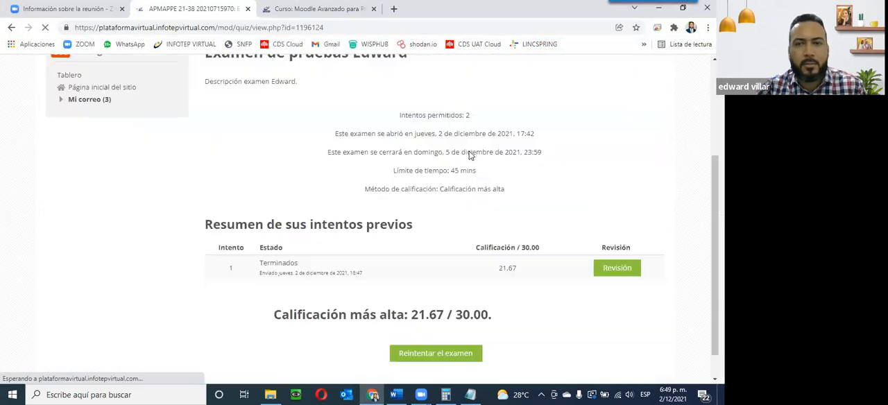
scroll(469, 155, "down", 3)
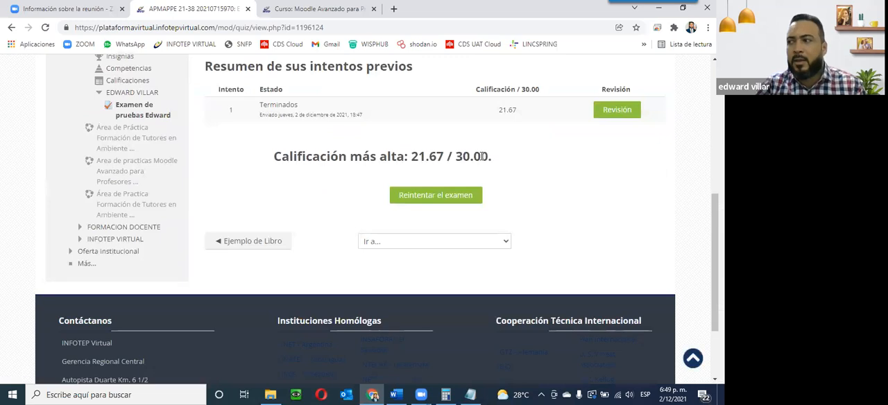
scroll(379, 337, "up", 5)
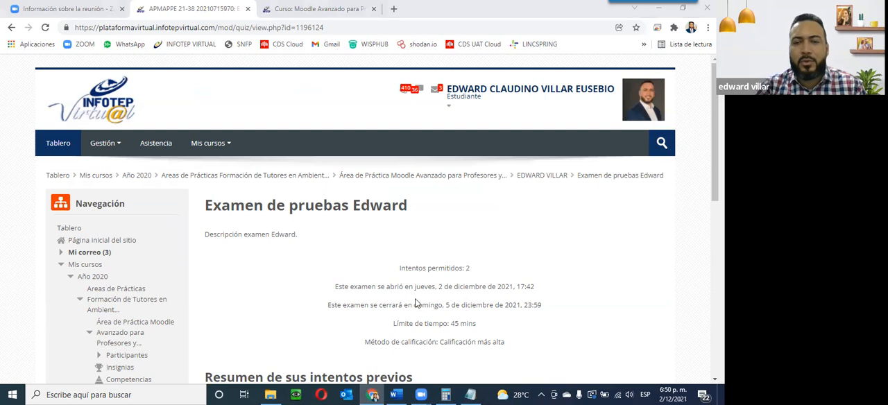
scroll(416, 303, "down", 2)
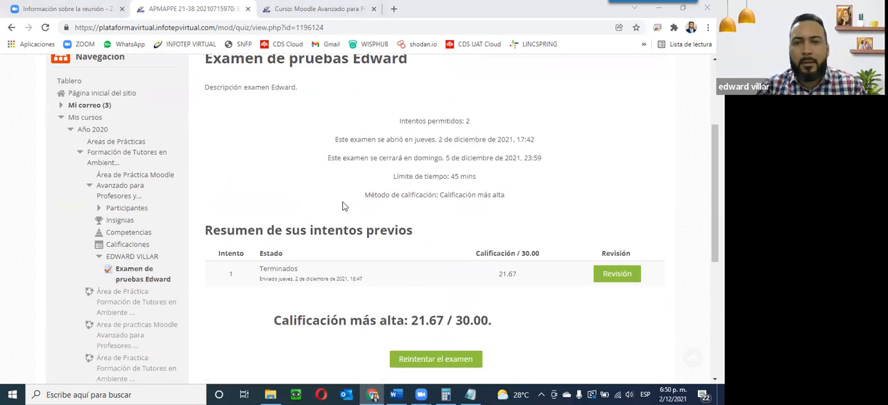
scroll(343, 206, "down", 2)
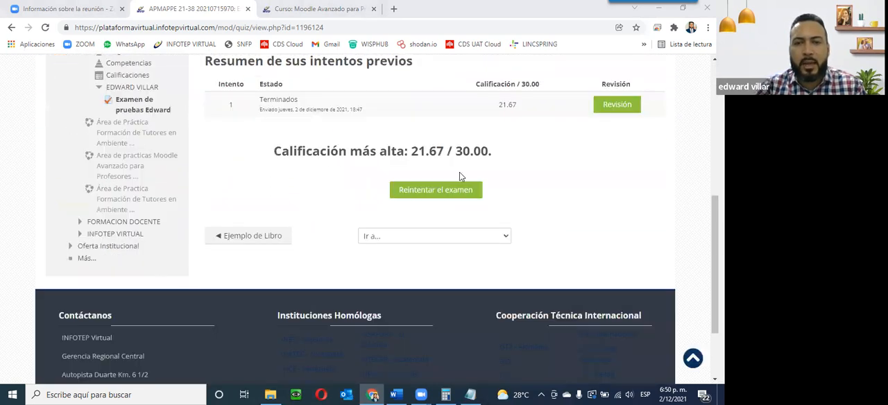
scroll(323, 88, "up", 3)
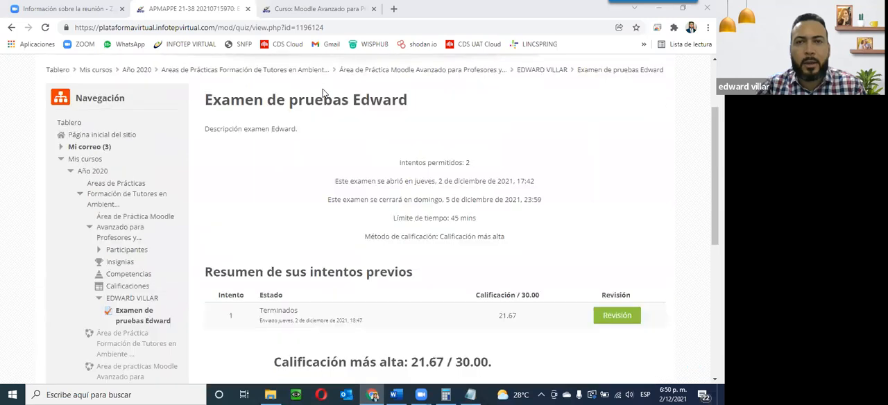
scroll(329, 129, "up", 2)
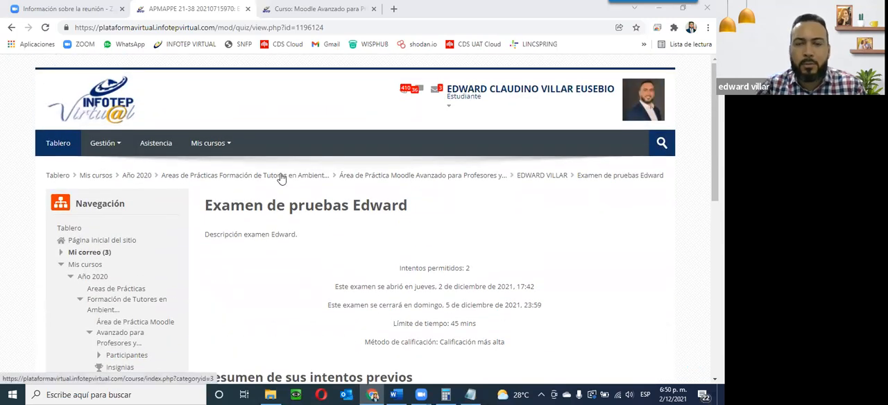
scroll(420, 280, "down", 2)
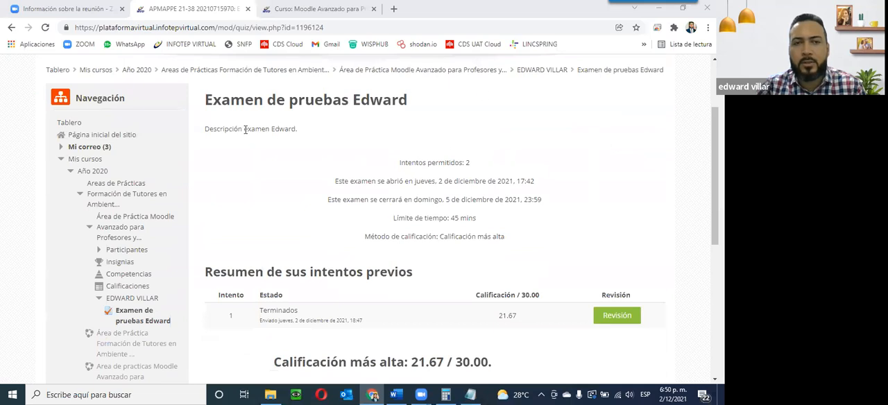
left_click_drag(205, 97, 388, 113)
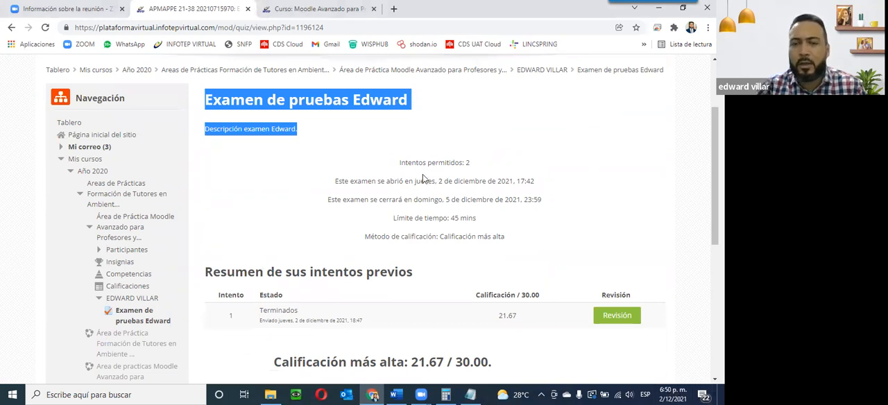
left_click(406, 244)
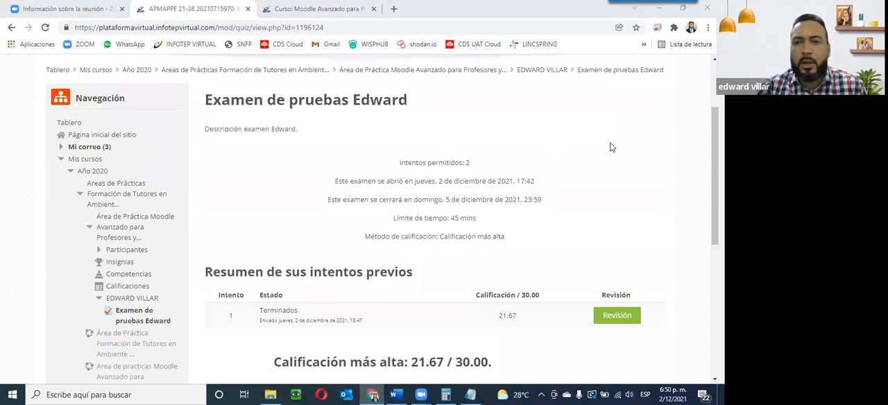
scroll(359, 148, "down", 2)
scroll(358, 154, "up", 3)
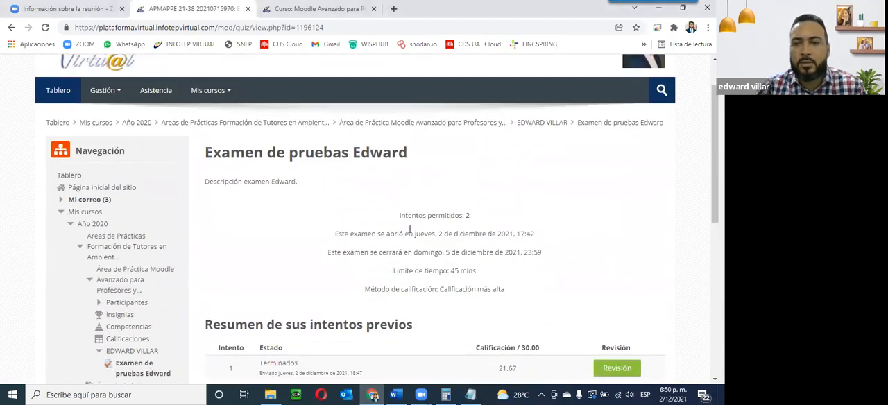
Step: Go back to the course category and open the course Área de Práctica Moodle Avanzado para Profesores y Editores APMAPPE 21-38
left_click(292, 124)
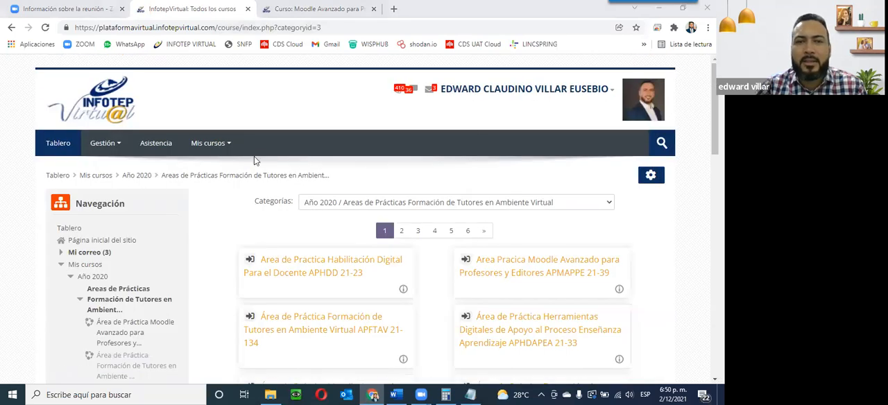
left_click(211, 143)
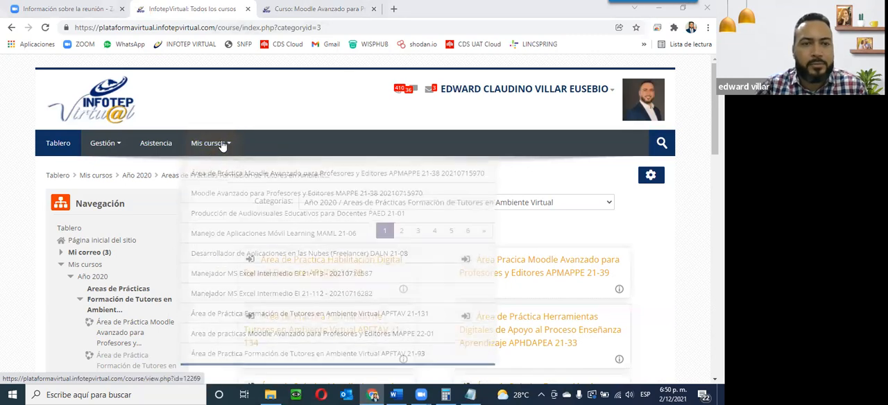
left_click(198, 187)
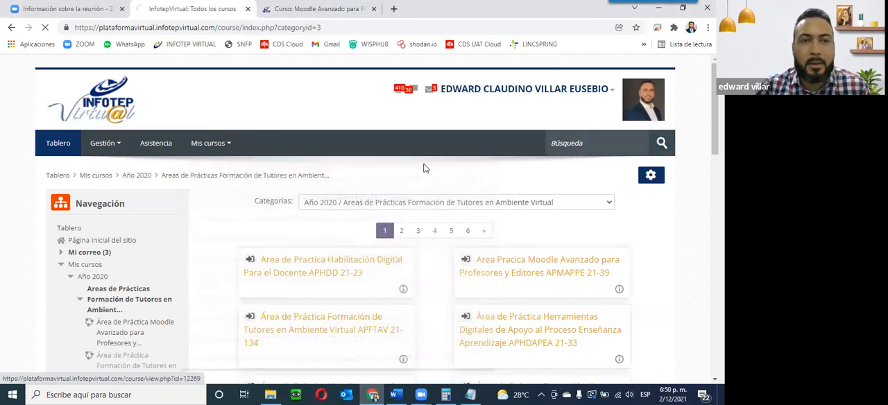
Step: Open the assignment Actividad 1 de la unidad 4 in Unit 4 and highlight its H5P content requirement
scroll(438, 207, "down", 2)
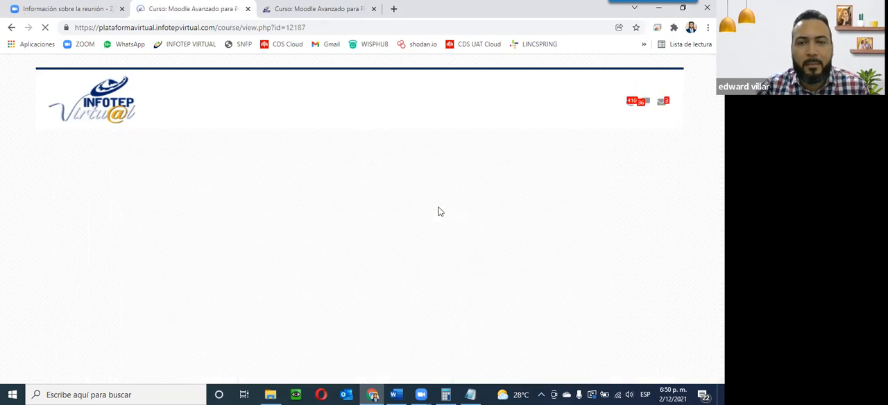
scroll(438, 212, "down", 15)
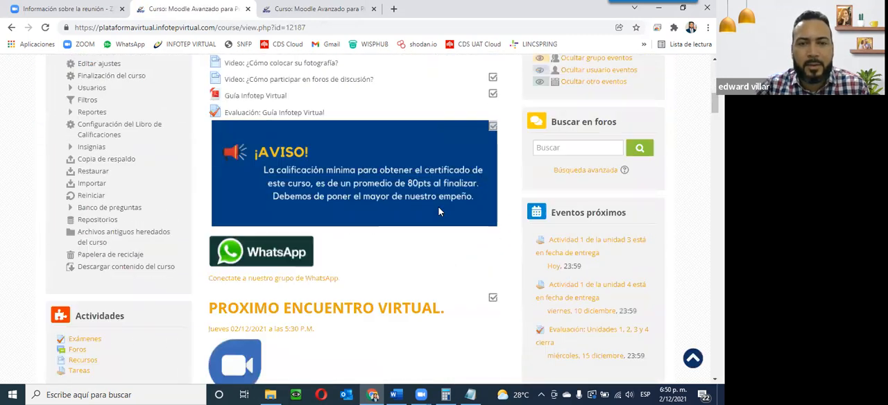
scroll(276, 142, "down", 5)
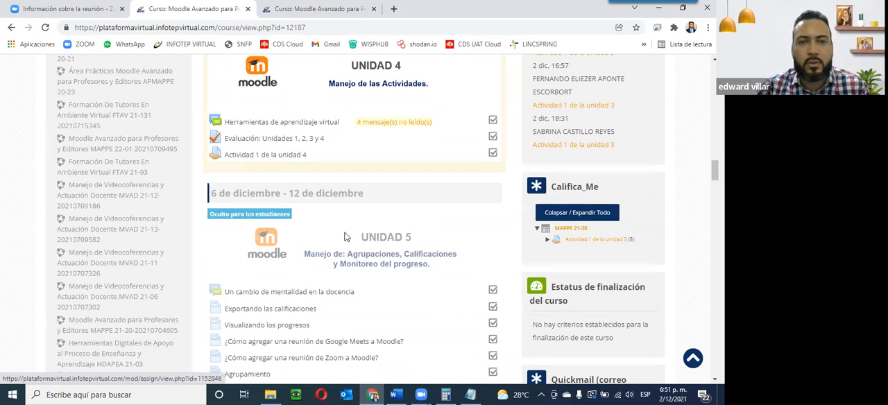
scroll(309, 174, "up", 2)
scroll(308, 174, "up", 3)
scroll(291, 166, "down", 5)
left_click(288, 159)
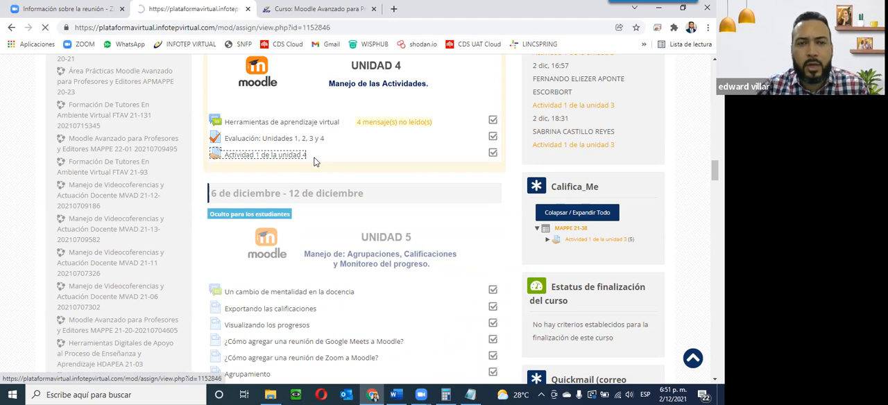
scroll(321, 158, "down", 5)
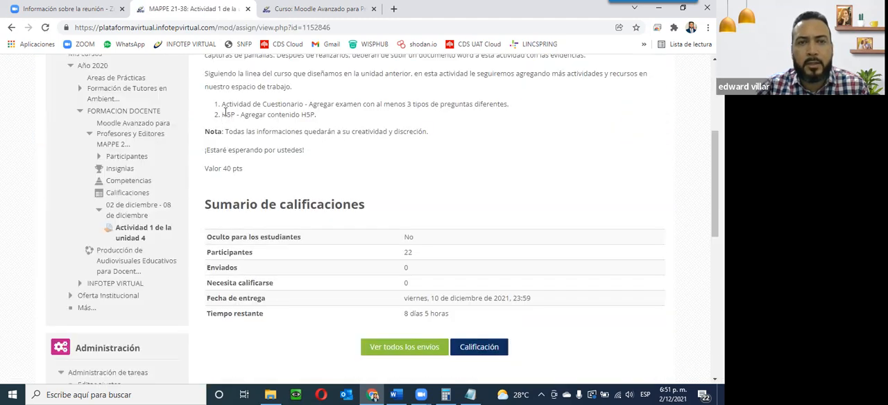
left_click_drag(223, 115, 325, 122)
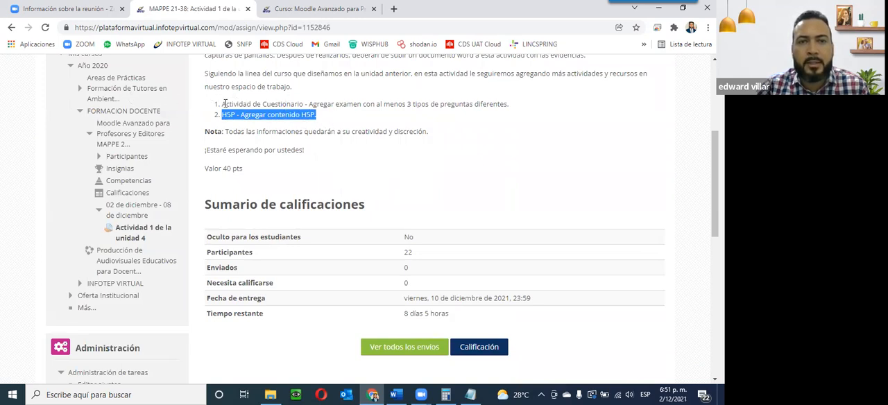
Step: Highlight the assignment's two requirements, the quiz with at least 3 question types and the H5P content, plus the note
left_click_drag(222, 104, 306, 103)
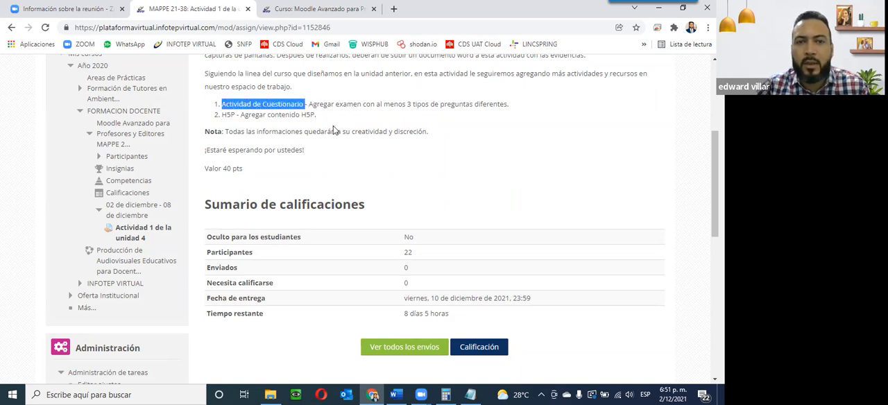
left_click_drag(309, 104, 516, 111)
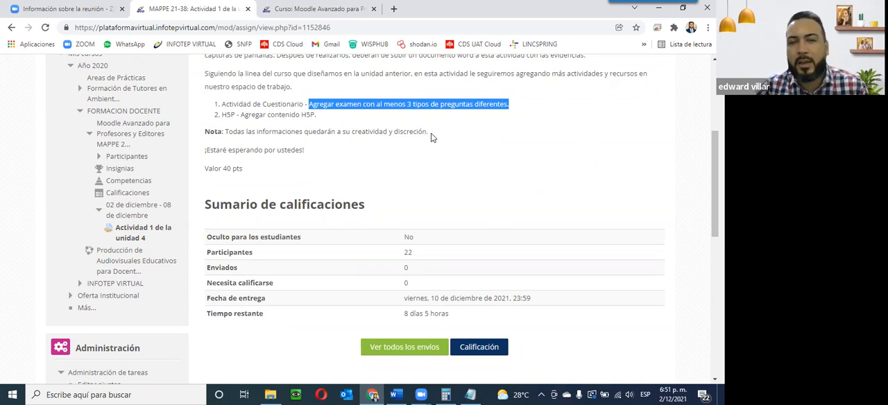
left_click_drag(431, 135, 199, 116)
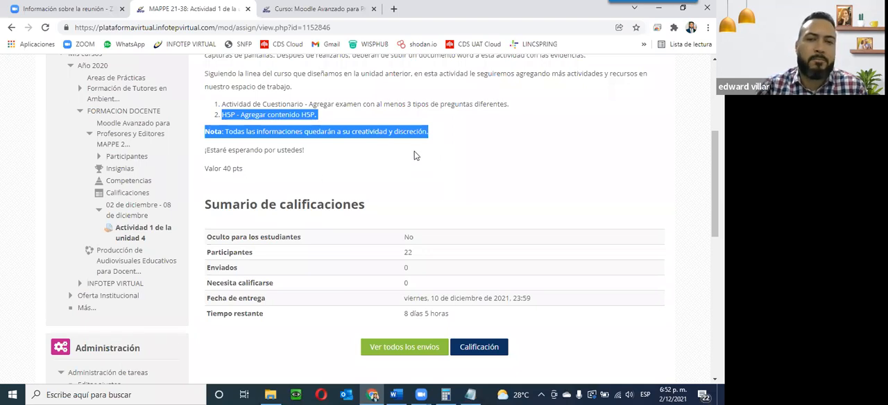
left_click(383, 157)
scroll(386, 158, "up", 5)
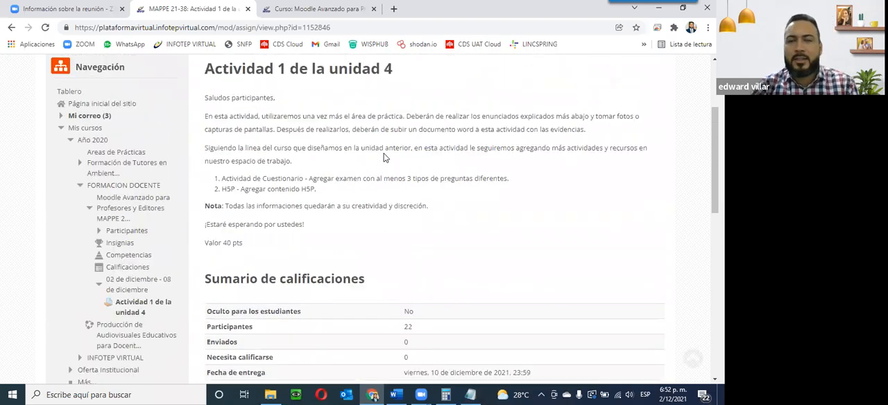
Step: Return to the course page and scroll through its sections to review the Unit 4 activities
left_click(373, 176)
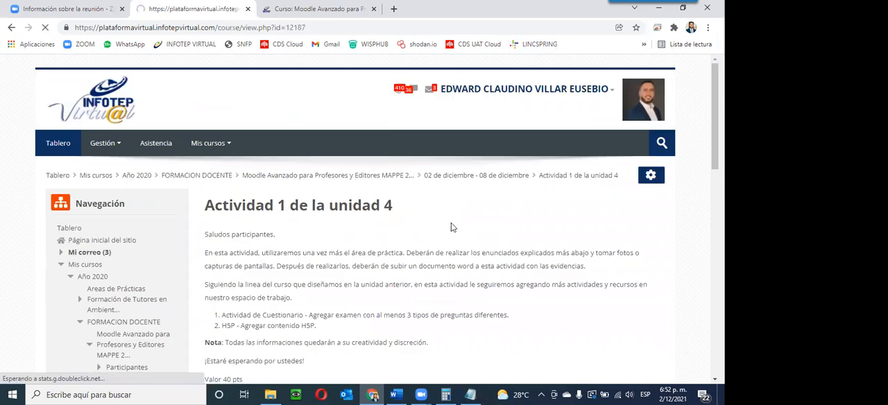
scroll(407, 266, "down", 10)
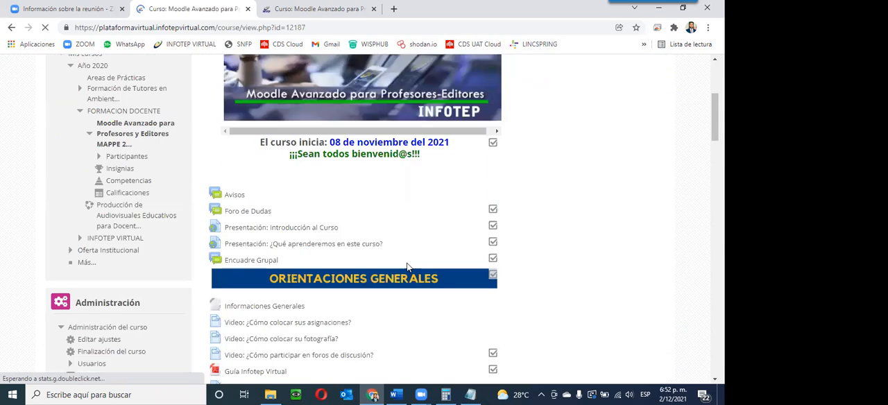
scroll(393, 266, "down", 5)
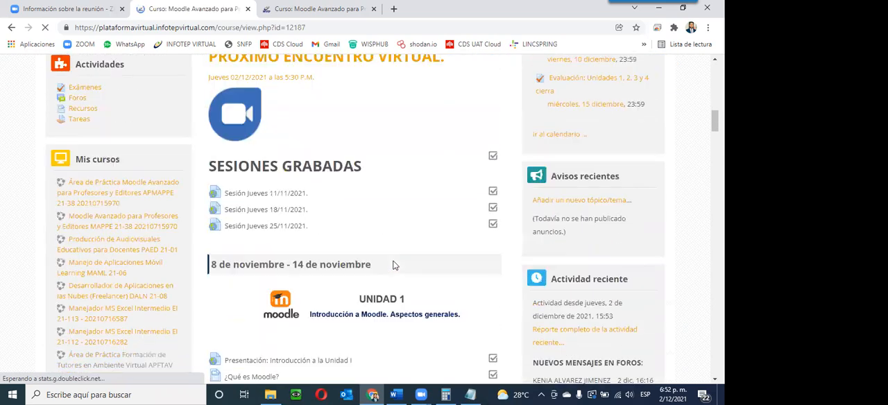
scroll(393, 266, "down", 10)
scroll(392, 266, "down", 3)
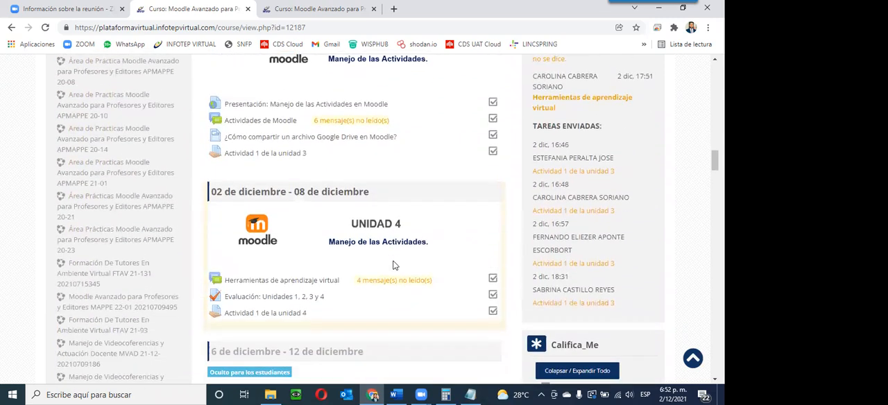
scroll(393, 266, "down", 1)
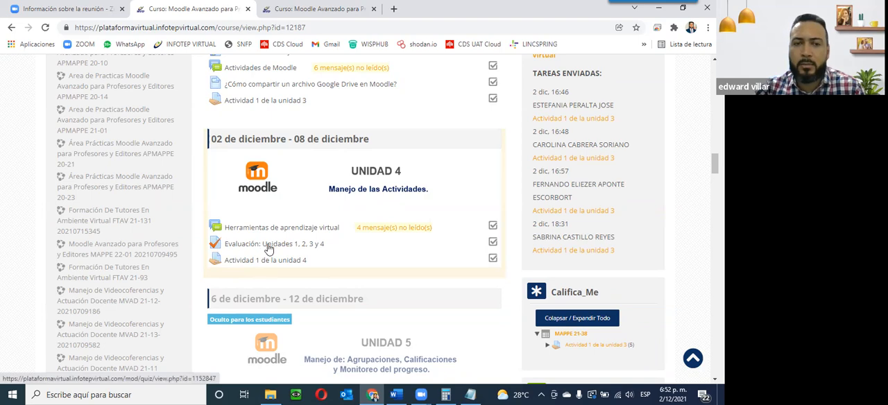
scroll(274, 251, "up", 4)
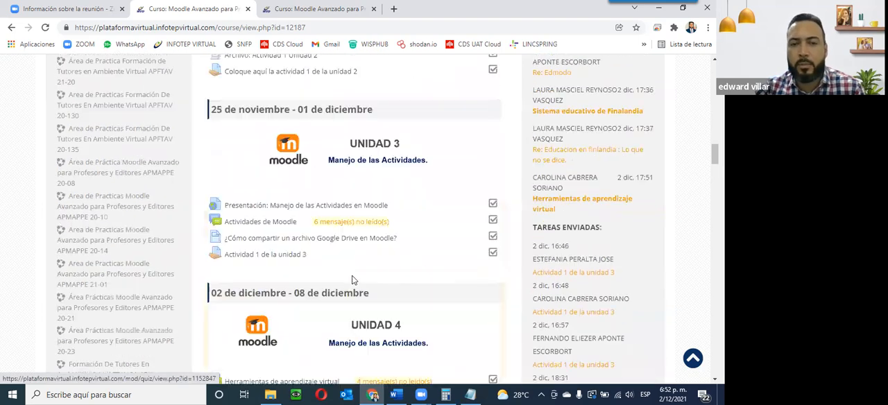
scroll(360, 280, "down", 4)
scroll(406, 354, "up", 4)
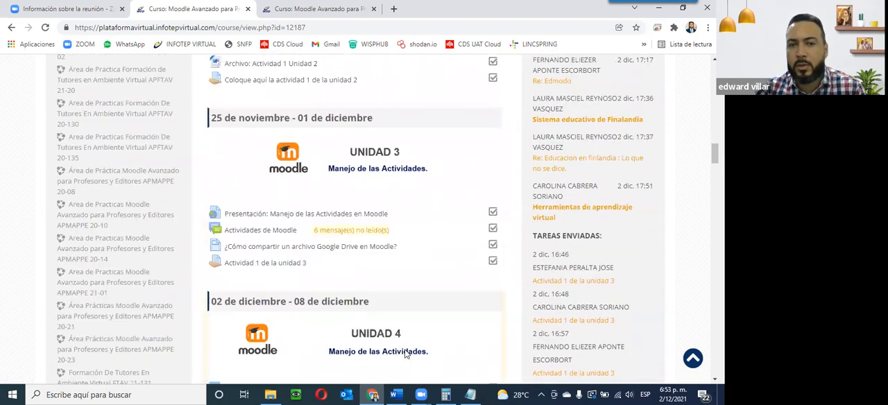
scroll(406, 352, "down", 12)
scroll(367, 281, "up", 20)
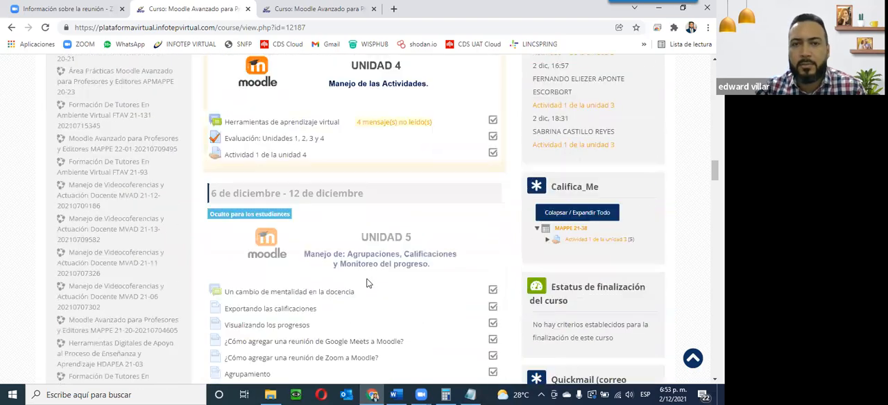
Step: Switch to the other course tab and open the course Área de Práctica Moodle Avanzado para Profesores y Editores APMAPPE 21-38
left_click(292, 10)
scroll(343, 168, "up", 5)
scroll(273, 171, "up", 10)
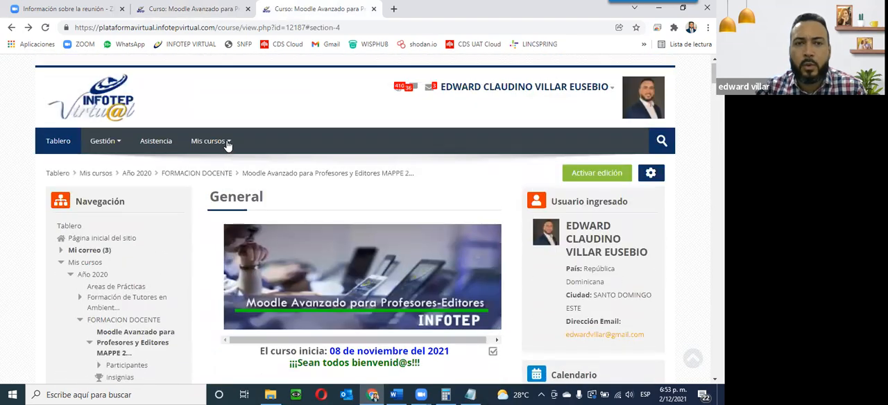
left_click(223, 144)
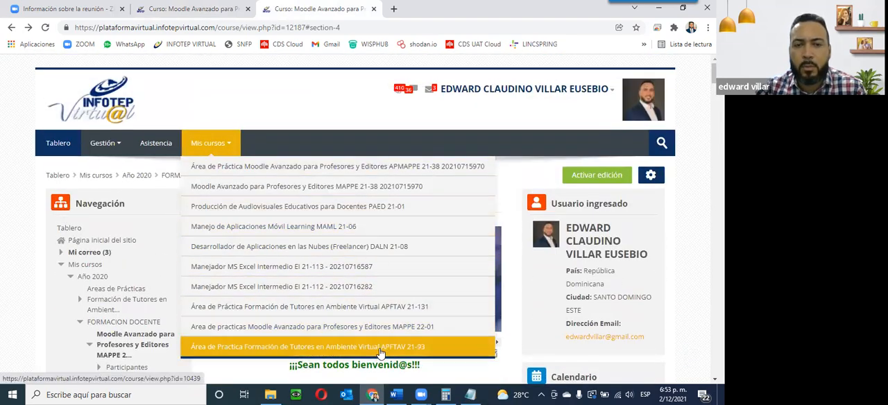
left_click(469, 165)
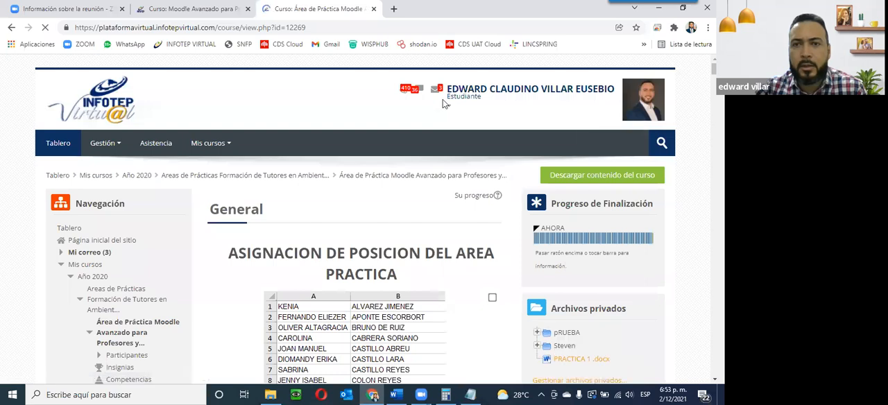
Step: Return to the normal role, then change the course role to Estudiante
left_click(449, 106)
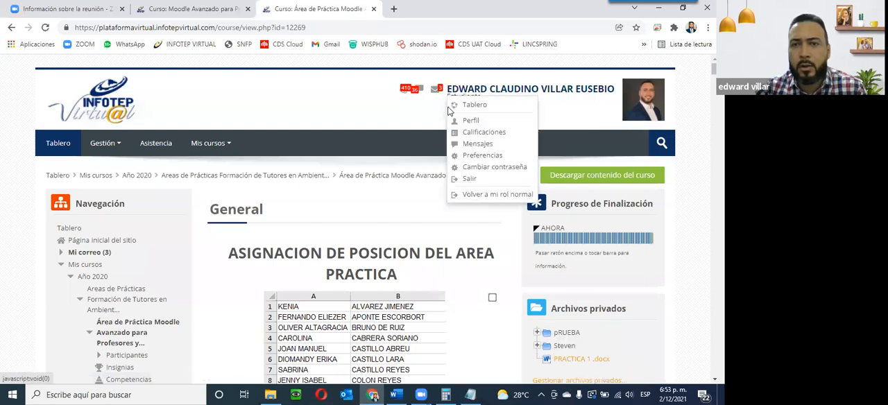
left_click(477, 197)
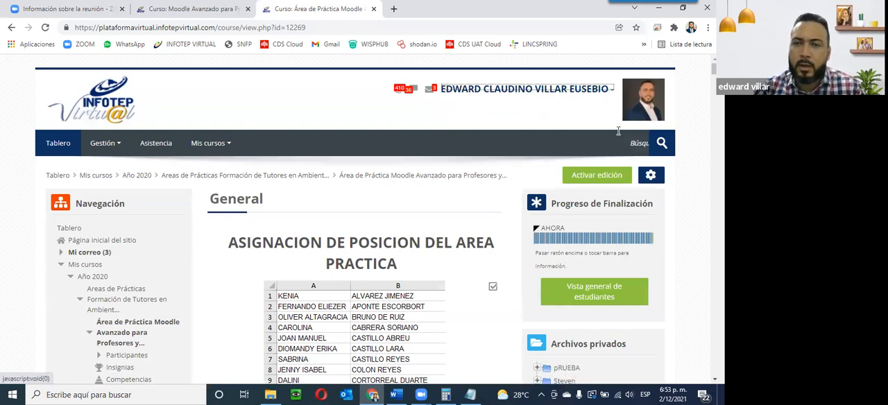
left_click(613, 96)
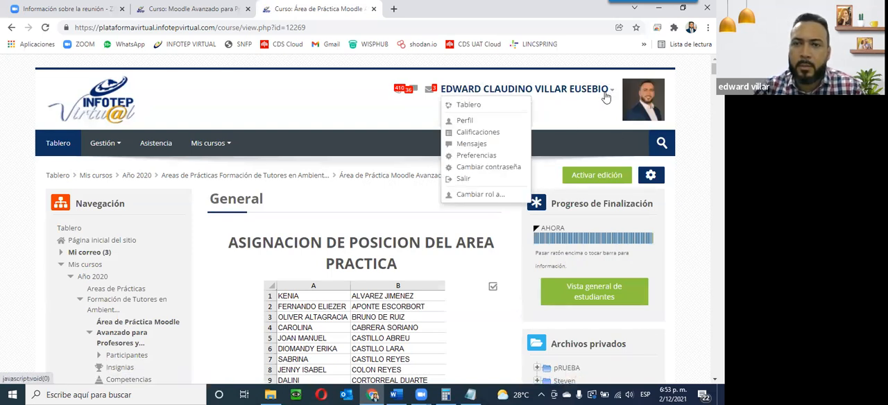
left_click(472, 194)
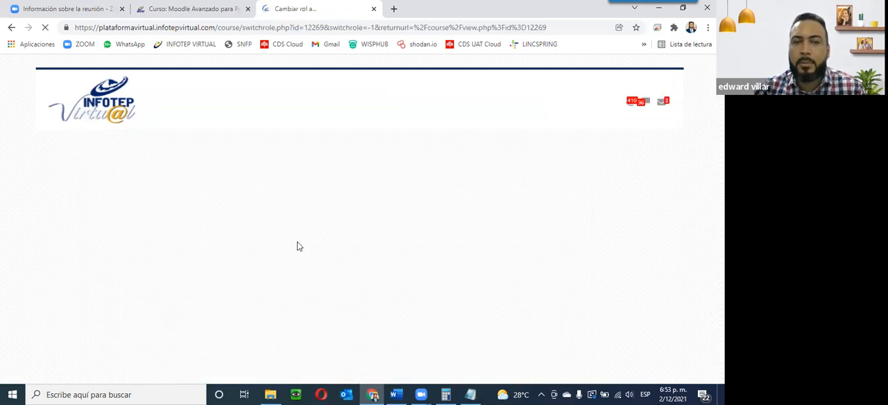
scroll(297, 242, "down", 1)
left_click(238, 296)
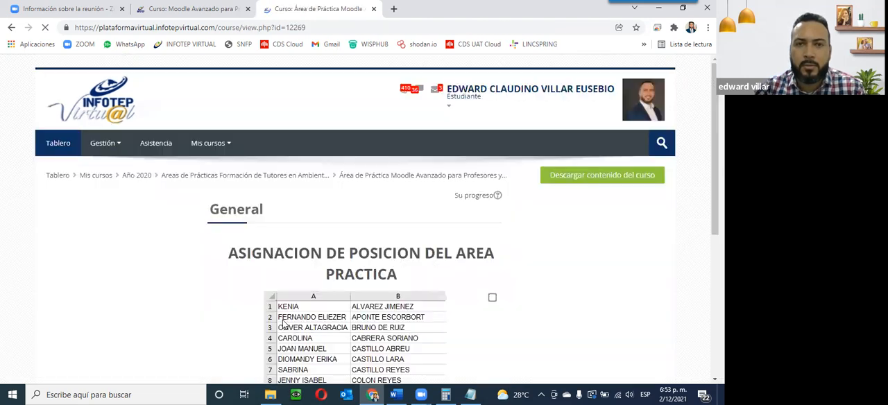
Step: Open the quiz Examen de pruebas Edward at the end of the course and review its first attempt
scroll(282, 324, "down", 3)
scroll(351, 299, "down", 10)
scroll(353, 296, "down", 8)
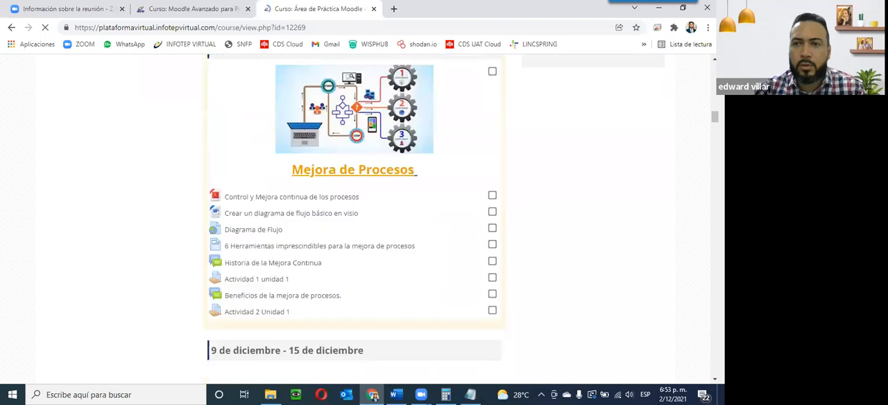
scroll(694, 238, "down", 20)
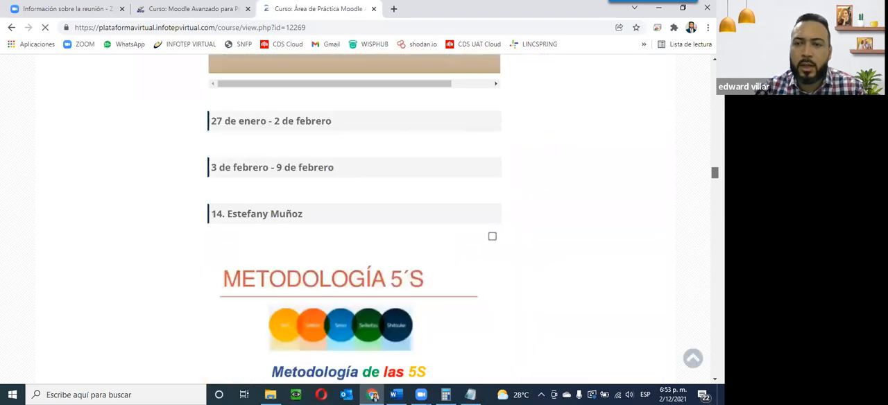
scroll(263, 180, "down", 20)
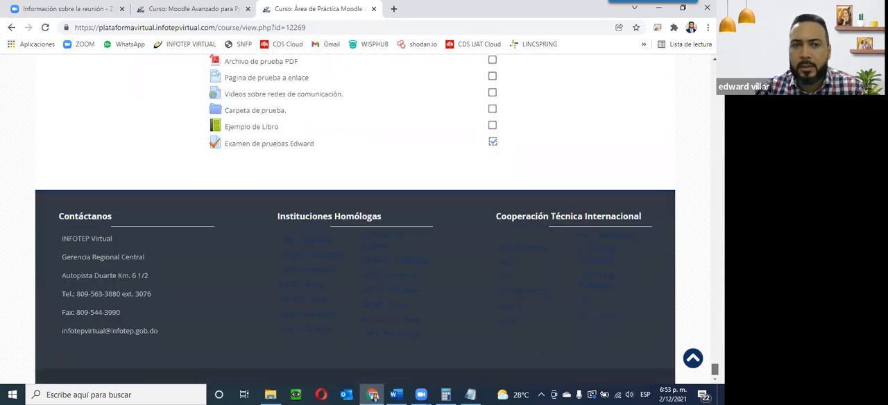
left_click(281, 144)
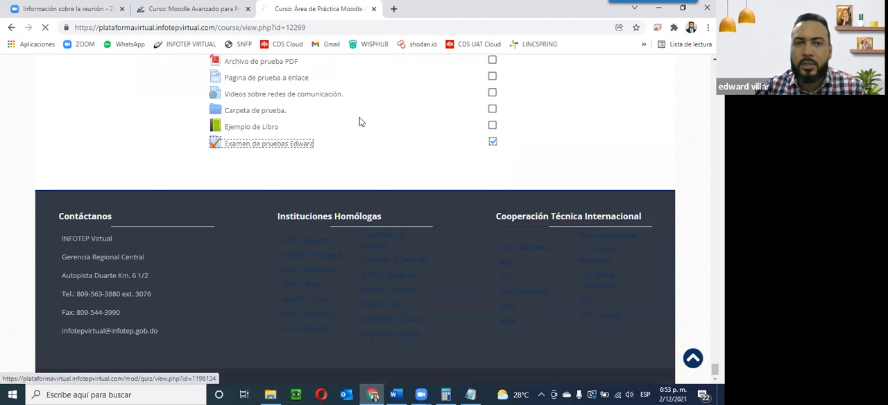
scroll(349, 158, "down", 4)
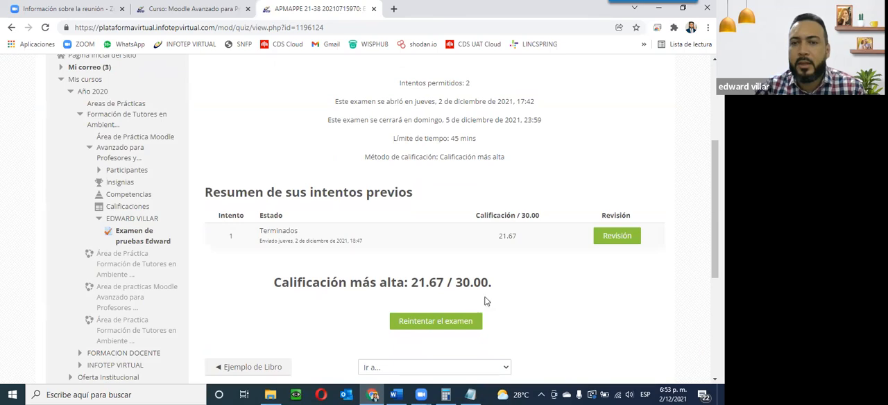
left_click(605, 235)
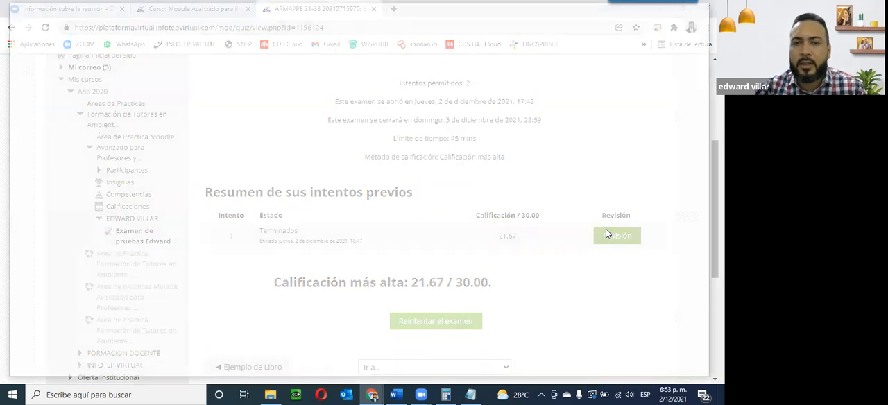
Step: Scroll through the attempt review to examine each question's answers, scores and feedback
scroll(330, 167, "down", 8)
scroll(329, 166, "up", 6)
scroll(277, 84, "down", 4)
scroll(388, 114, "up", 3)
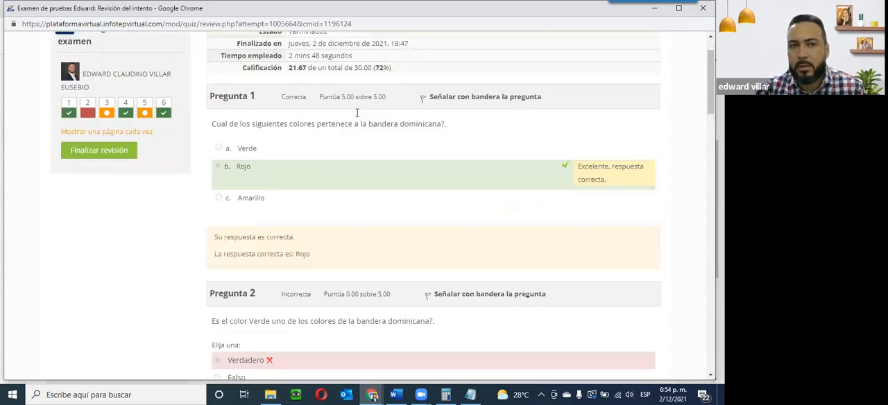
scroll(356, 112, "up", 1)
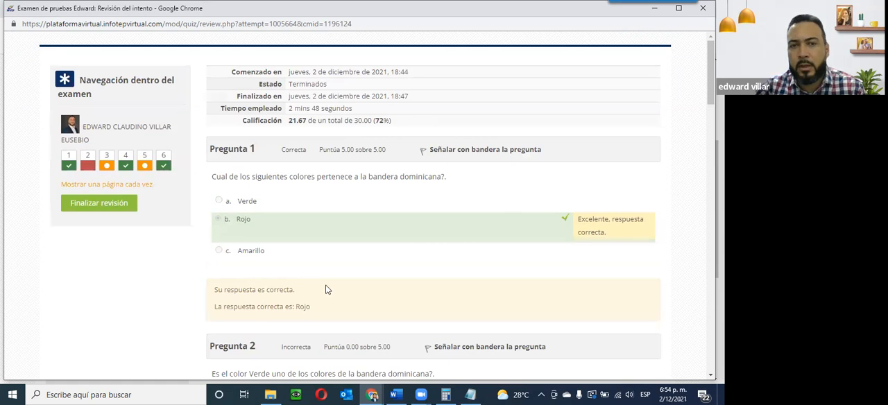
scroll(284, 285, "down", 4)
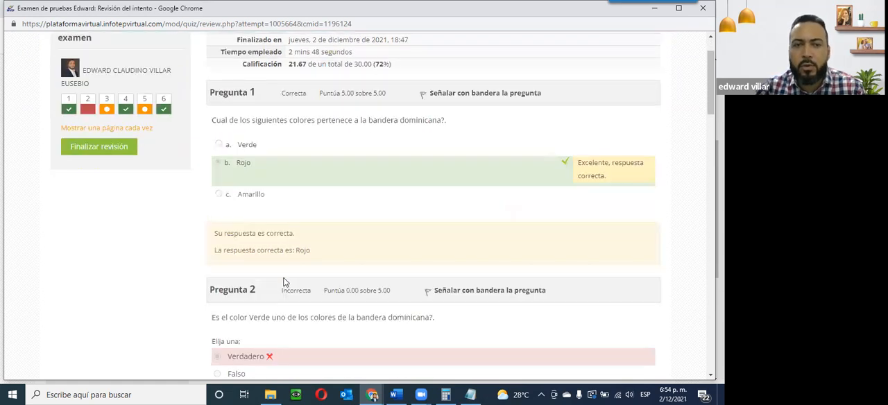
scroll(283, 279, "down", 1)
scroll(283, 279, "up", 2)
scroll(283, 279, "down", 2)
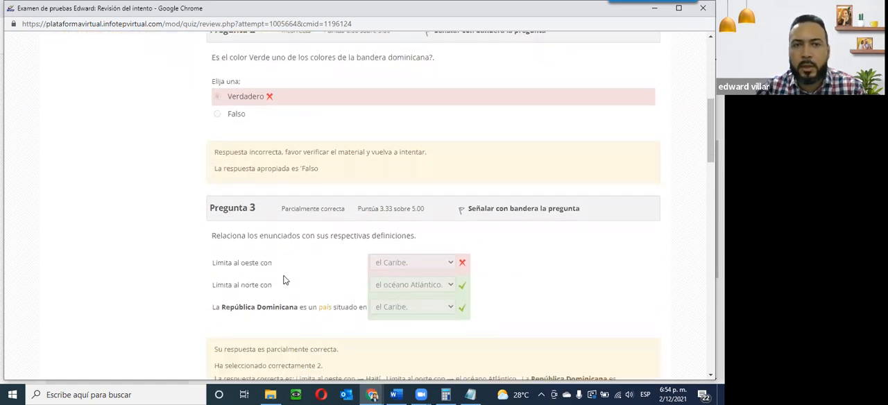
scroll(283, 280, "up", 1)
scroll(282, 279, "up", 1)
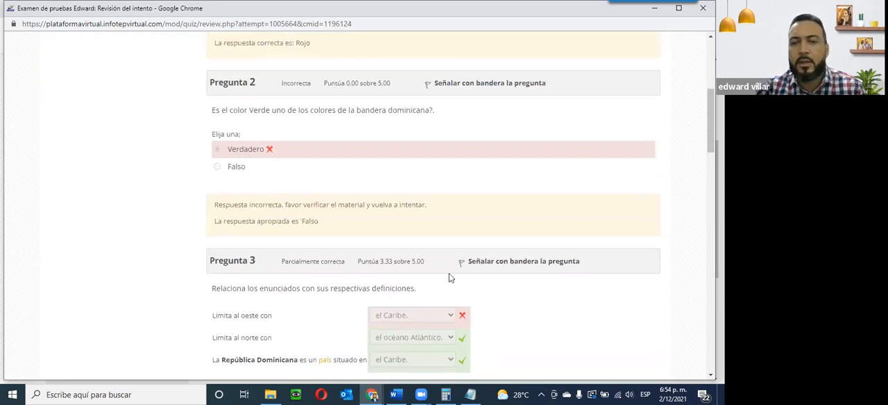
scroll(186, 240, "up", 4)
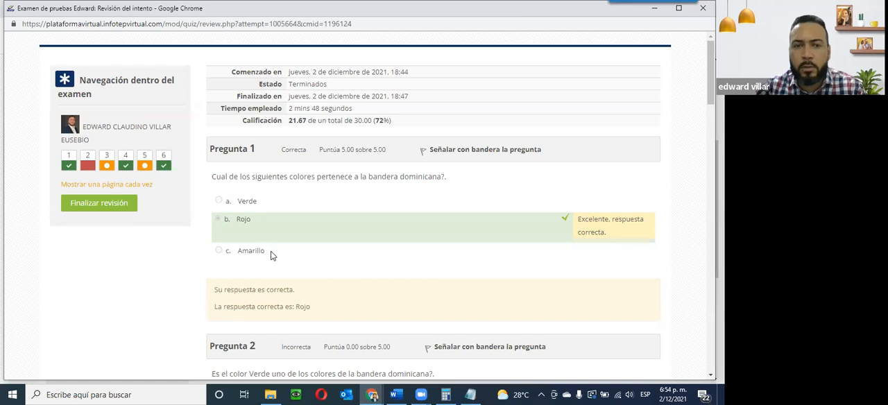
scroll(272, 255, "down", 2)
scroll(272, 255, "down", 1)
scroll(287, 283, "down", 3)
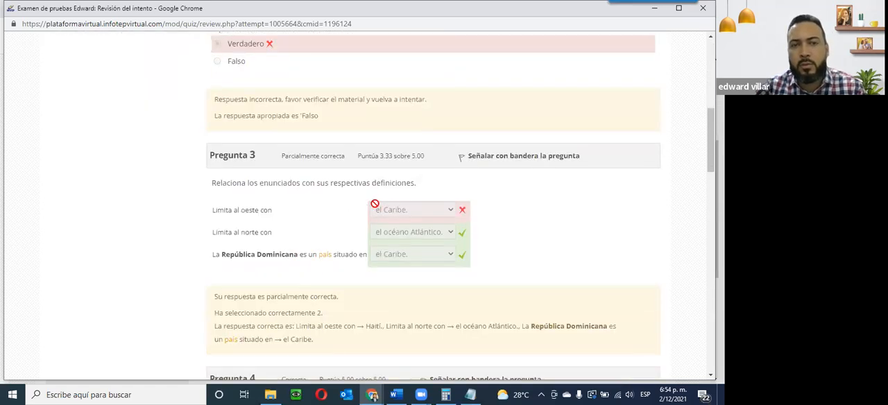
scroll(475, 274, "down", 1)
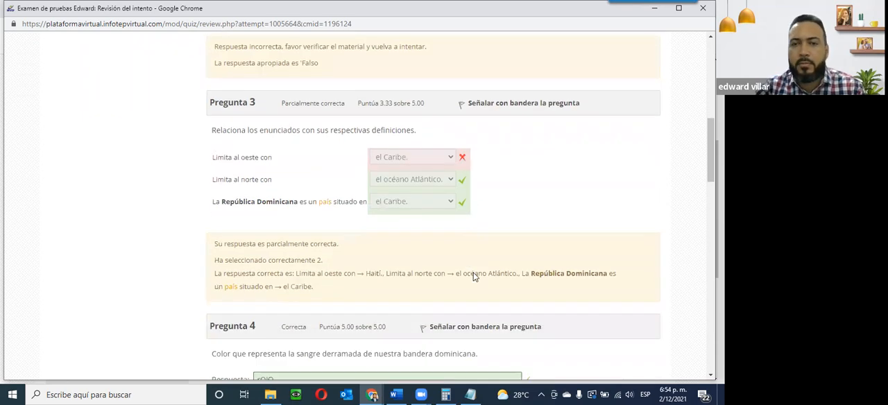
scroll(473, 272, "down", 10)
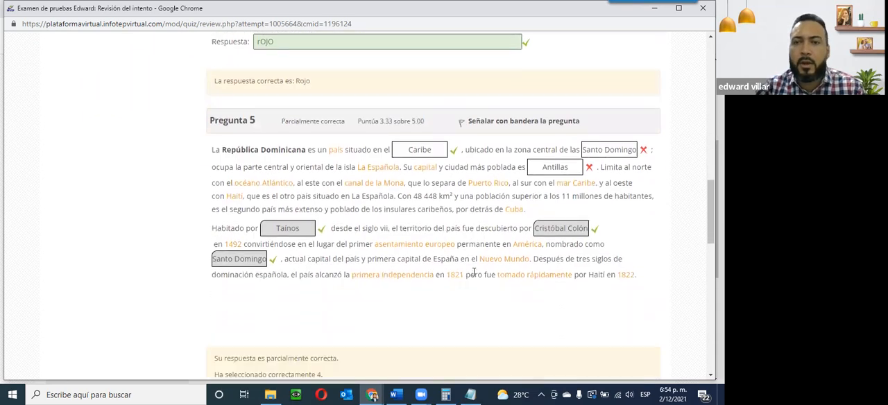
scroll(496, 159, "down", 10)
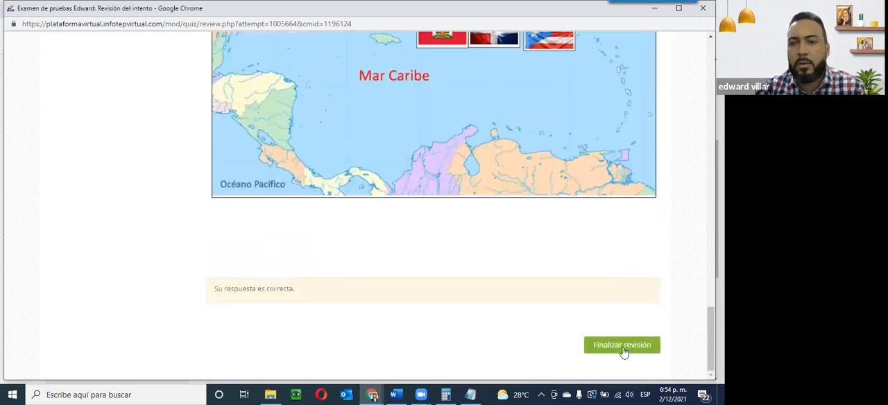
scroll(266, 238, "up", 4)
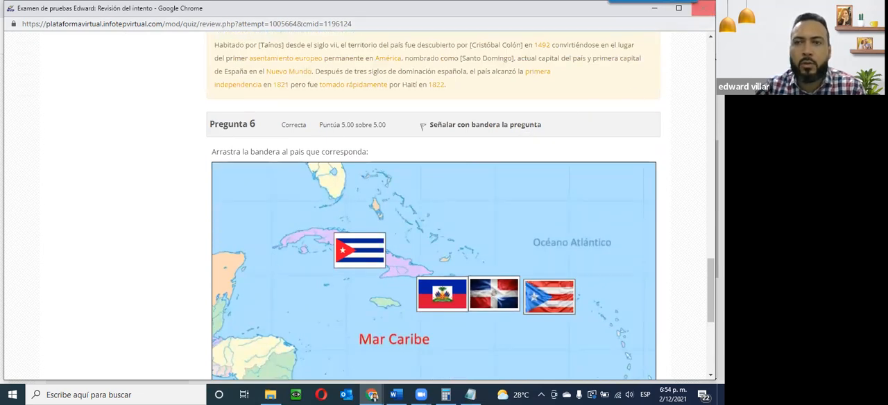
Step: Minimize the attempt review window and the Word document to get back to the quiz page
left_click(656, 14)
left_click(655, 12)
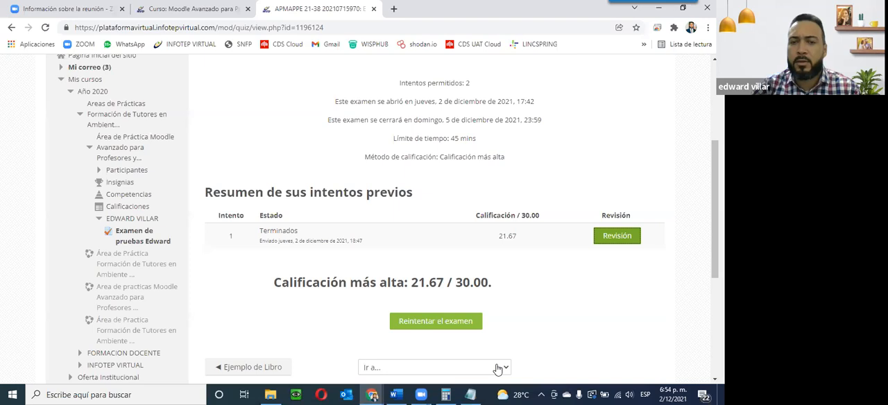
key("alt+Tab")
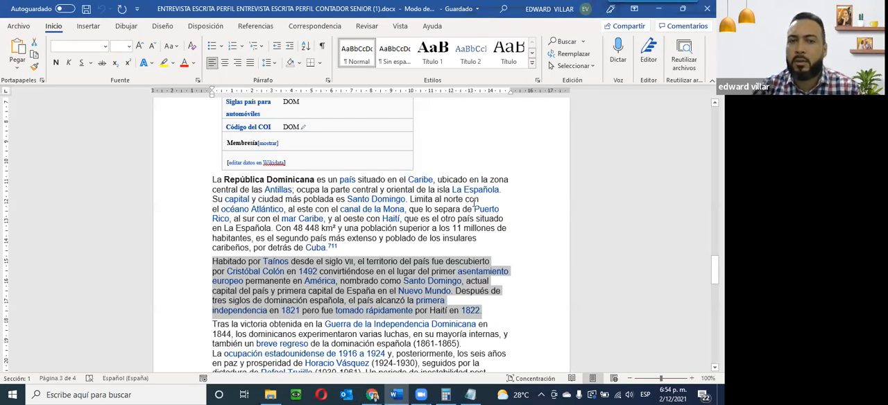
left_click(658, 13)
Step: Switch to the browser tab of the course Moodle Avanzado para Profesores y Editores
scroll(343, 291, "up", 3)
scroll(343, 291, "down", 5)
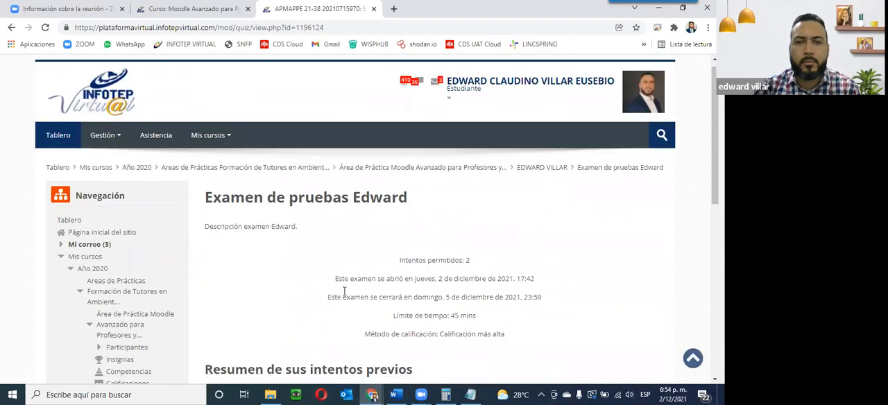
scroll(344, 293, "up", 2)
scroll(343, 290, "up", 3)
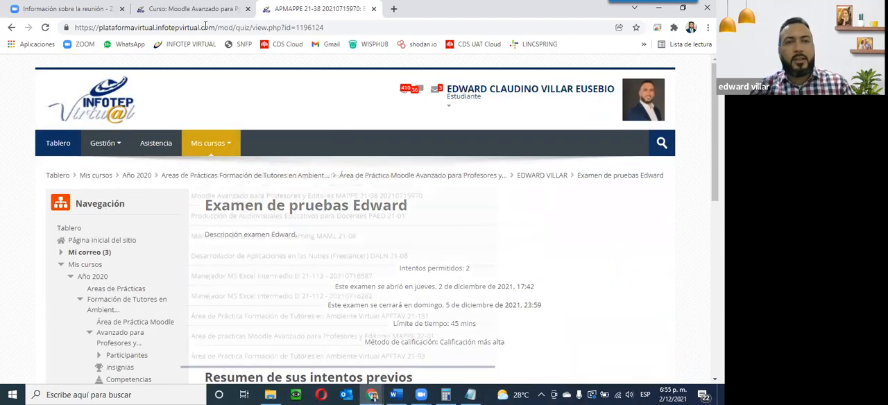
left_click(234, 8)
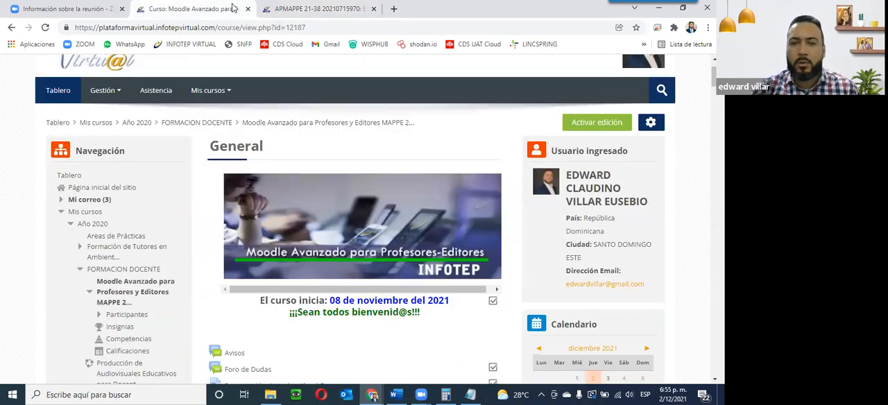